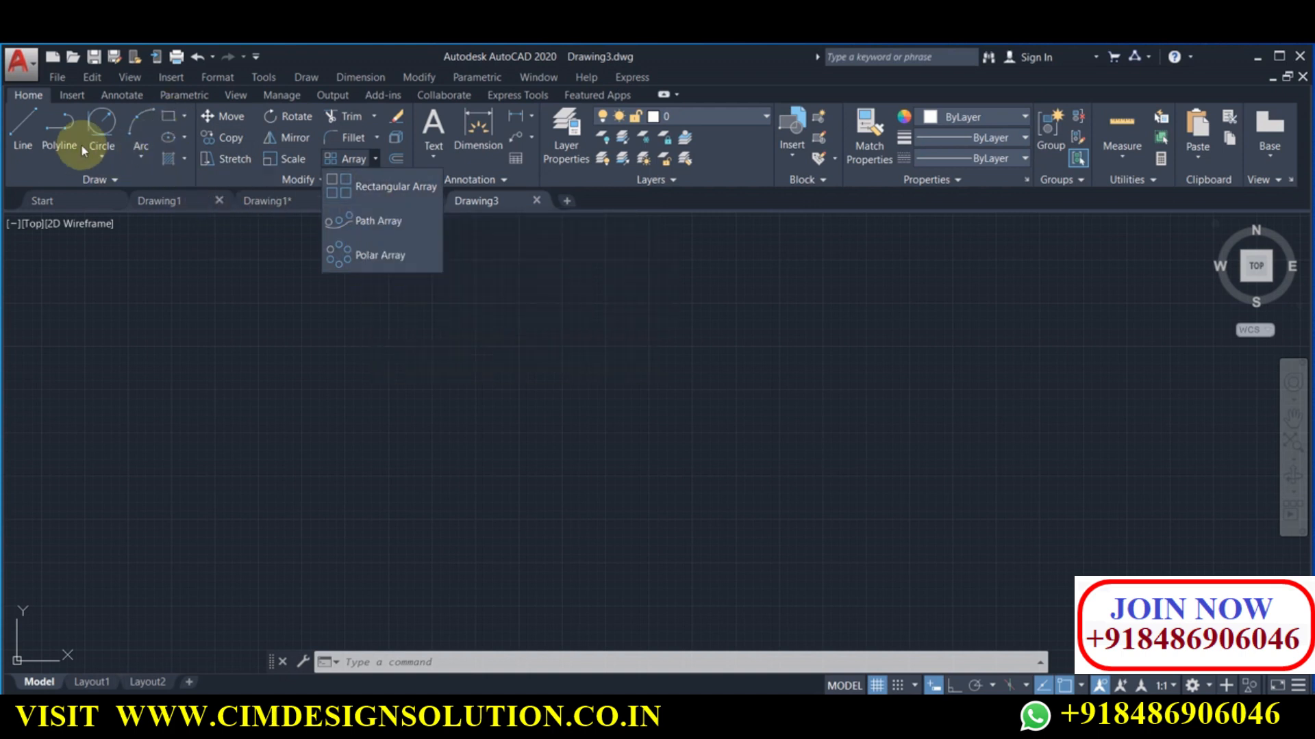
Draw a small rectangle in the upper area of the empty drawing
click(170, 119)
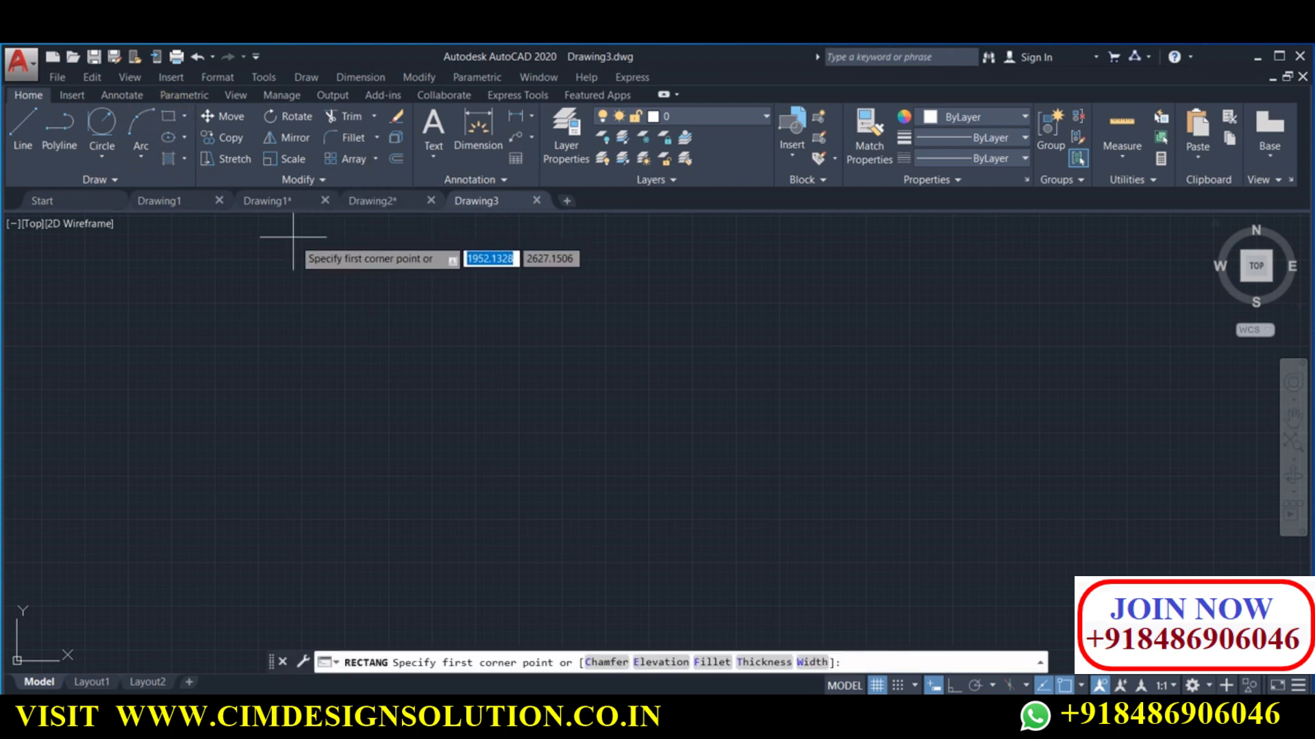
click(306, 298)
click(381, 342)
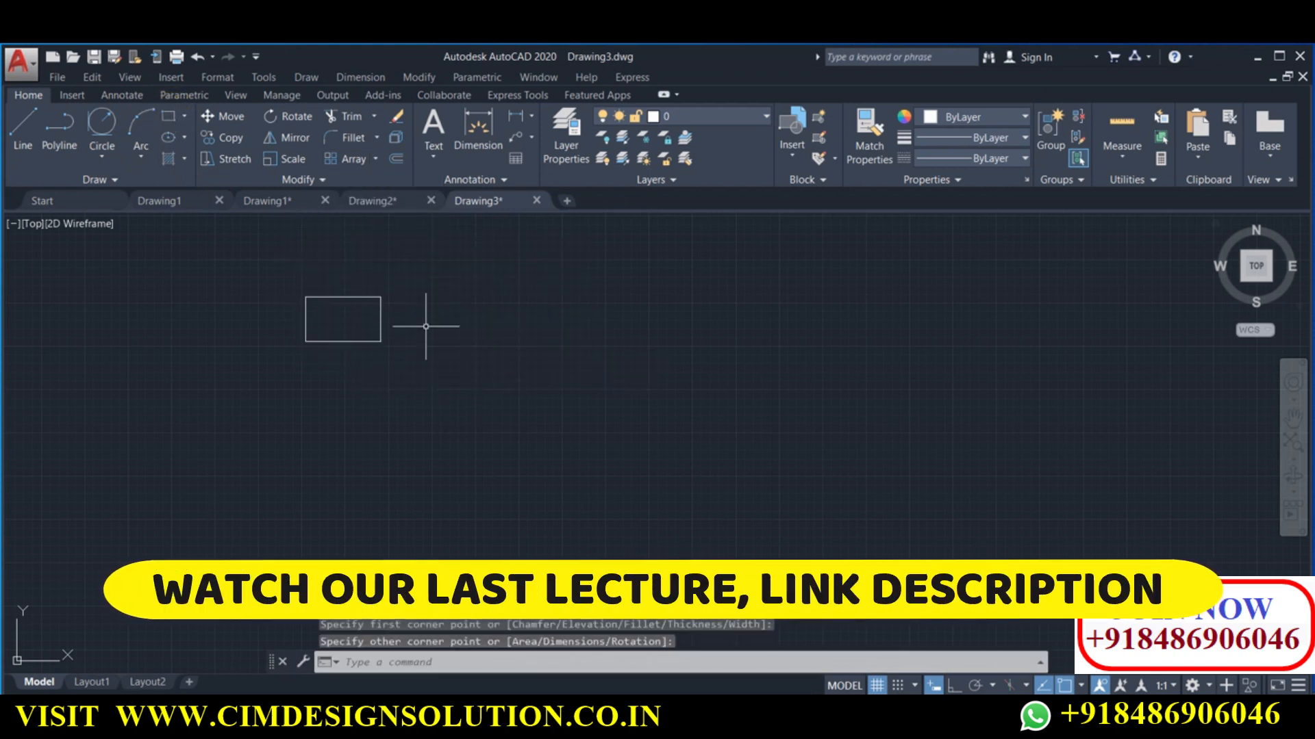
Create an associative rectangular array of the rectangle with 4 columns and 4 rows
click(412, 370)
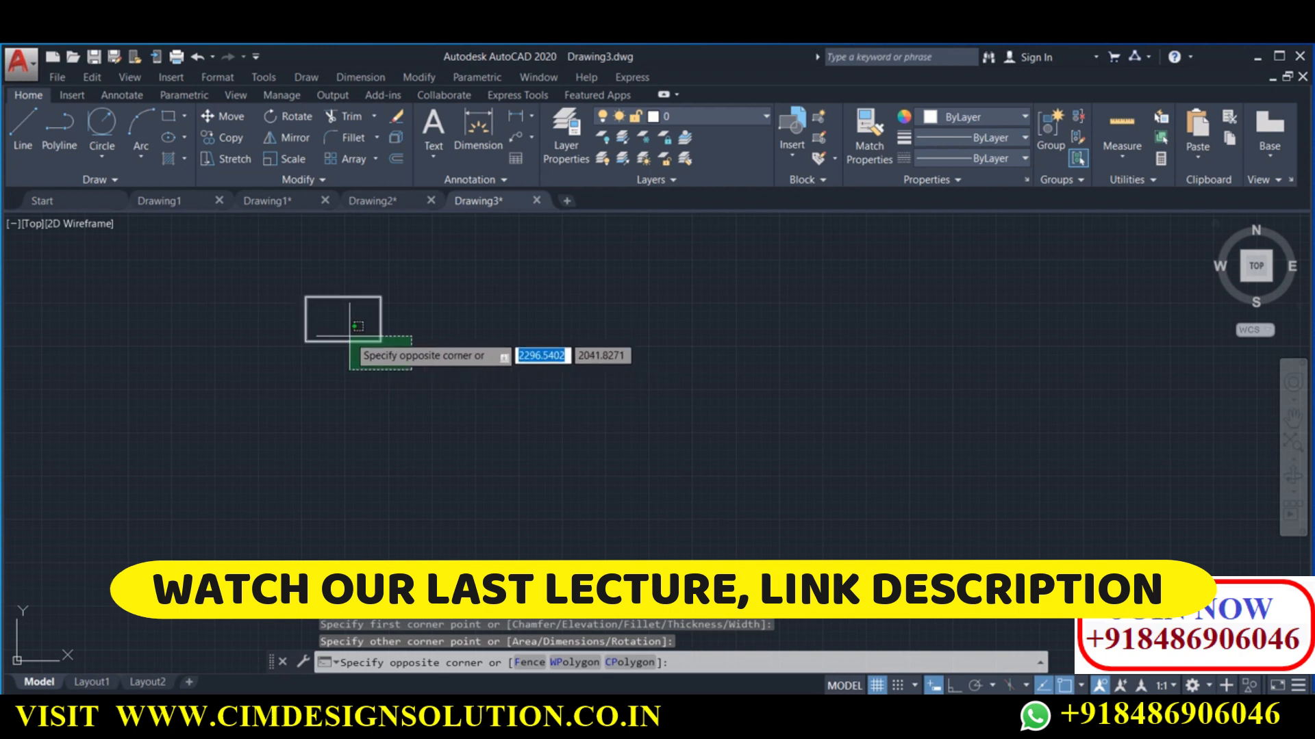
click(300, 293)
click(356, 159)
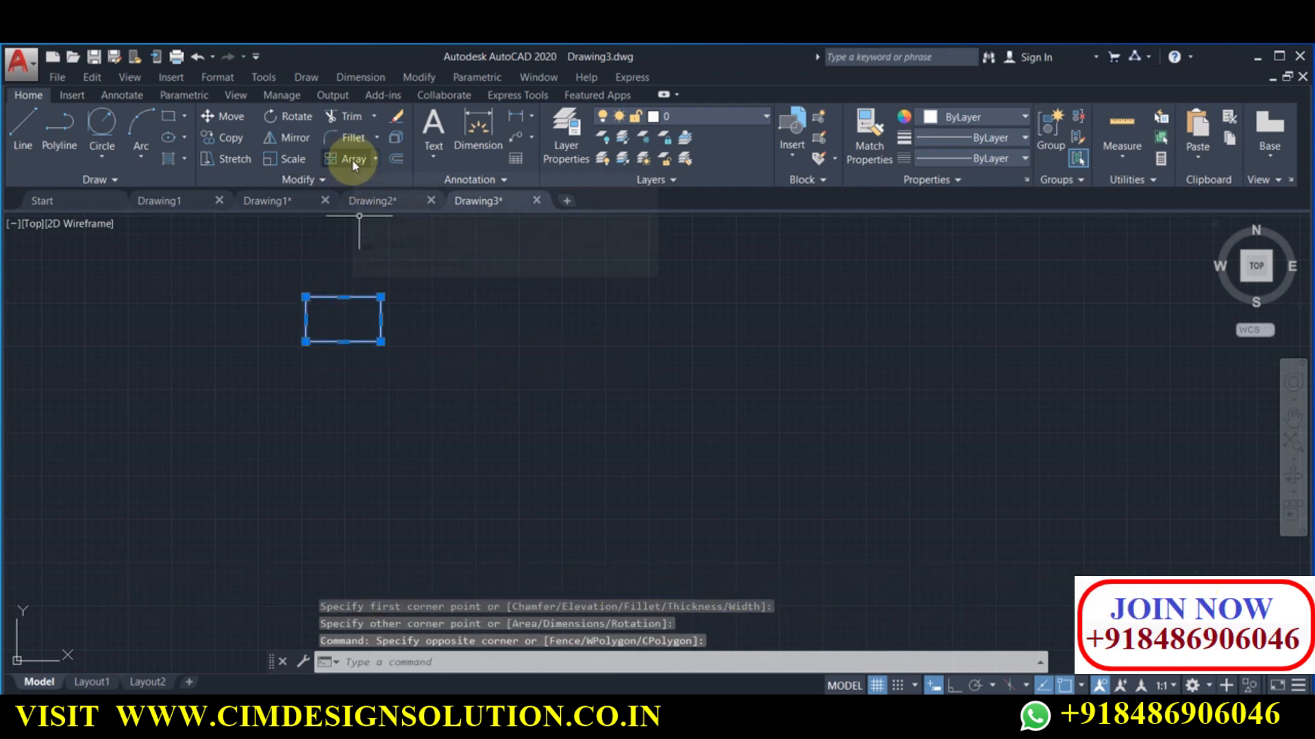
middle_drag(408, 275, 398, 402)
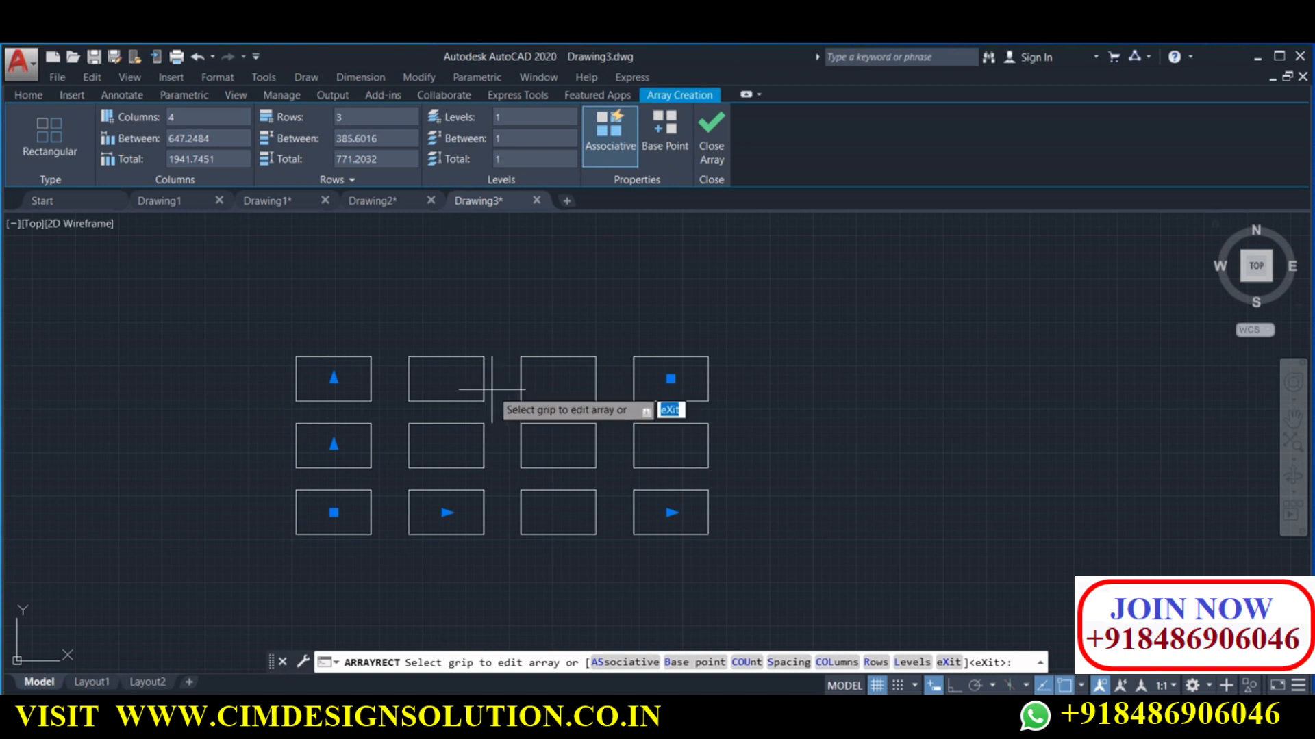
middle_drag(525, 483, 498, 458)
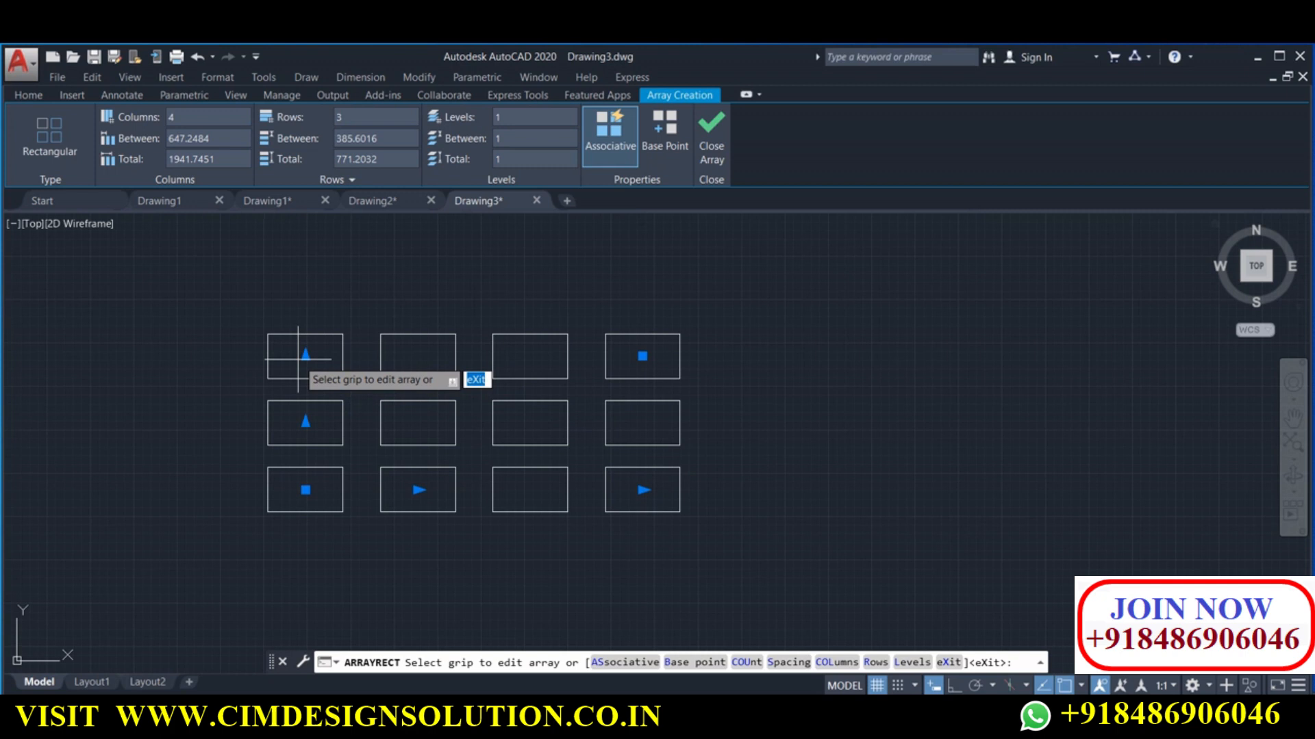
click(305, 355)
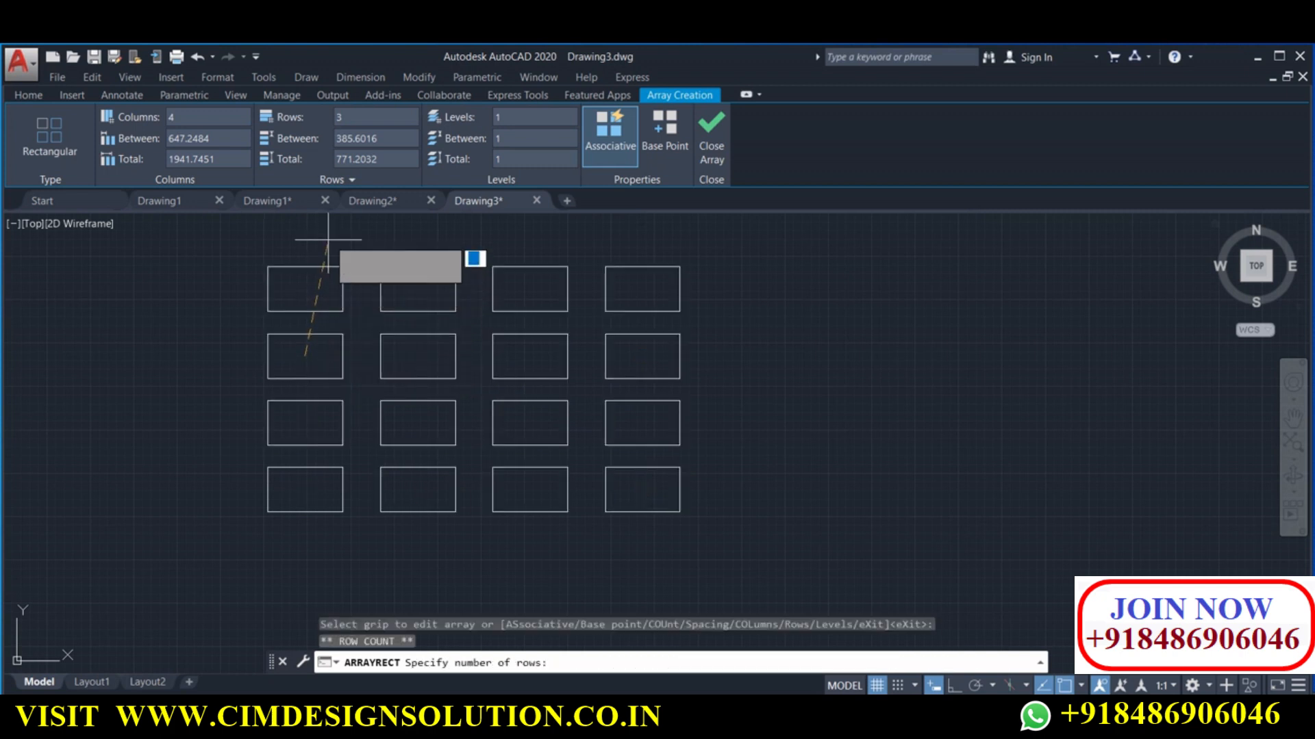
click(317, 281)
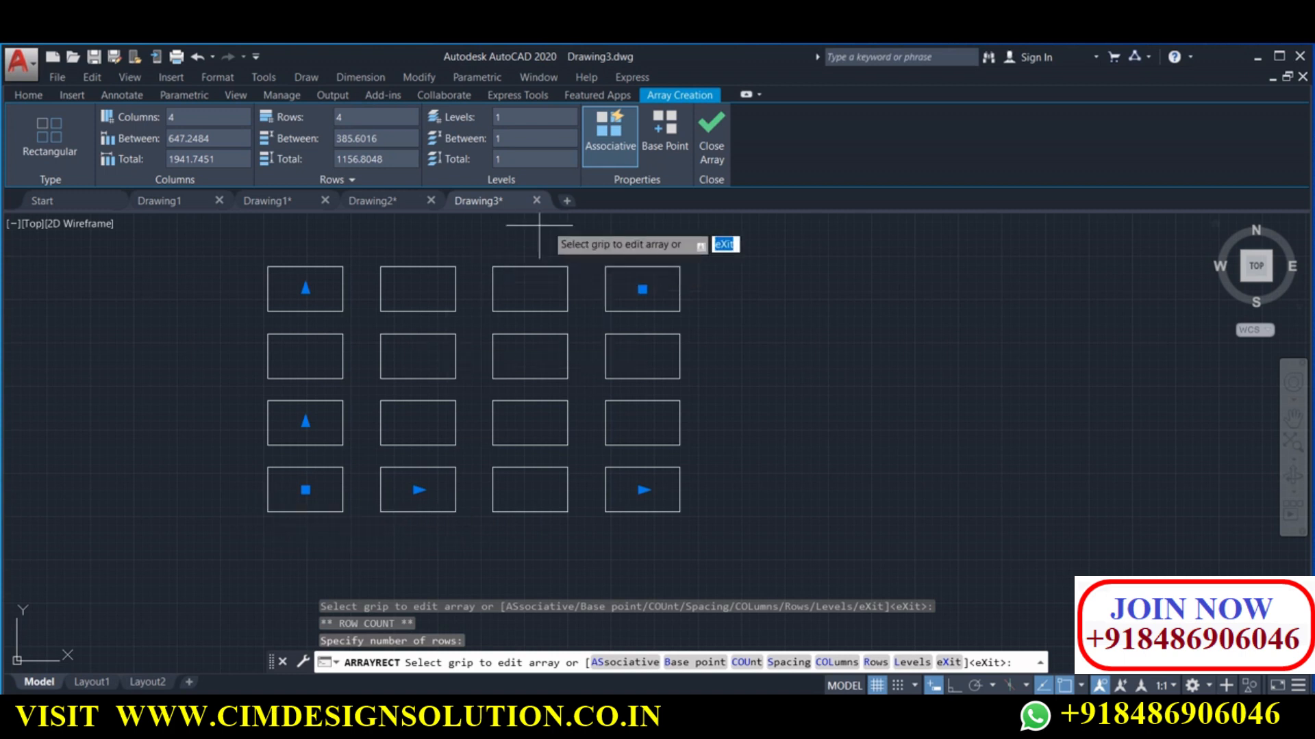
Move the array's base point to the lower-left corner of the source rectangle and finish the array
click(661, 163)
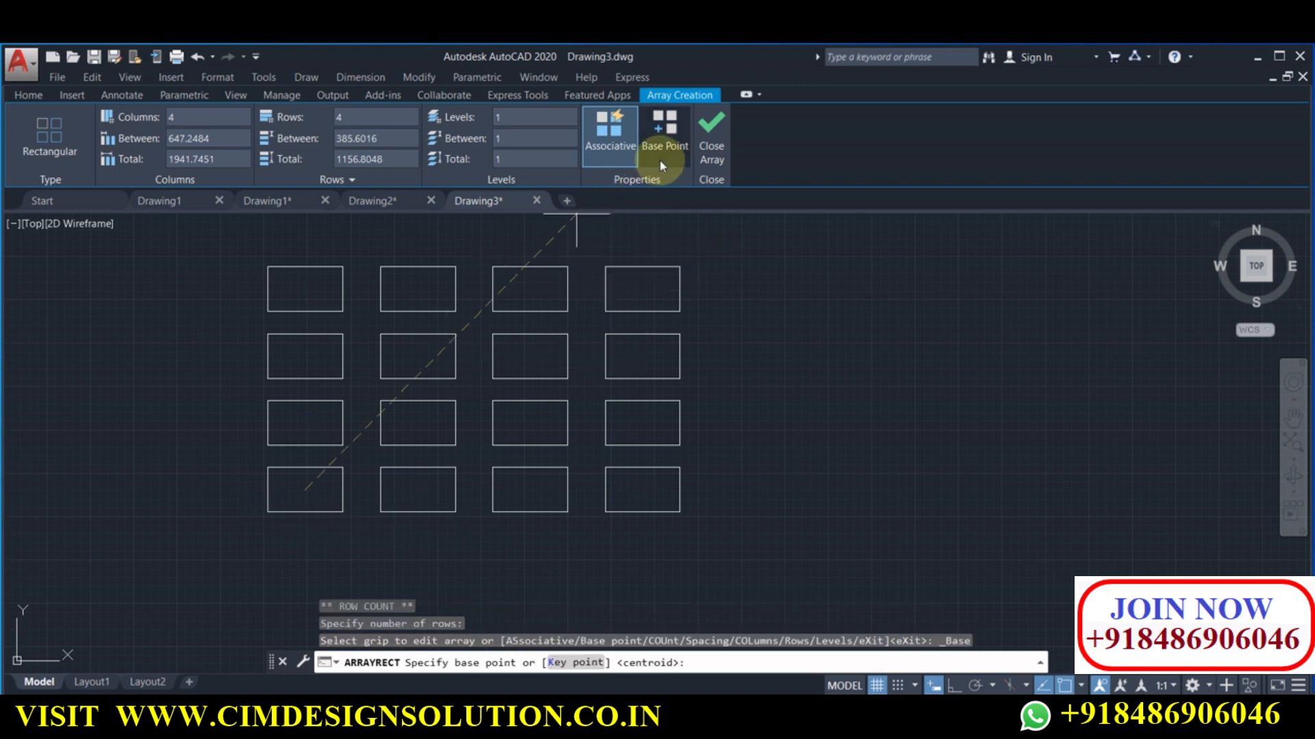
click(268, 511)
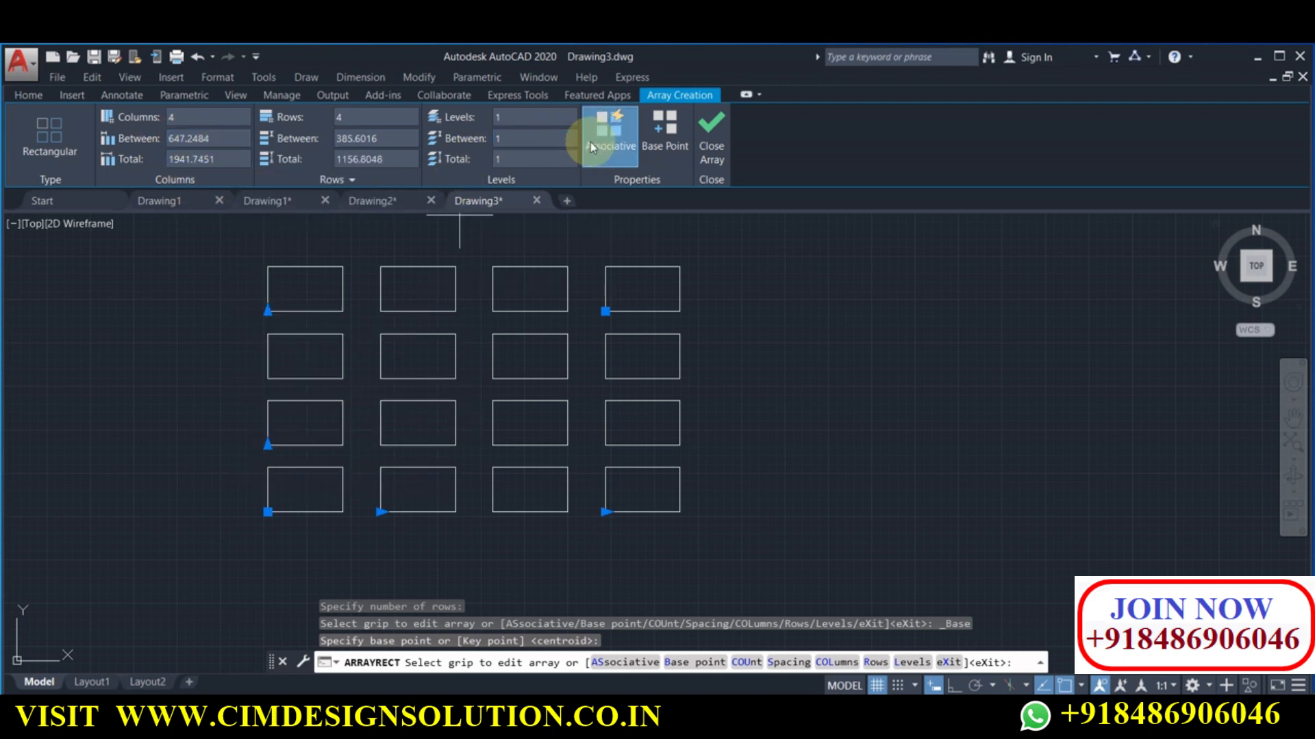
click(697, 157)
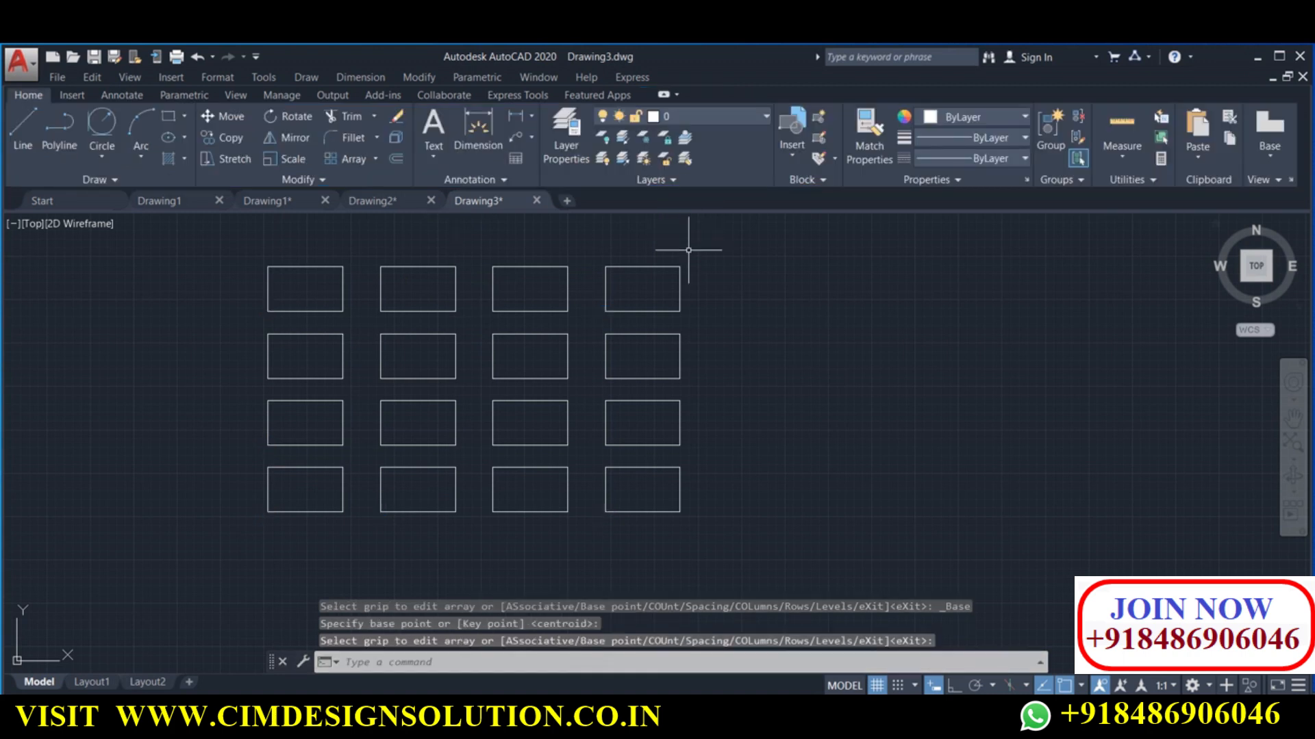
Try to replace items in the finished rectangular array with Replace Item
click(616, 267)
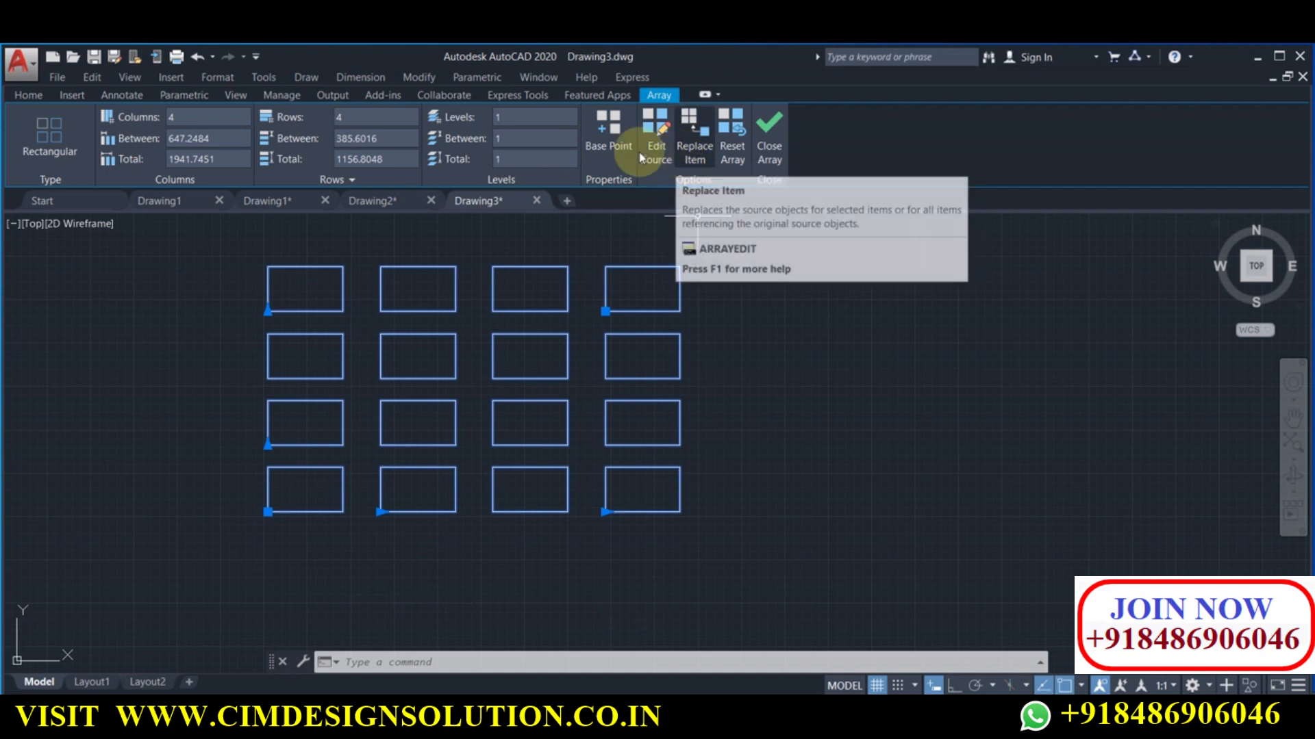
click(707, 146)
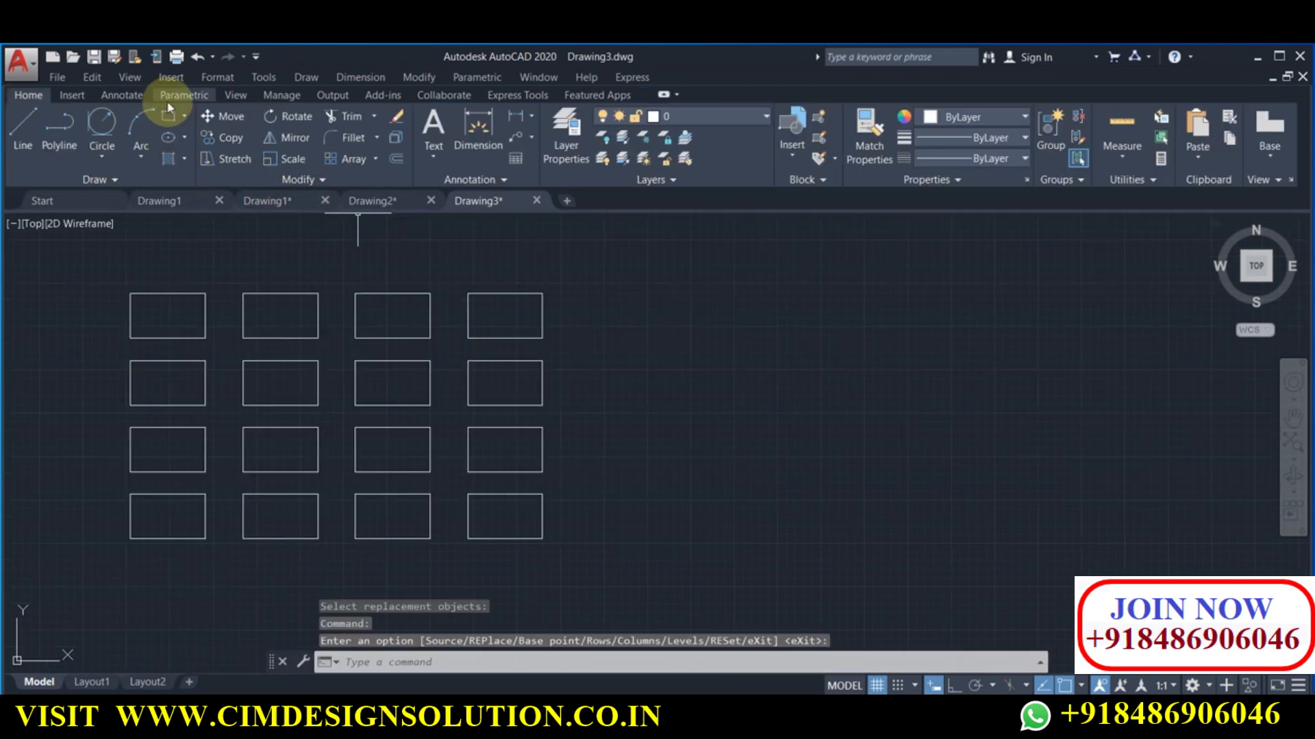
Draw a smaller rectangle, about 240 by 120 units, to the right of the existing array's top row
click(171, 117)
click(644, 304)
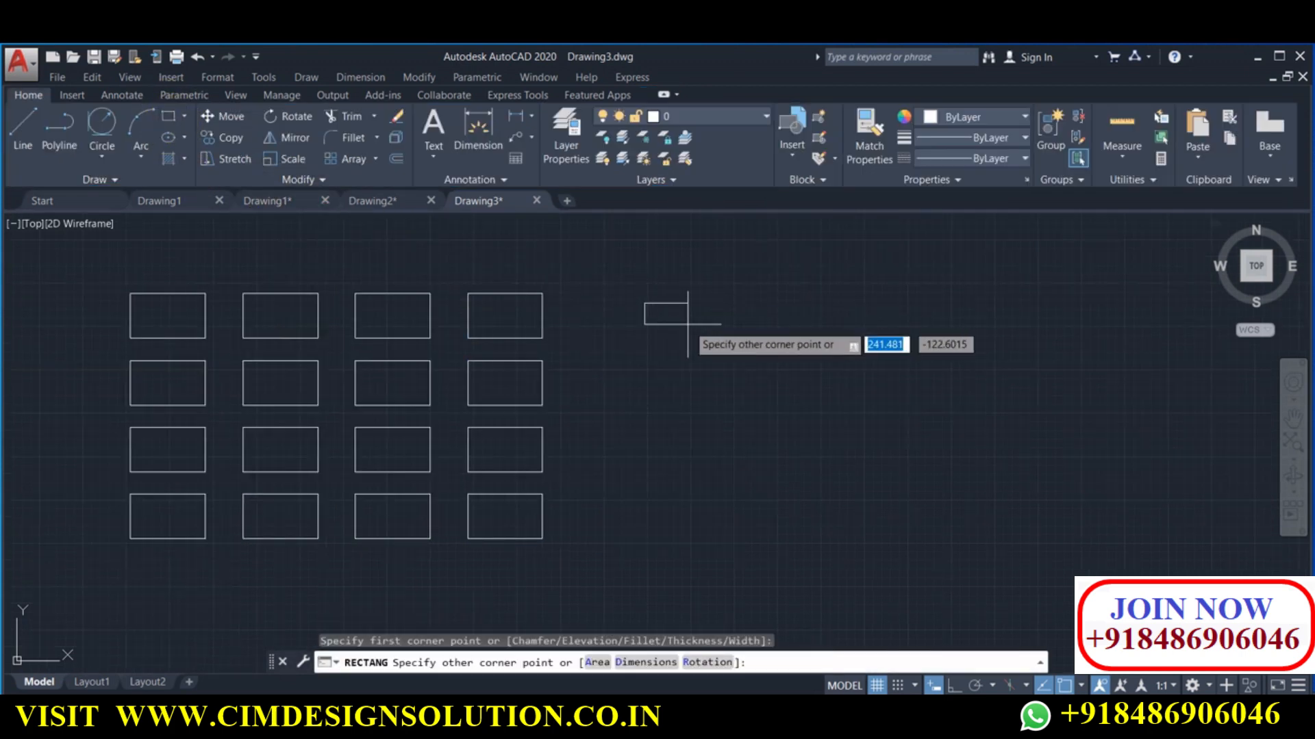
click(643, 333)
Create a non-associative rectangular array of the smaller rectangle with 4 columns and 3 rows
click(656, 371)
click(675, 326)
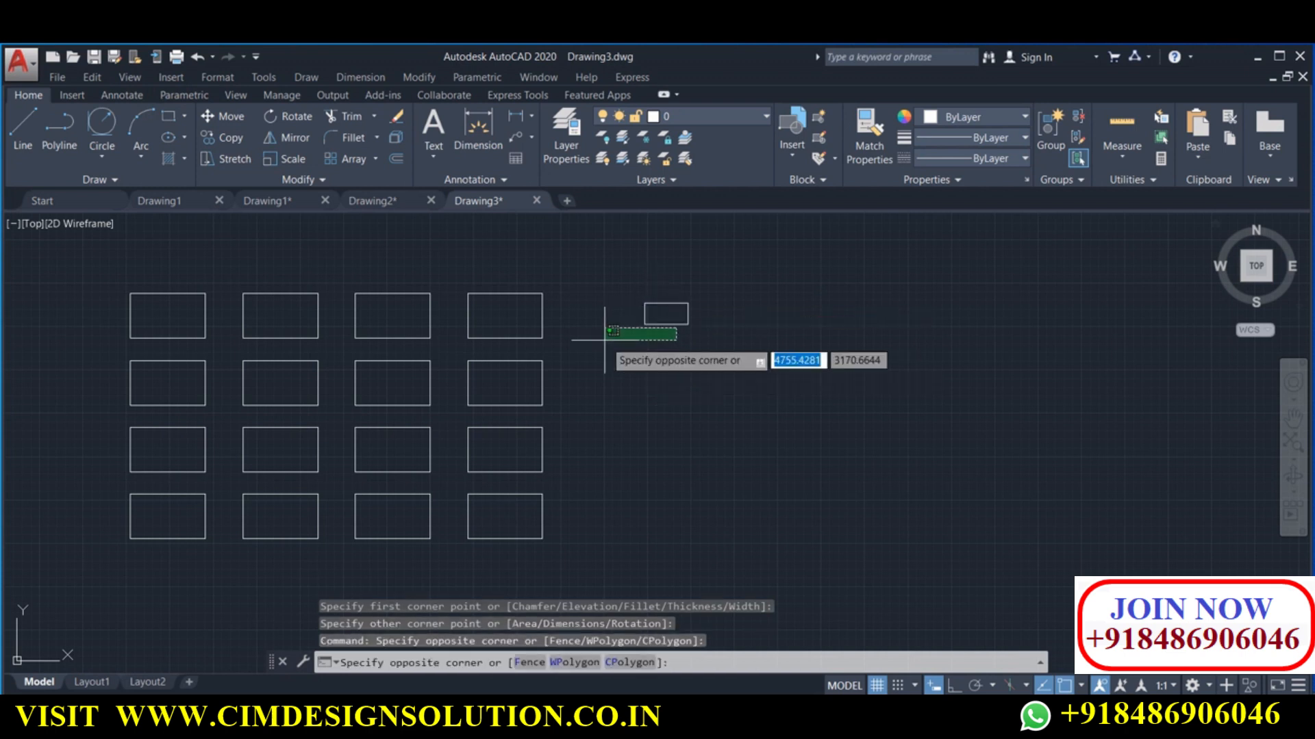
click(634, 300)
click(346, 157)
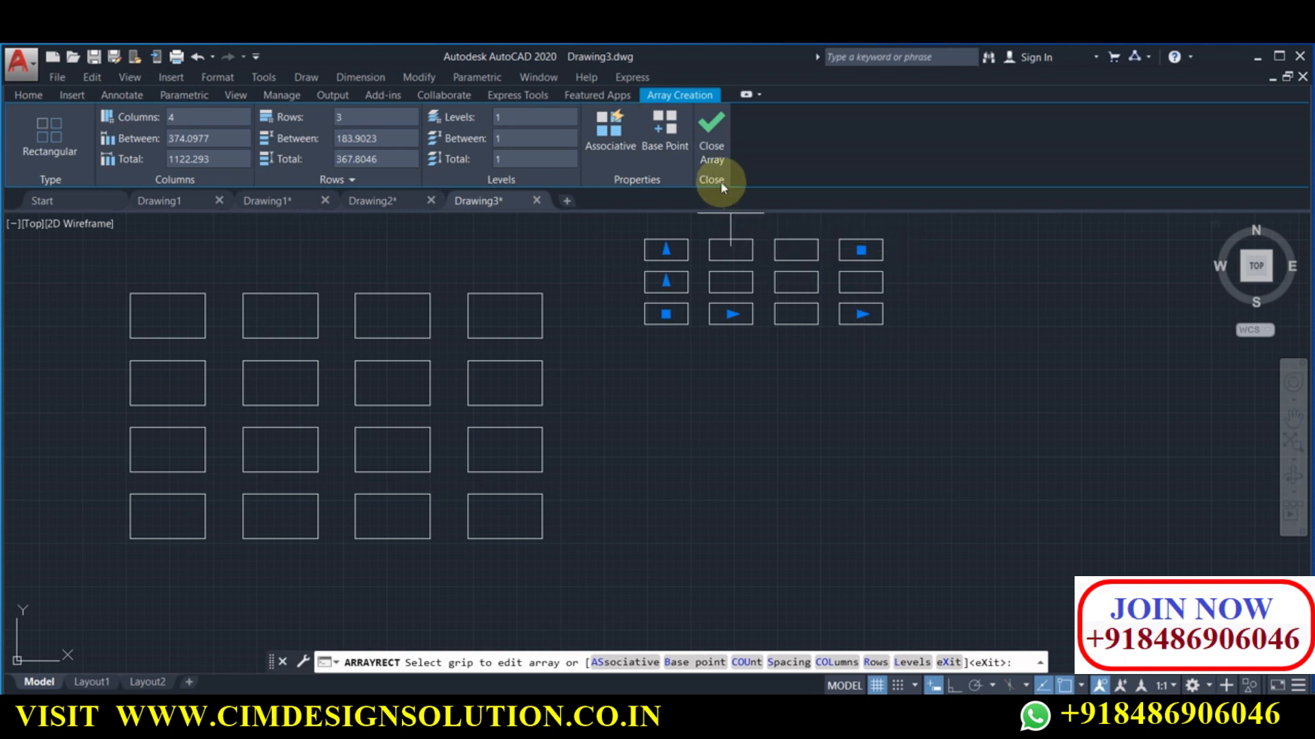
click(709, 152)
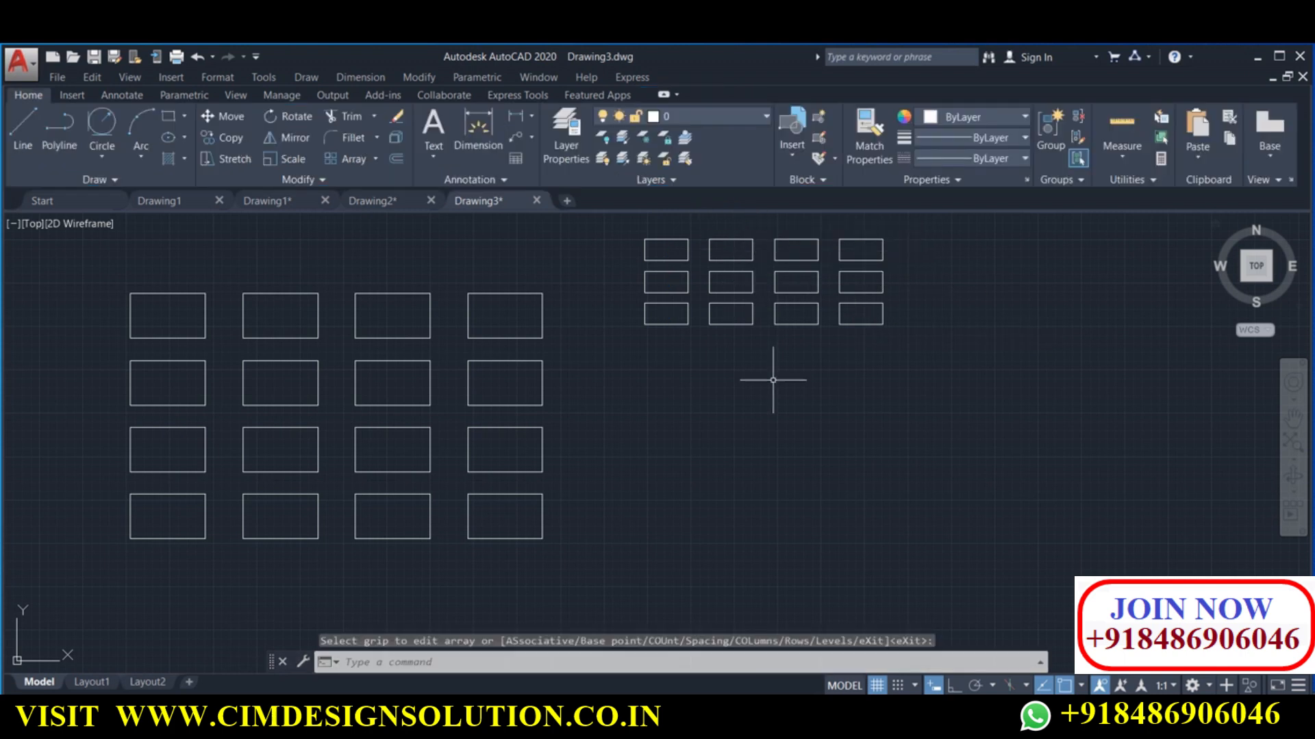
Check whether the lower-left rectangle of the smaller array can be selected individually, and clear the selection
click(687, 314)
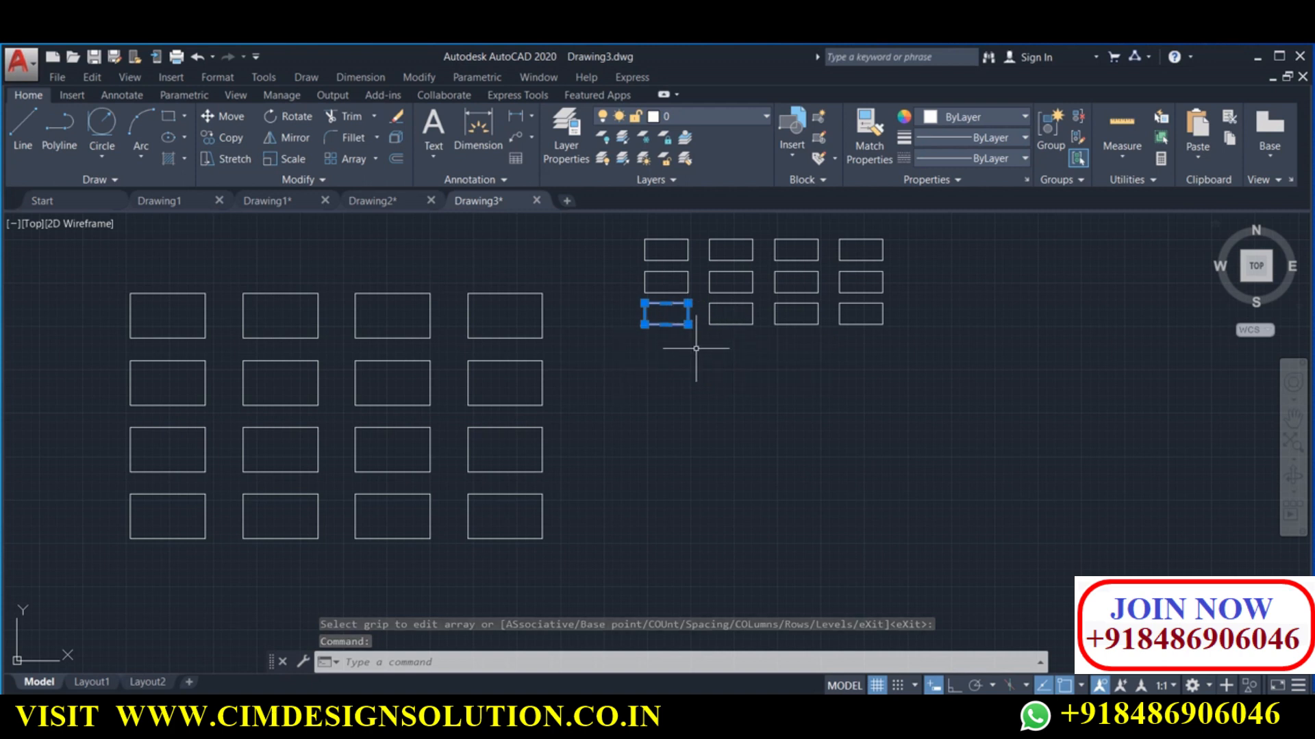
key(Escape)
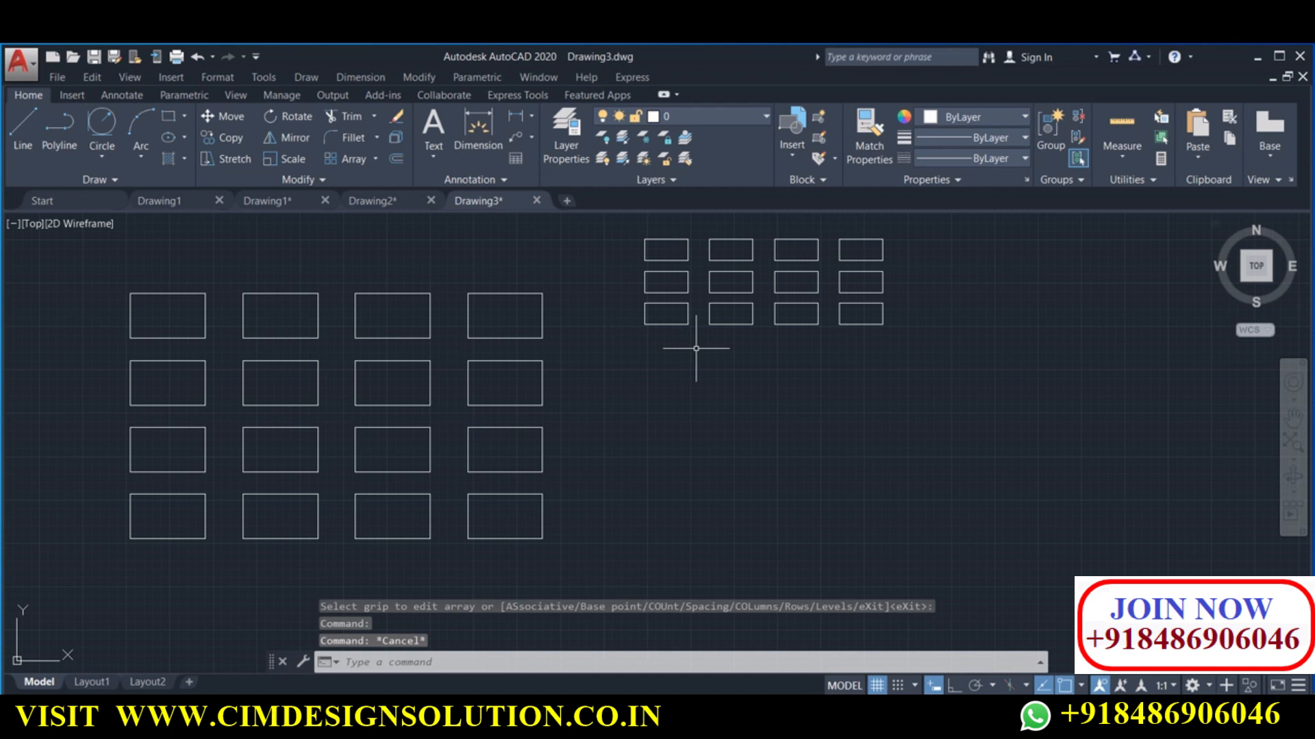
Draw a circle about 332 units in radius right of the arrays and a larger circle below and right of it
scroll(523, 370, down, 4)
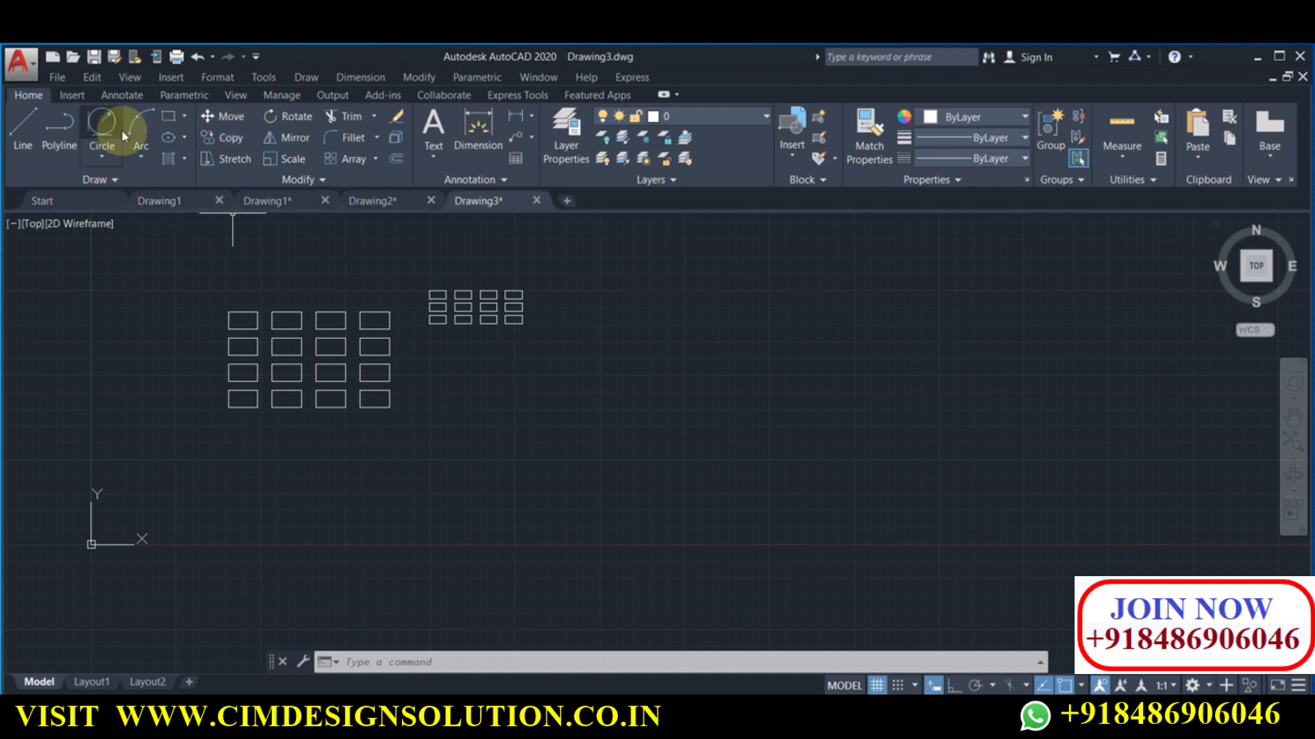
click(103, 158)
click(112, 179)
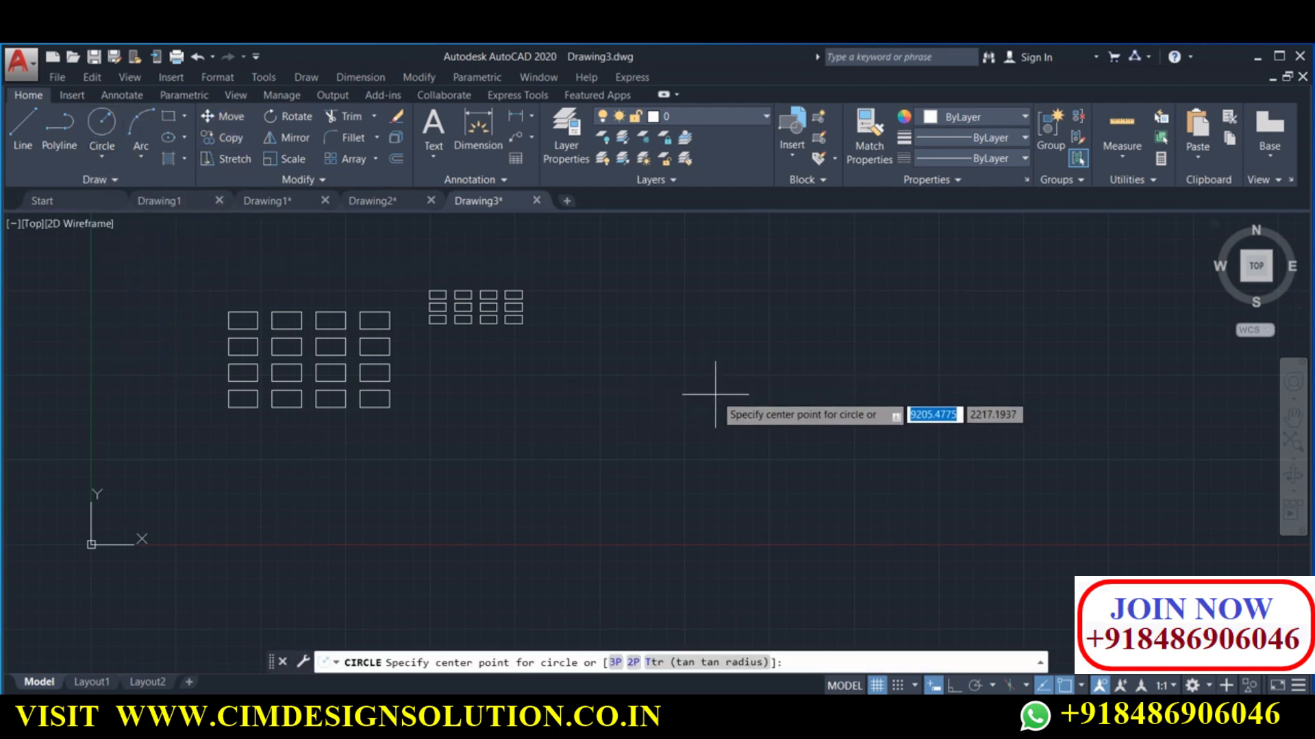
click(667, 351)
click(682, 369)
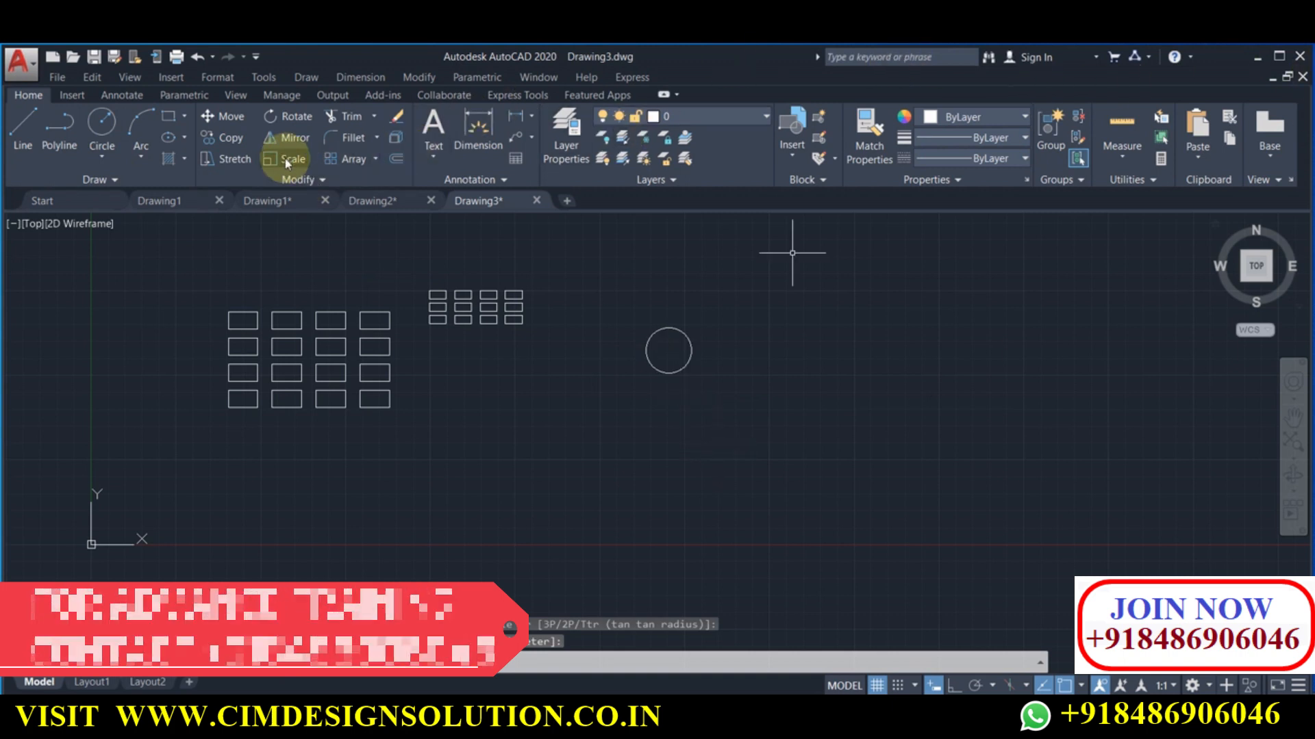
click(118, 140)
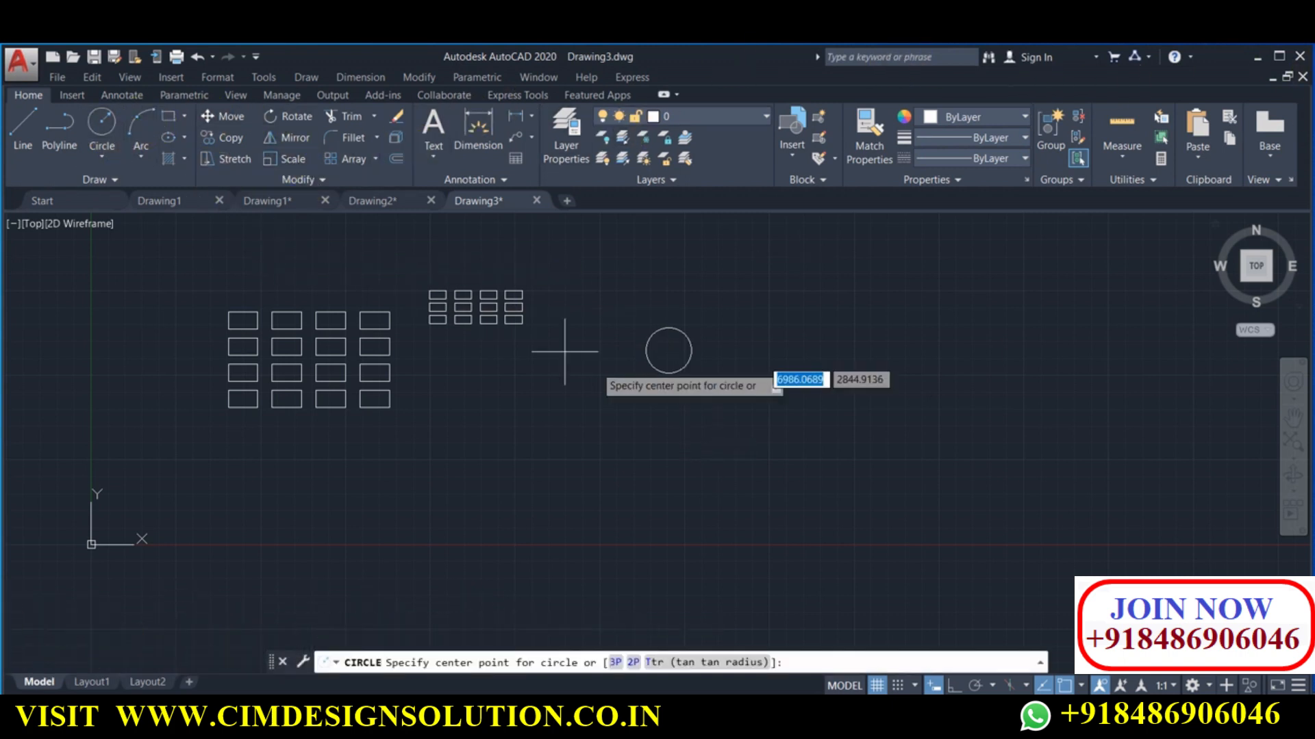
click(794, 429)
Create a polar array of the small circle around the center of the larger circle
click(701, 325)
click(604, 347)
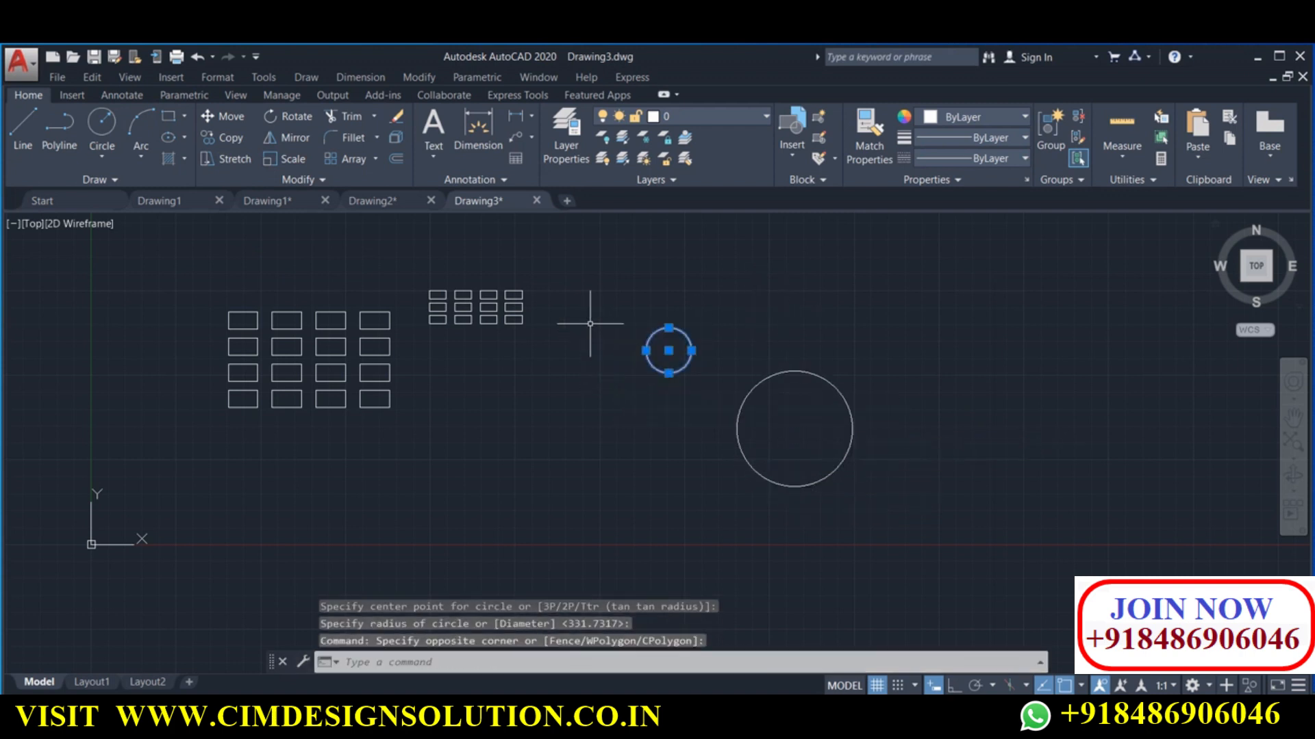
click(376, 160)
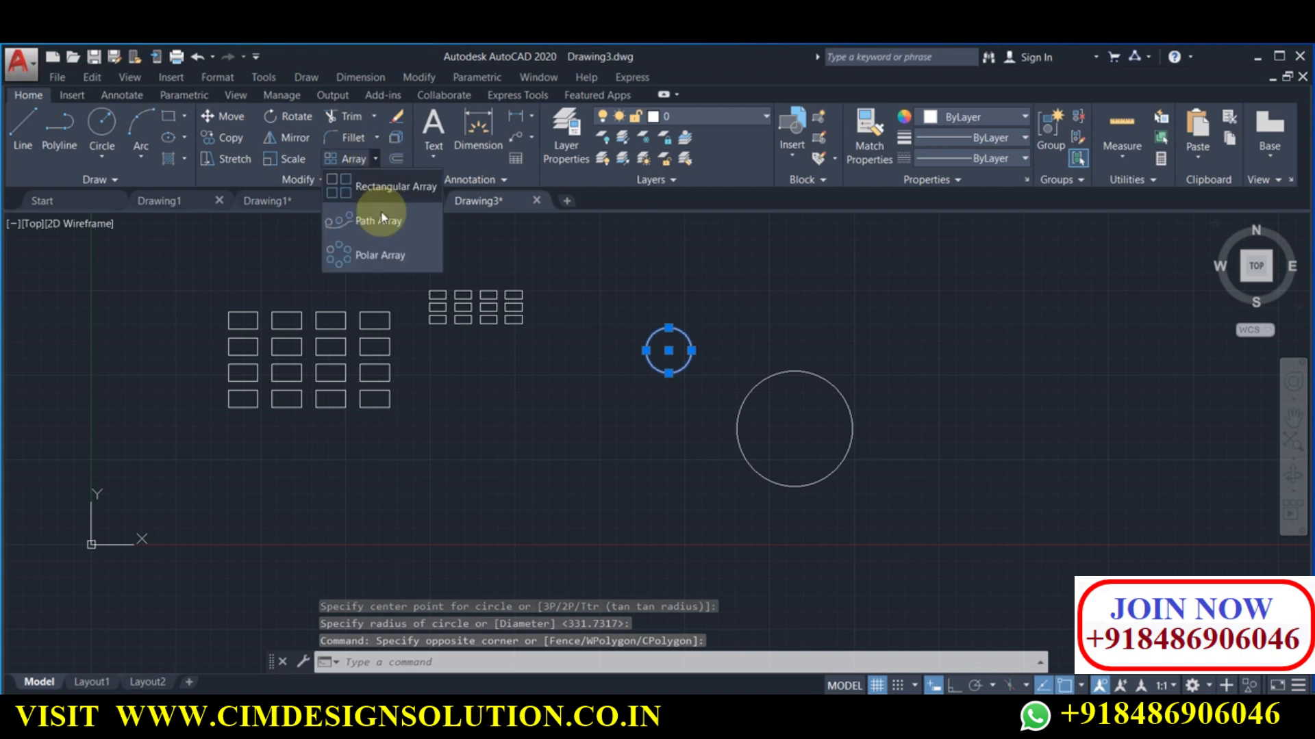
click(386, 252)
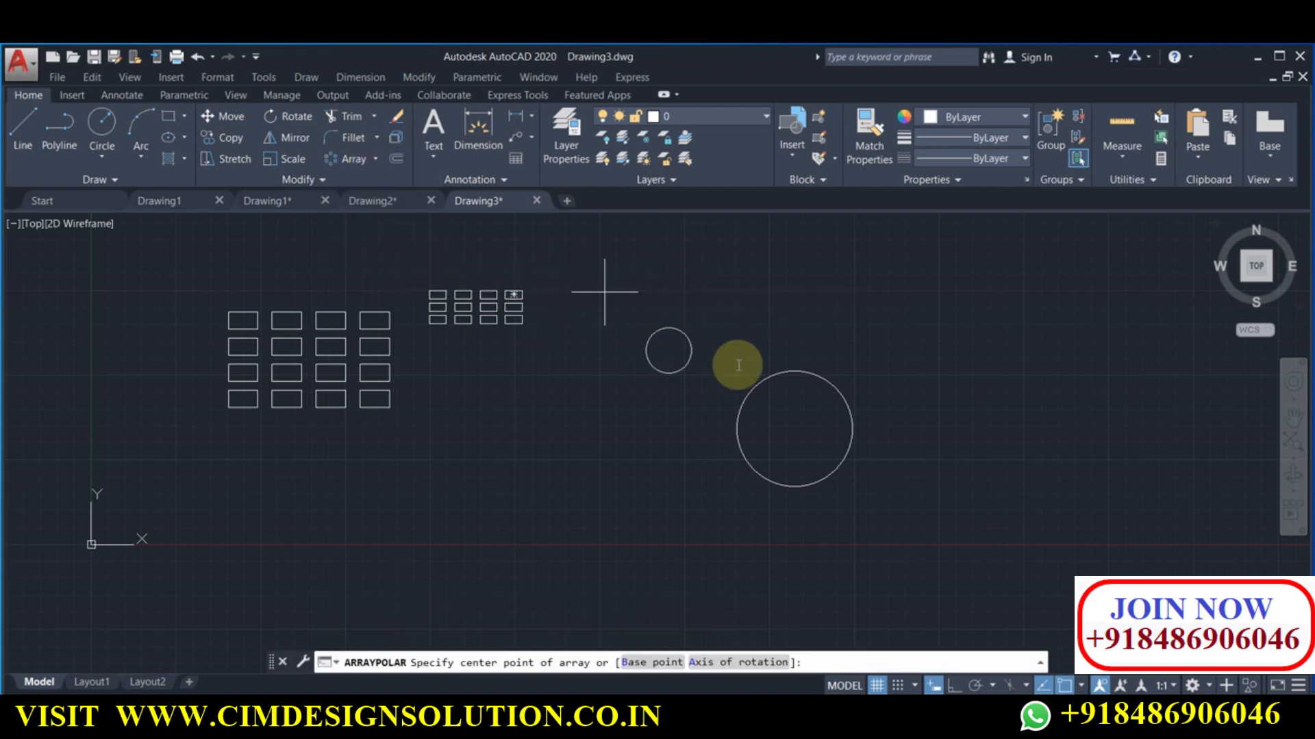
click(793, 429)
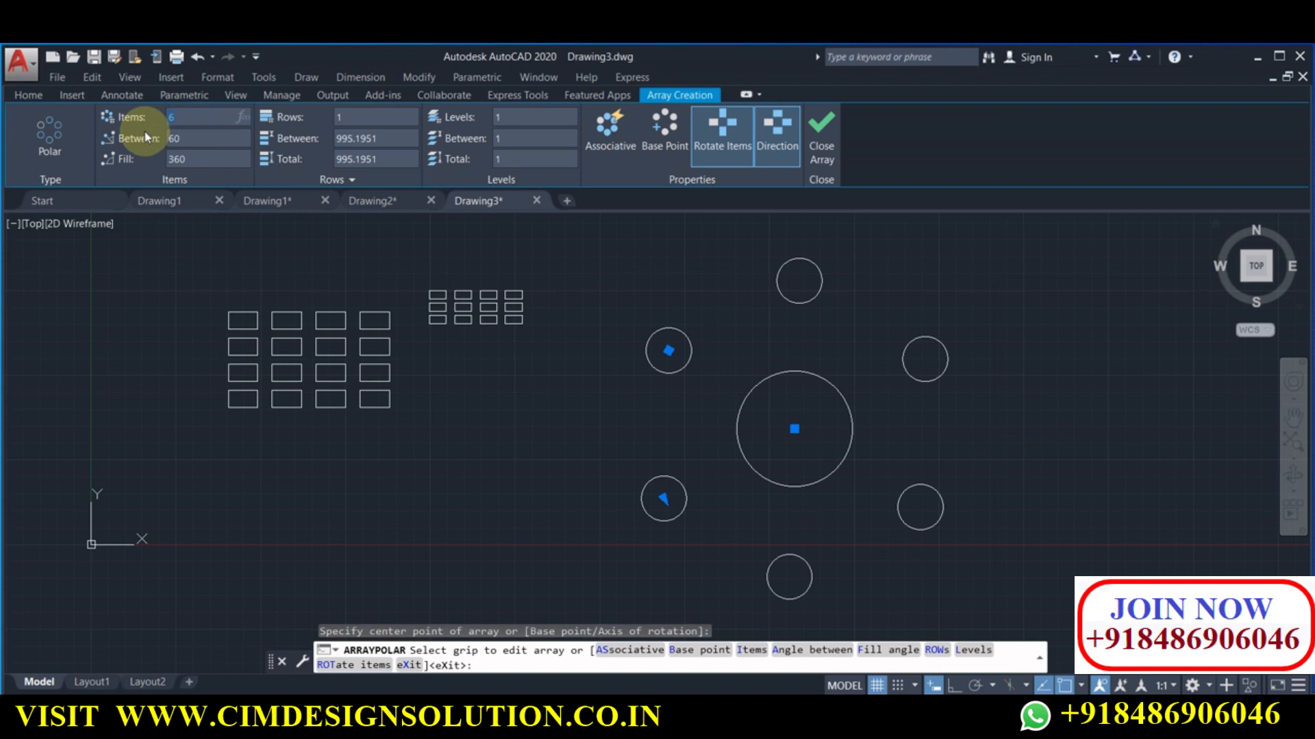
Set the polar array to 8 items over a 180-degree fill angle, with 3 rows
key(Return)
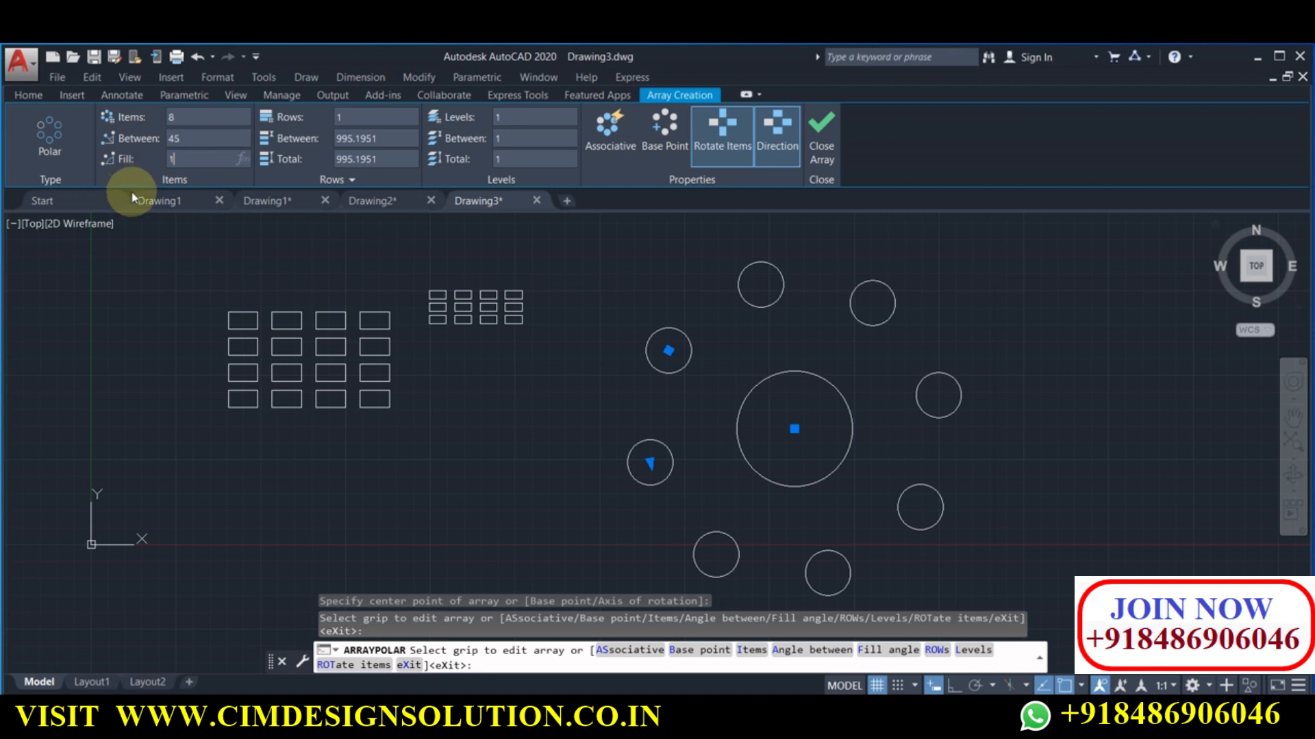
key(Return)
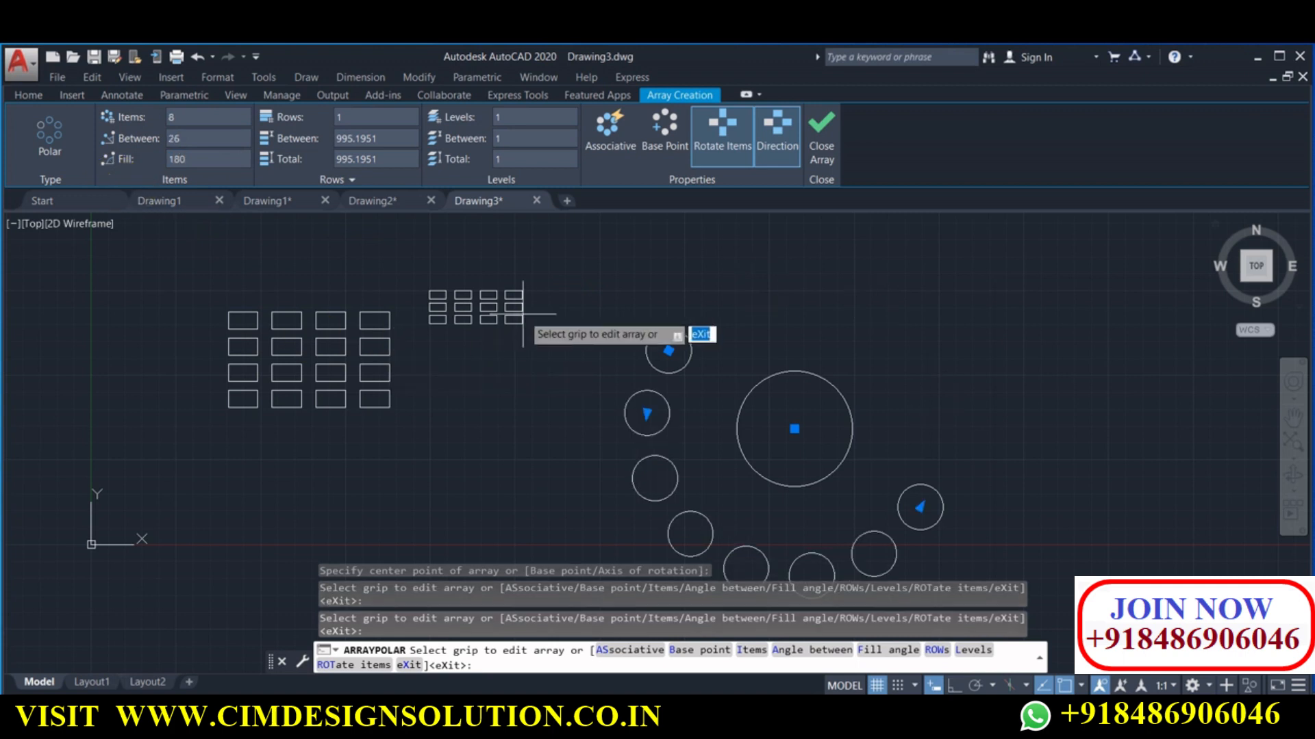
middle_drag(710, 369, 612, 299)
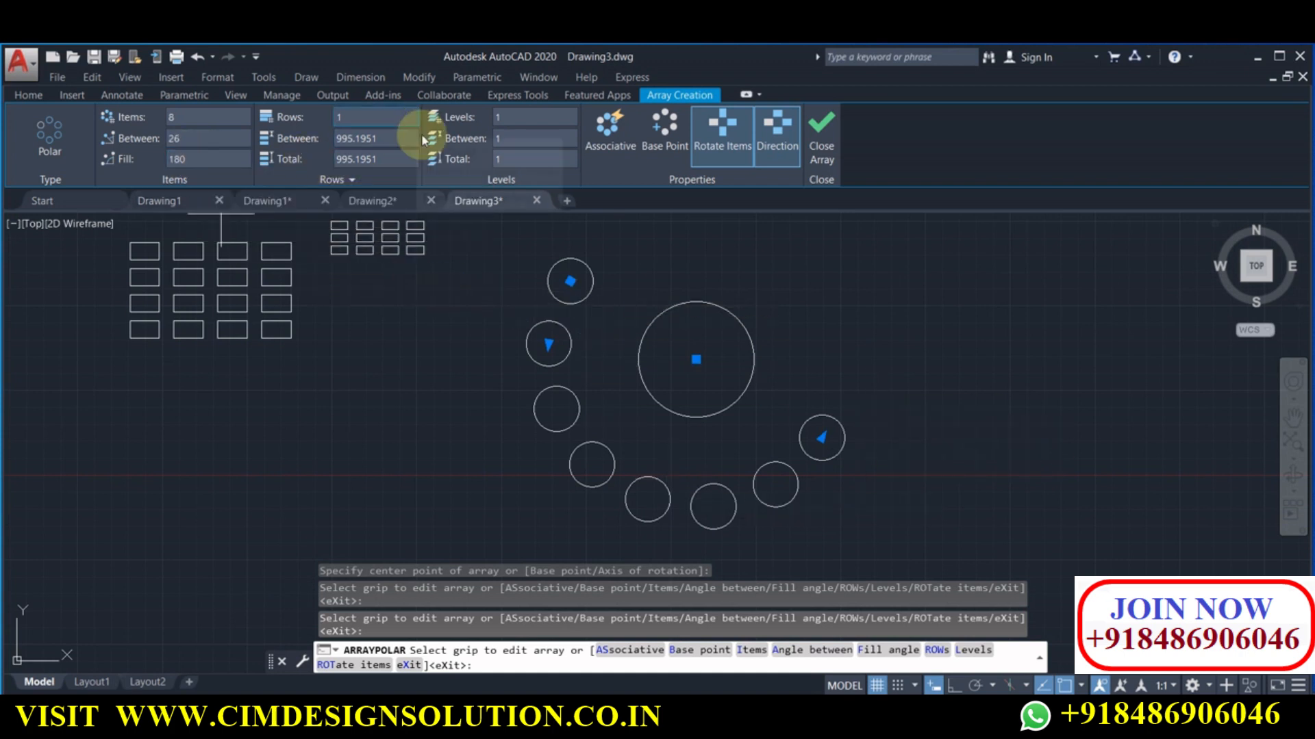
click(359, 117)
key(Return)
text(3)
key(Return)
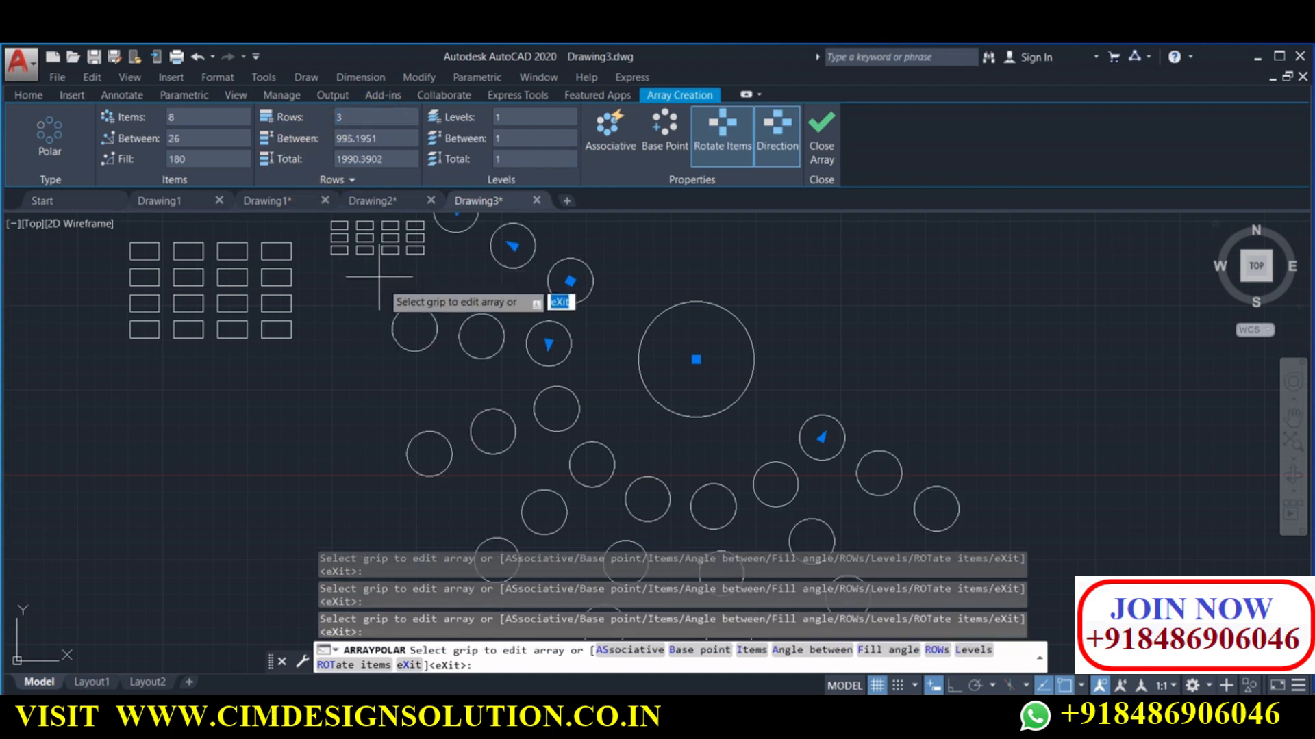
Reverse the polar array's direction and switch it back to the original direction
scroll(434, 314, down, 3)
middle_drag(402, 301, 219, 315)
middle_drag(635, 363, 686, 371)
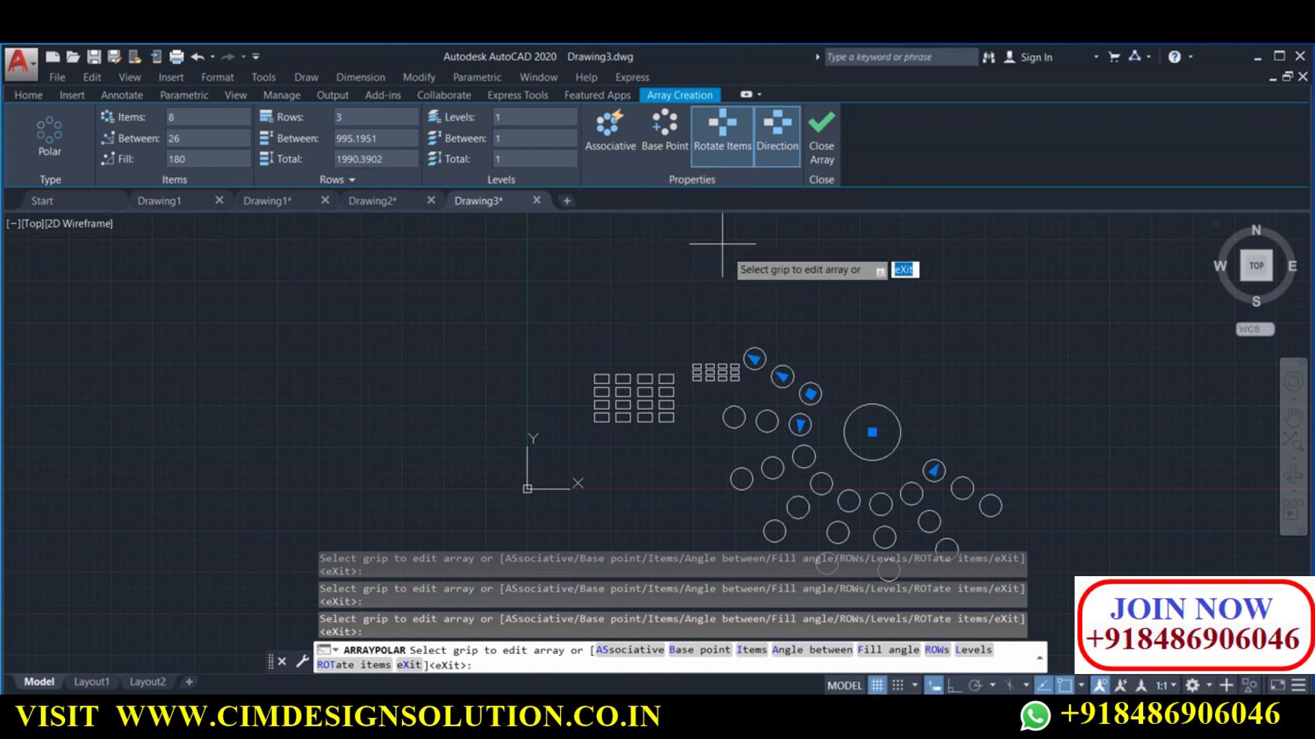
scroll(938, 376, down, 1)
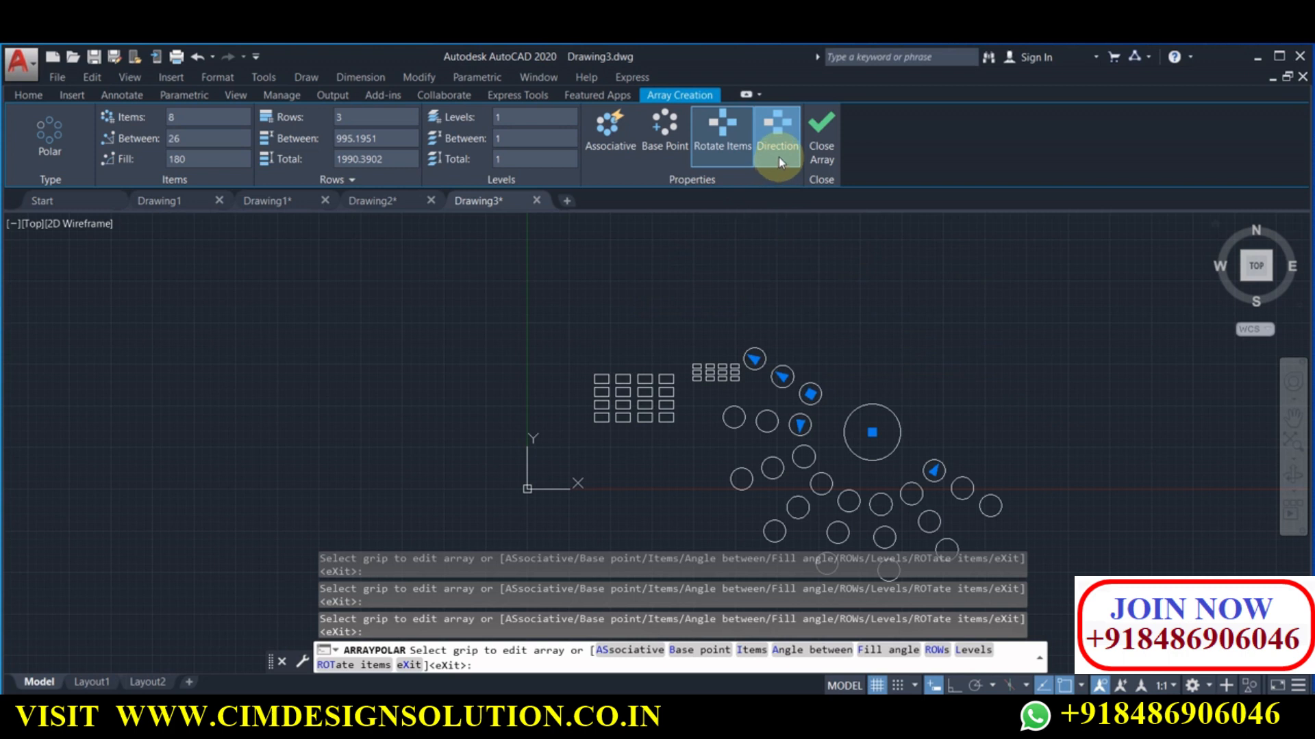
click(779, 137)
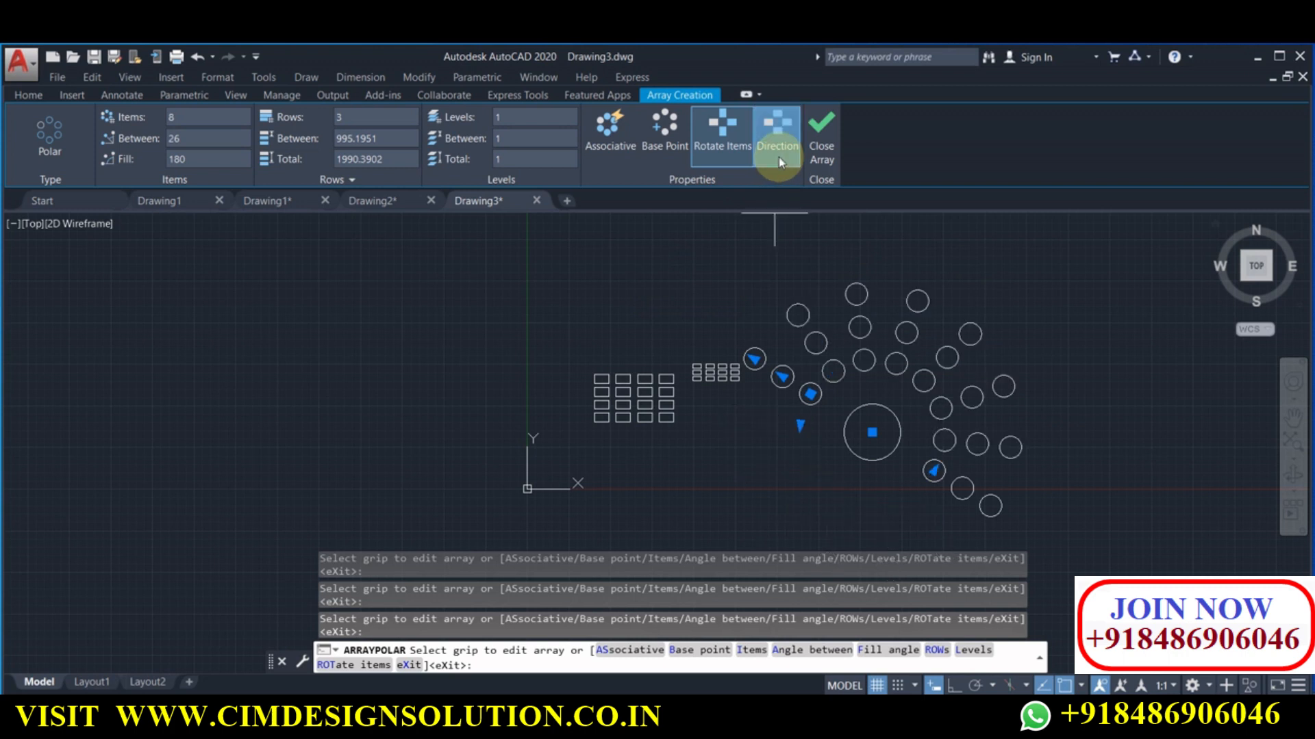
click(779, 162)
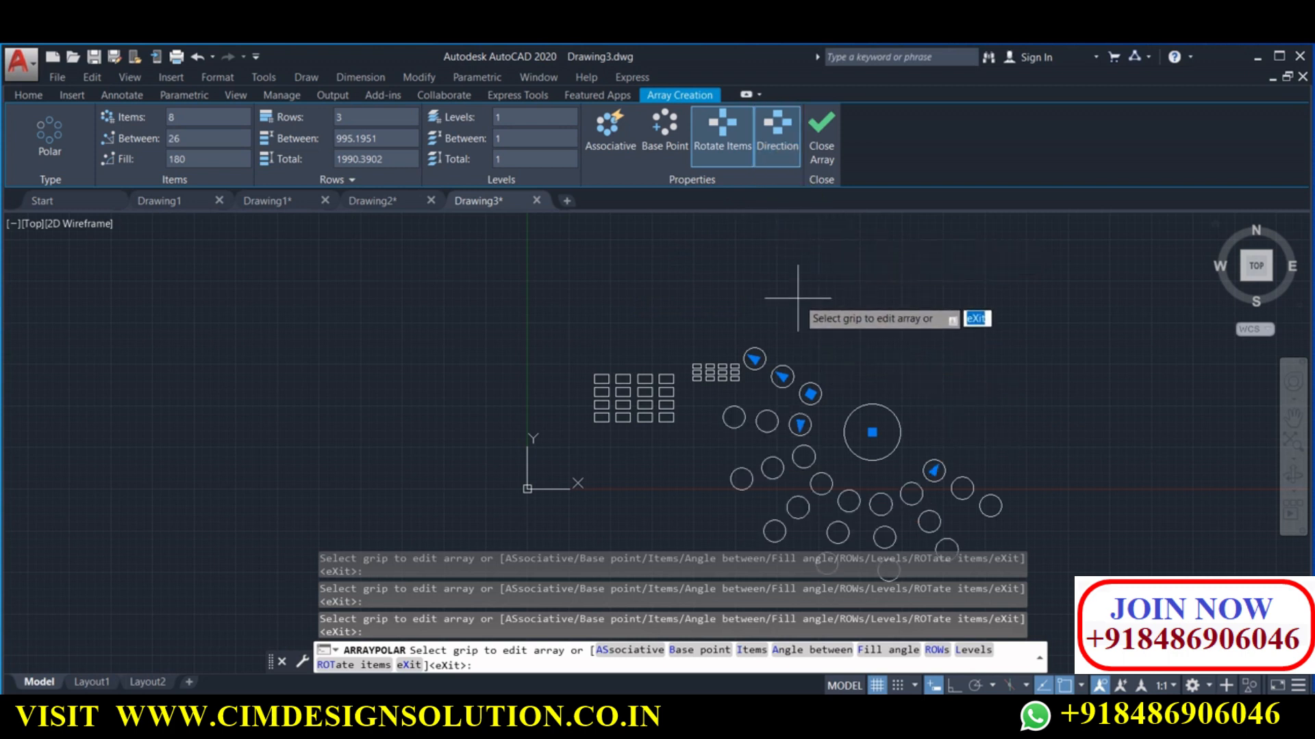
Finish the polar array of circles and draw a small rectangle in the empty area above and left of the origin
right_click(698, 312)
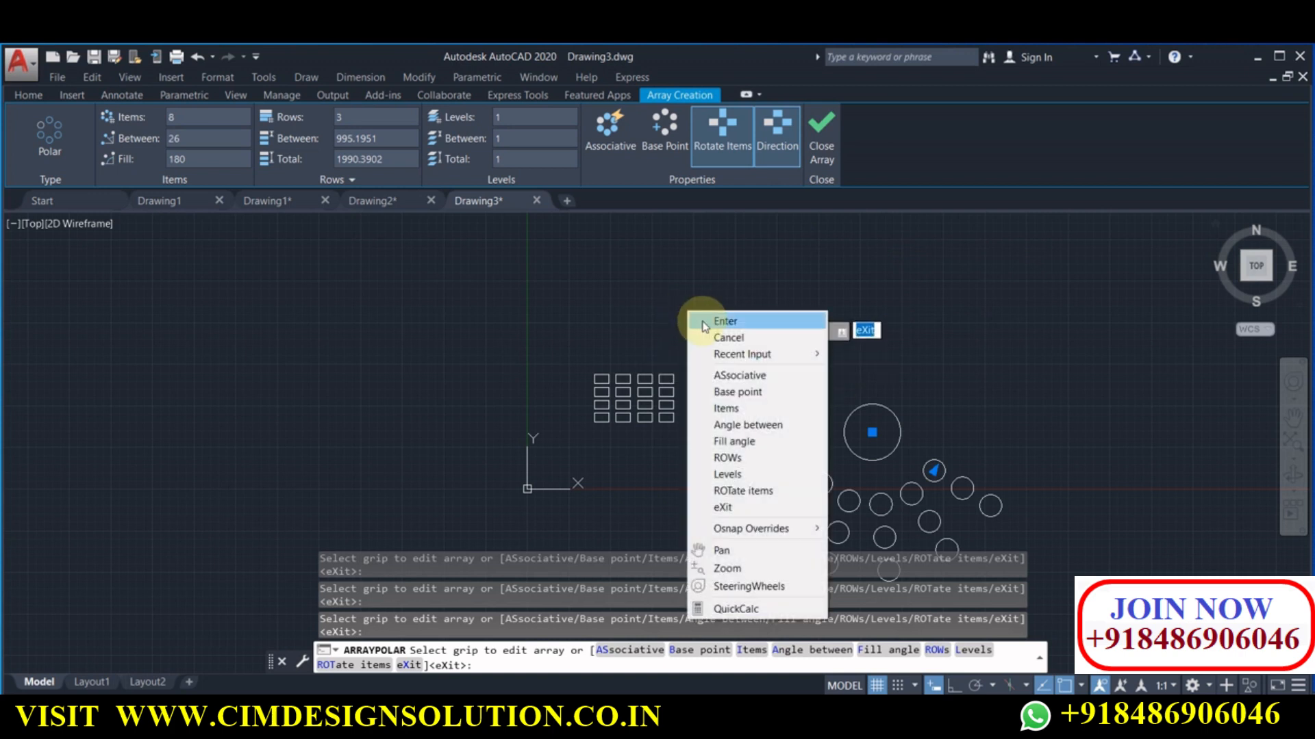
click(722, 322)
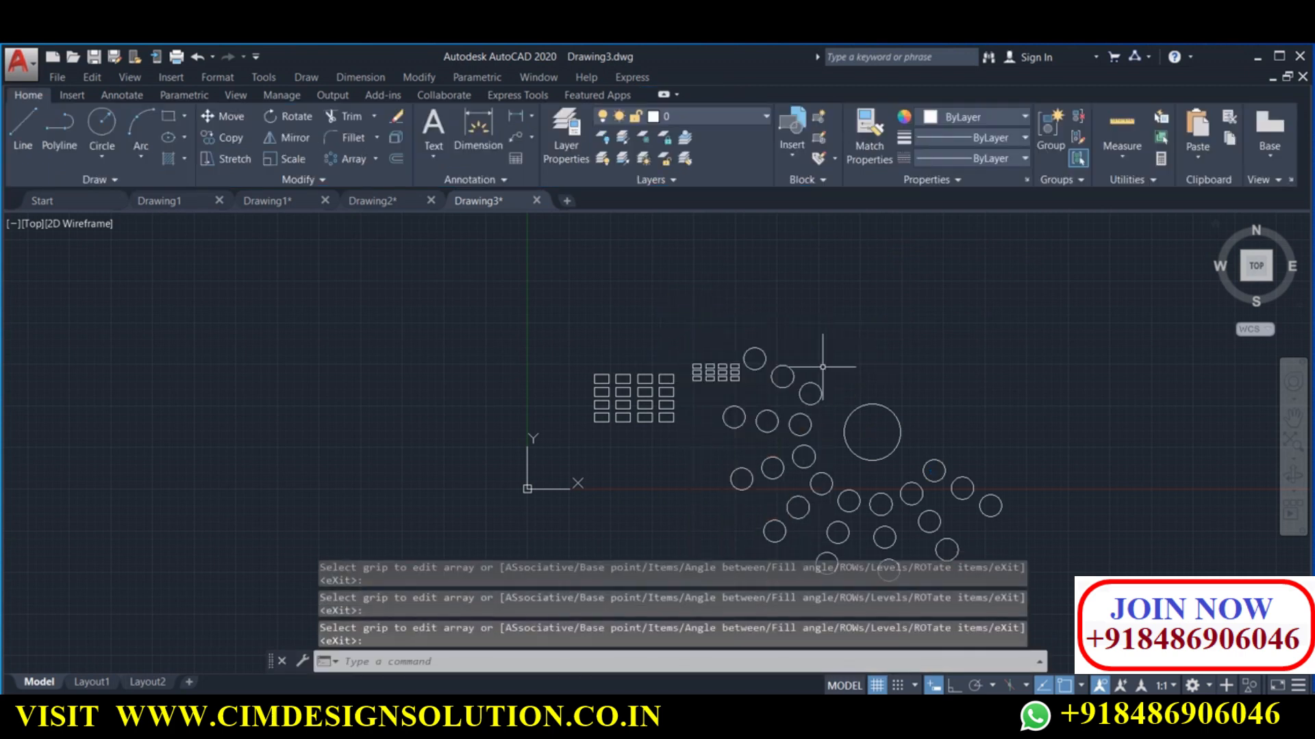
click(167, 116)
click(209, 293)
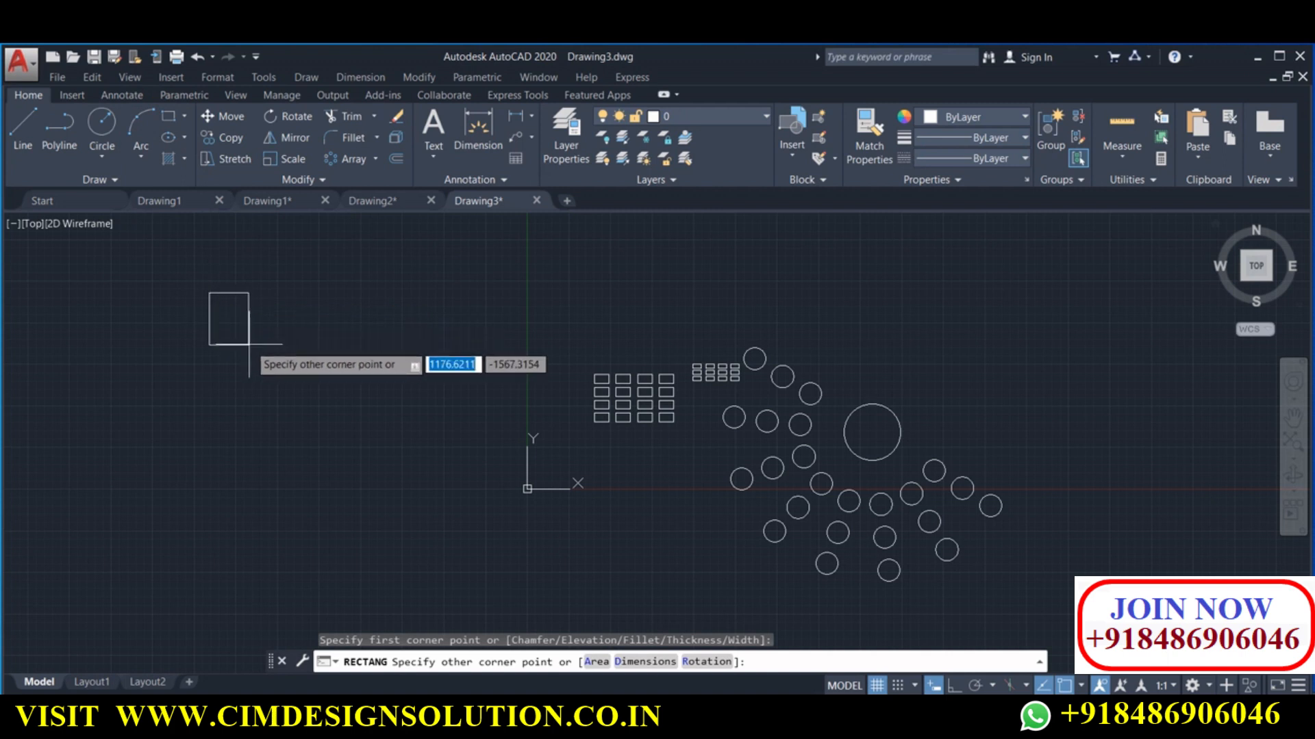
click(289, 321)
Create a polar array of the small rectangle around a center point below and to the right of it
click(181, 344)
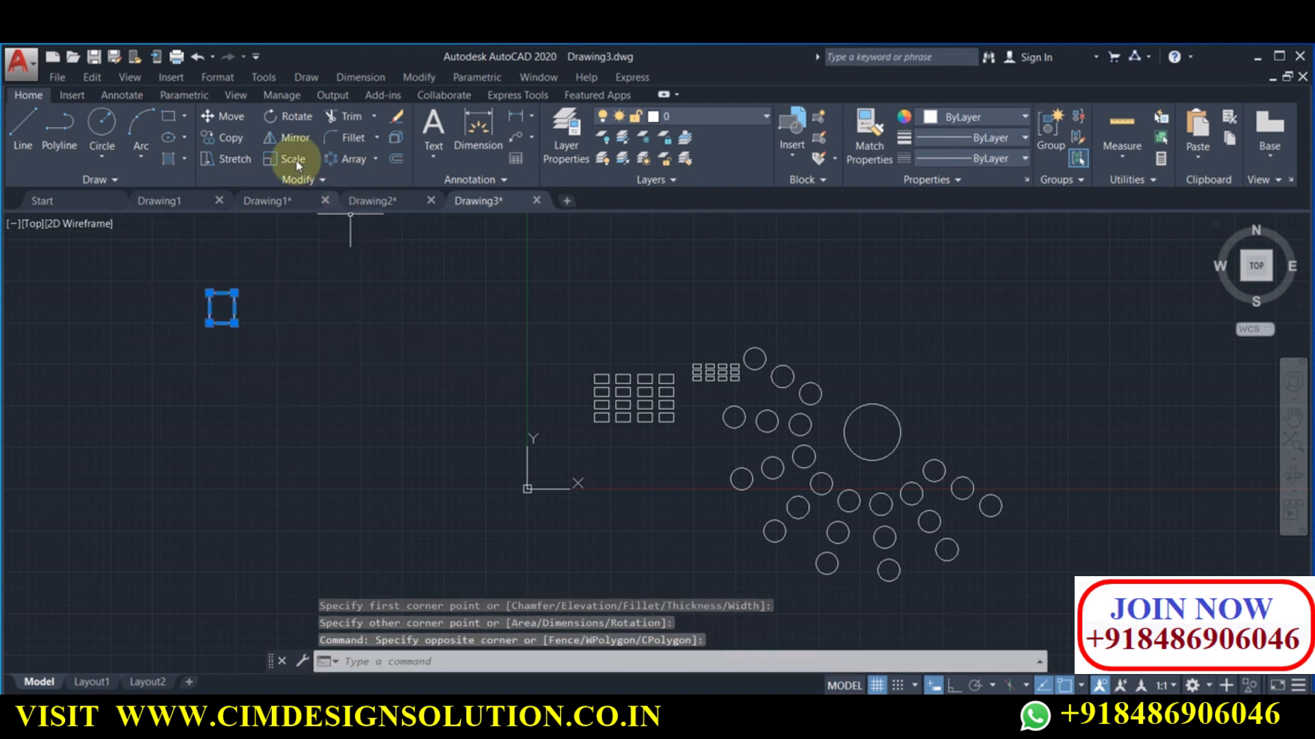
click(351, 163)
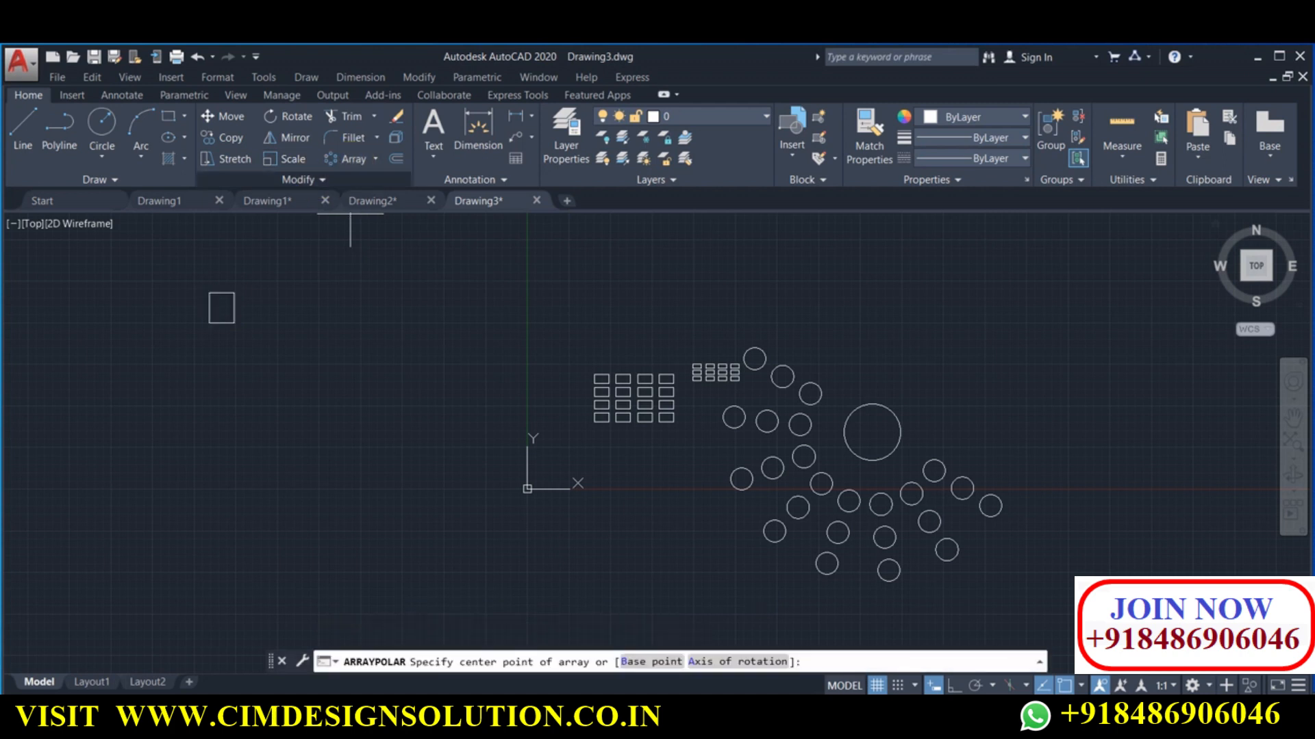
click(293, 450)
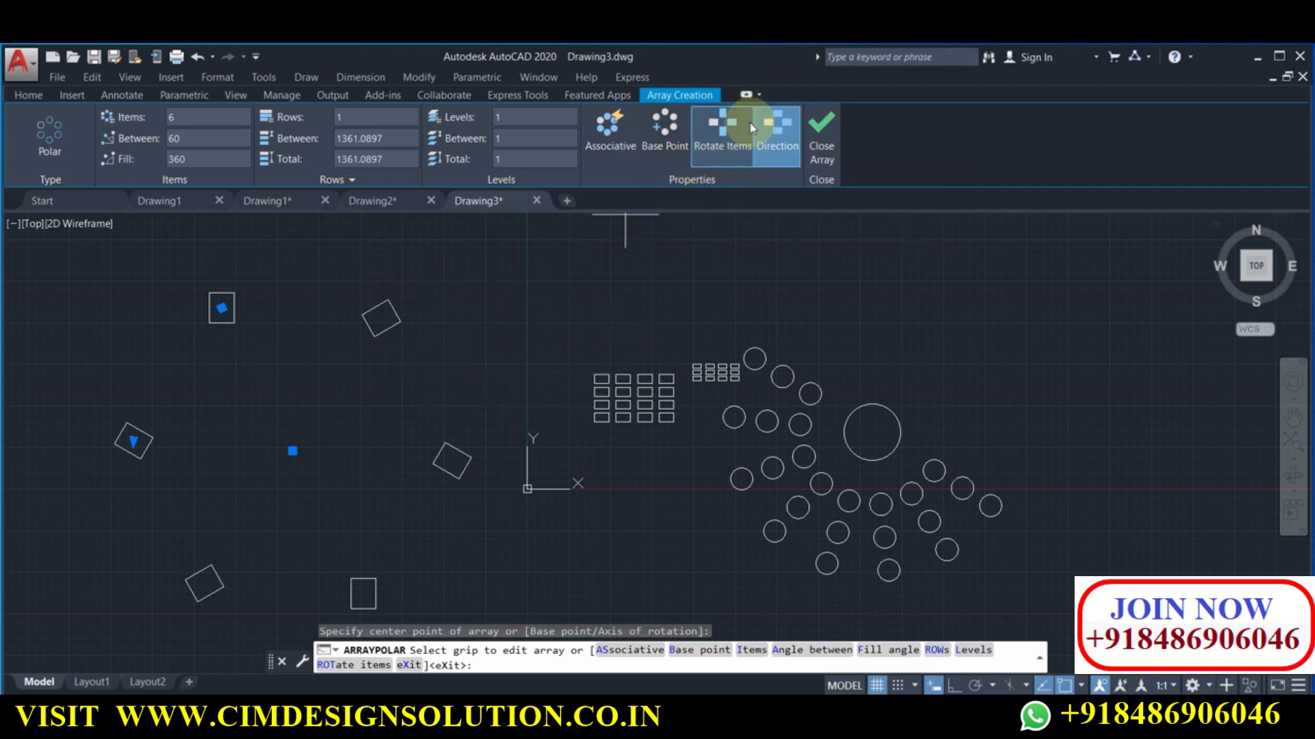
Turn Rotate Items off and back on for the rectangle's polar array, and finish the array
click(738, 140)
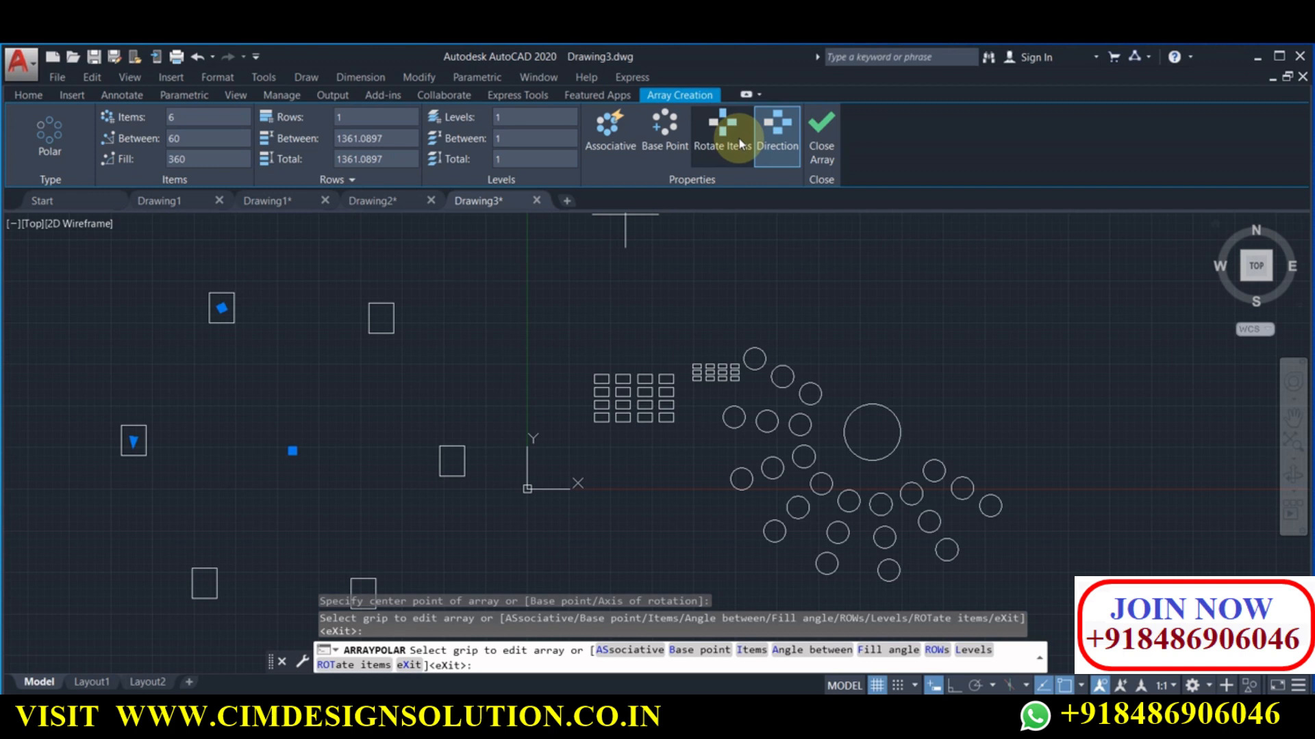
click(738, 138)
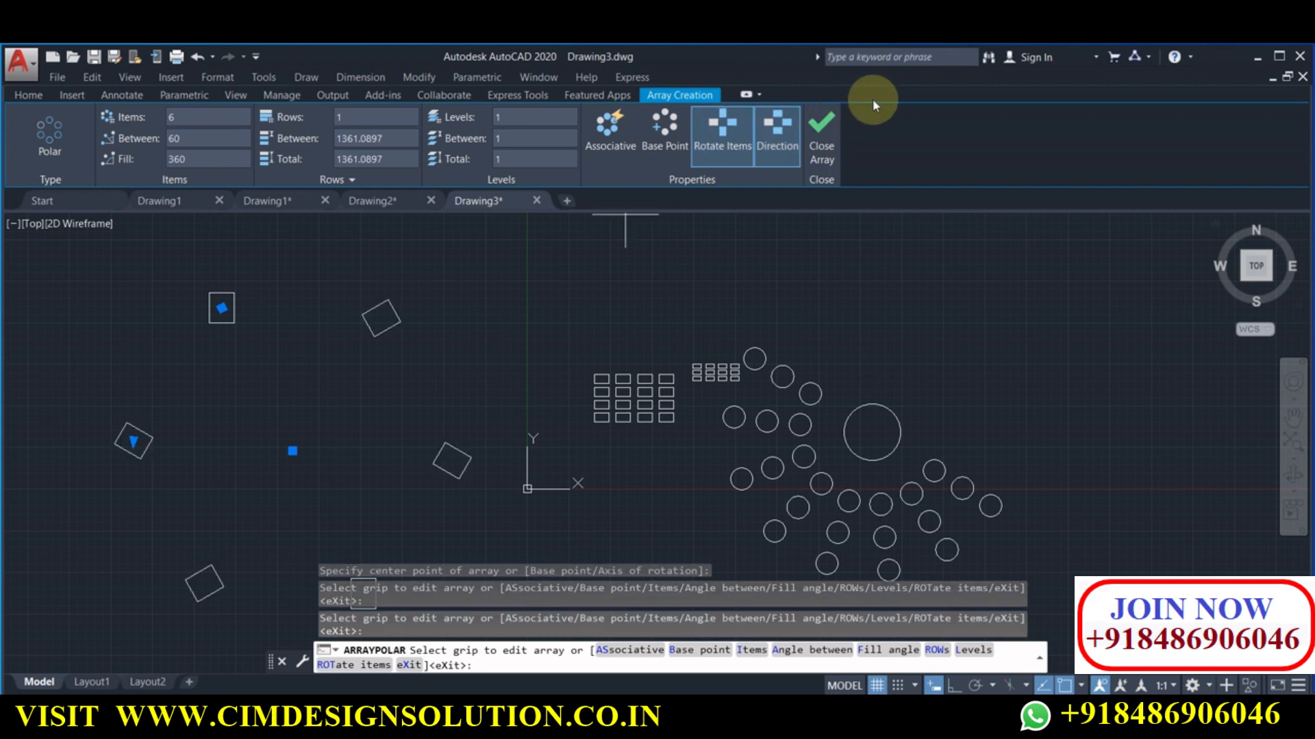
click(818, 146)
Draw an open, wavy spline with a high and a low crest above and right of the existing arrays
scroll(565, 347, down, 4)
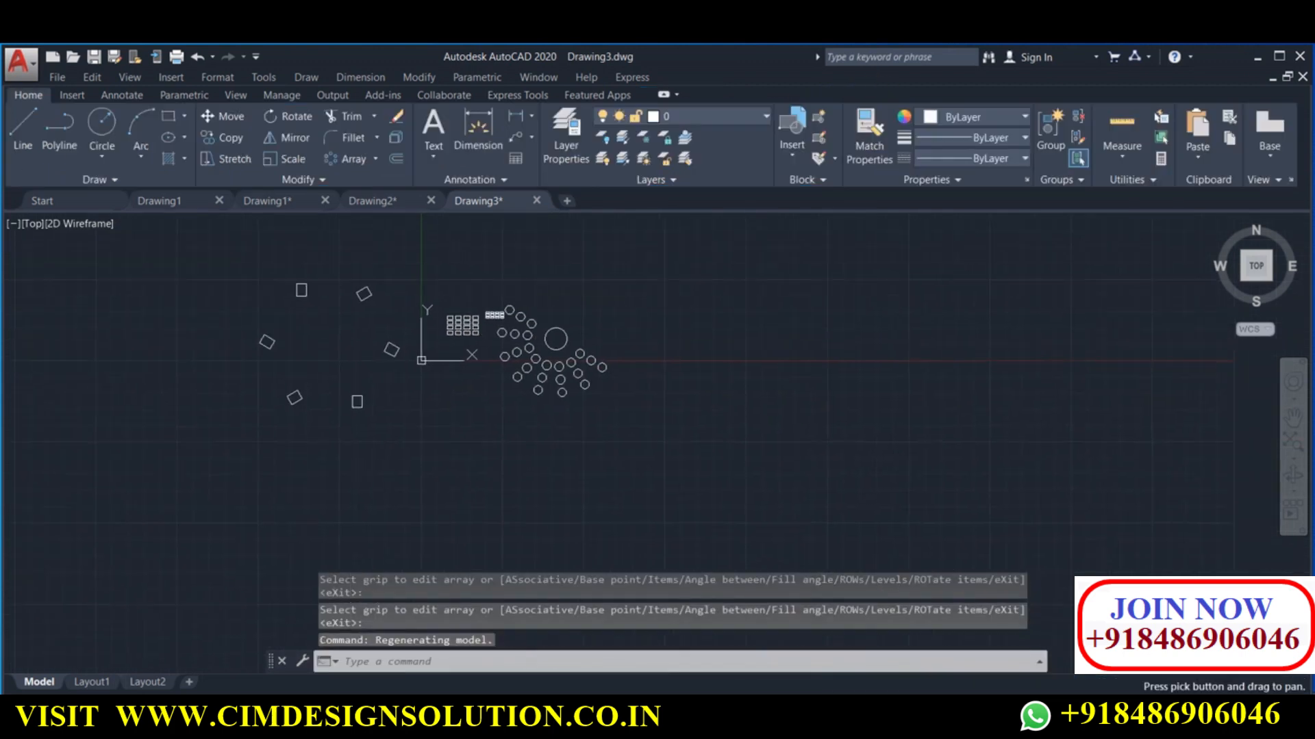
mouse_move(713, 337)
middle_down()
mouse_move(429, 531)
mouse_move(459, 441)
middle_up()
click(115, 180)
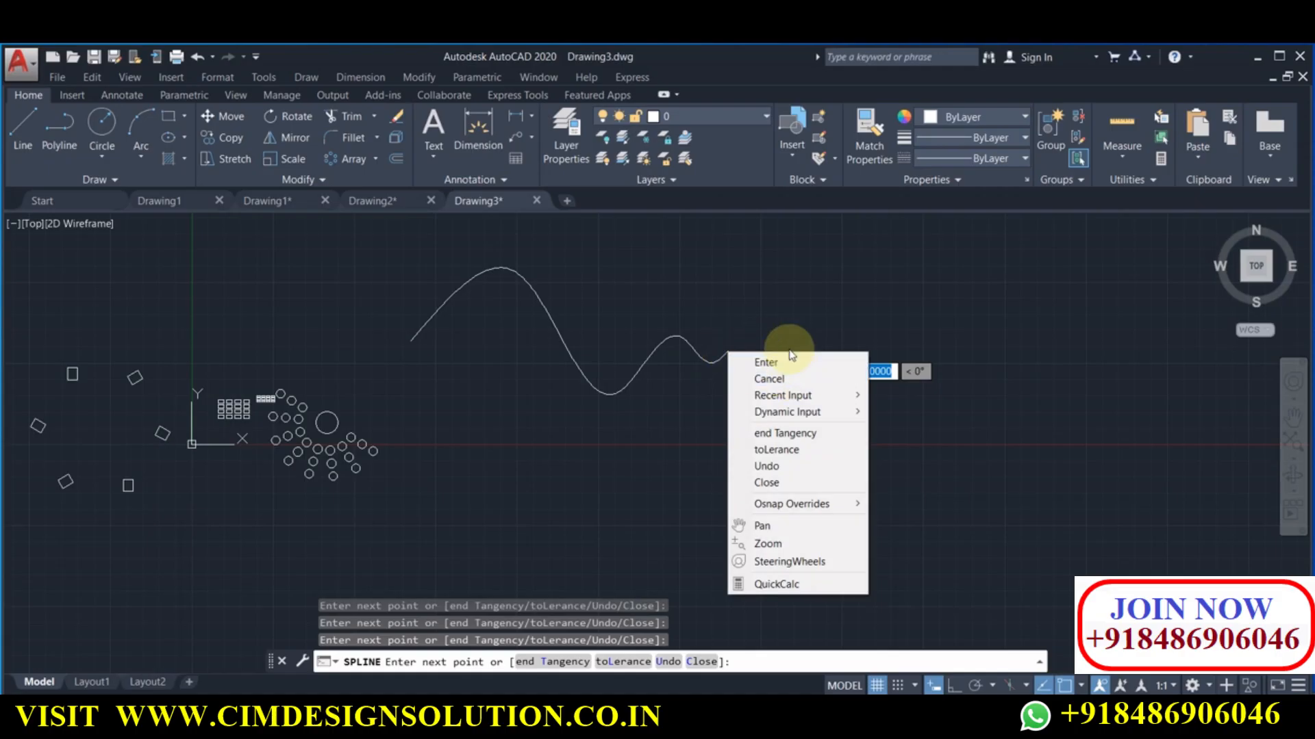
click(795, 363)
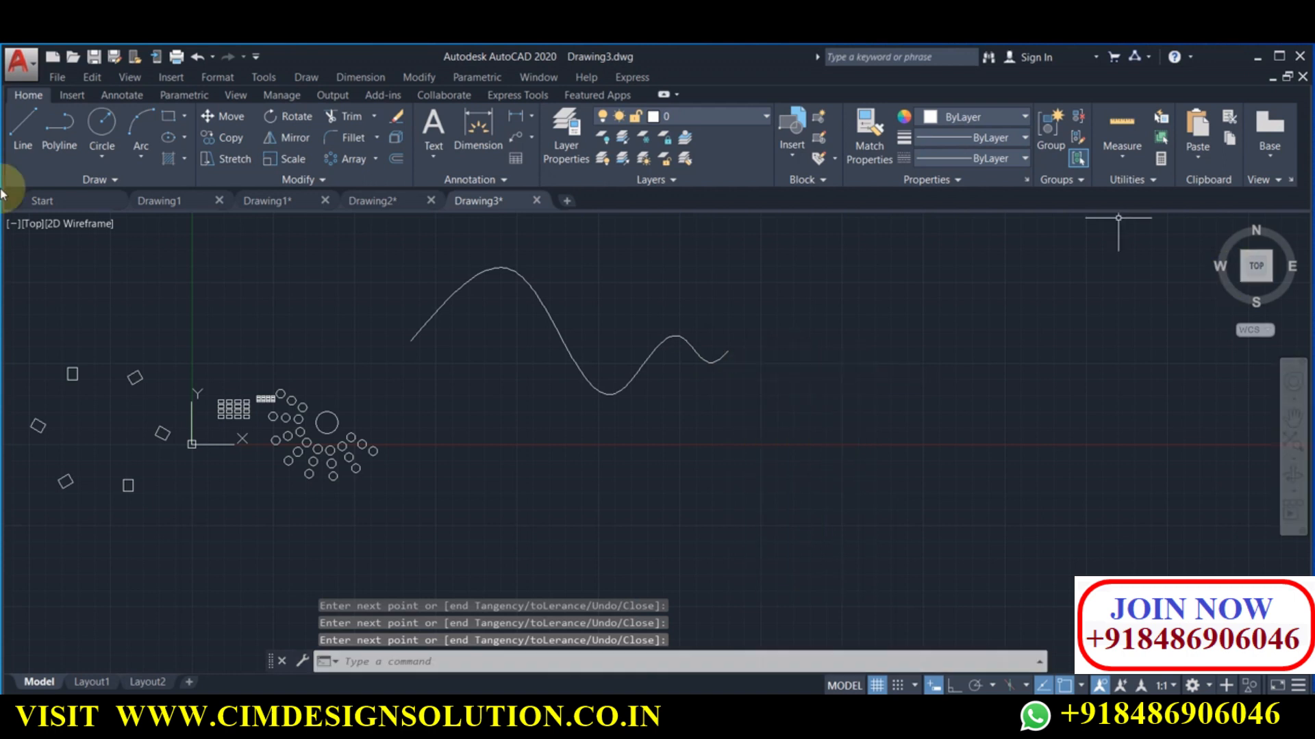
Draw a small circle just beside the spline's left end, with its edge touching the end point
click(102, 124)
scroll(402, 309, up, 4)
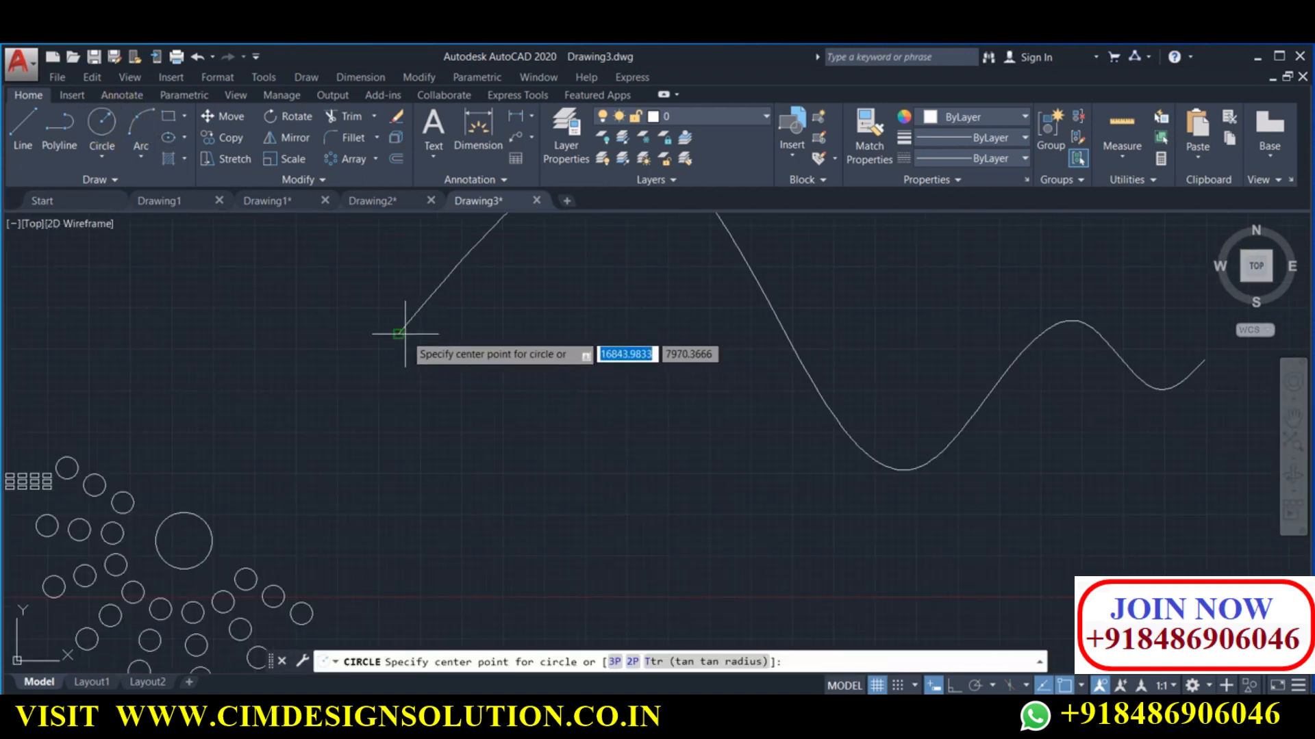
scroll(392, 328, up, 3)
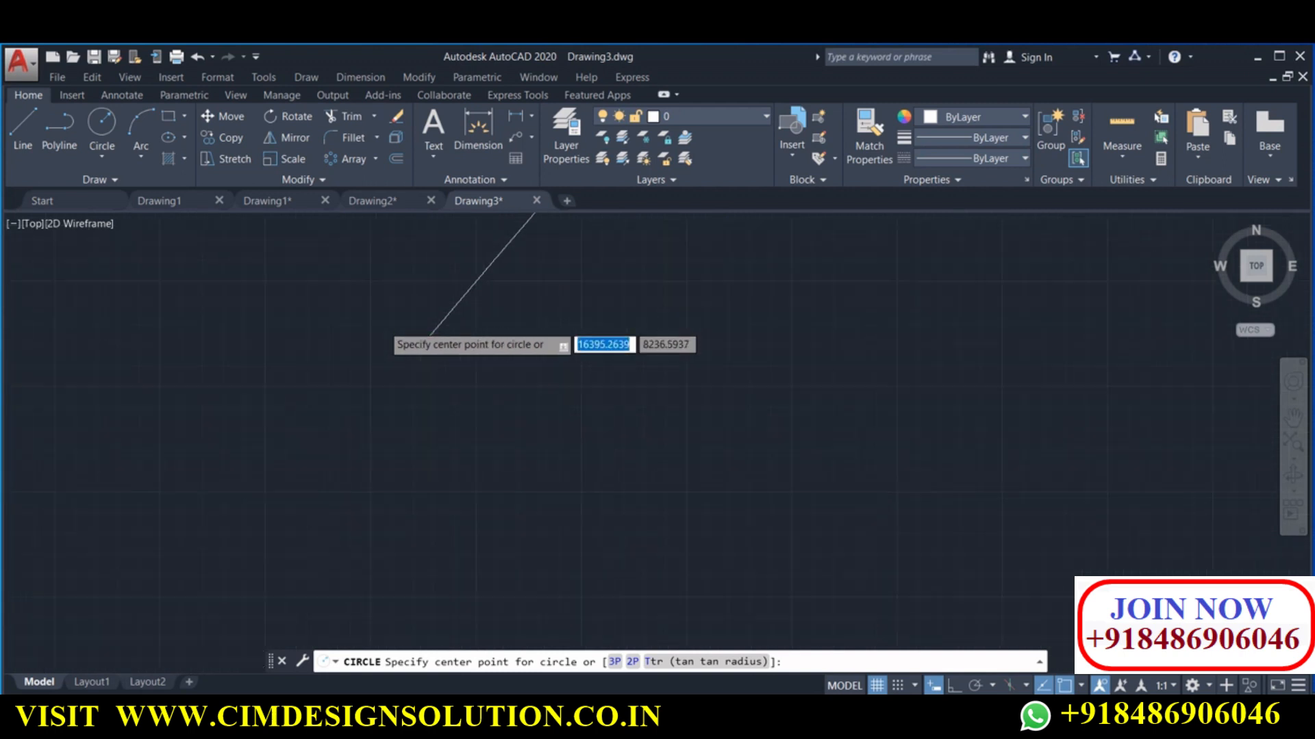
click(422, 330)
click(445, 346)
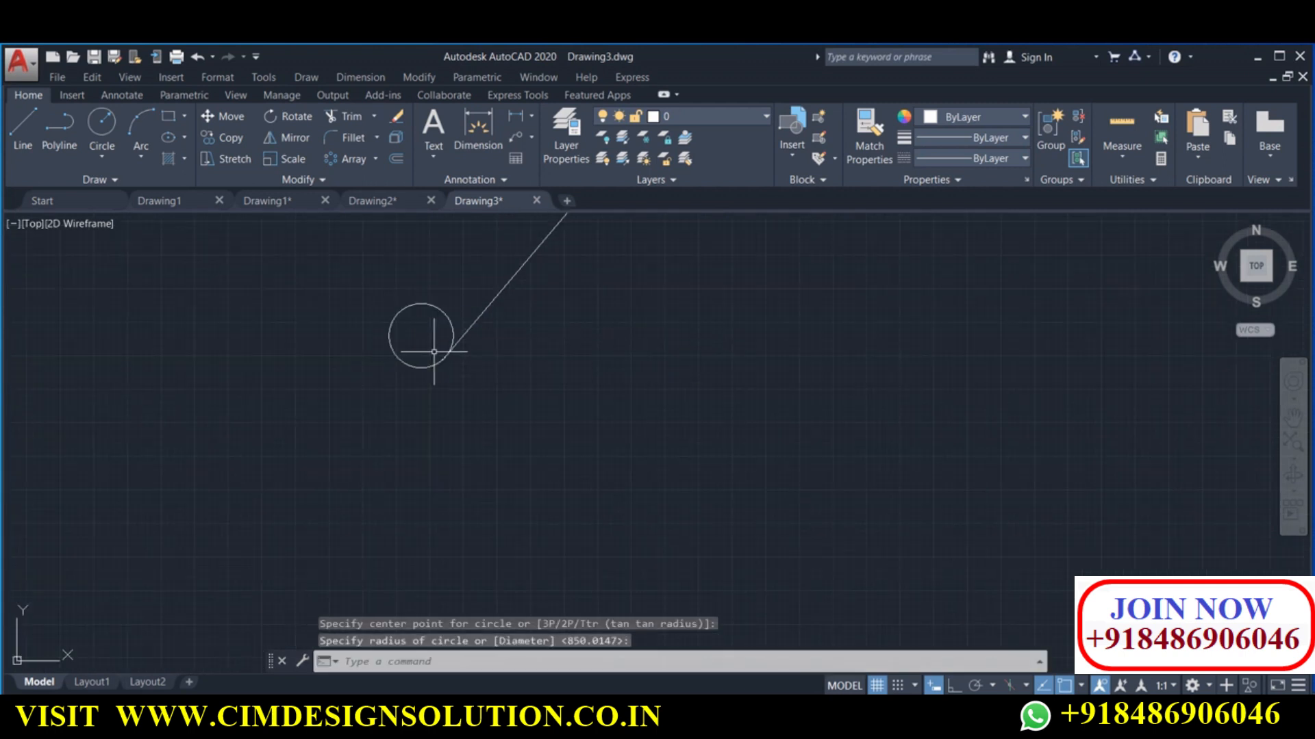
Create a path array of the small circle along the wavy spline
scroll(421, 325, down, 3)
scroll(407, 361, down, 2)
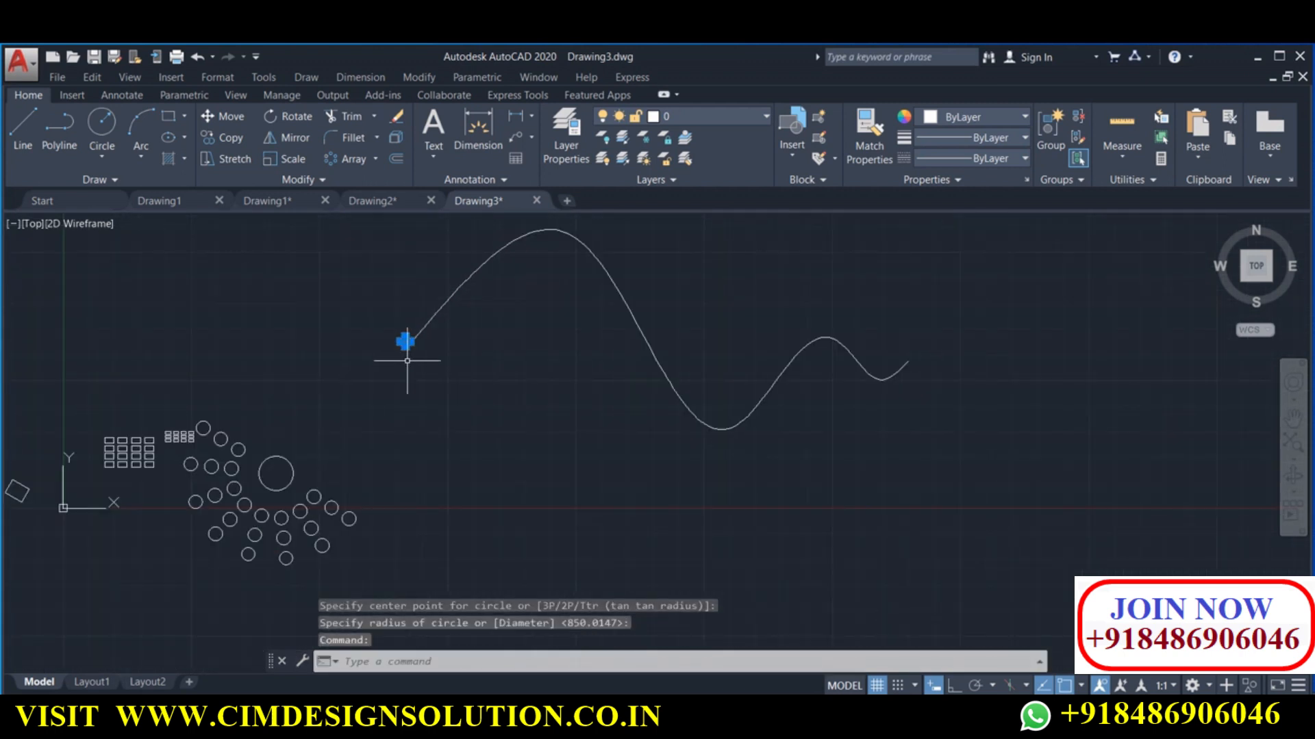
click(371, 162)
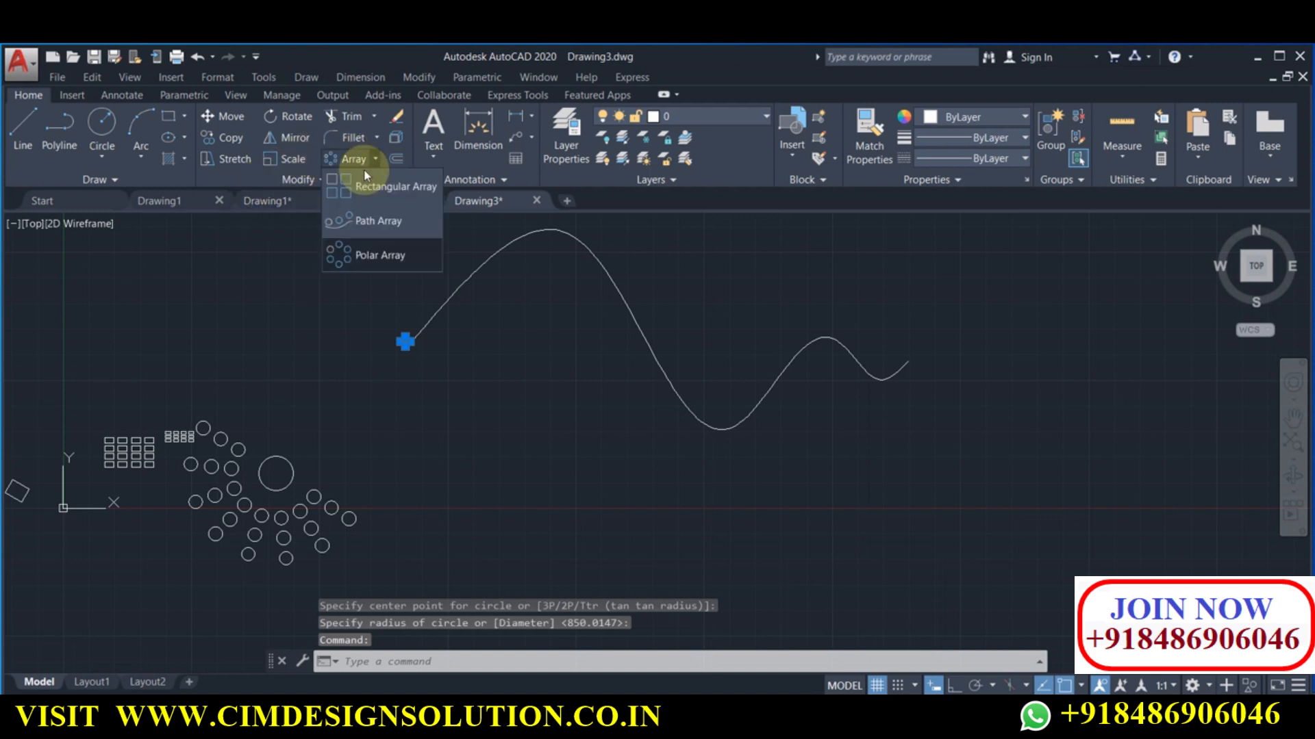
click(358, 221)
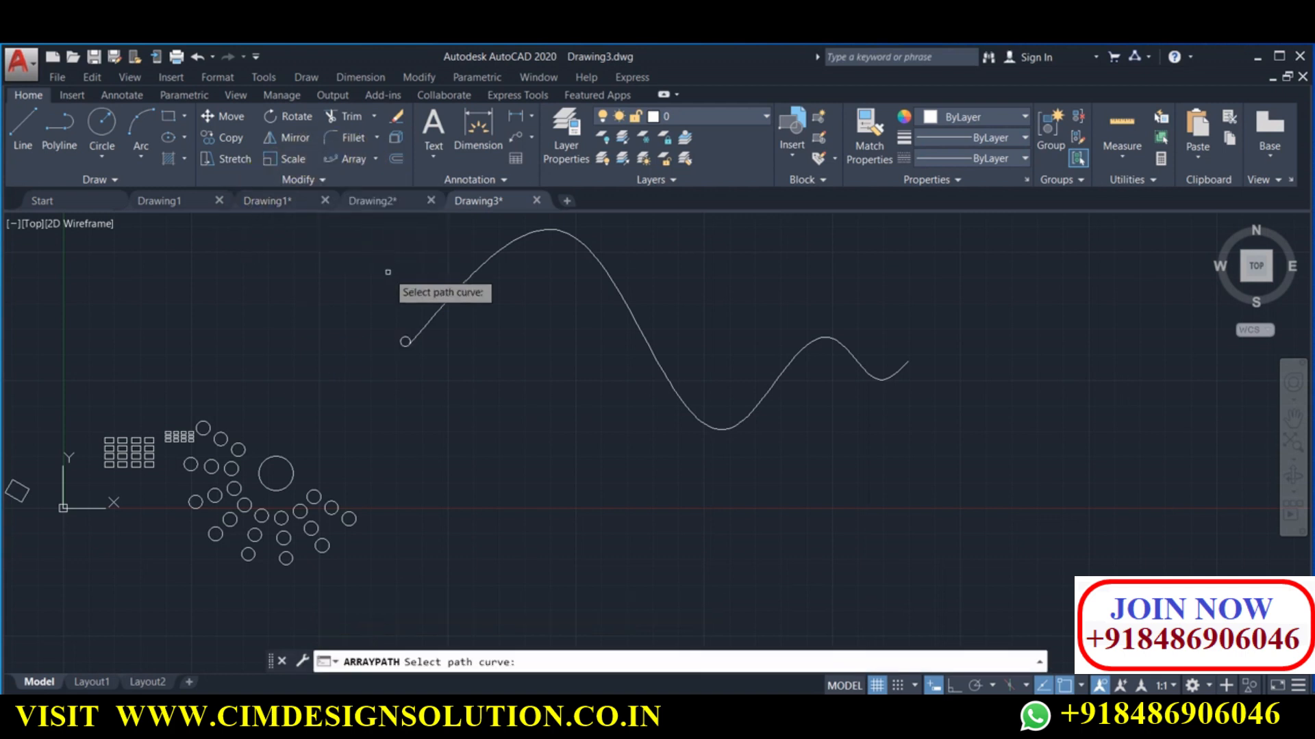
click(438, 316)
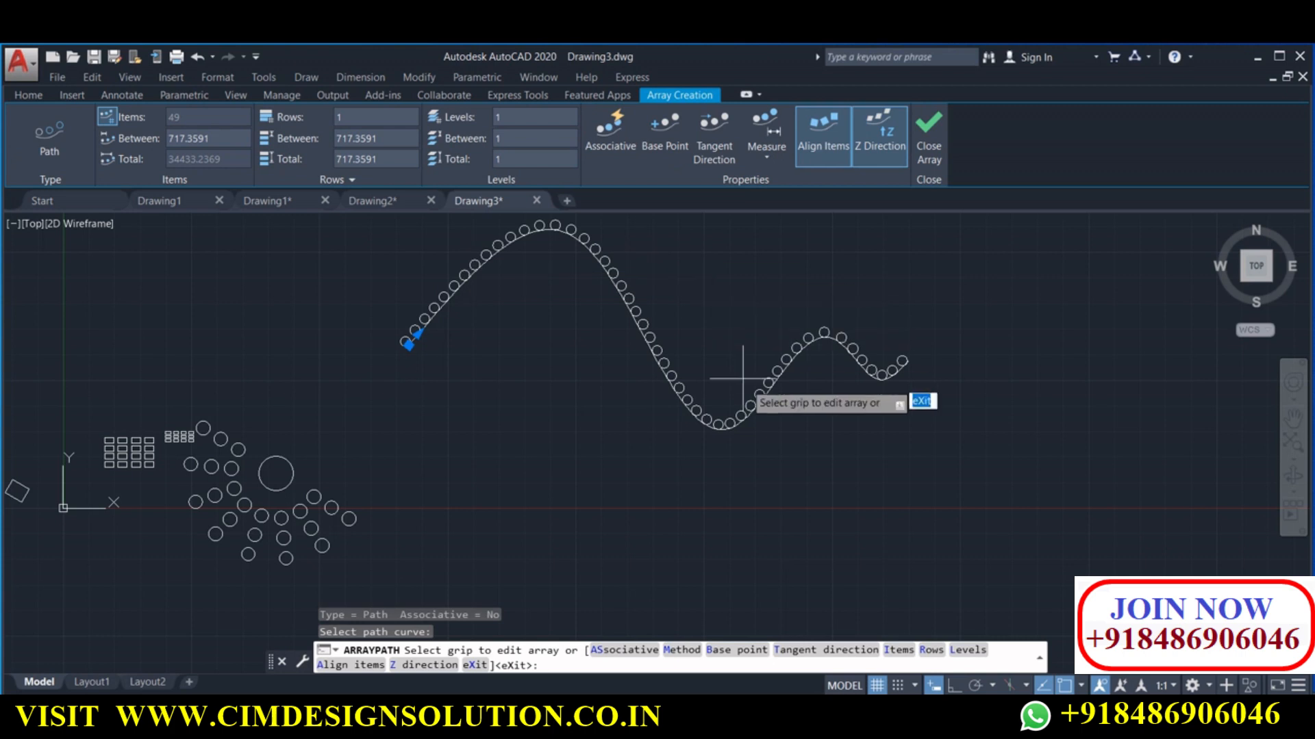
Reduce the path array's item spacing until neighboring circles overlap, and finish the array
scroll(514, 370, up, 2)
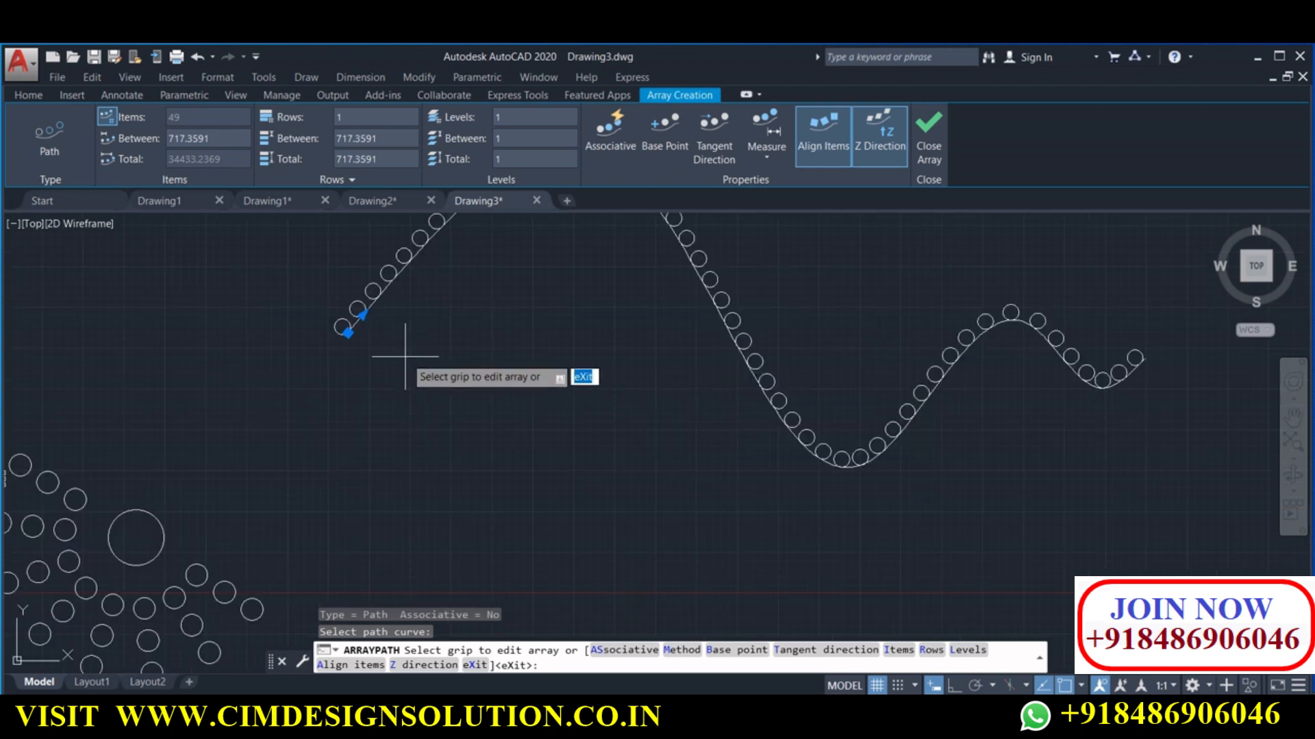
click(367, 317)
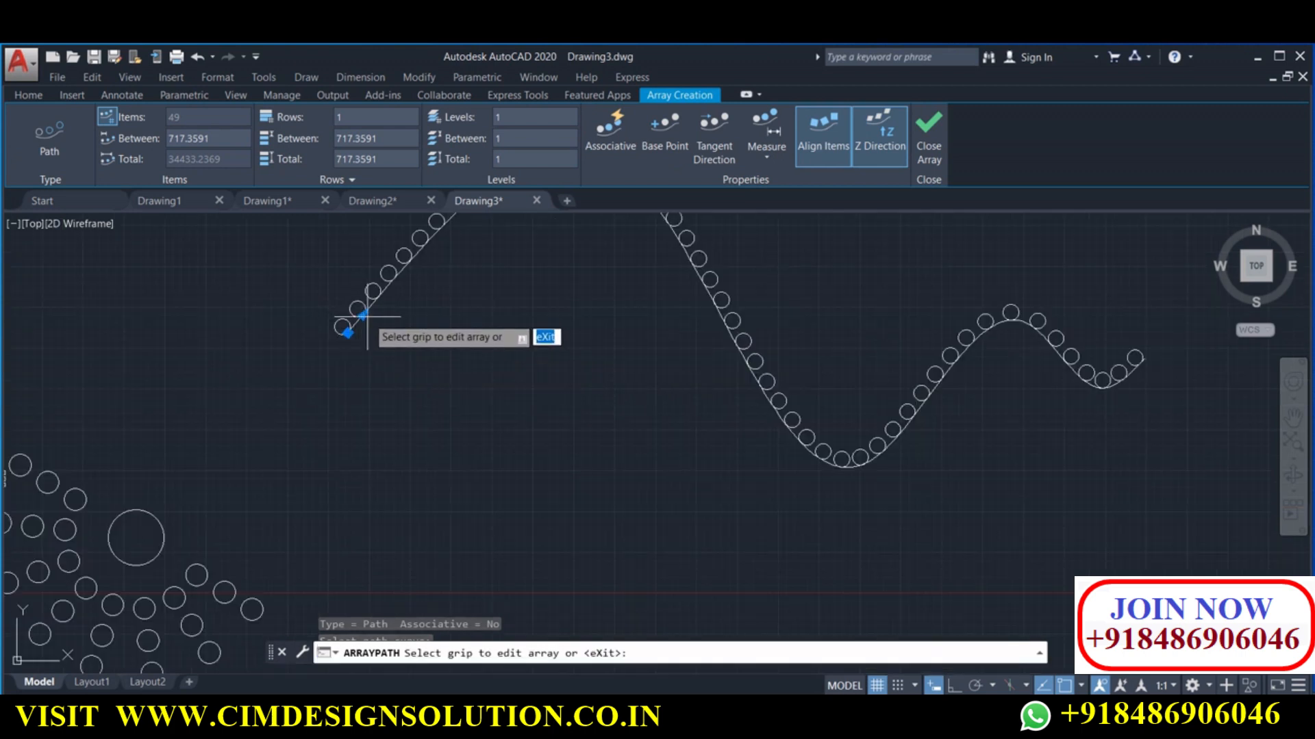
click(361, 314)
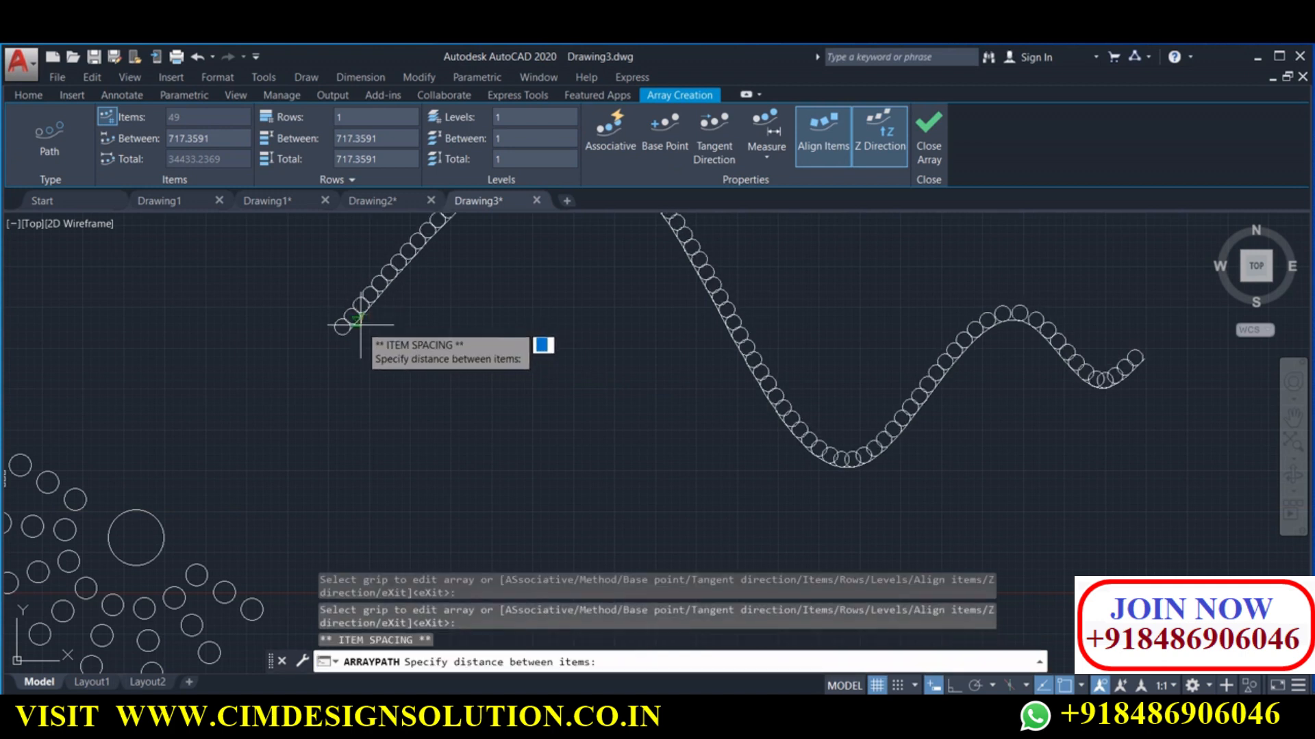
click(359, 327)
scroll(499, 402, down, 1)
right_click(498, 412)
click(528, 418)
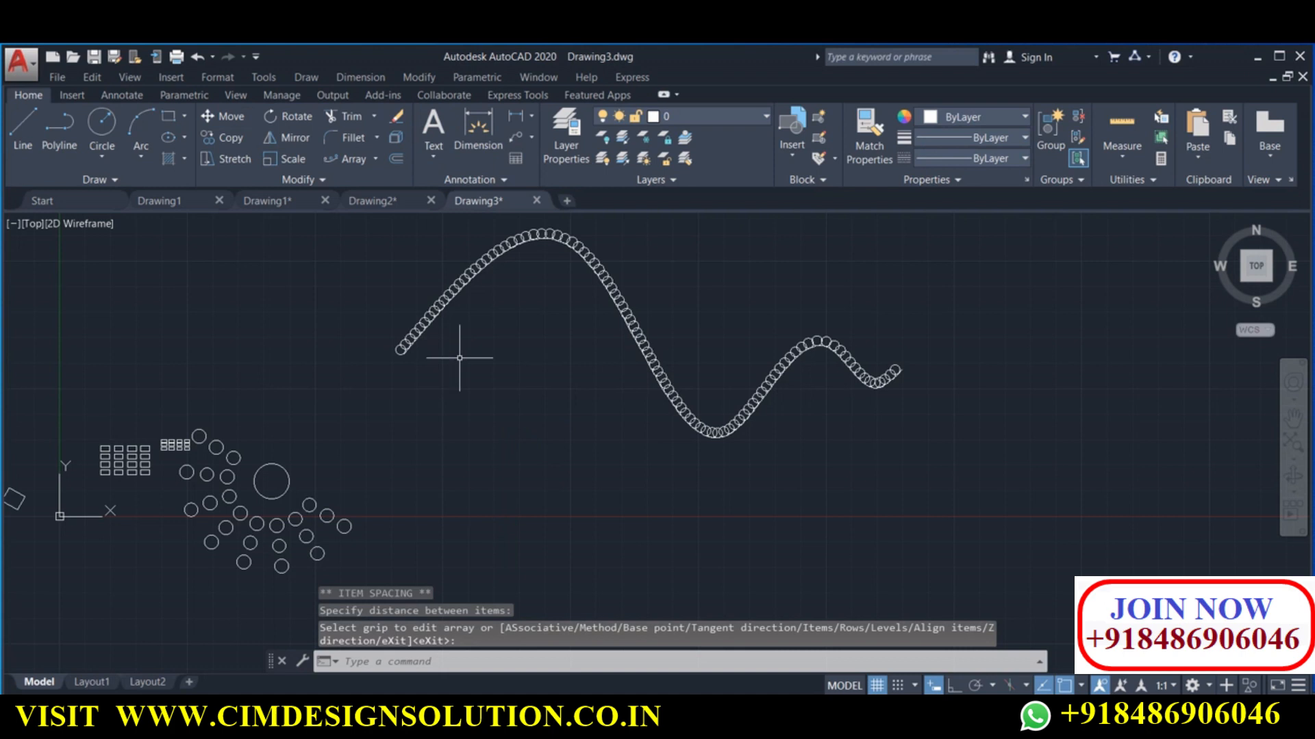
scroll(416, 358, up, 3)
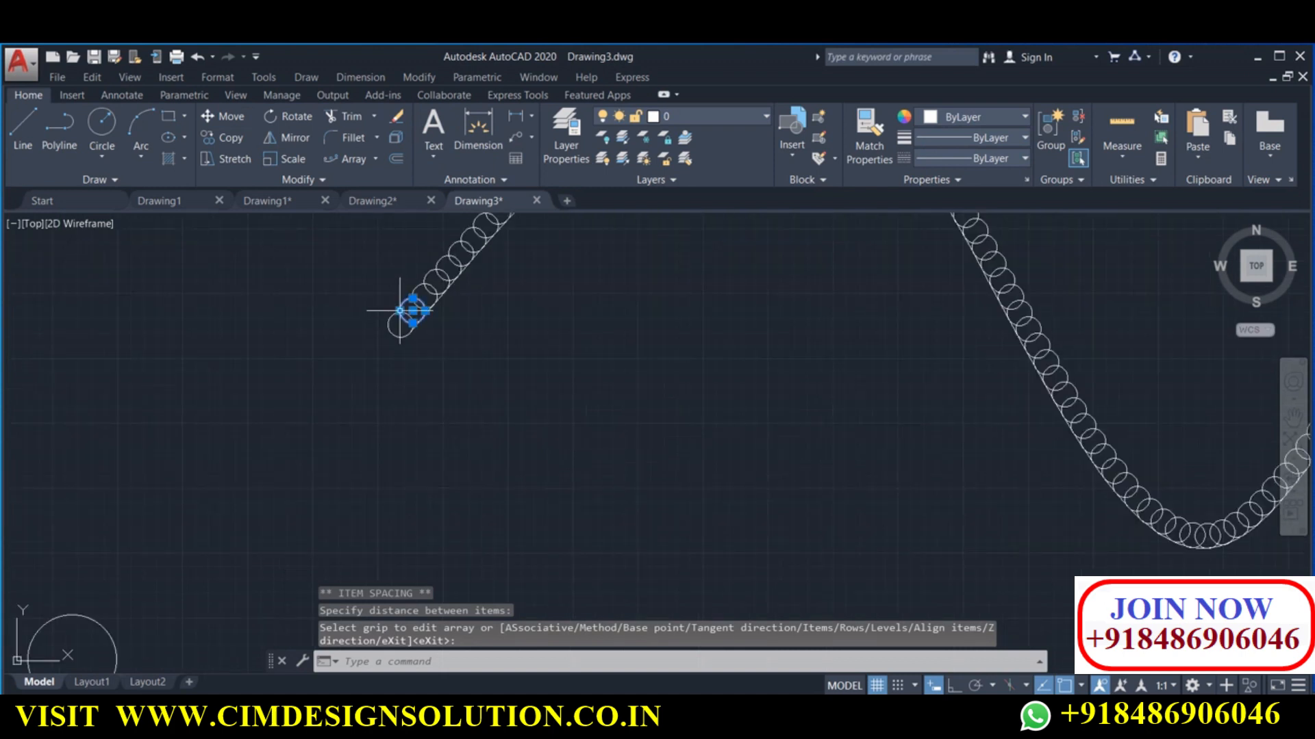
key(Escape)
scroll(441, 359, down, 3)
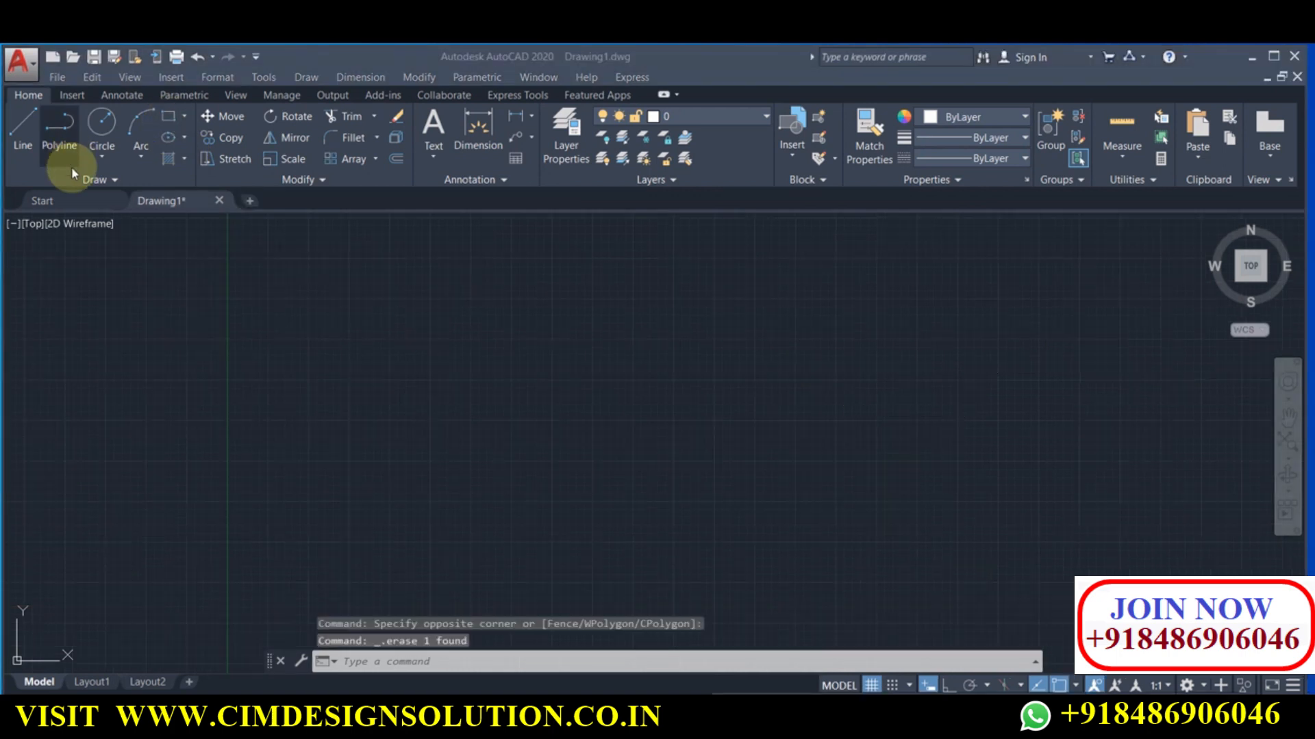
Draw an open four-point spline in the empty Drawing1, rising to a crest, dipping to a trough and rising again
click(44, 179)
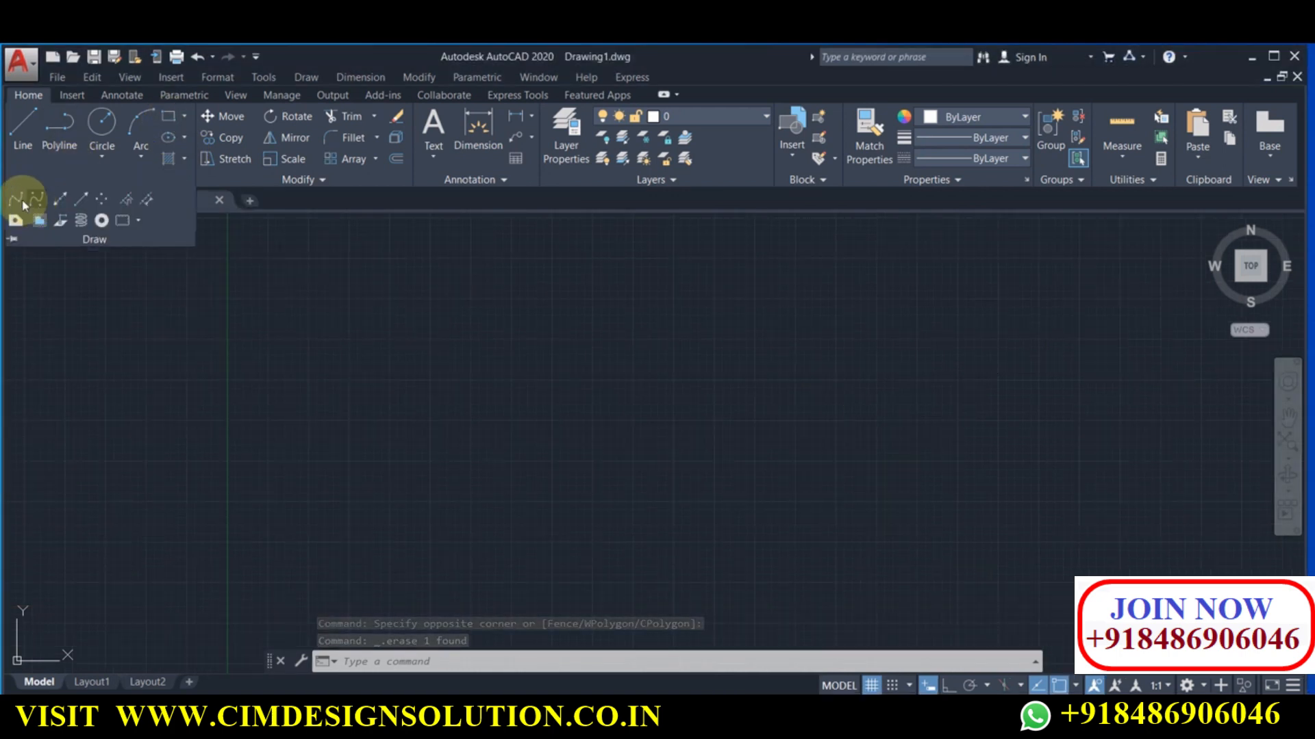
click(23, 200)
click(323, 381)
click(497, 312)
click(729, 487)
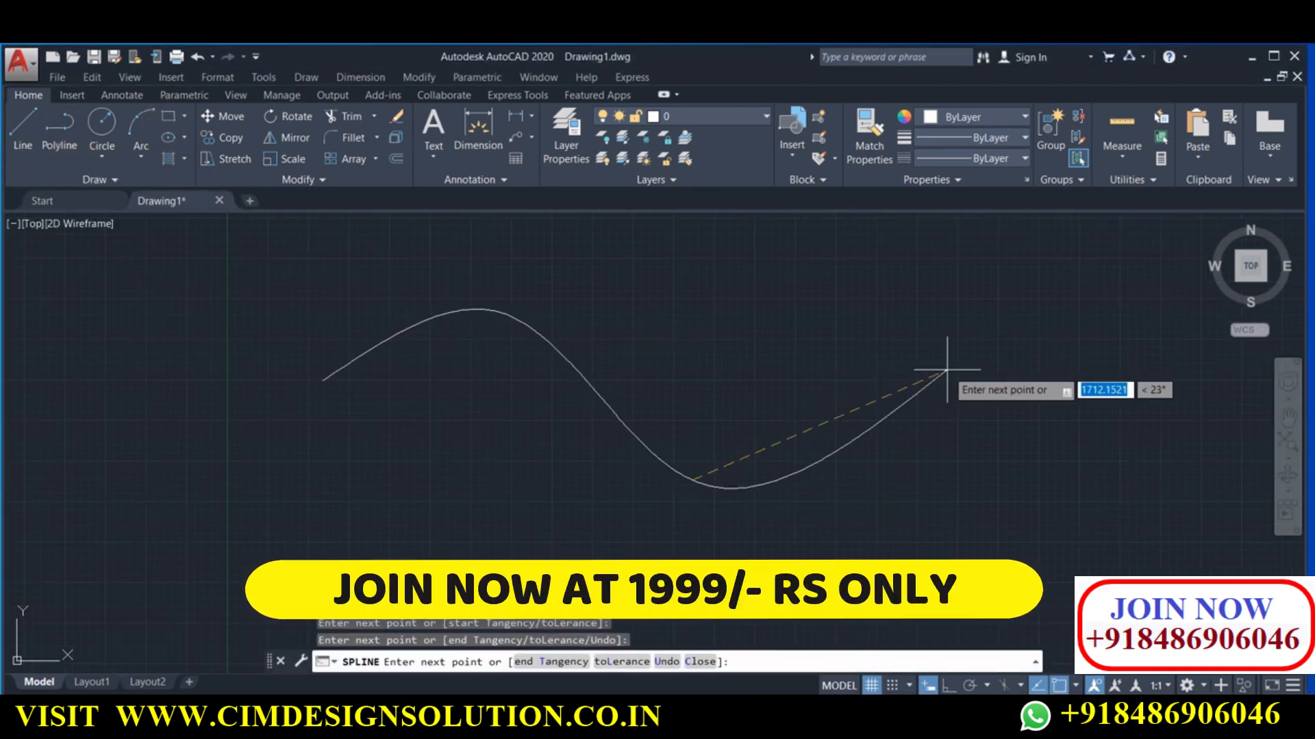
click(946, 375)
key(Return)
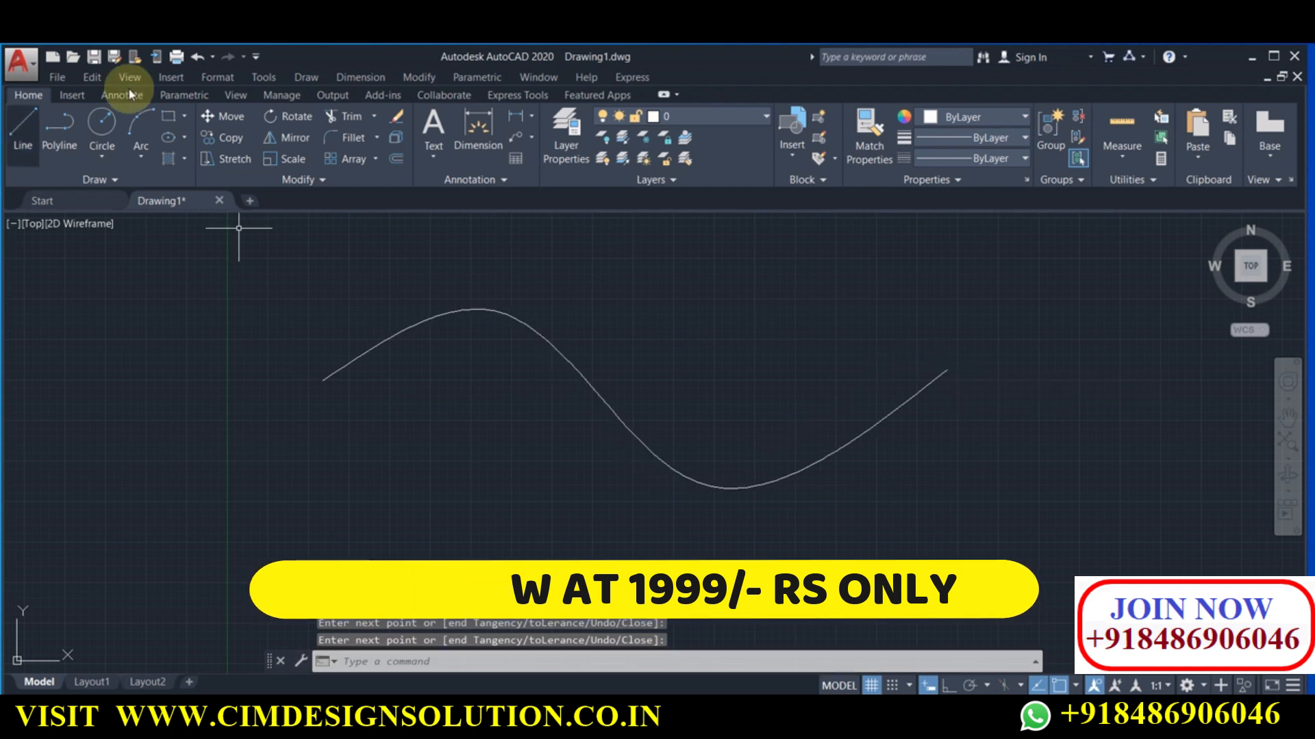
Draw a small rectangle just above and left of the spline's left end
click(168, 117)
scroll(334, 356, up, 2)
scroll(315, 384, up, 2)
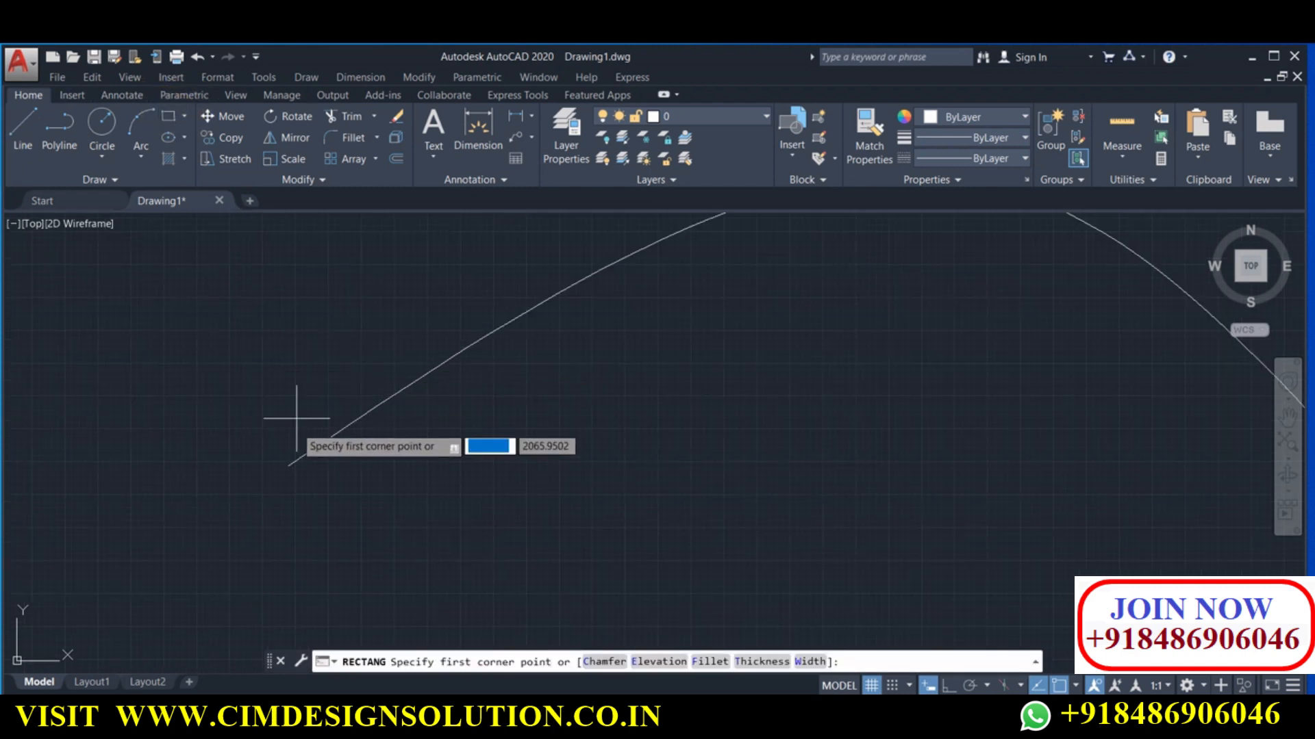
click(258, 419)
click(290, 442)
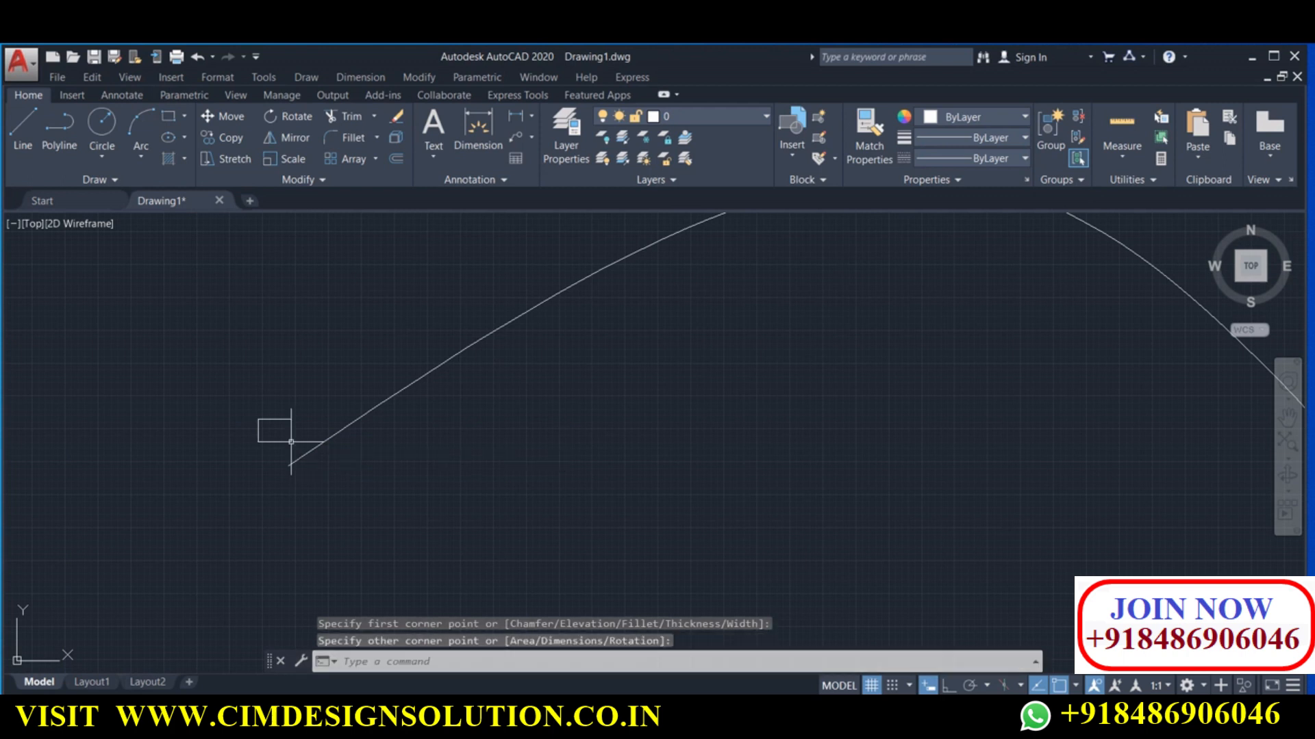
Create a path array of the small rectangle along the spline
click(283, 378)
click(242, 447)
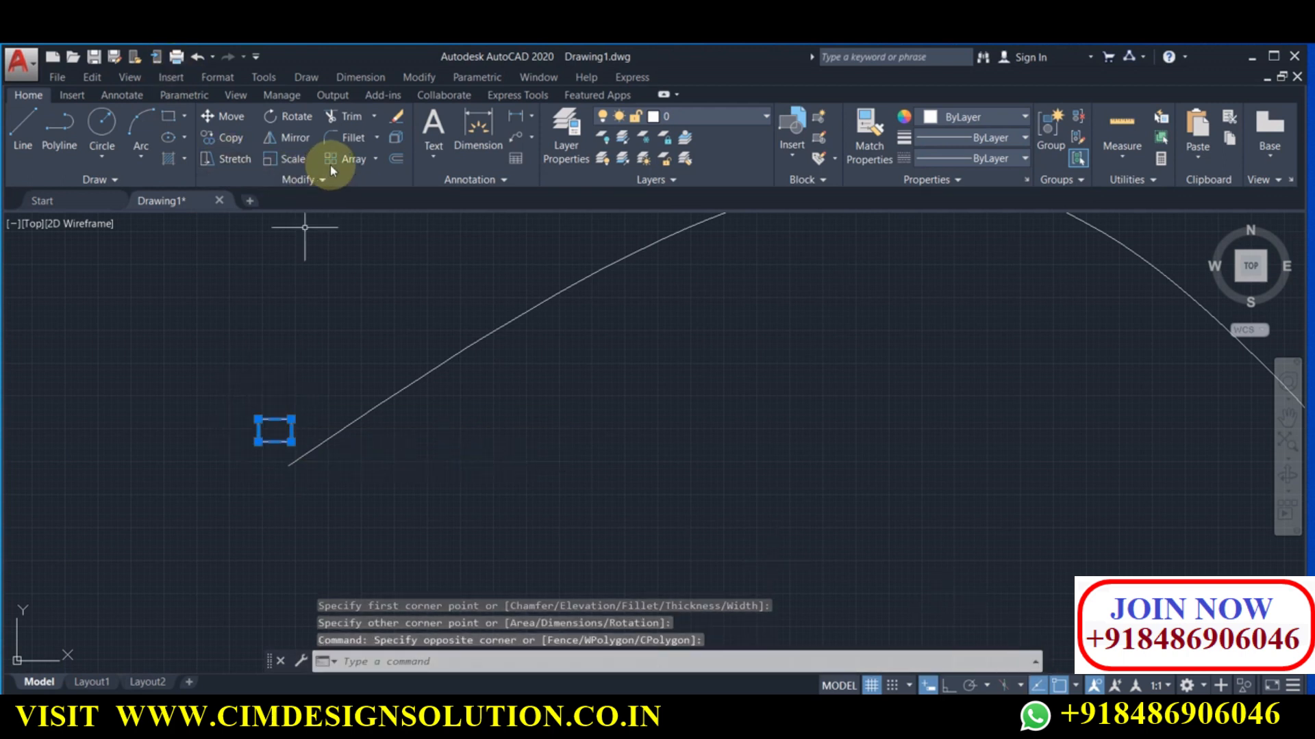
click(376, 159)
click(364, 222)
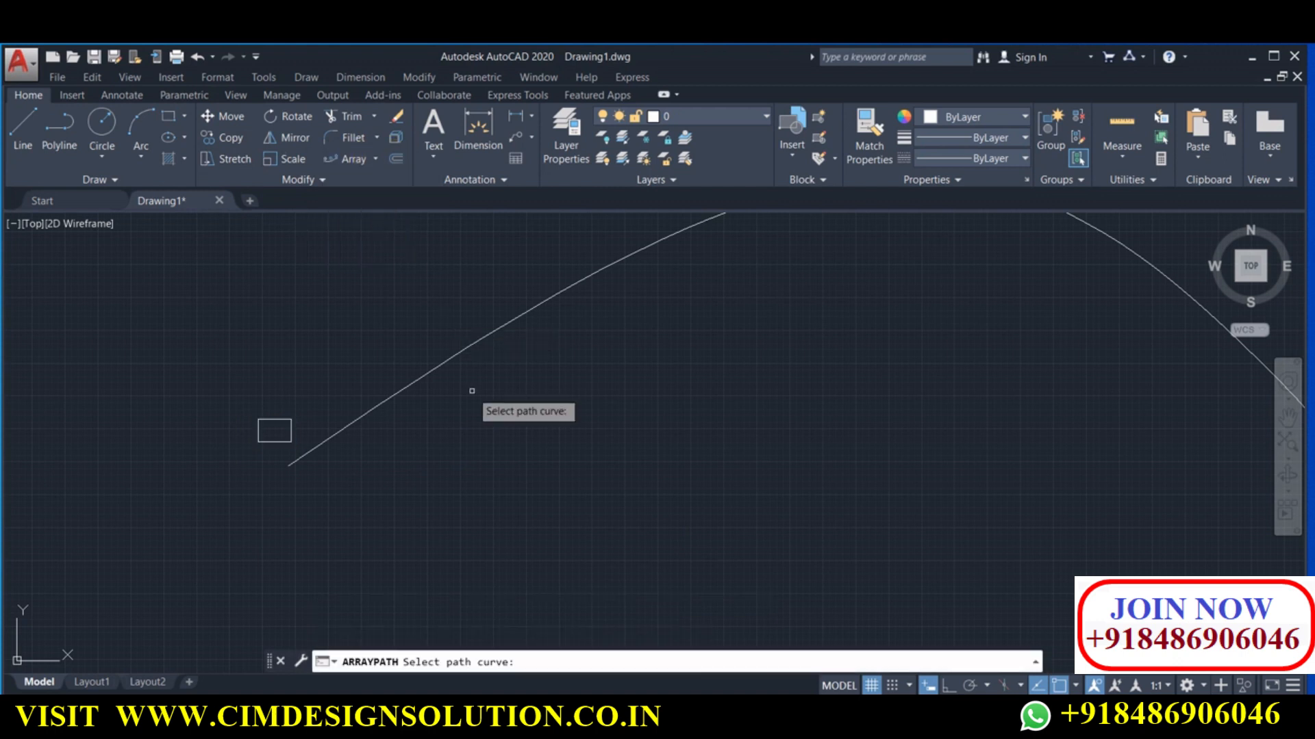
click(450, 375)
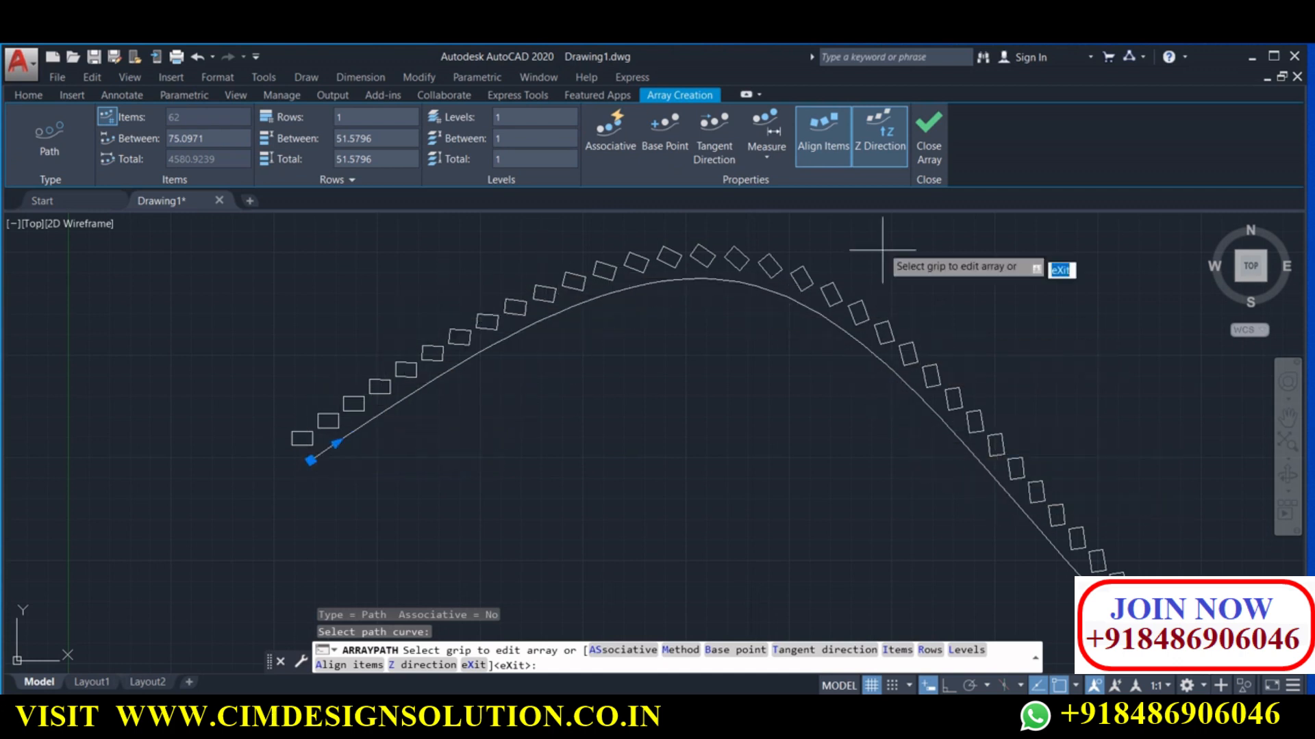
Turn item alignment off and back on, and set the path array's method to Divide
click(826, 143)
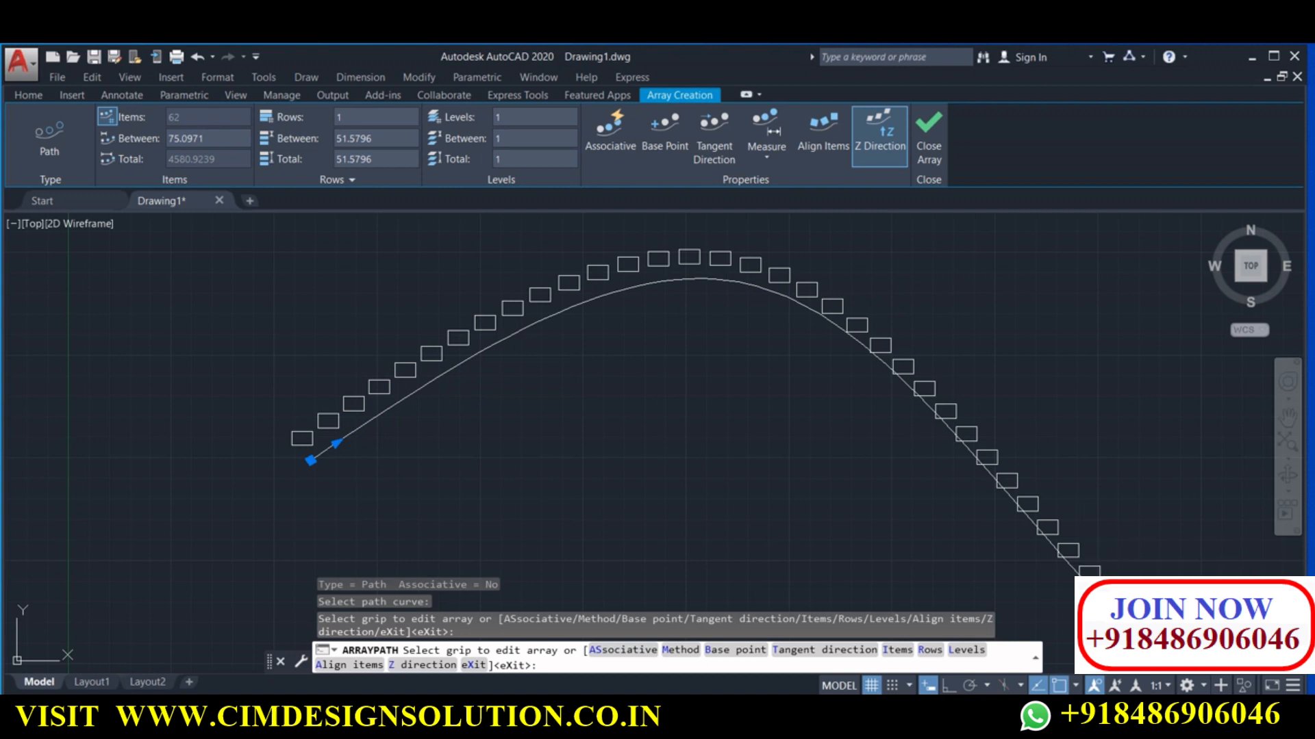
click(820, 137)
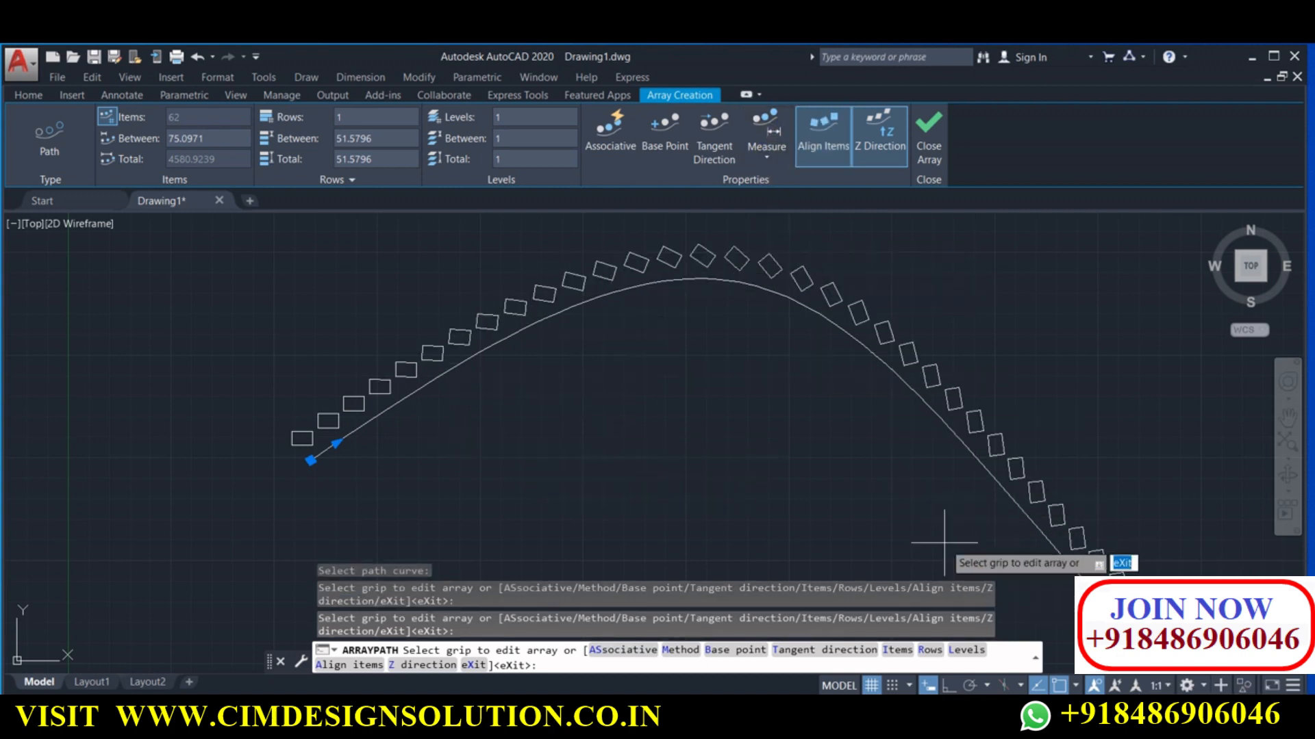
click(754, 157)
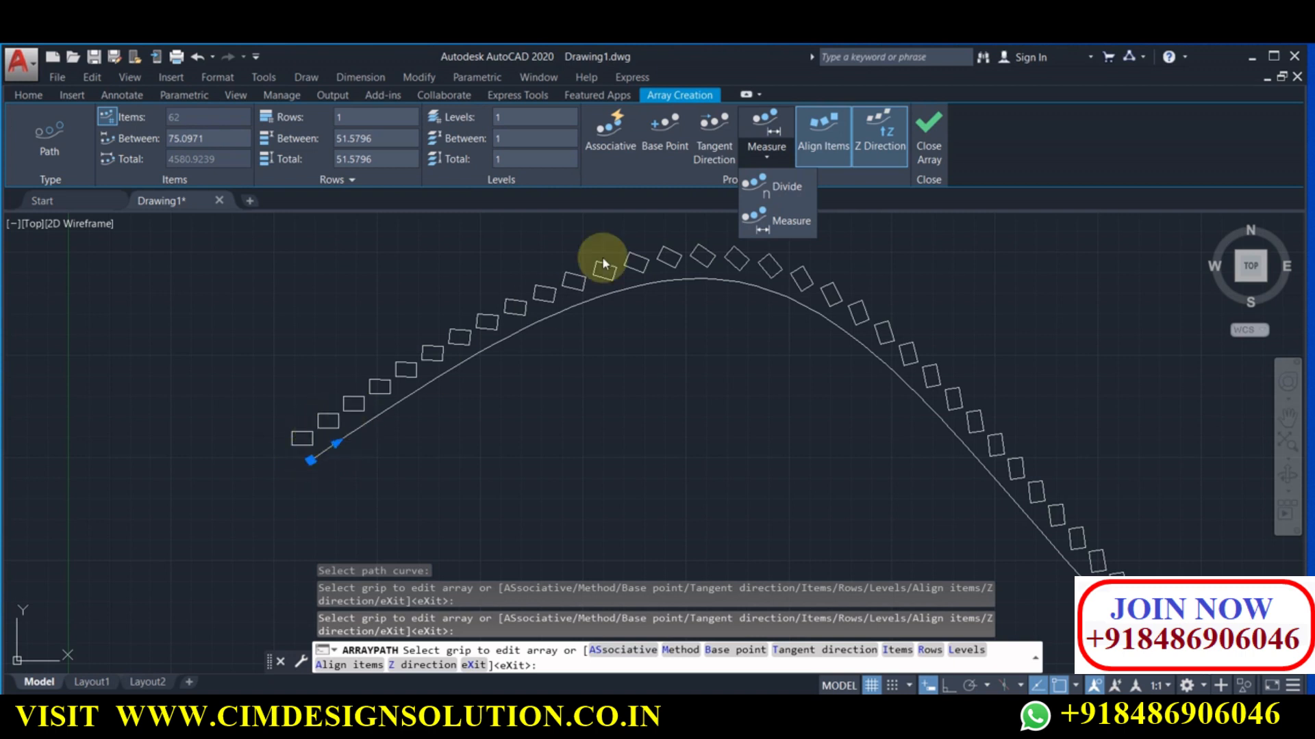
click(759, 190)
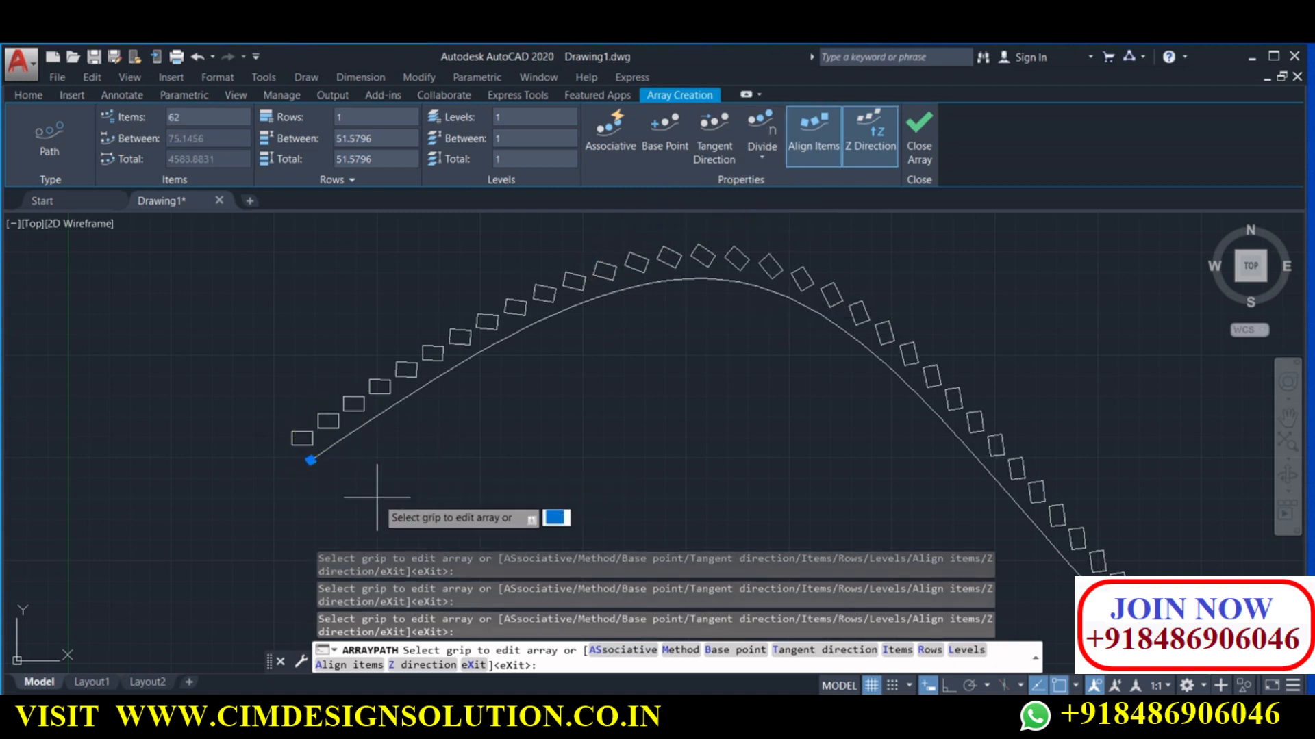
Extend the path array to three rows across the spline, and set the row count back to 1
click(310, 459)
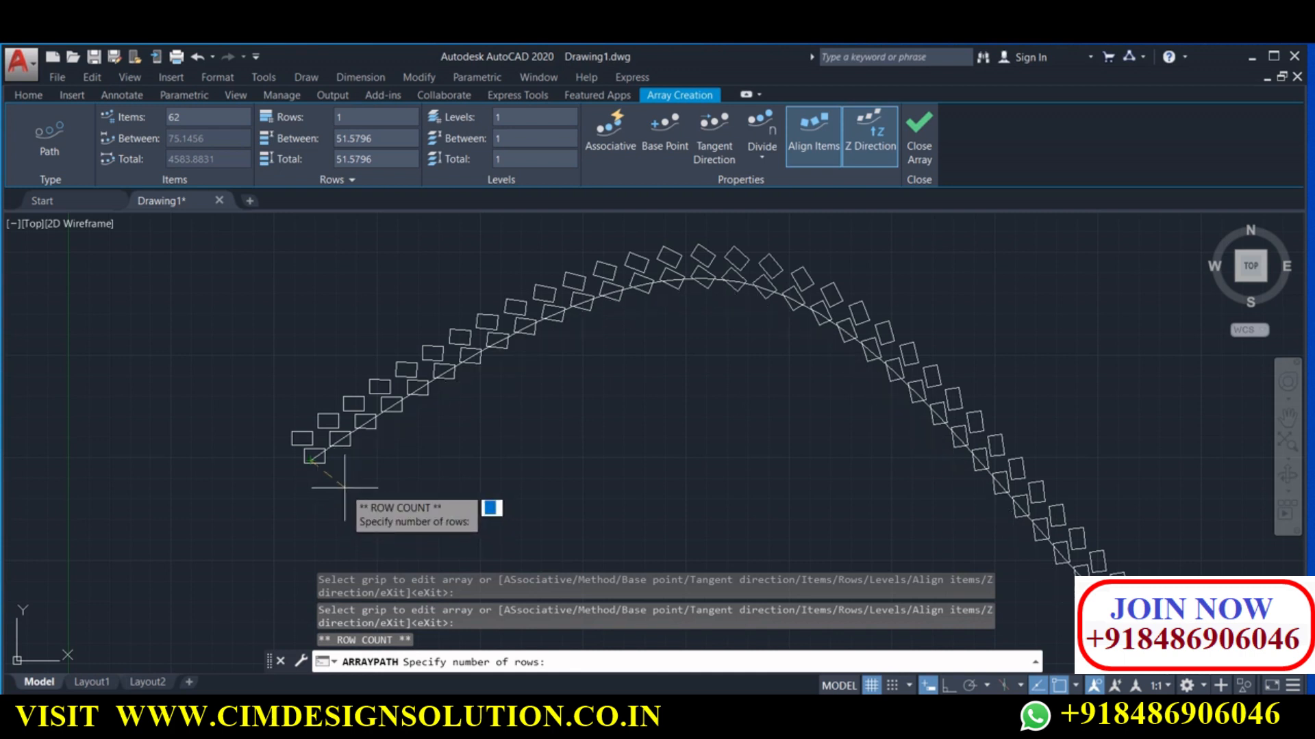
click(342, 486)
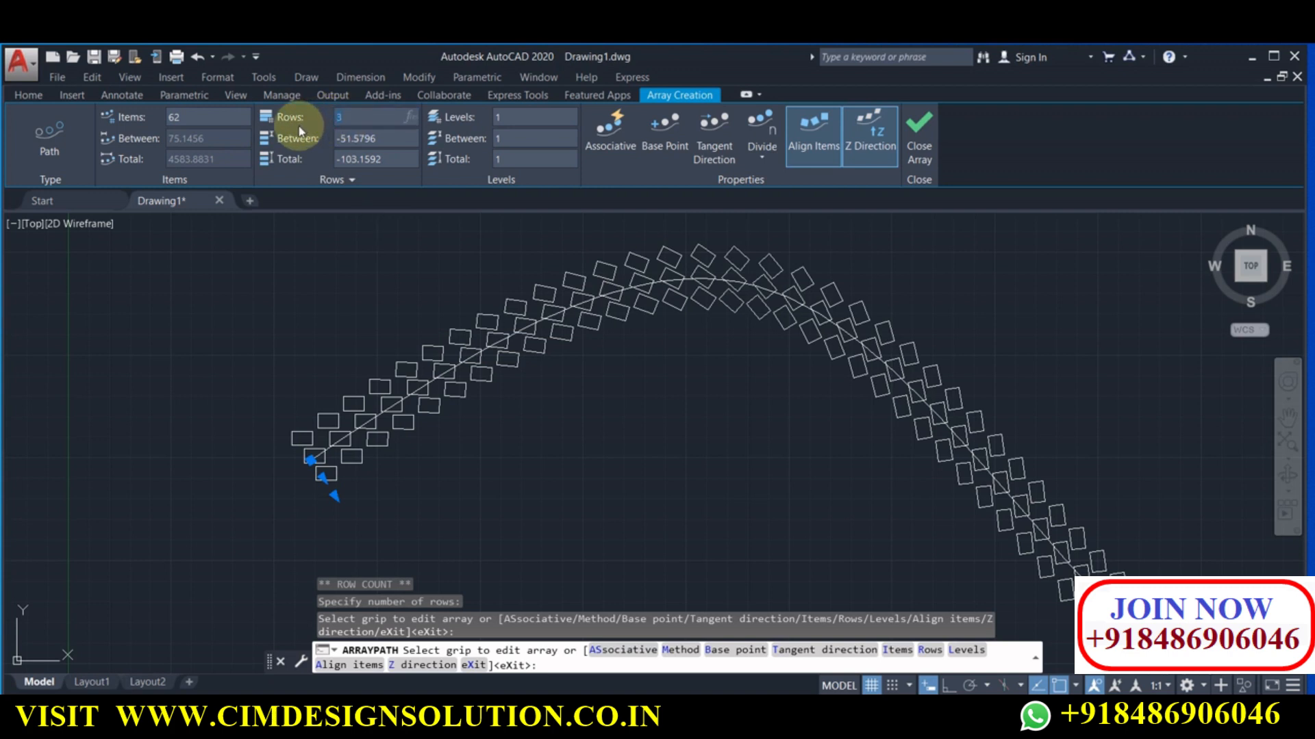
key(Return)
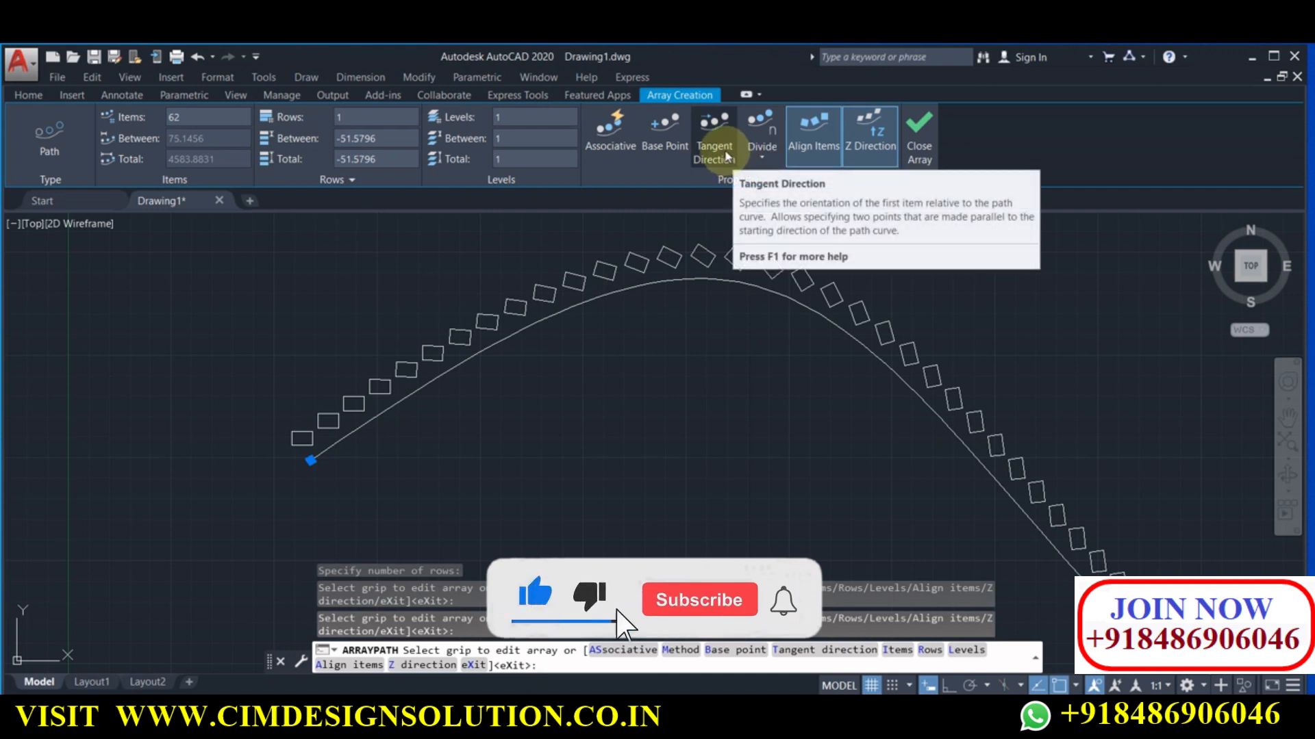
Define the array's tangent direction with two points along the start of the spline
click(727, 157)
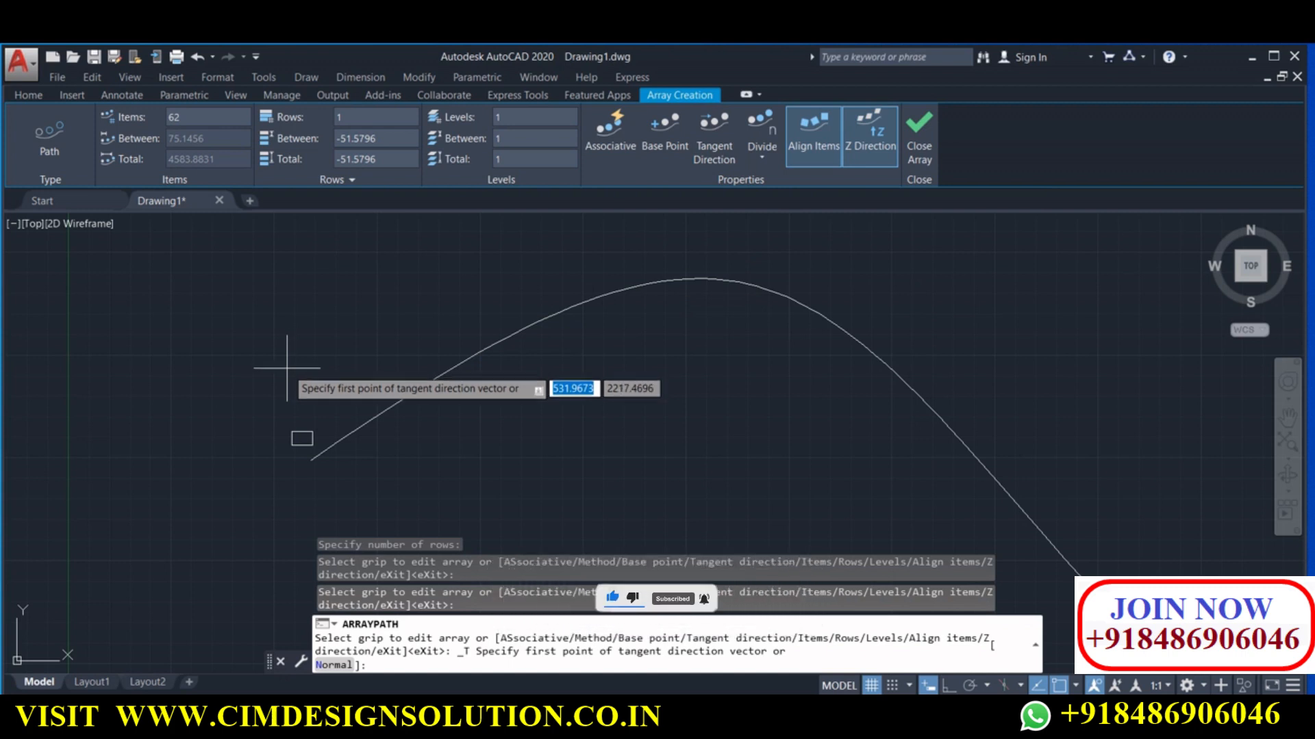
click(308, 456)
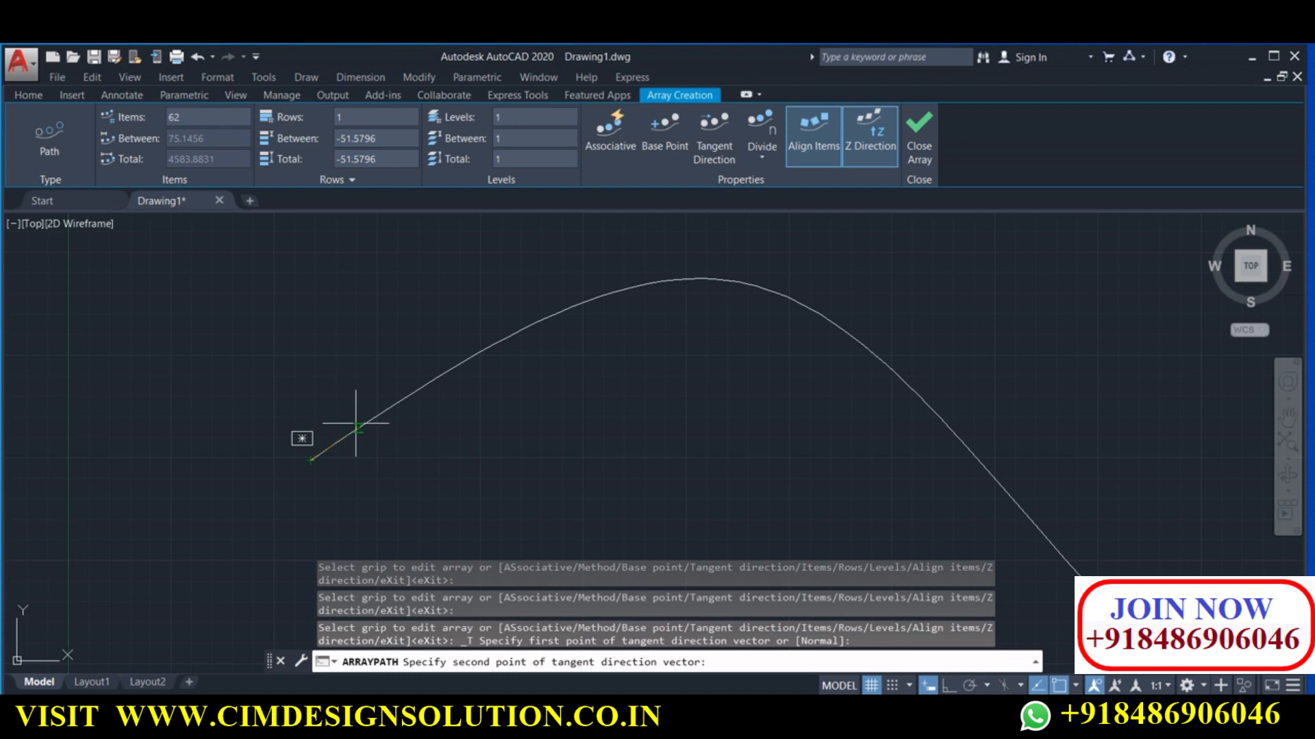
click(389, 407)
Make the path array associative and finish creating it
middle_drag(579, 445, 472, 390)
middle_drag(862, 460, 701, 376)
scroll(719, 352, down, 5)
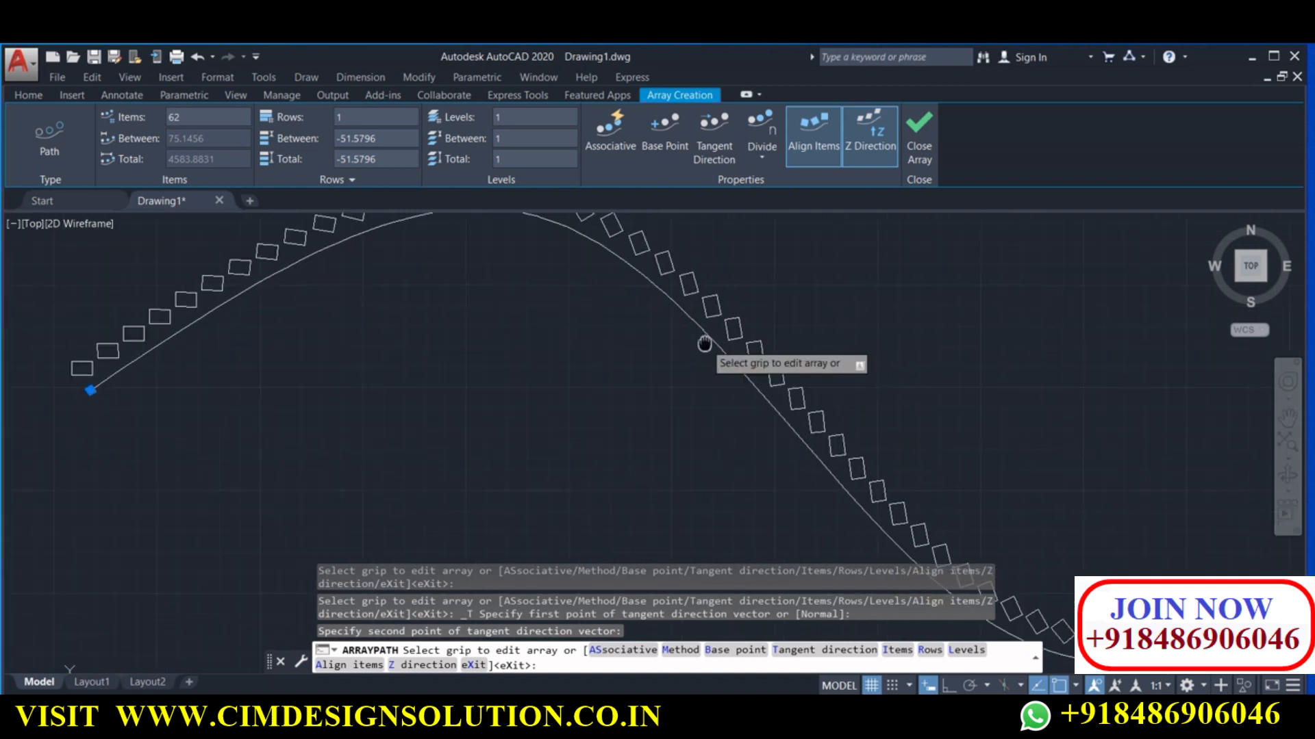
mouse_move(785, 431)
middle_down()
mouse_move(722, 411)
mouse_move(721, 436)
middle_up()
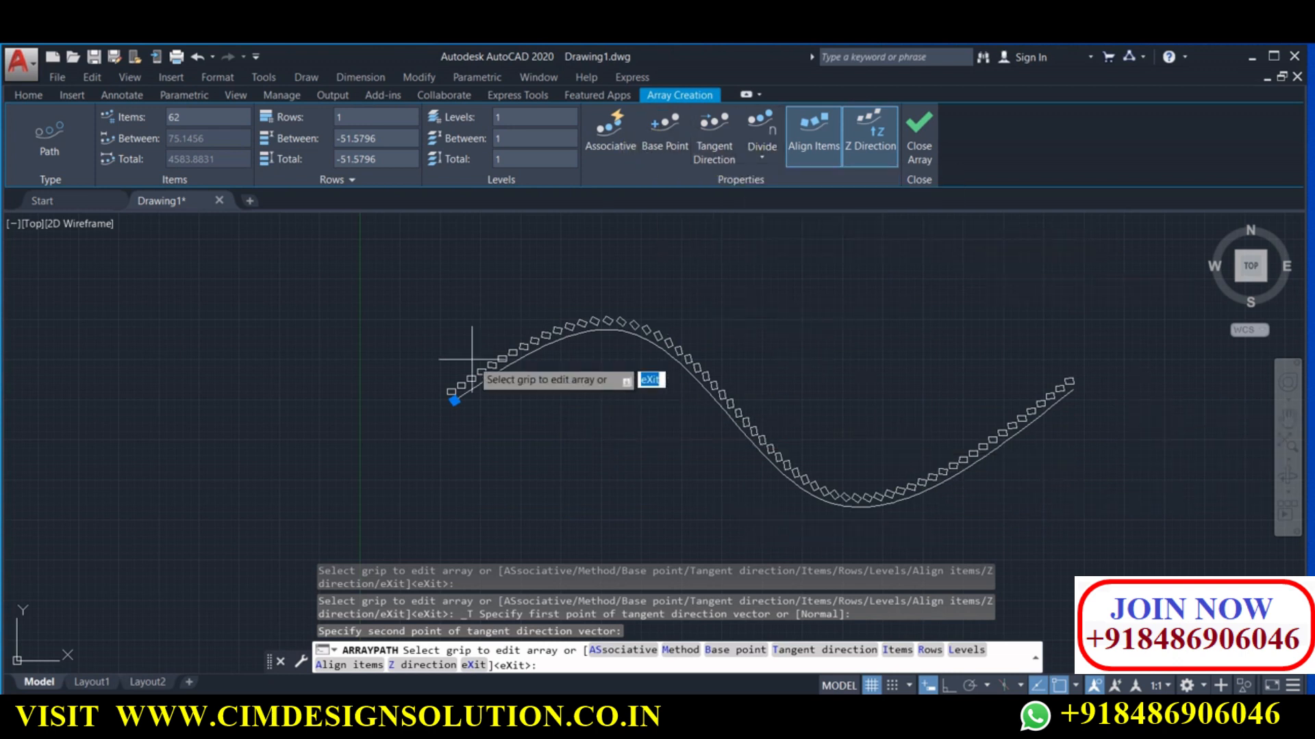
click(605, 141)
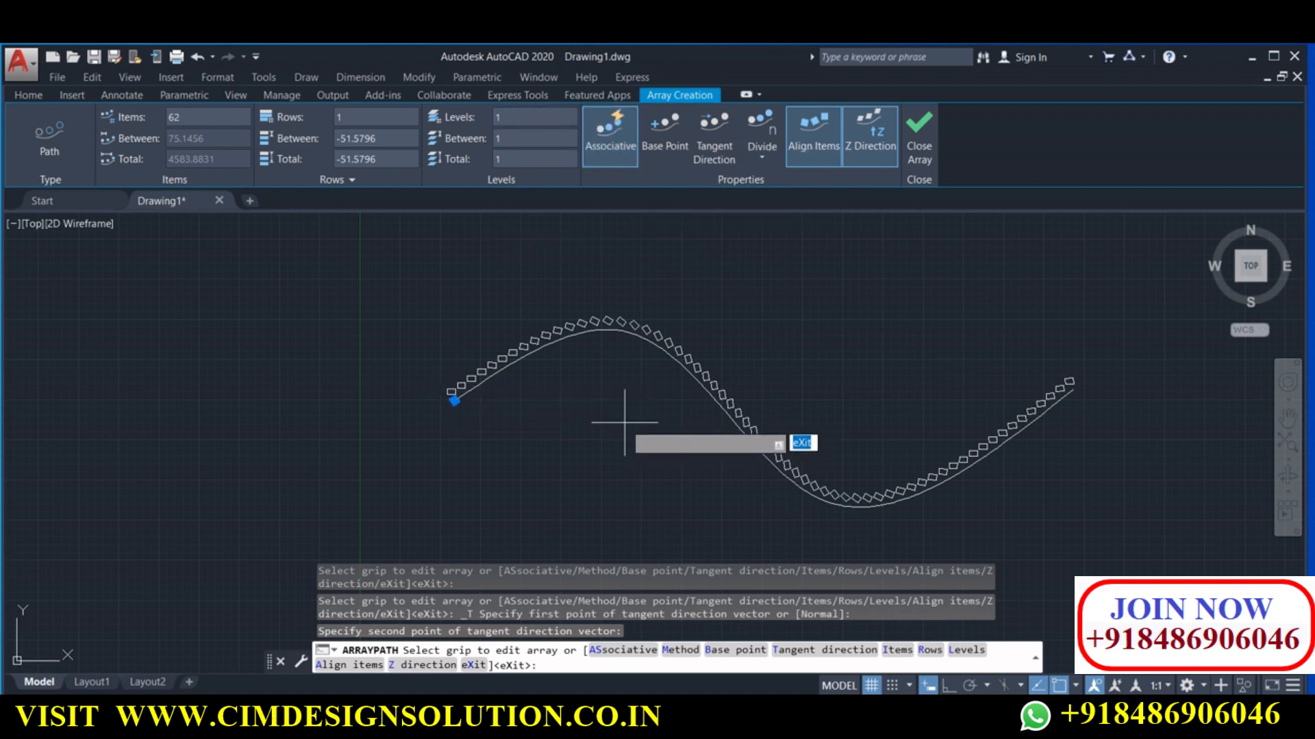
scroll(455, 391, up, 3)
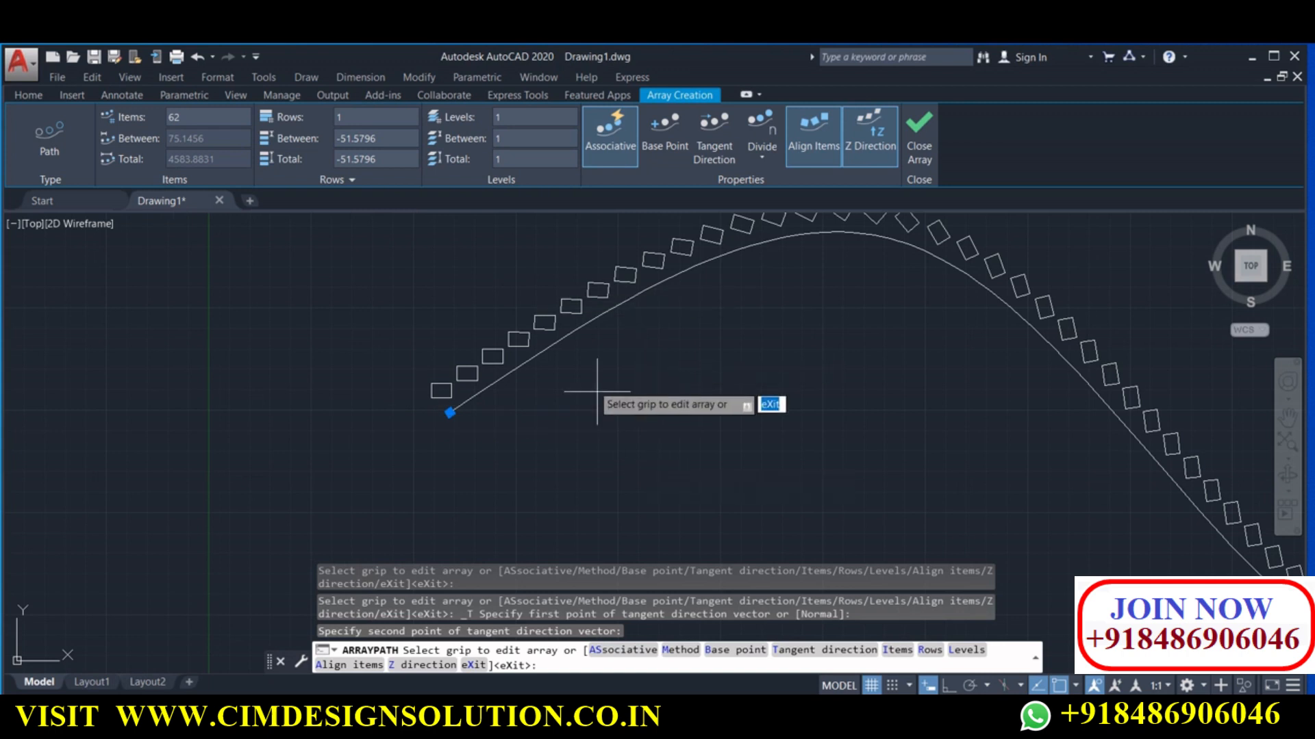
scroll(582, 366, down, 3)
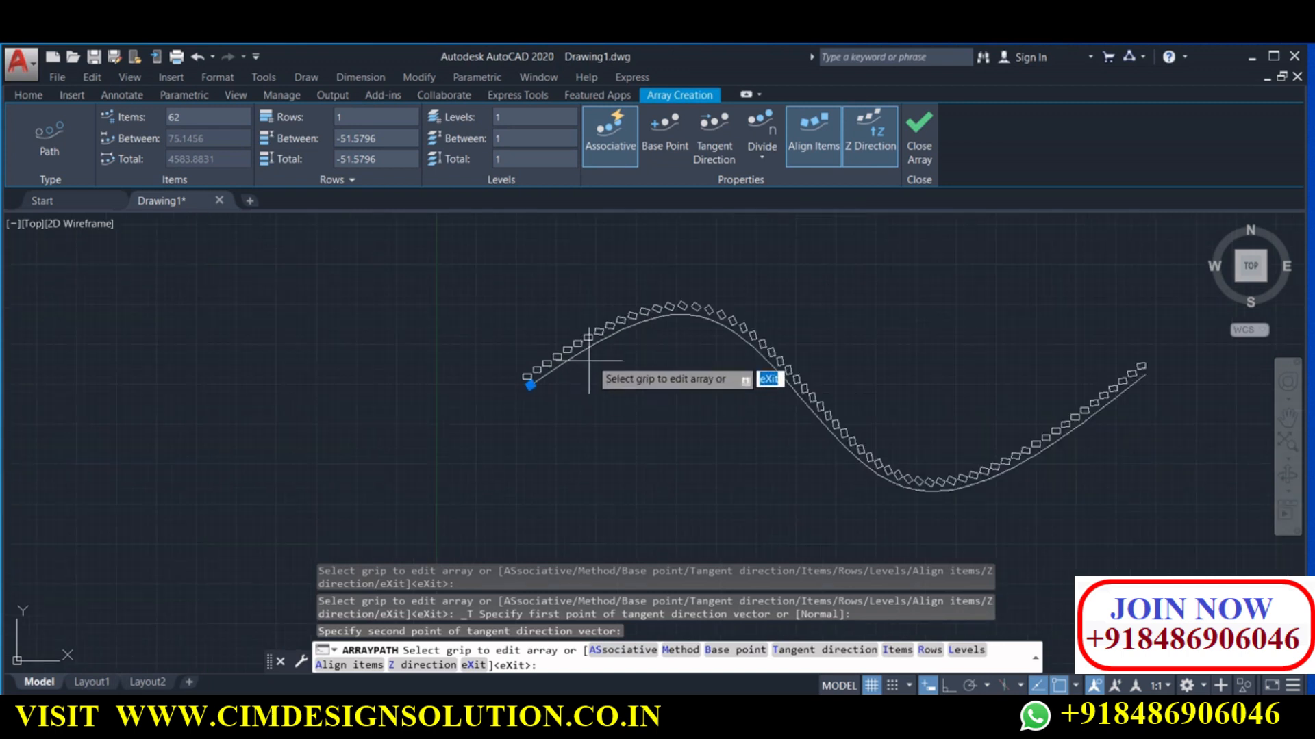
click(921, 135)
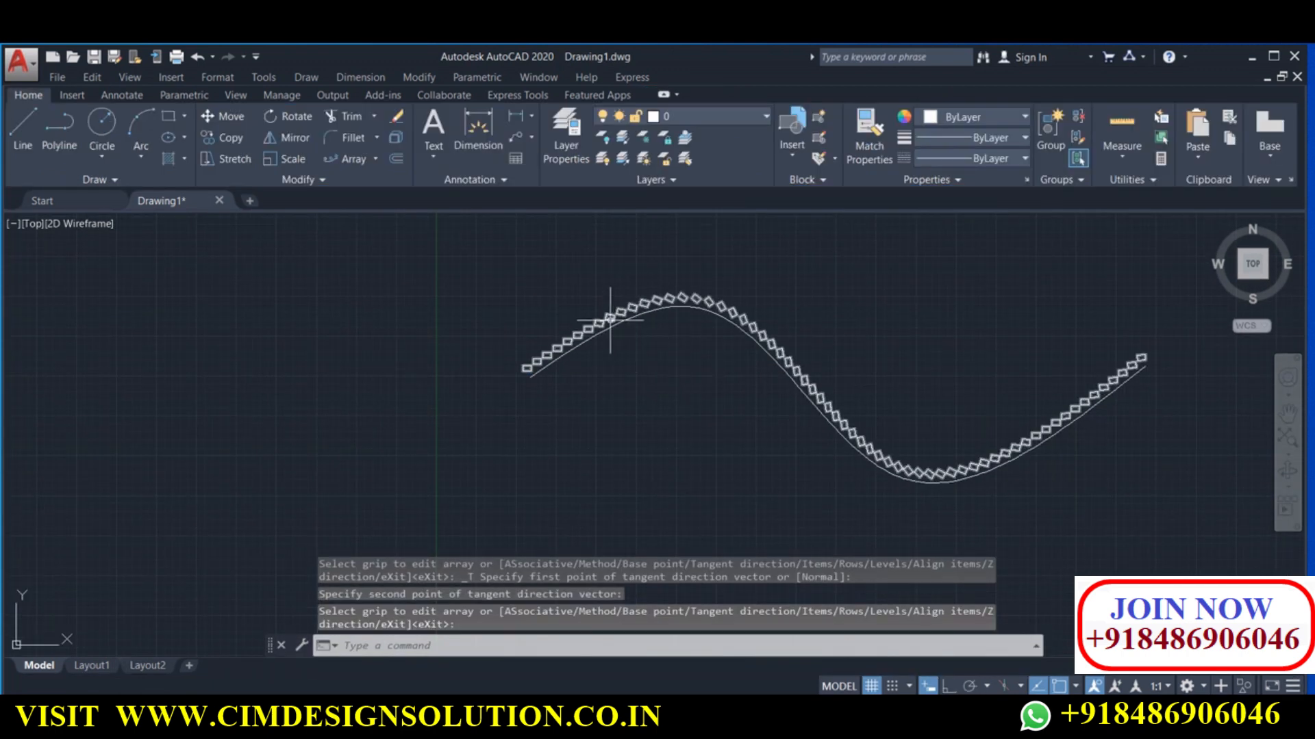
Check the array's grouping by selecting it alone and together with the spline, clearing each selection
click(603, 327)
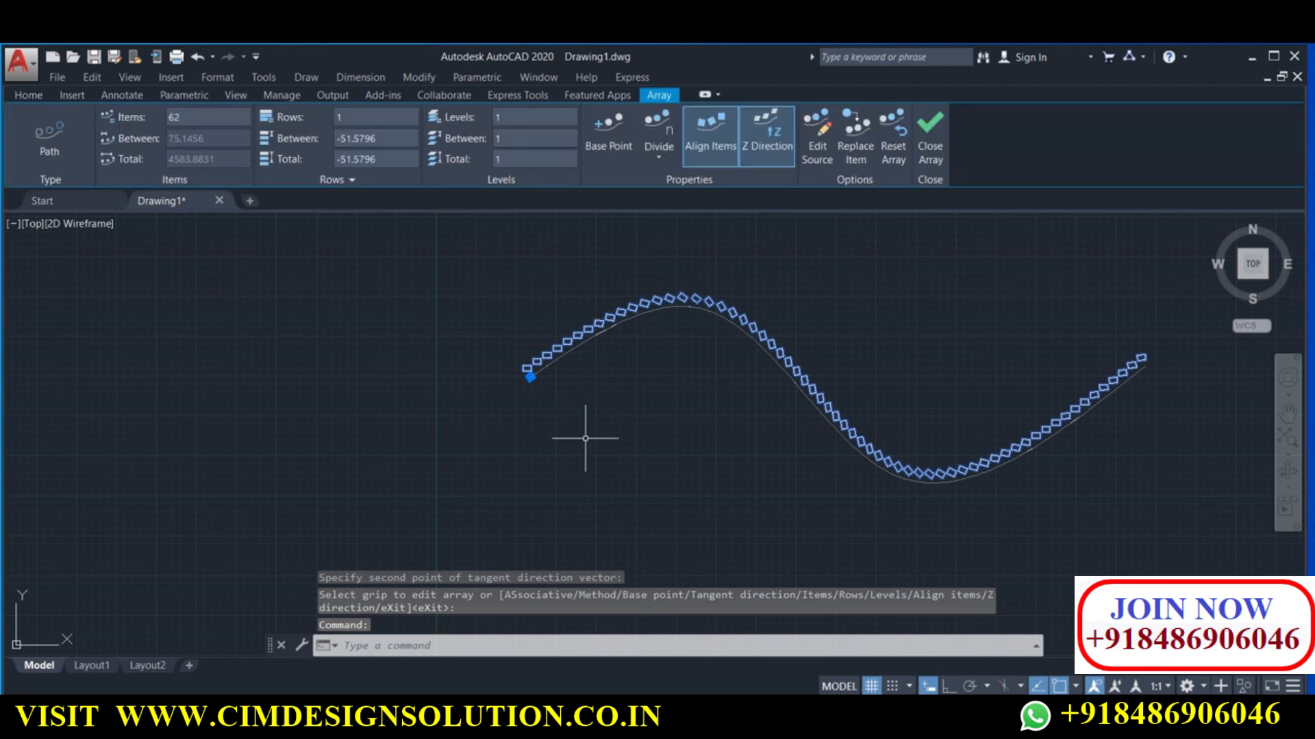
key(Escape)
key(Escape)
mouse_move(593, 387)
middle_down()
mouse_move(596, 376)
mouse_move(515, 372)
middle_up()
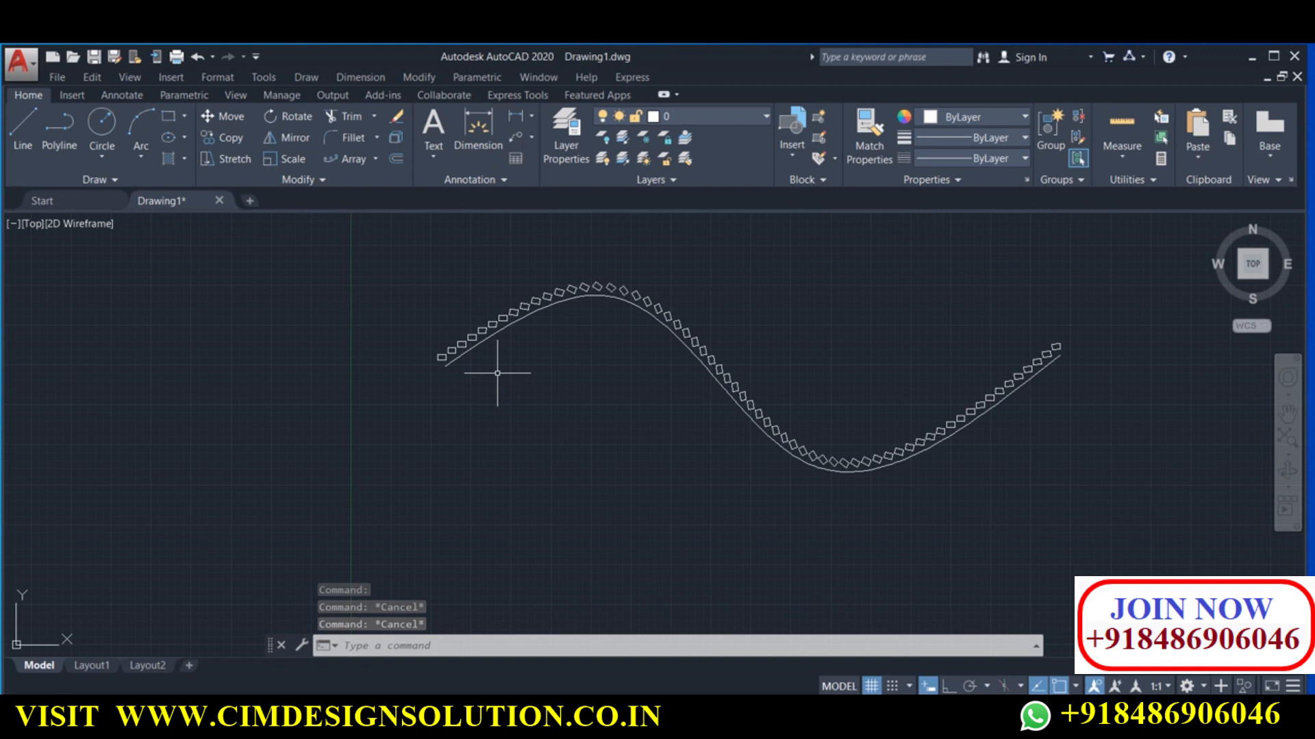
scroll(522, 421, down, 2)
scroll(499, 383, up, 2)
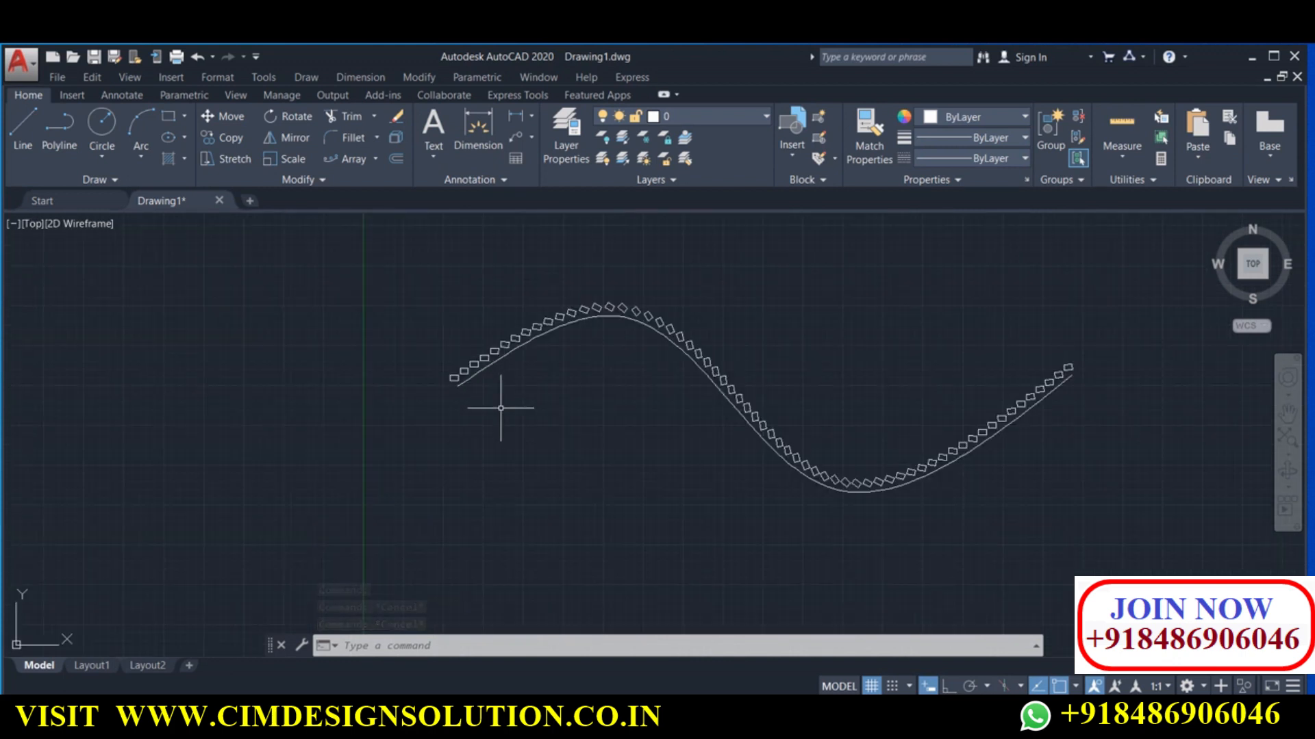
click(502, 415)
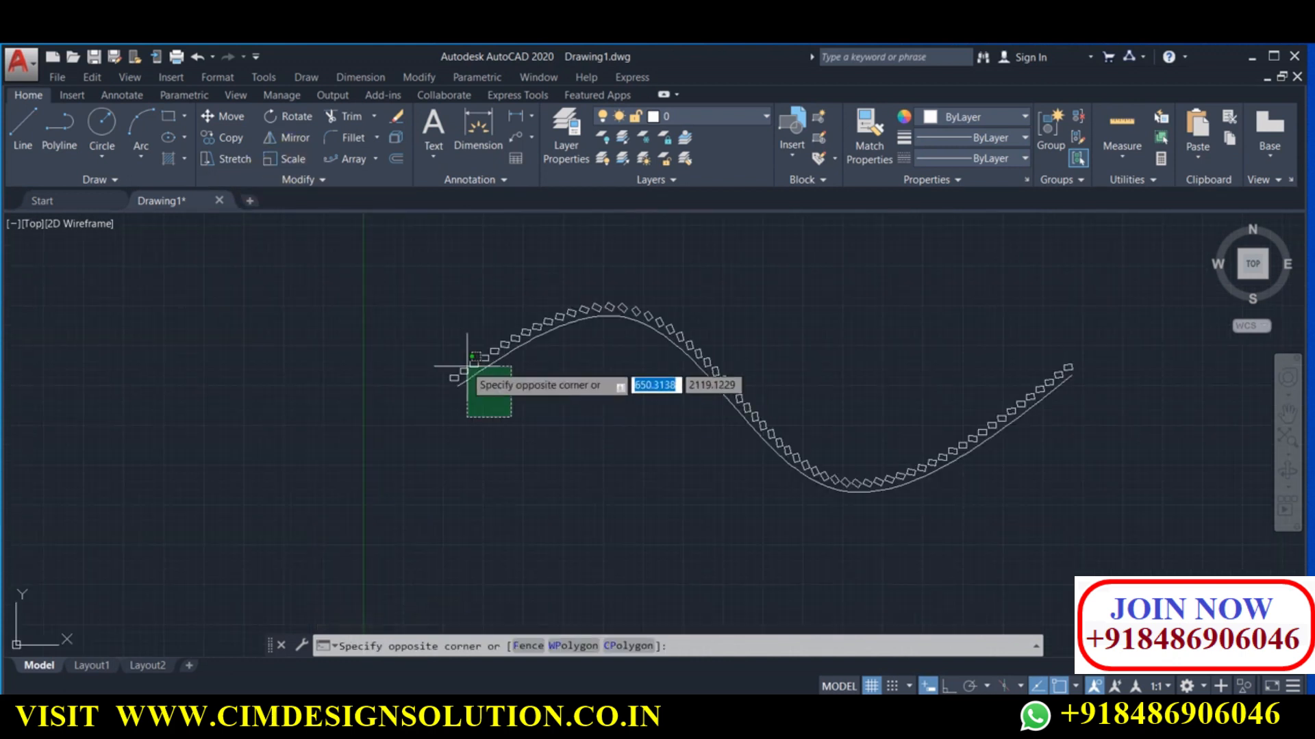
click(464, 368)
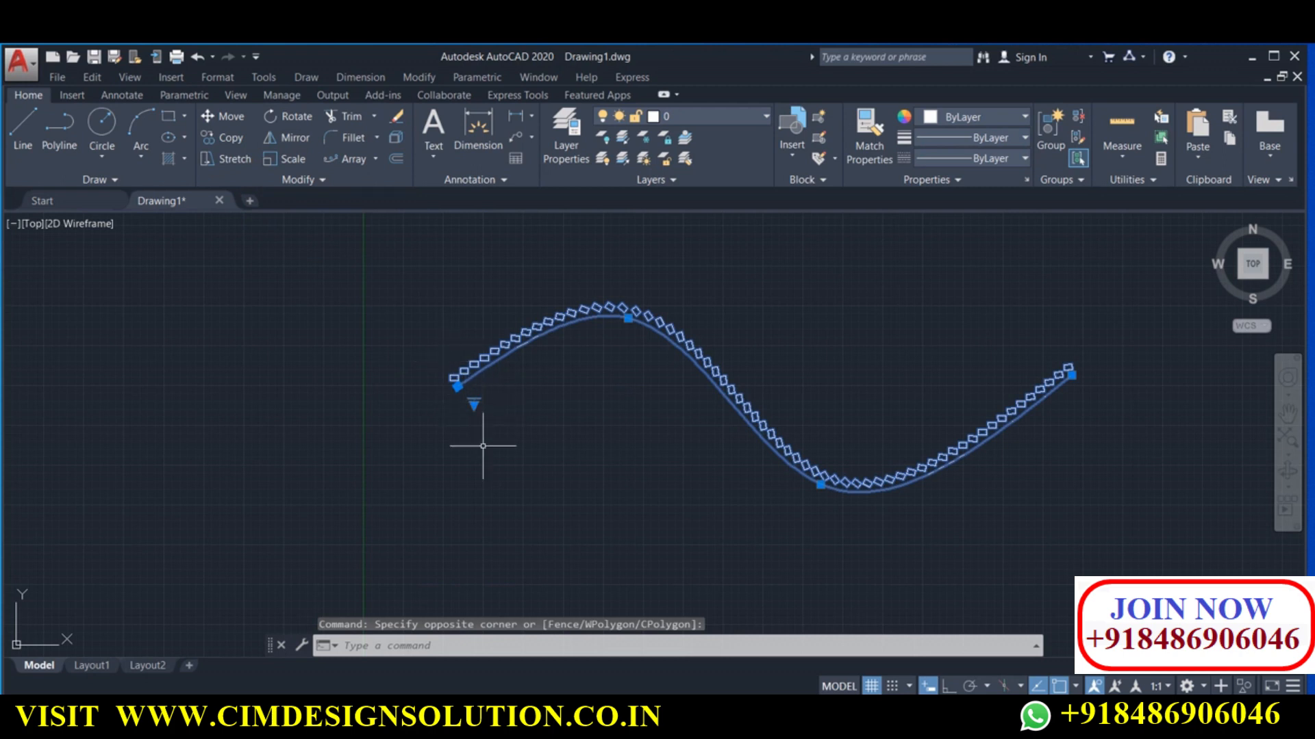
key(Escape)
key(Escape)
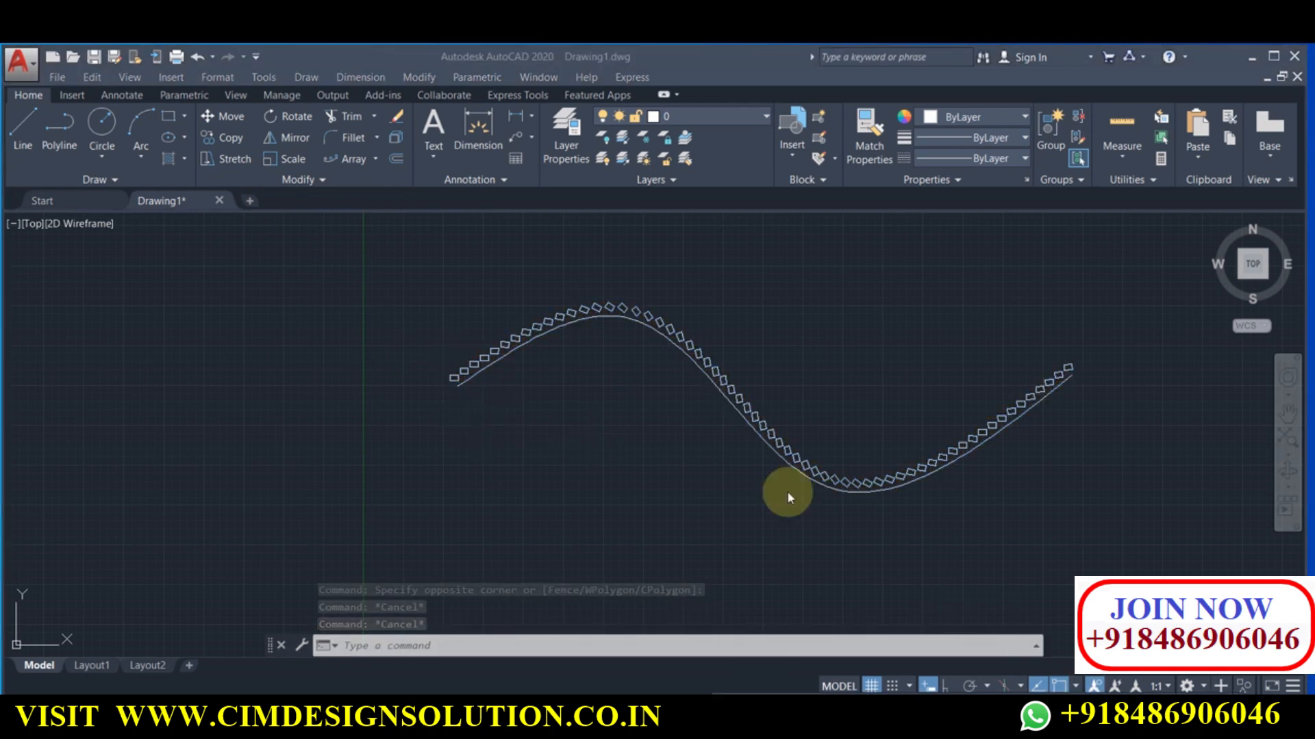
Explode the associative path array into individual rectangles
scroll(469, 364, up, 3)
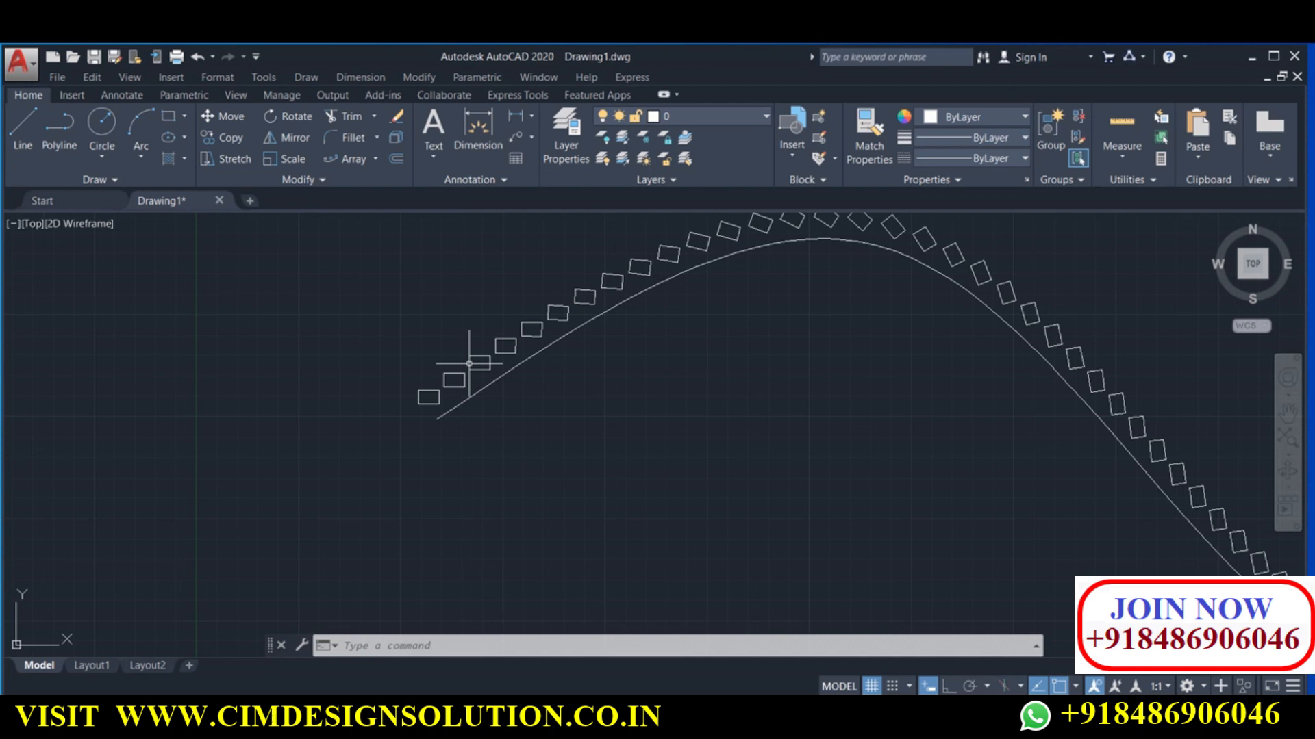
click(469, 363)
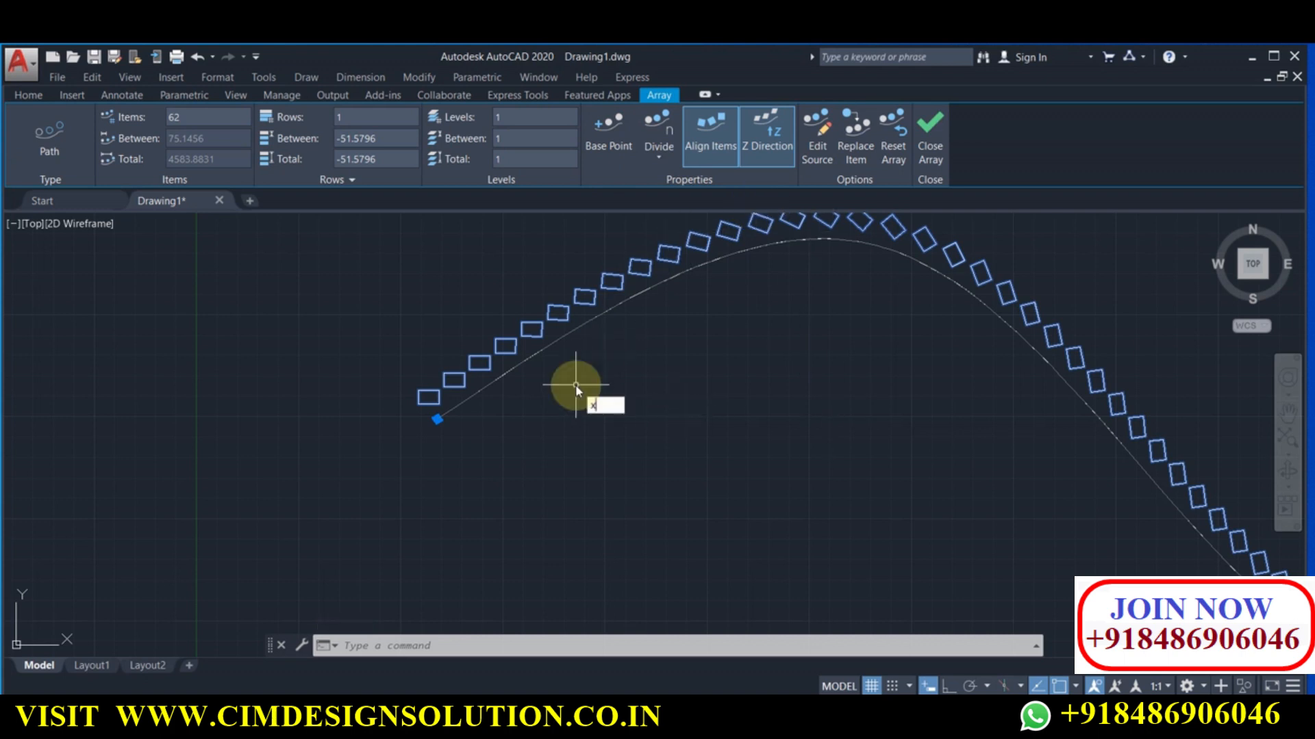
key(Return)
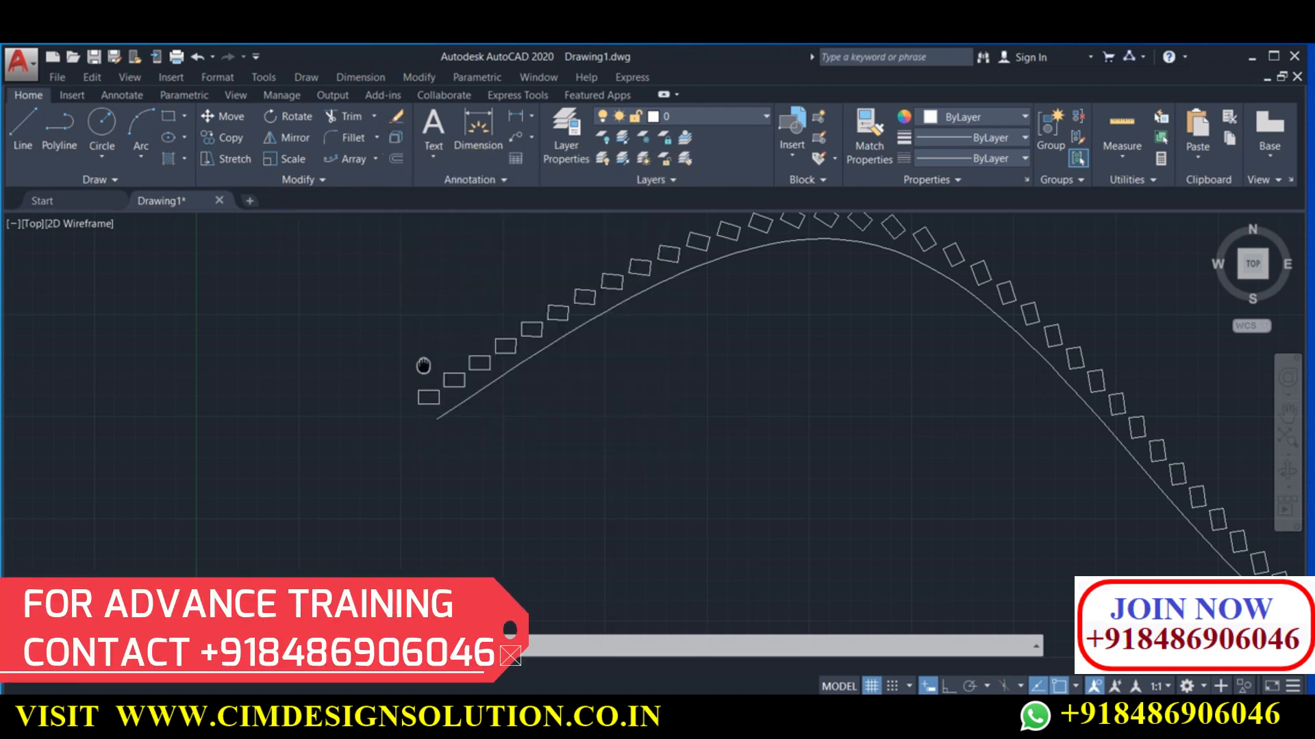
Select the rectangle at the spline's start and all objects similar to it
middle_drag(424, 365, 323, 409)
scroll(321, 428, up, 4)
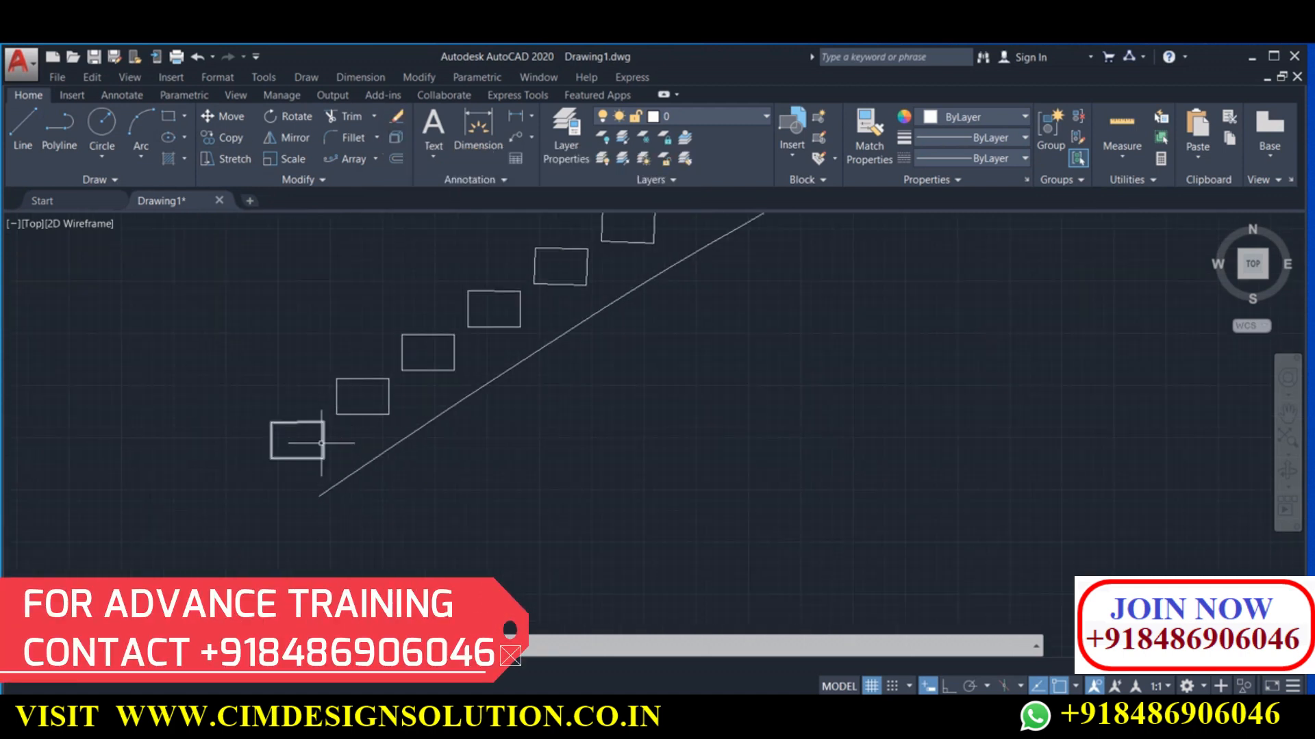
scroll(421, 373, down, 4)
click(903, 430)
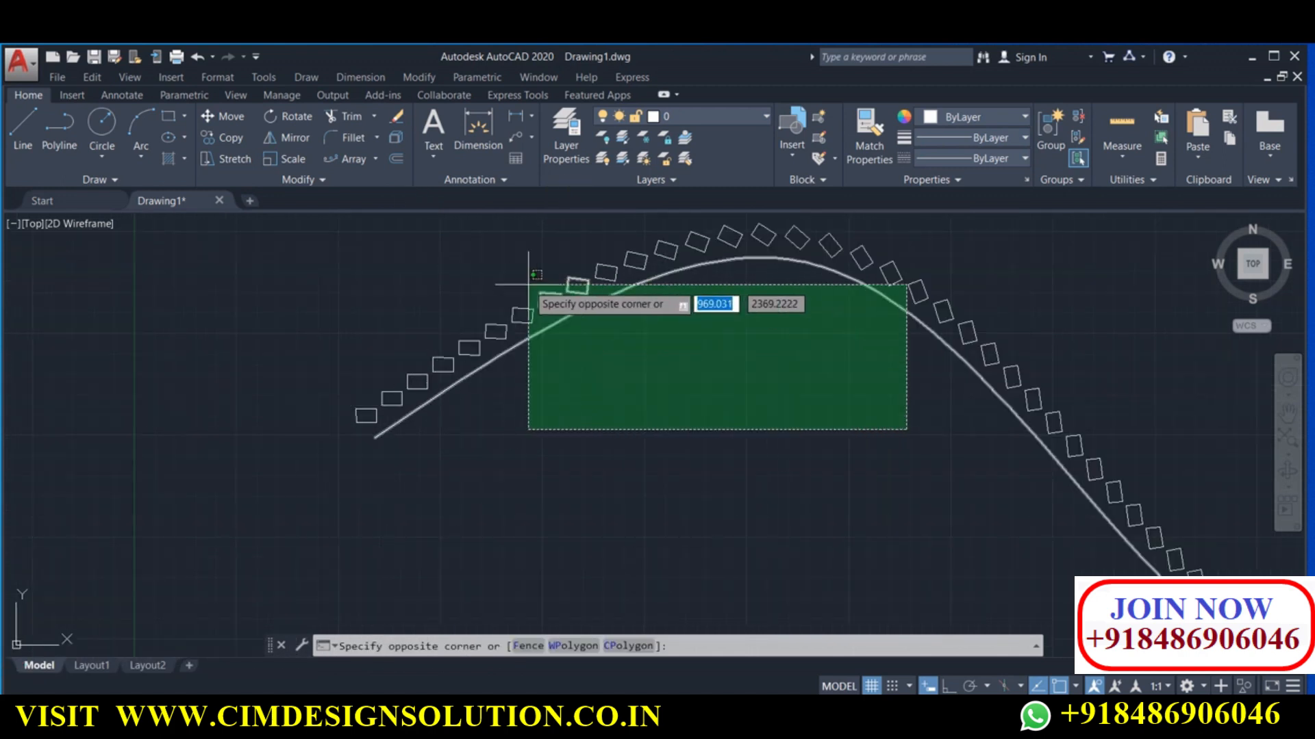
key(Escape)
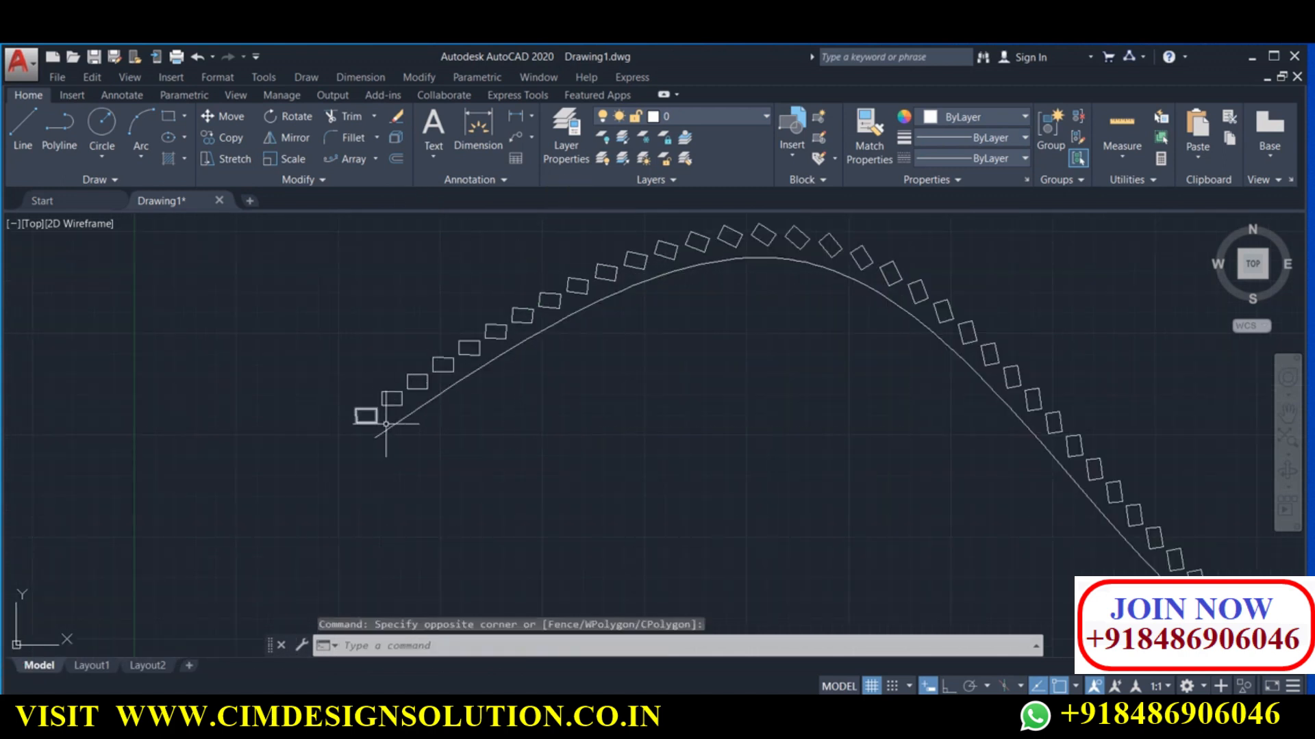
middle_drag(381, 415, 274, 377)
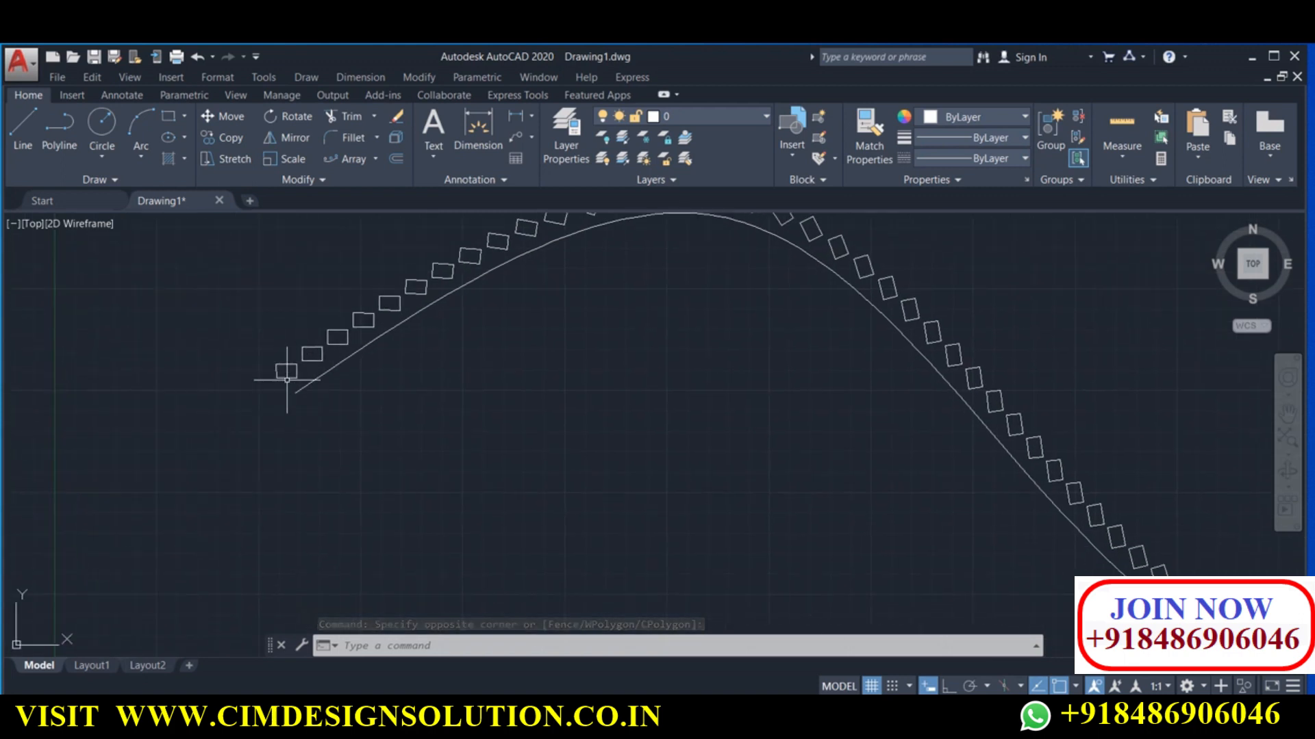
click(284, 387)
right_click(281, 394)
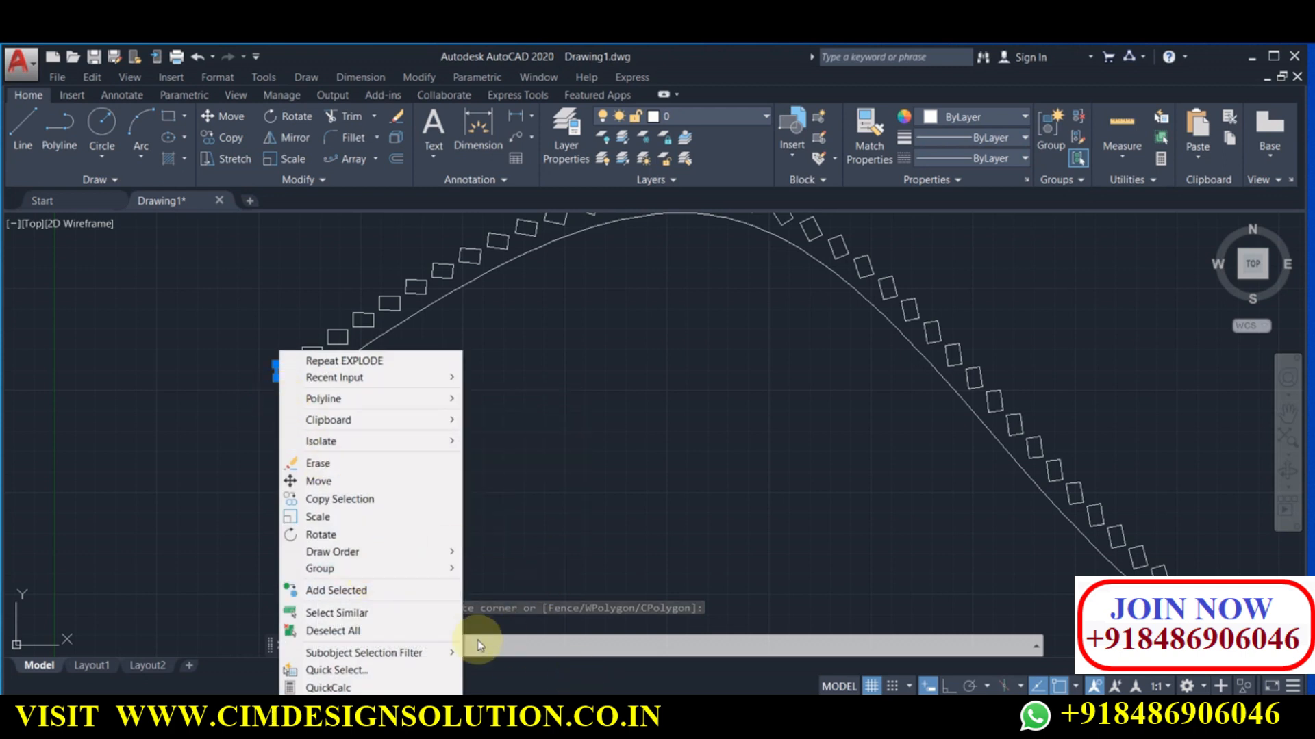
click(346, 613)
scroll(309, 411, down, 4)
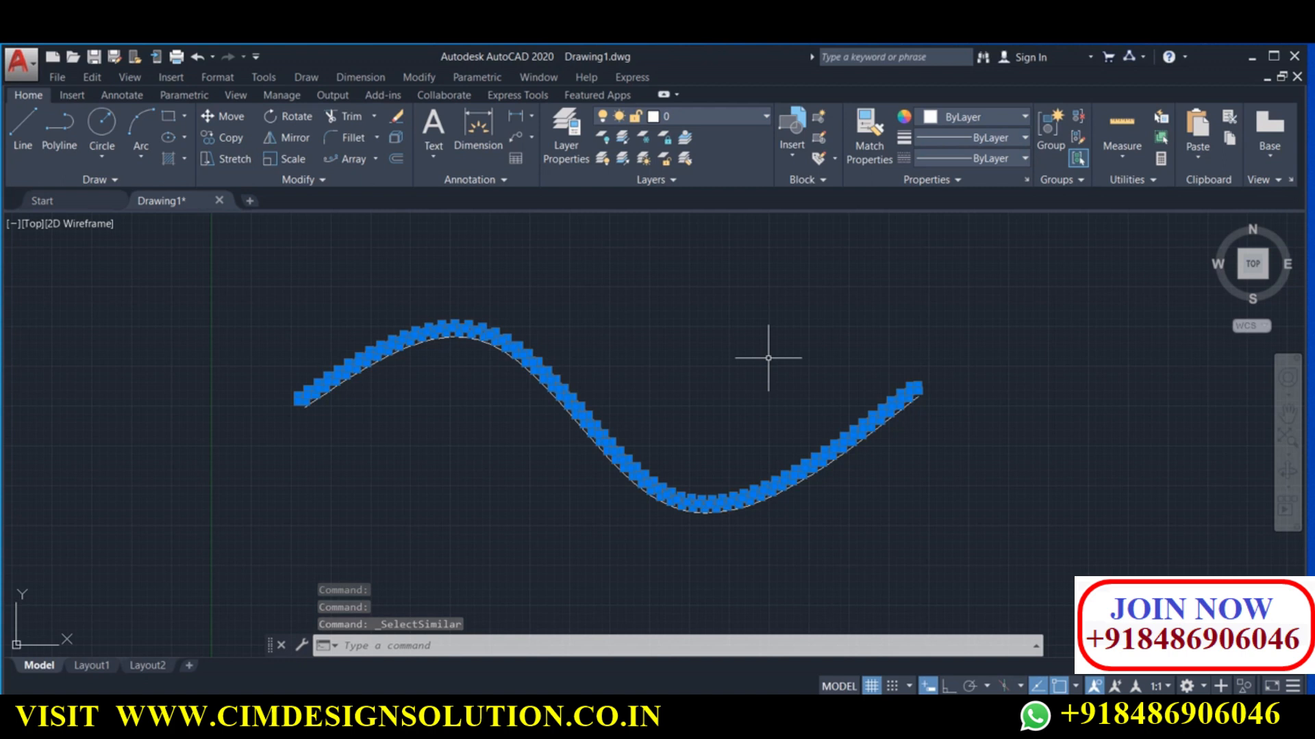
Check the quick properties of the selected rectangles, close them and deselect everything
right_click(604, 345)
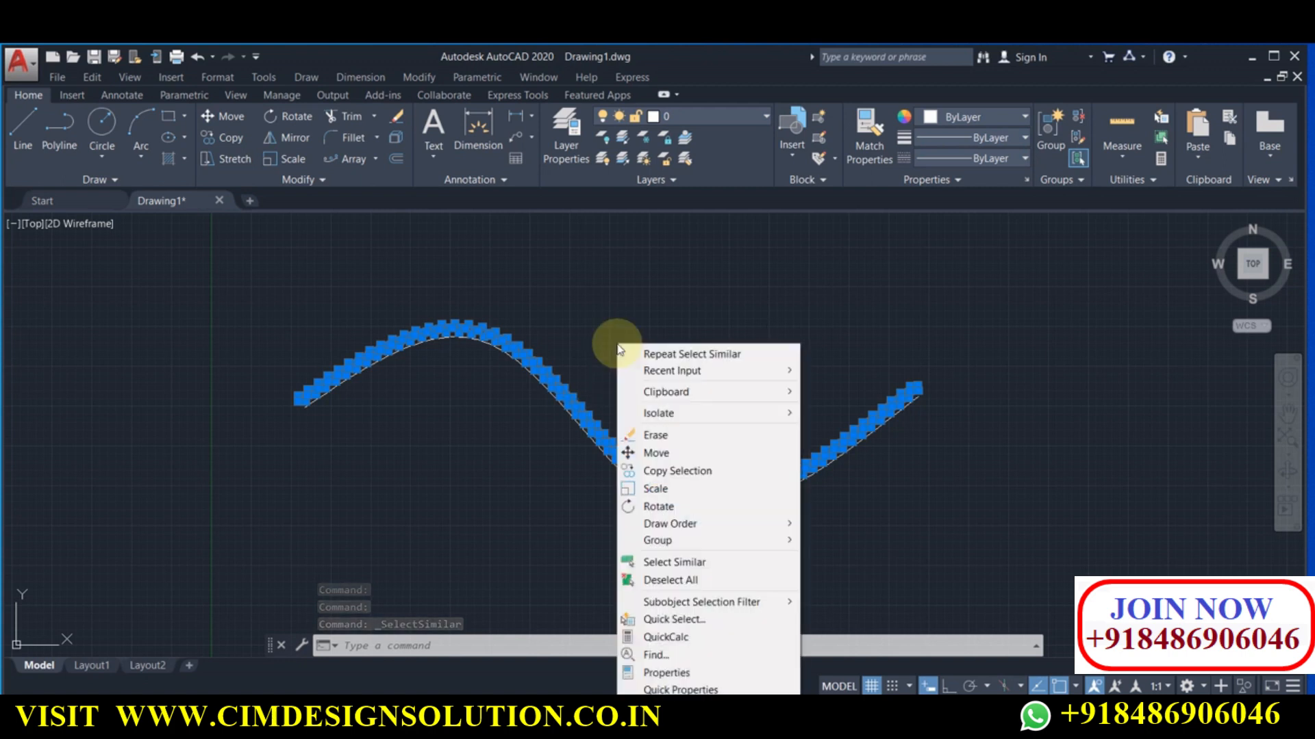
click(704, 673)
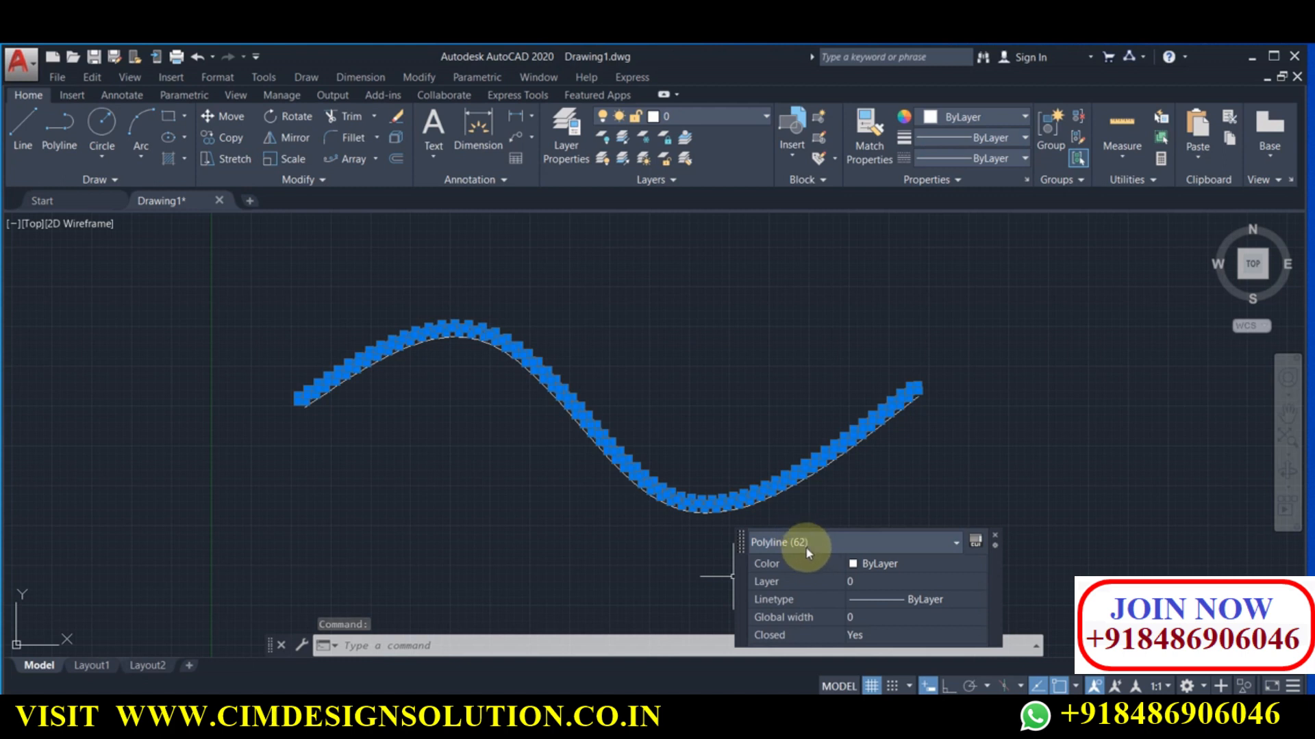
click(995, 535)
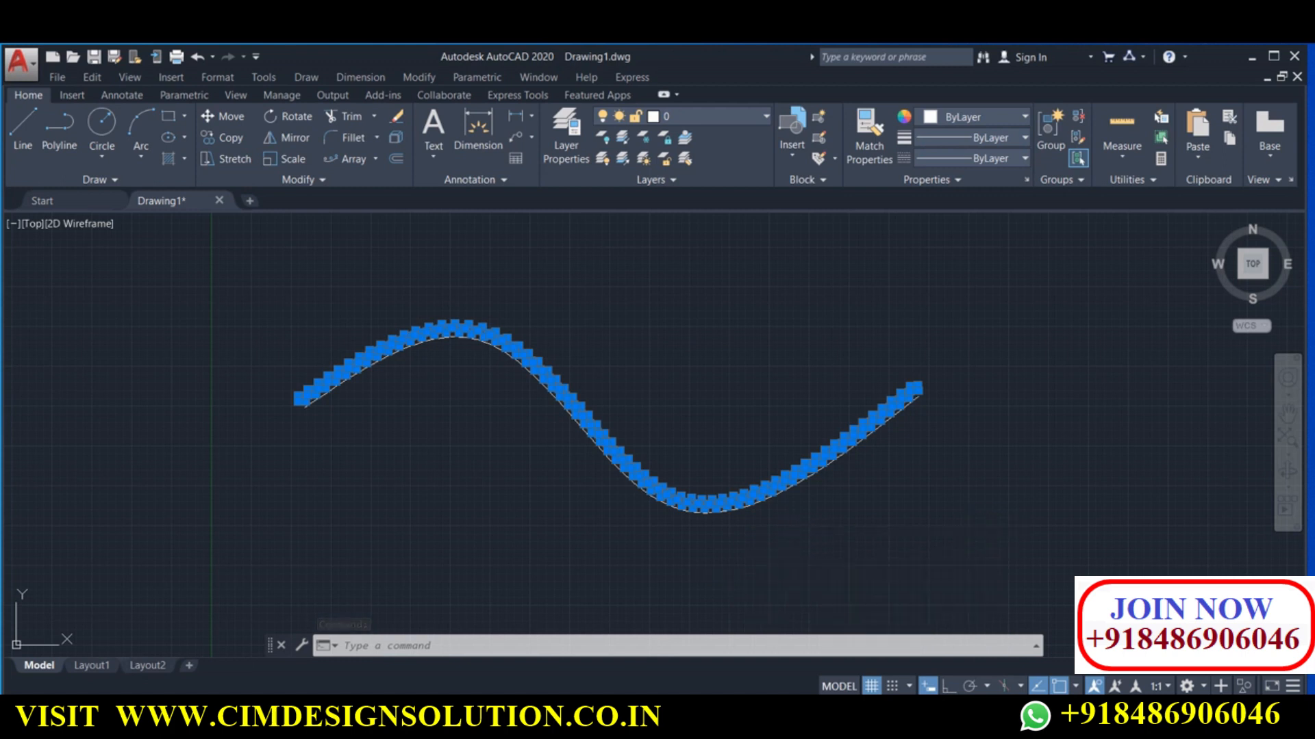
right_click(534, 627)
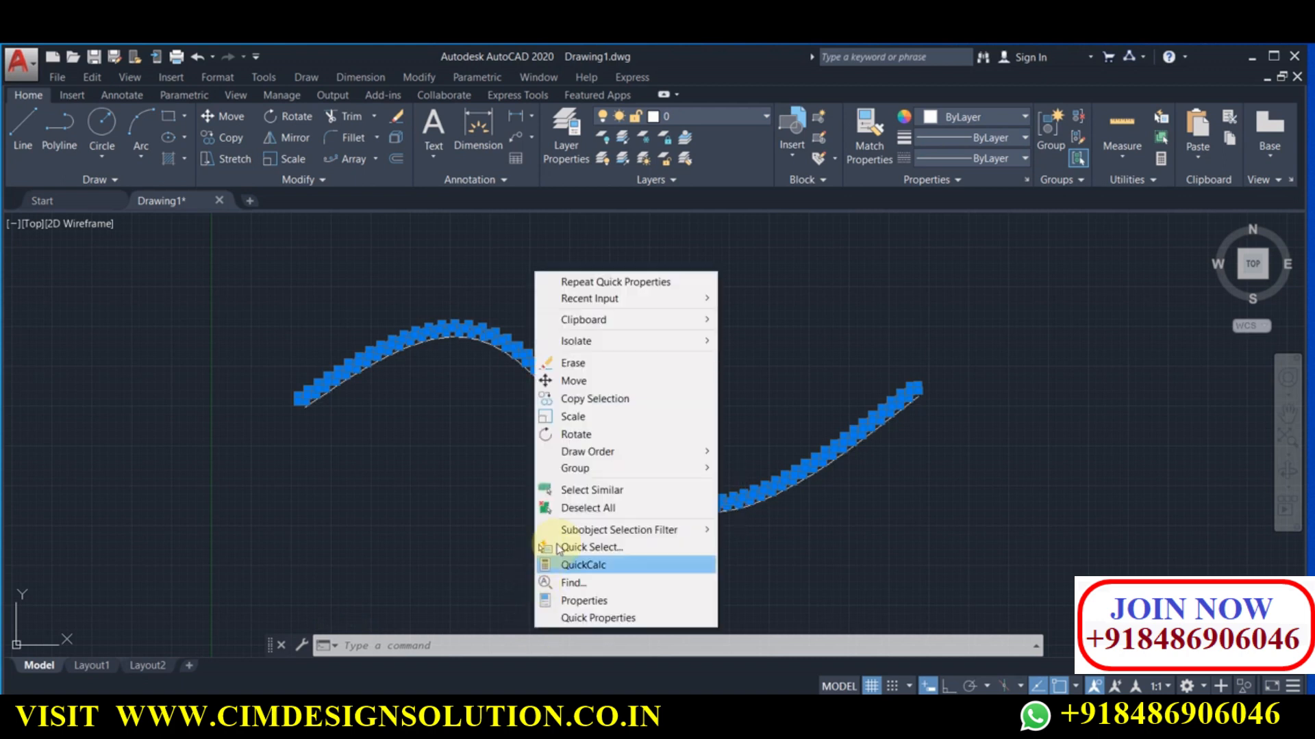
click(601, 512)
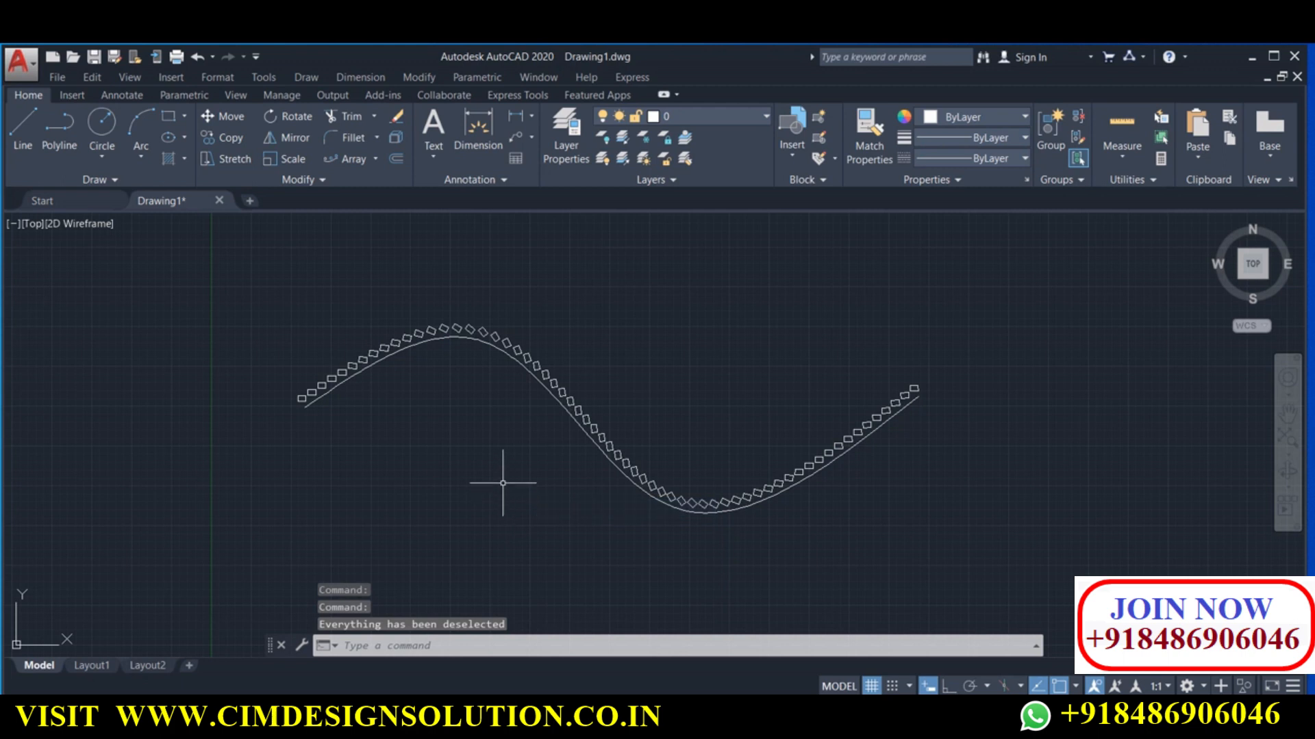
Select all rectangles similar to the one at the spline's start and copy them above the original curve
click(295, 398)
right_click(273, 420)
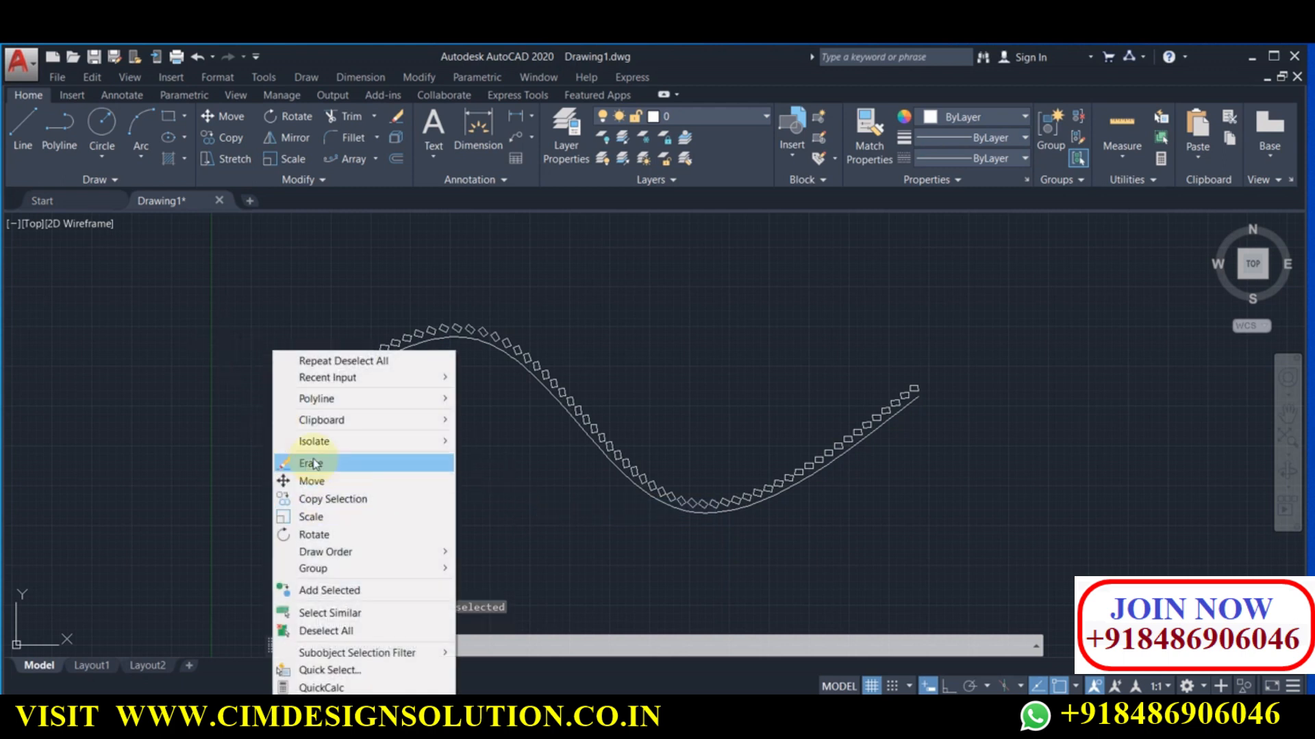
click(330, 612)
right_click(324, 407)
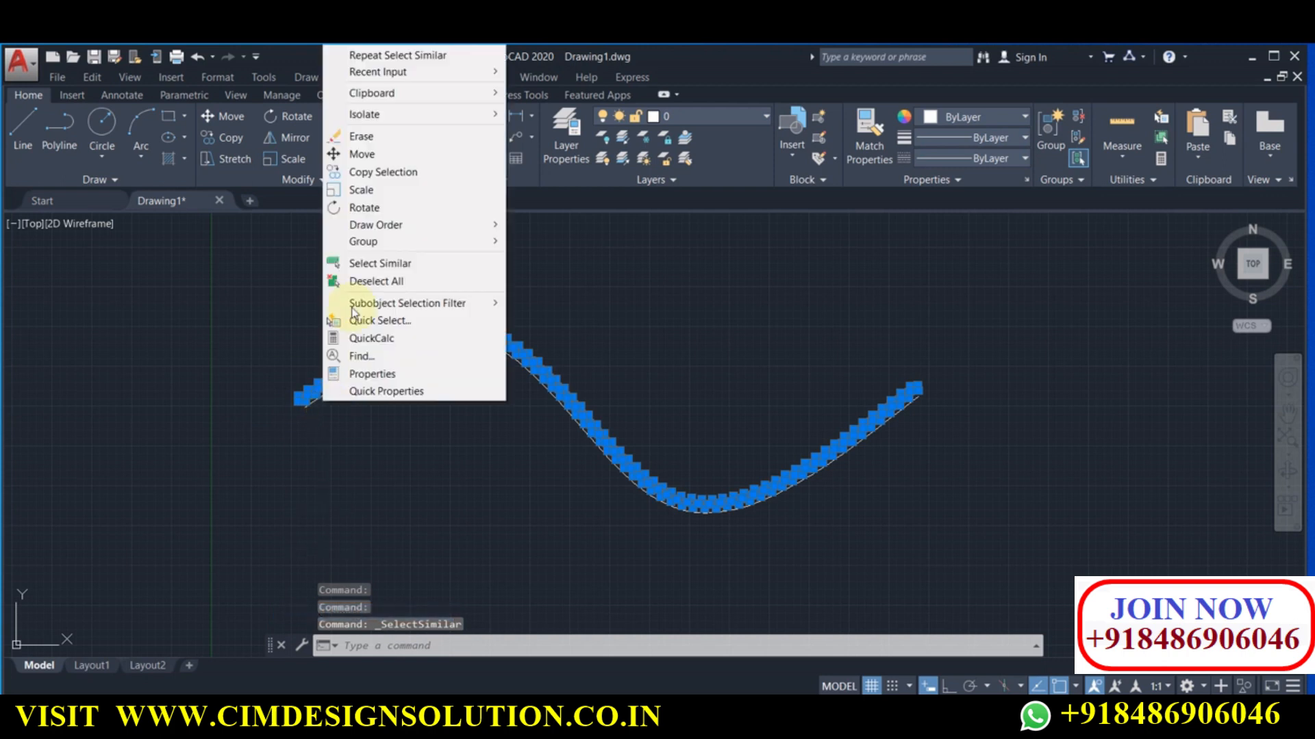
click(395, 172)
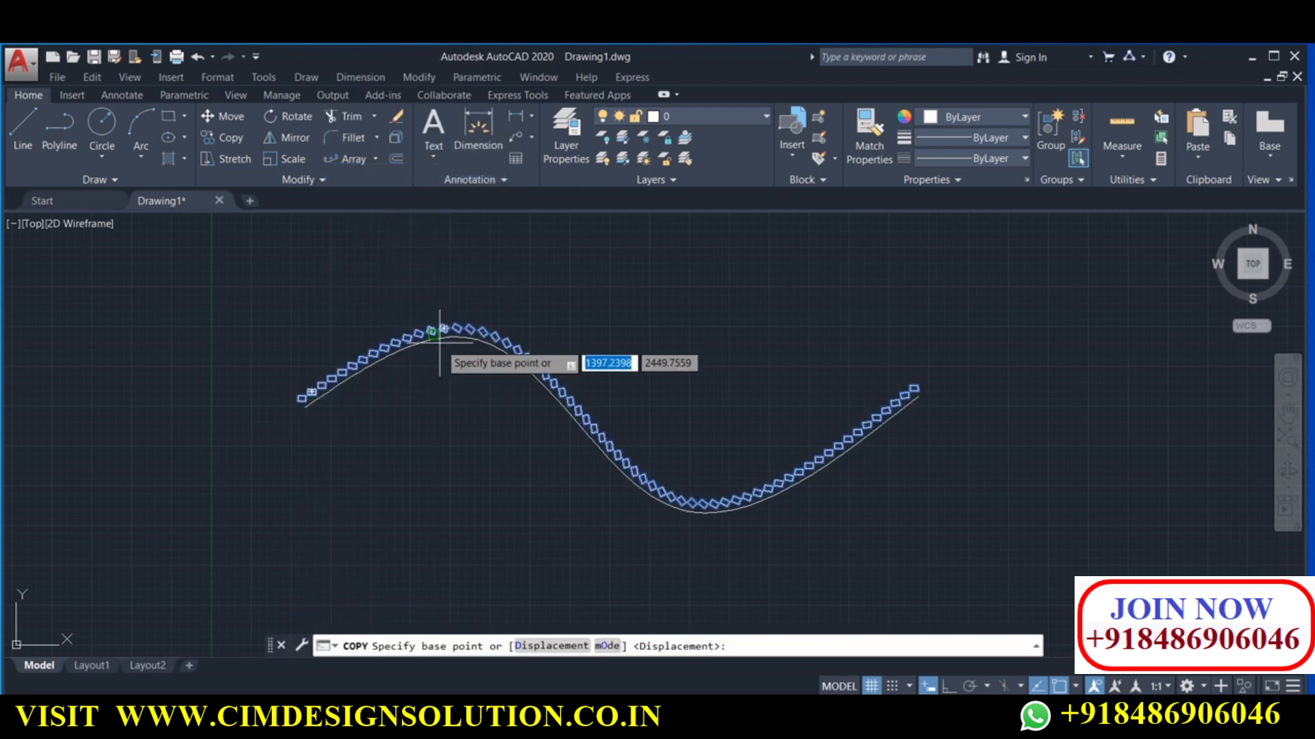
click(418, 507)
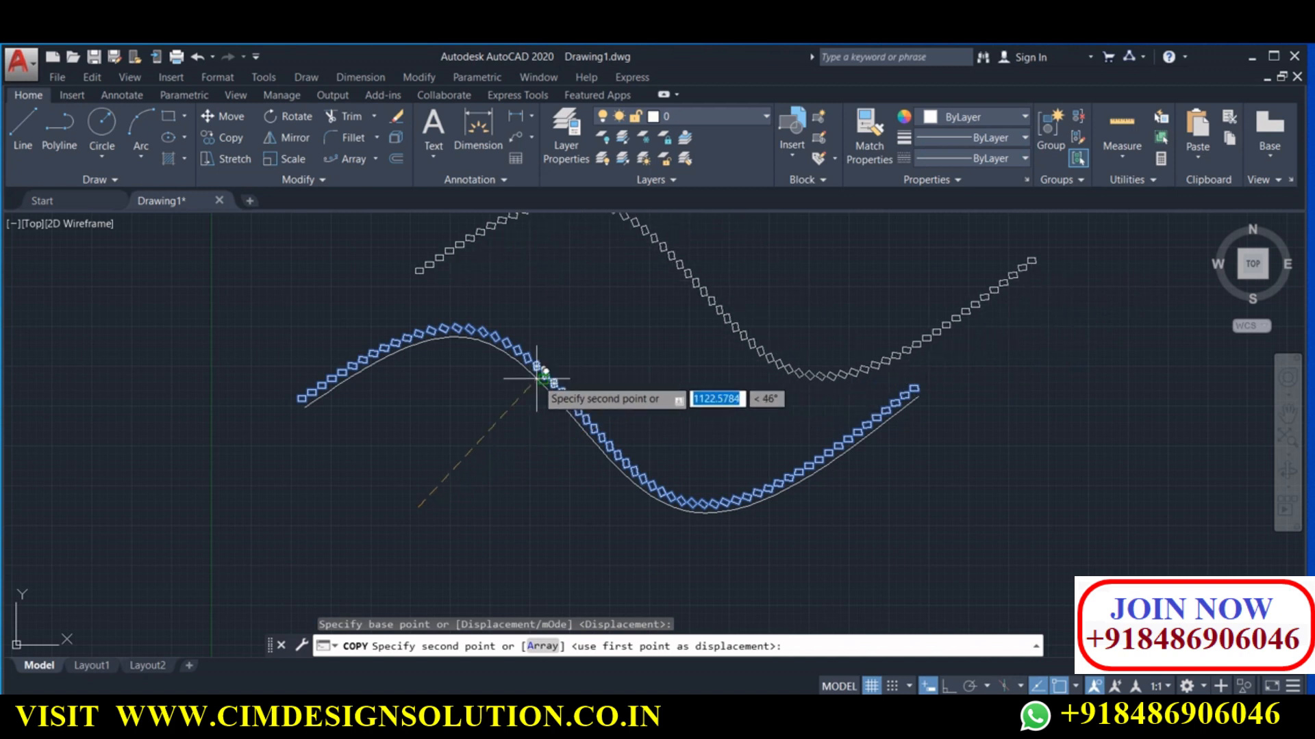
middle_drag(538, 375, 524, 568)
click(422, 441)
scroll(523, 381, down, 4)
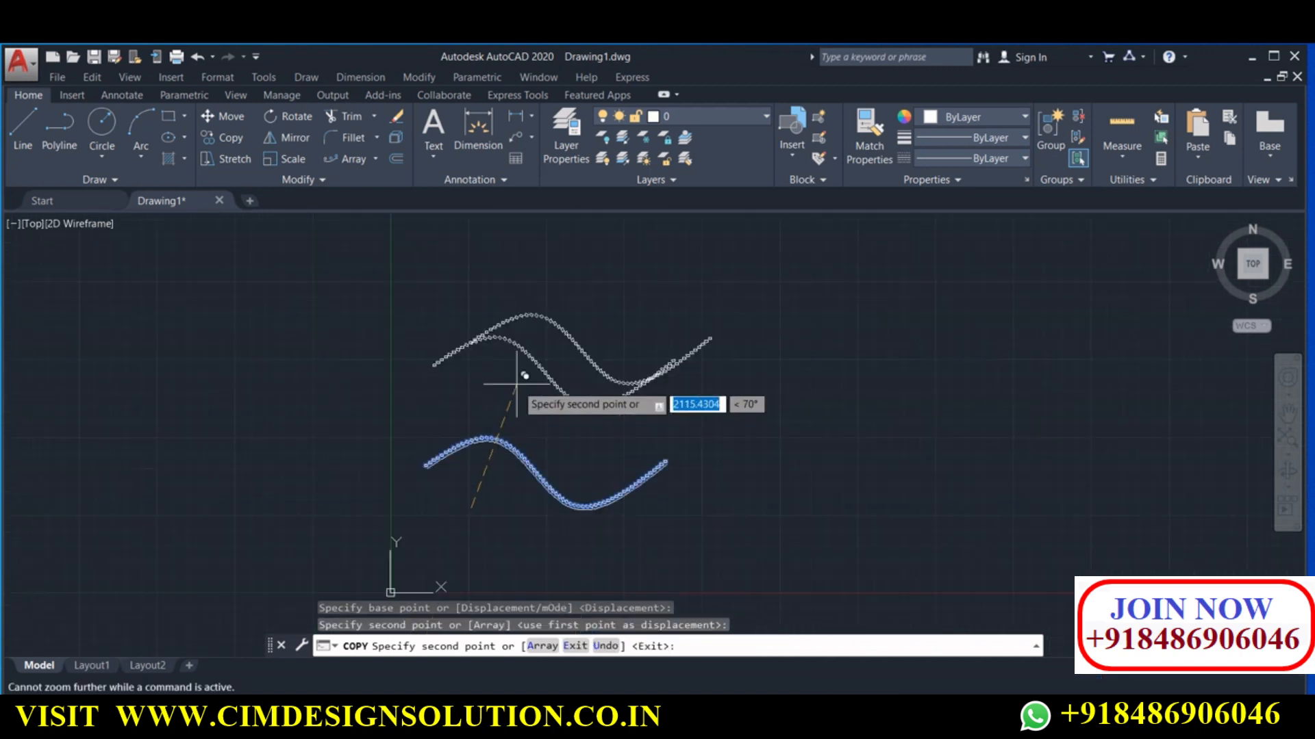
key(Return)
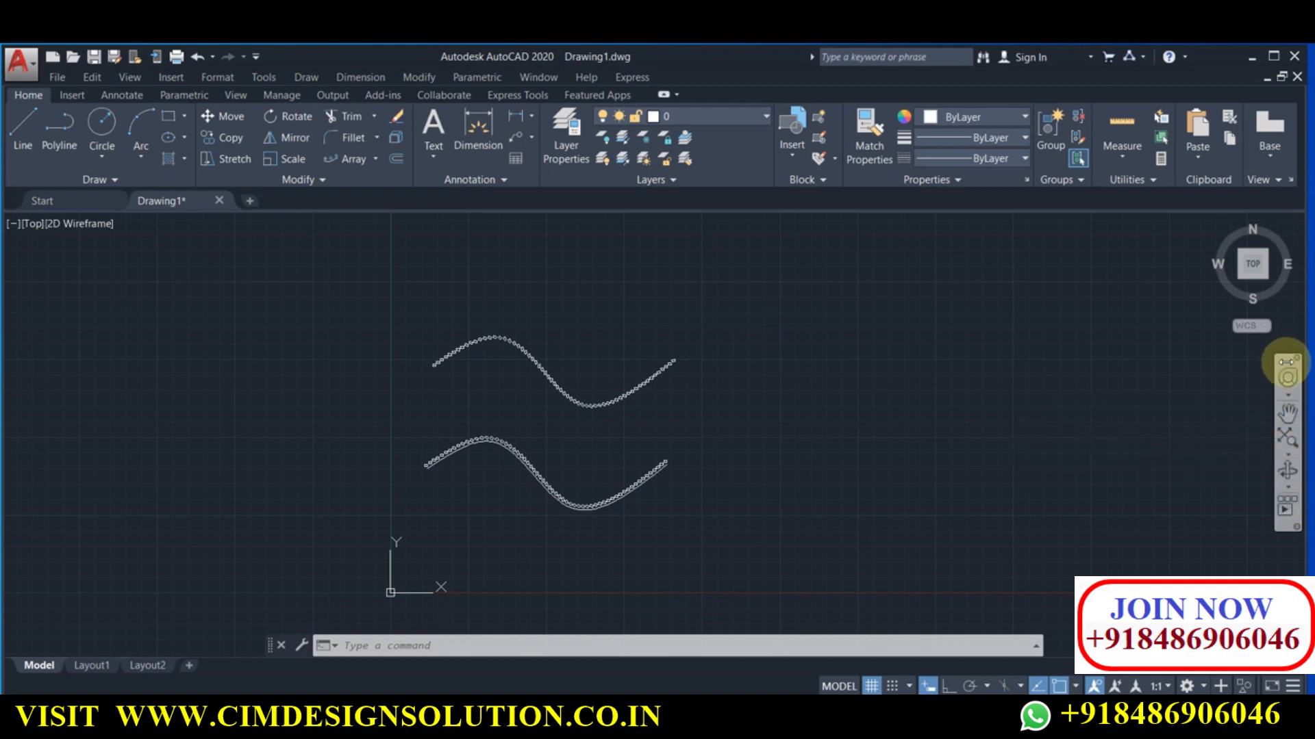
Open the full navigation SteeringWheel and zoom in and out on the two curves with its Zoom tool
click(1288, 375)
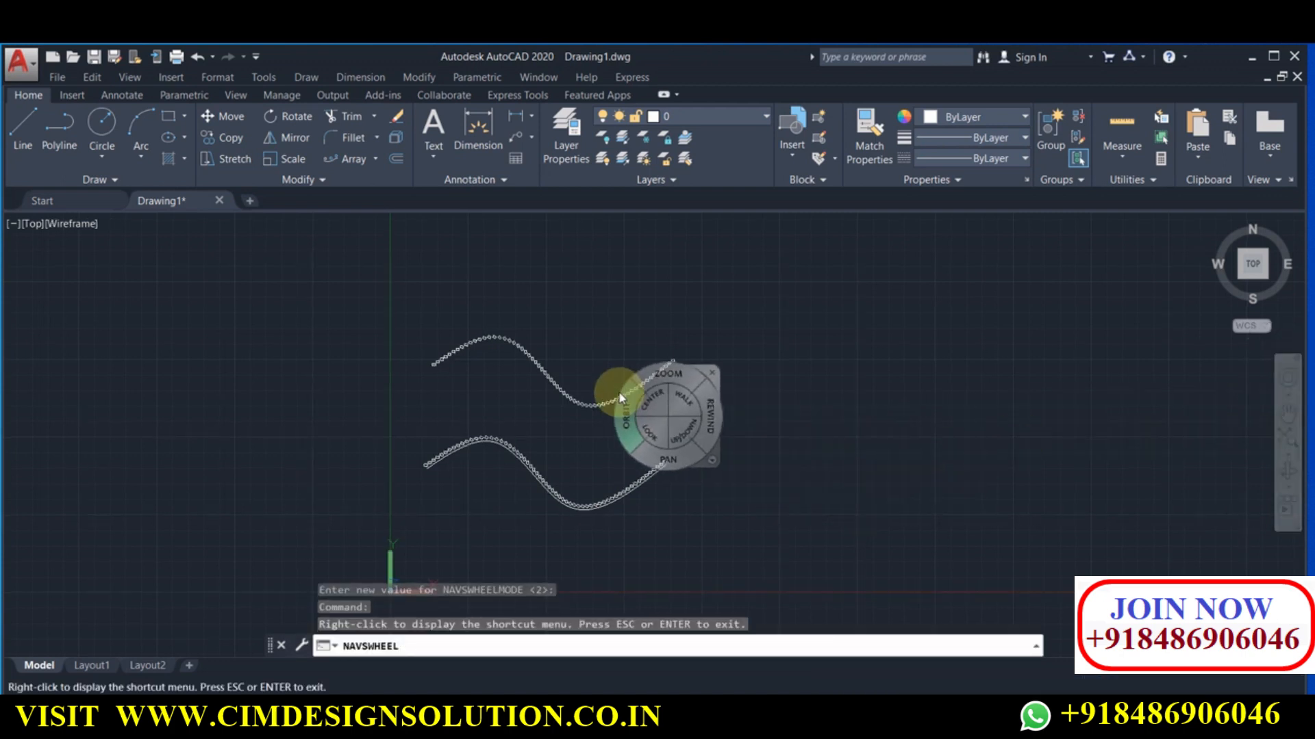
scroll(776, 430, up, 1)
scroll(776, 430, down, 1)
scroll(777, 430, up, 1)
scroll(777, 430, down, 1)
scroll(776, 430, up, 1)
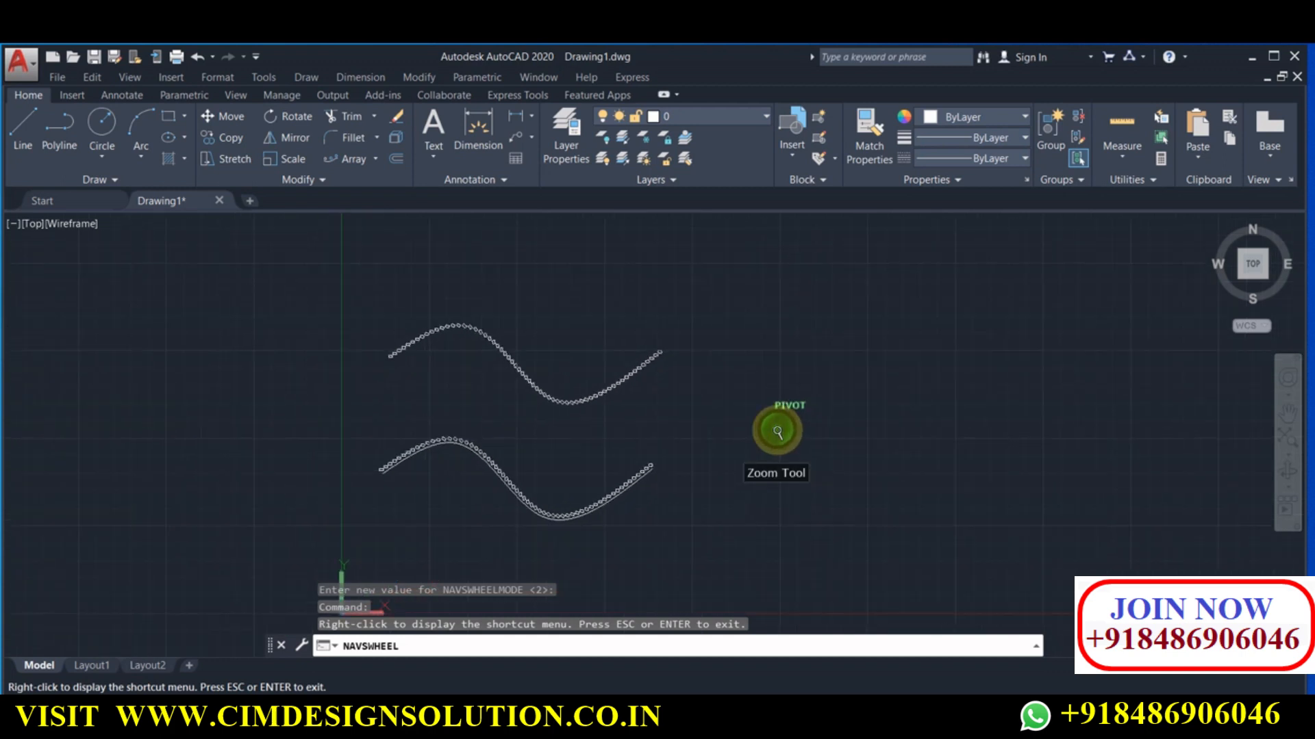
scroll(777, 432, down, 1)
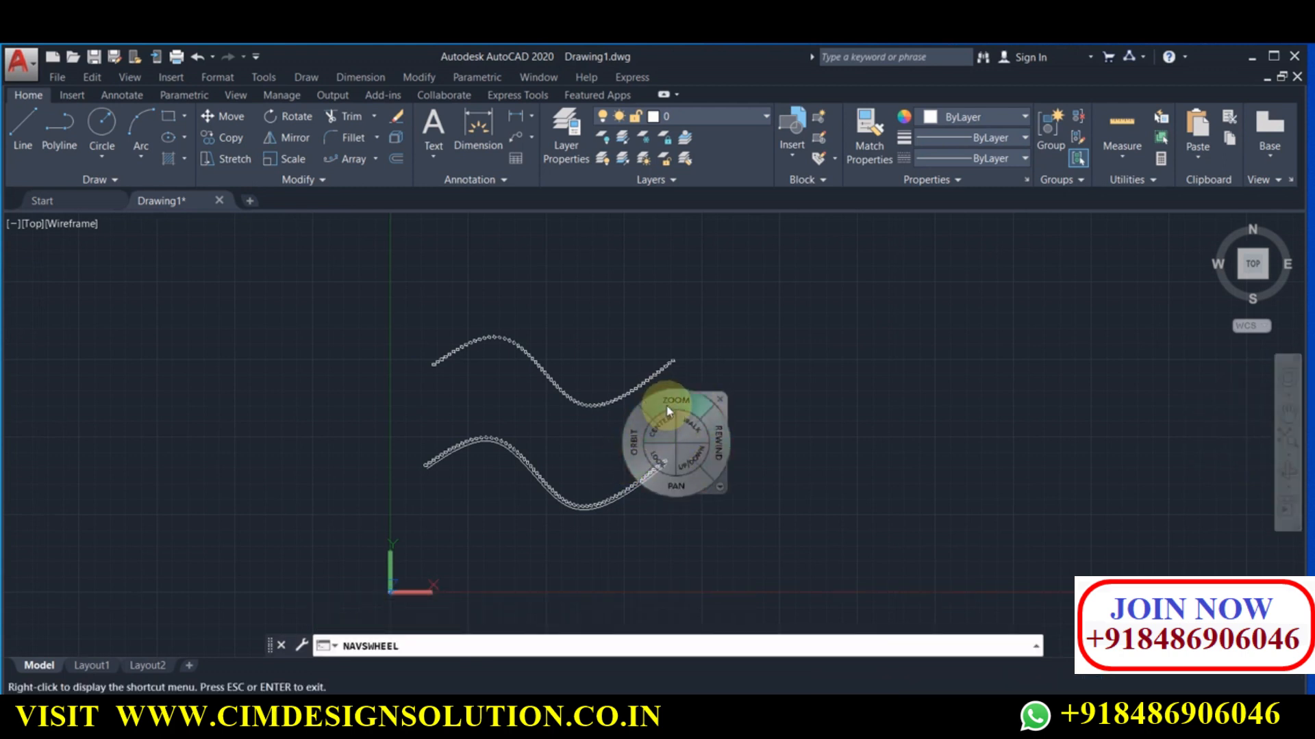
click(673, 404)
mouse_move(674, 404)
mouse_down()
mouse_move(774, 552)
mouse_move(708, 402)
mouse_move(753, 435)
mouse_move(810, 522)
mouse_move(763, 402)
mouse_move(864, 565)
mouse_up()
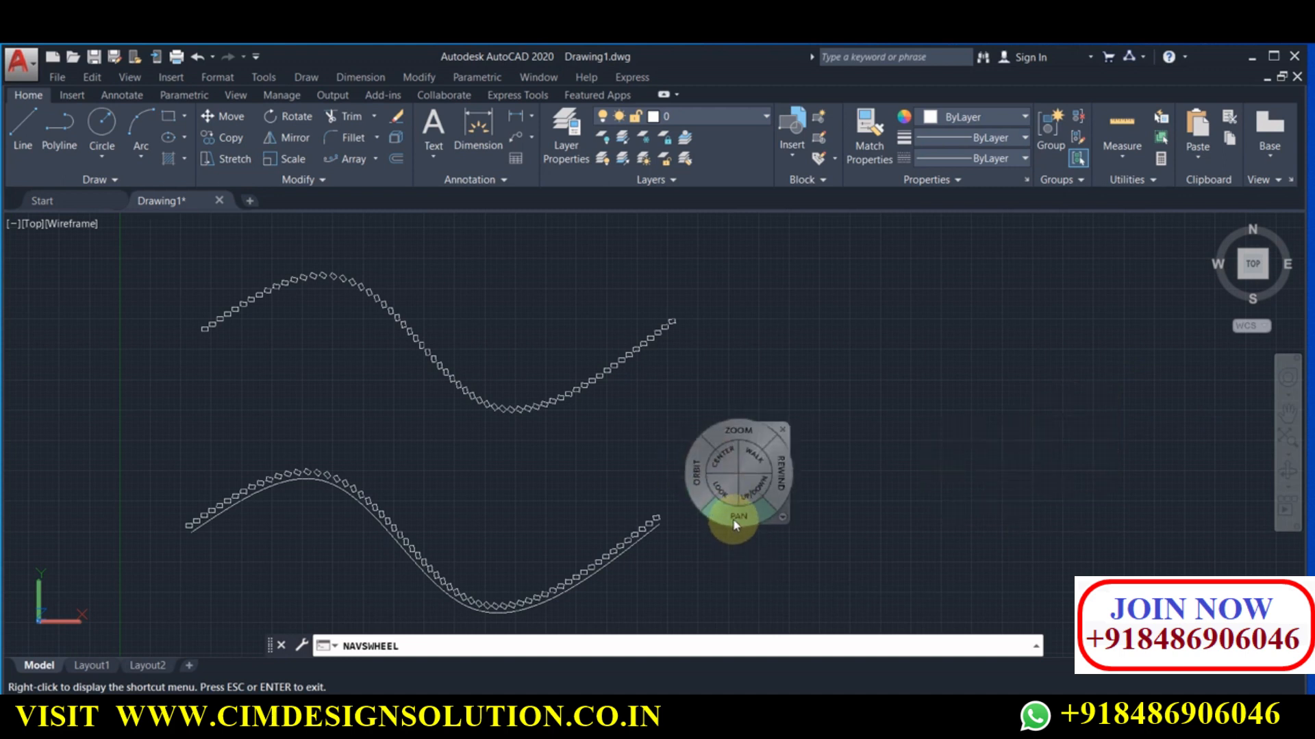
Pan the view with the SteeringWheel, rewind through the earlier views and close the wheel
mouse_move(735, 522)
mouse_down()
mouse_move(716, 458)
mouse_move(889, 463)
mouse_move(1005, 414)
mouse_move(939, 475)
mouse_move(575, 311)
mouse_move(798, 454)
mouse_up()
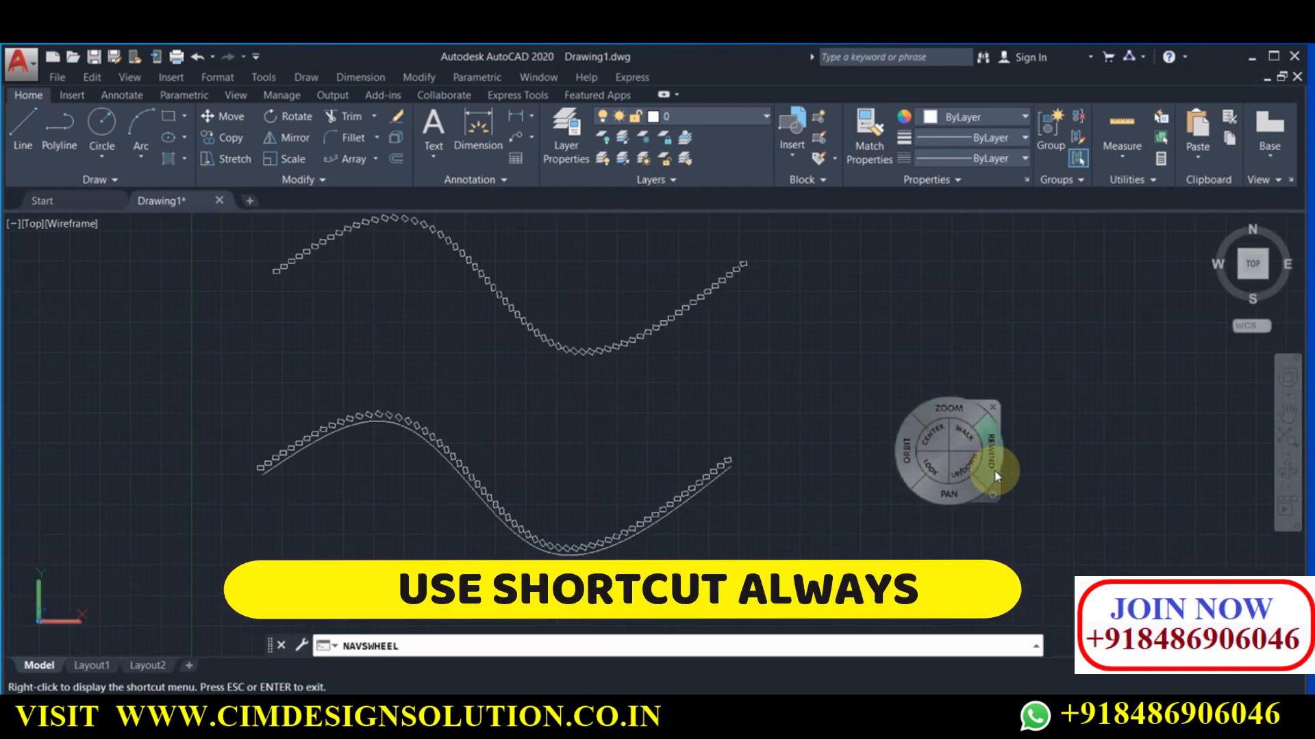
drag(991, 472, 314, 473)
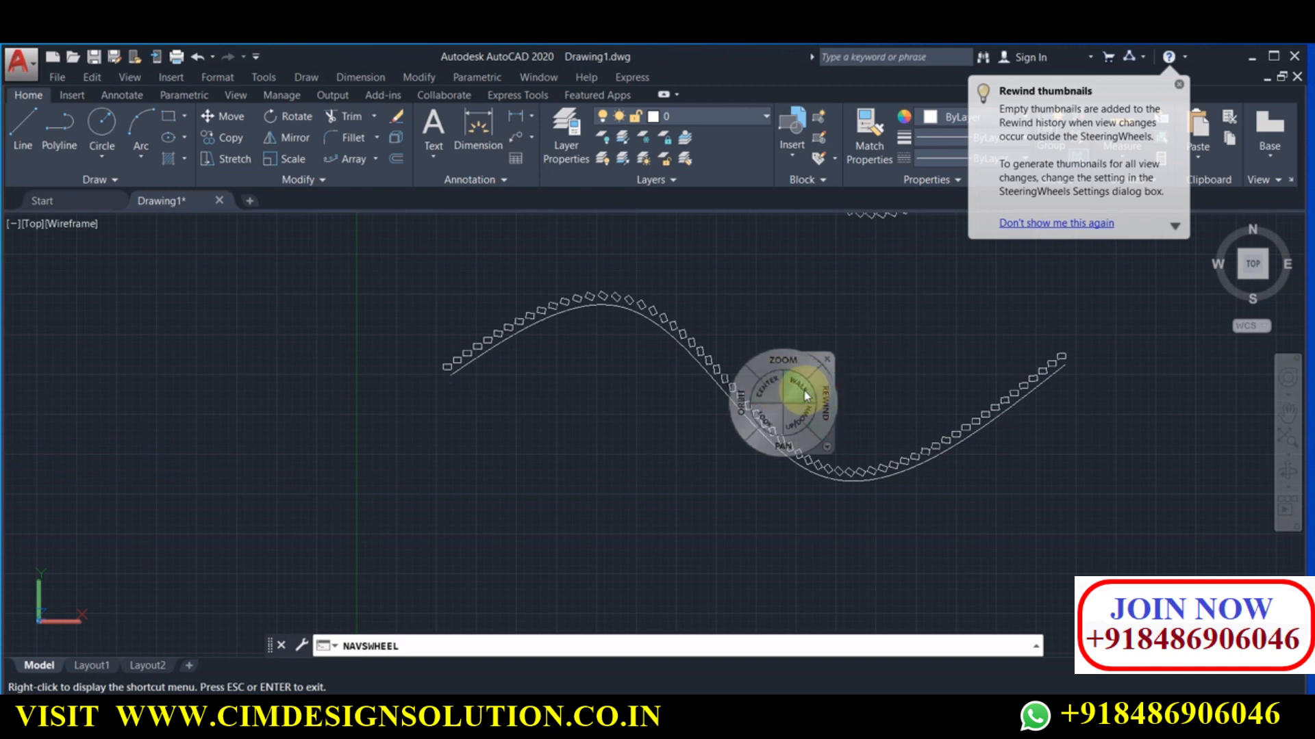
mouse_move(802, 414)
mouse_down()
mouse_move(799, 379)
mouse_move(803, 489)
mouse_move(781, 645)
mouse_move(787, 449)
mouse_up()
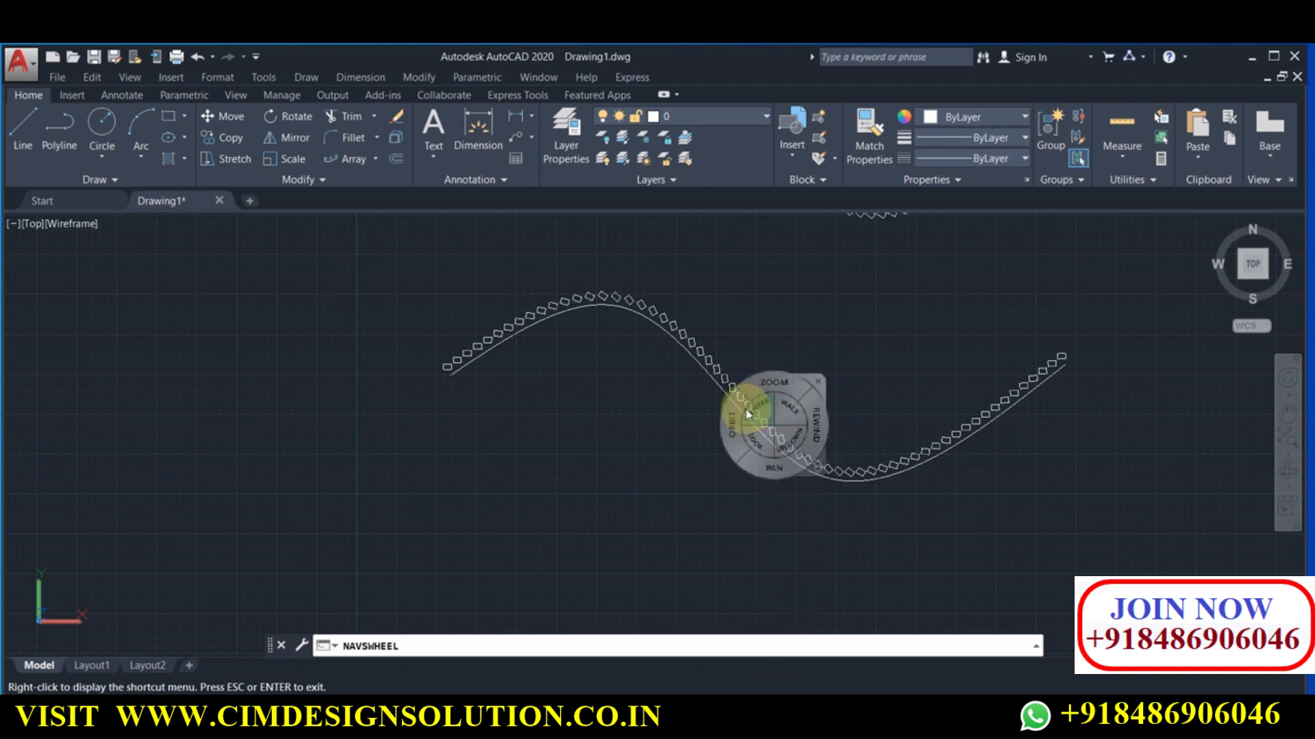
drag(495, 489, 331, 384)
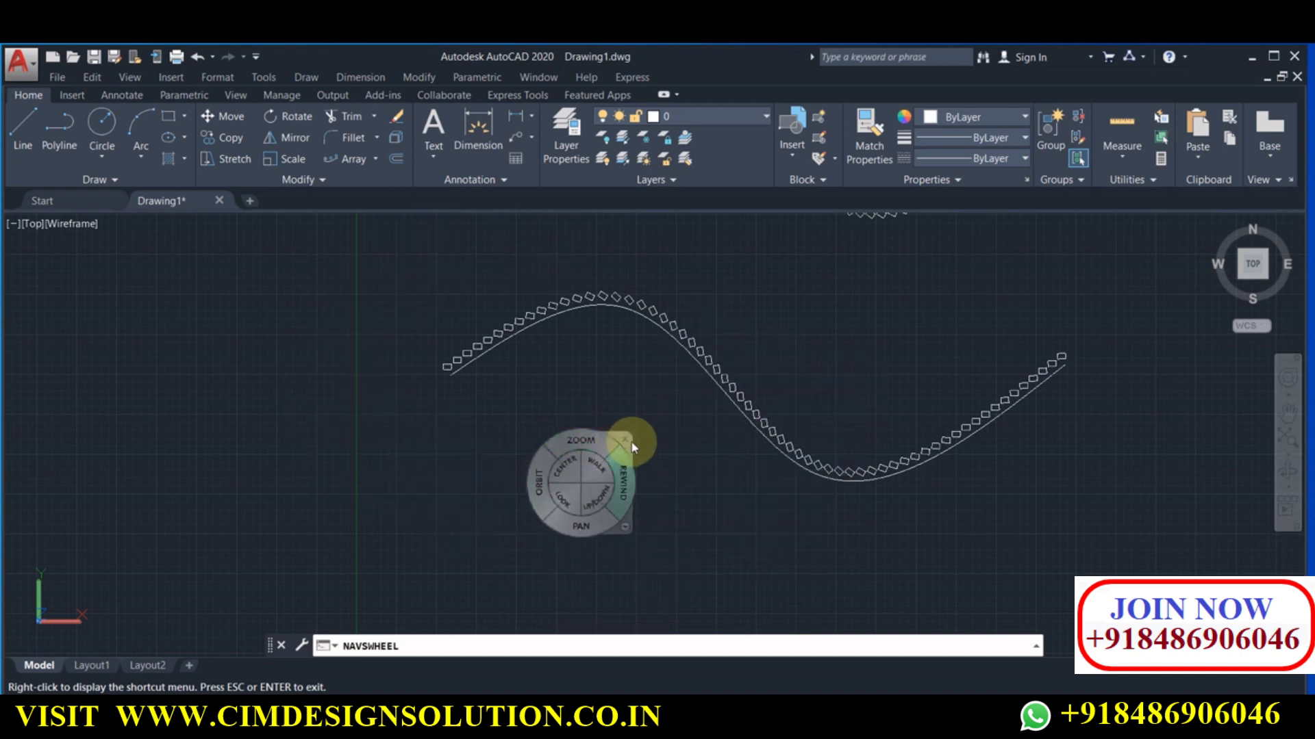
click(625, 439)
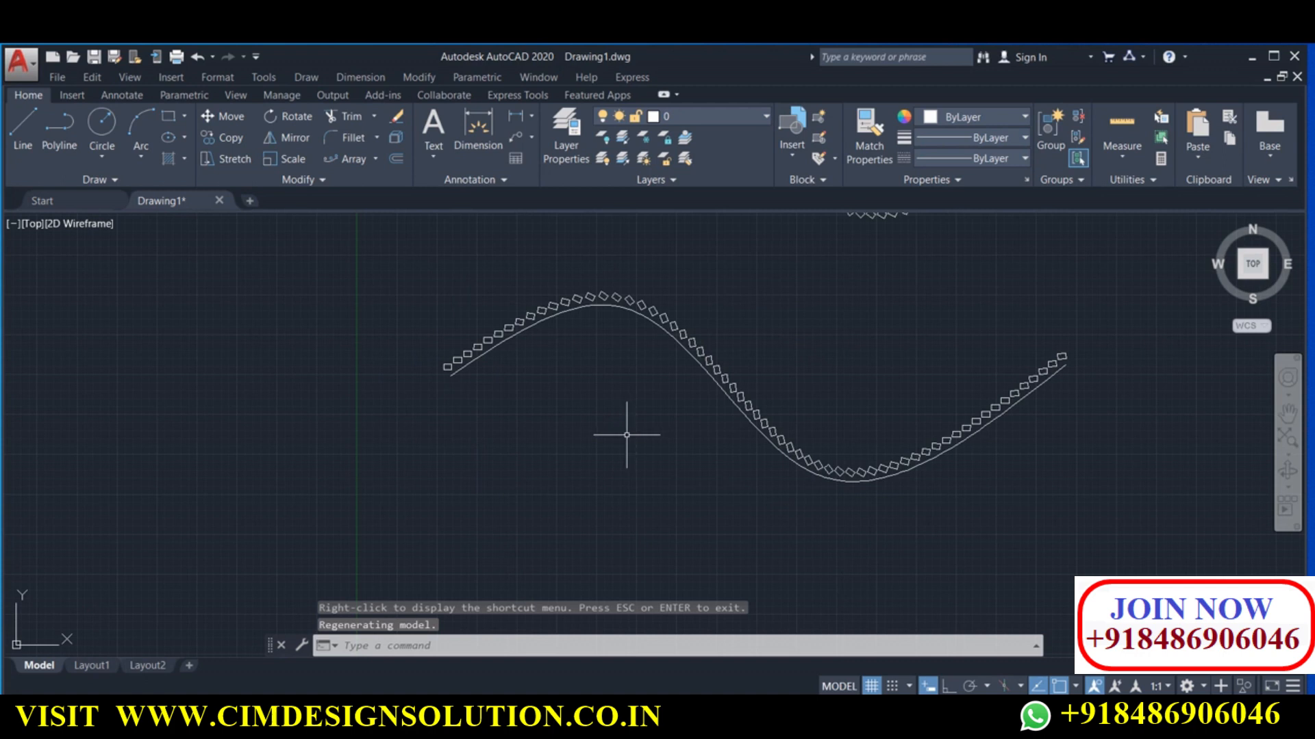
Shift the view away from both curves until only empty drawing space is shown
scroll(627, 435, down, 3)
middle_drag(599, 455, 826, 325)
scroll(827, 325, down, 1)
middle_drag(608, 436, 883, 450)
middle_drag(746, 400, 889, 440)
scroll(602, 370, down, 3)
middle_drag(602, 367, 1075, 506)
middle_drag(782, 412, 955, 471)
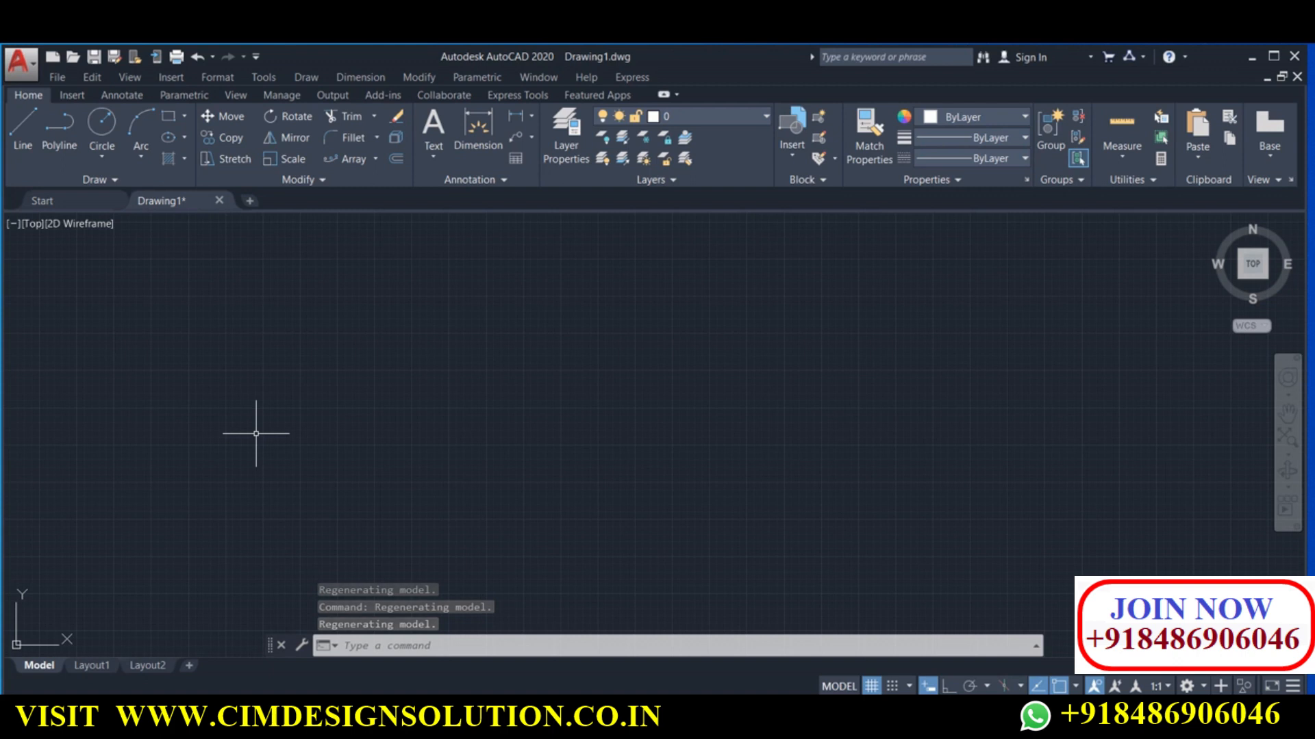
Zoom to the drawing extents to bring both curves back into view
text(z)
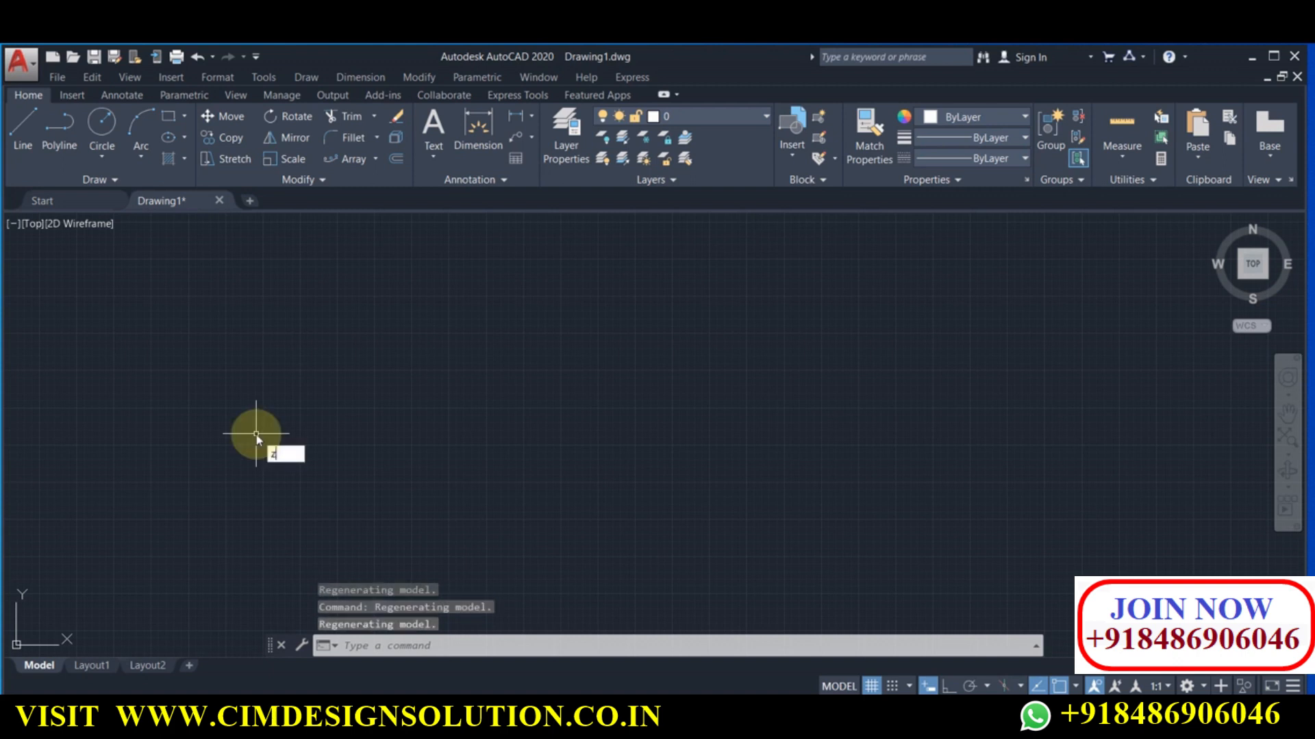
key(Return)
text(ed)
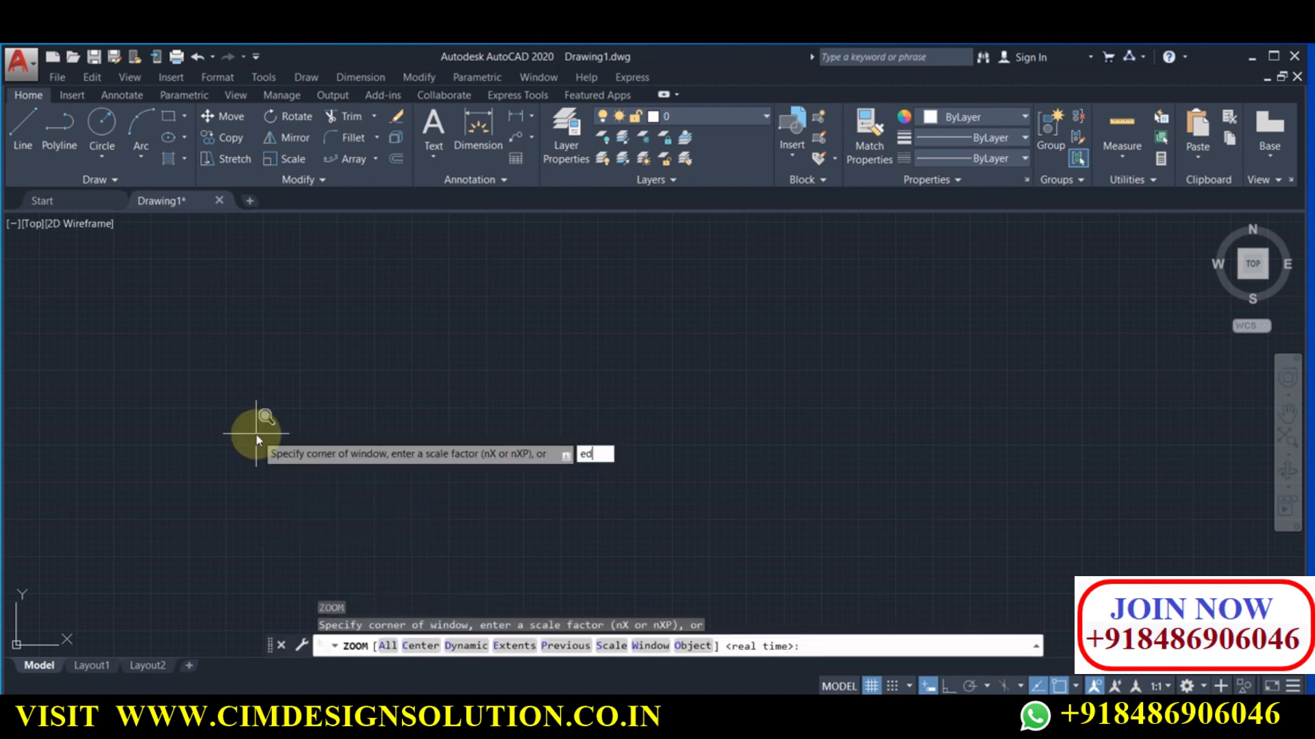
key(Return)
text(4)
key(Return)
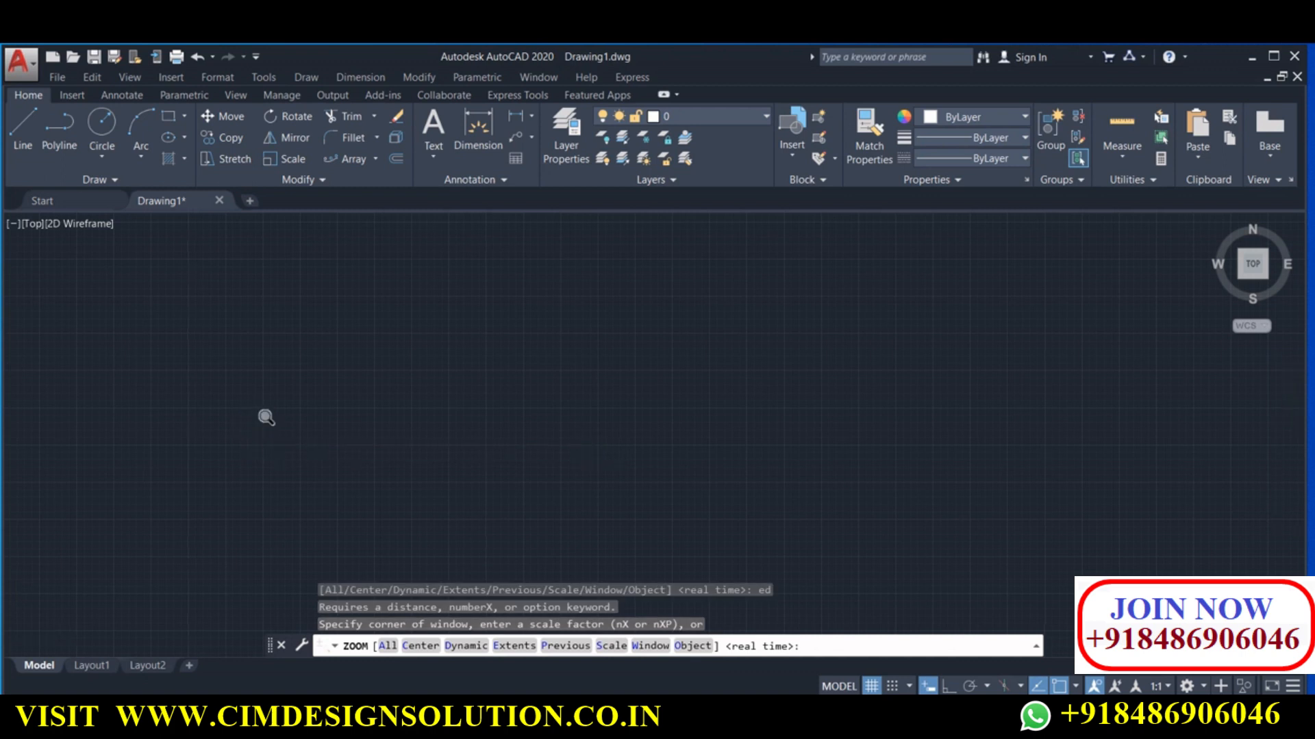
key(Return)
text(e)
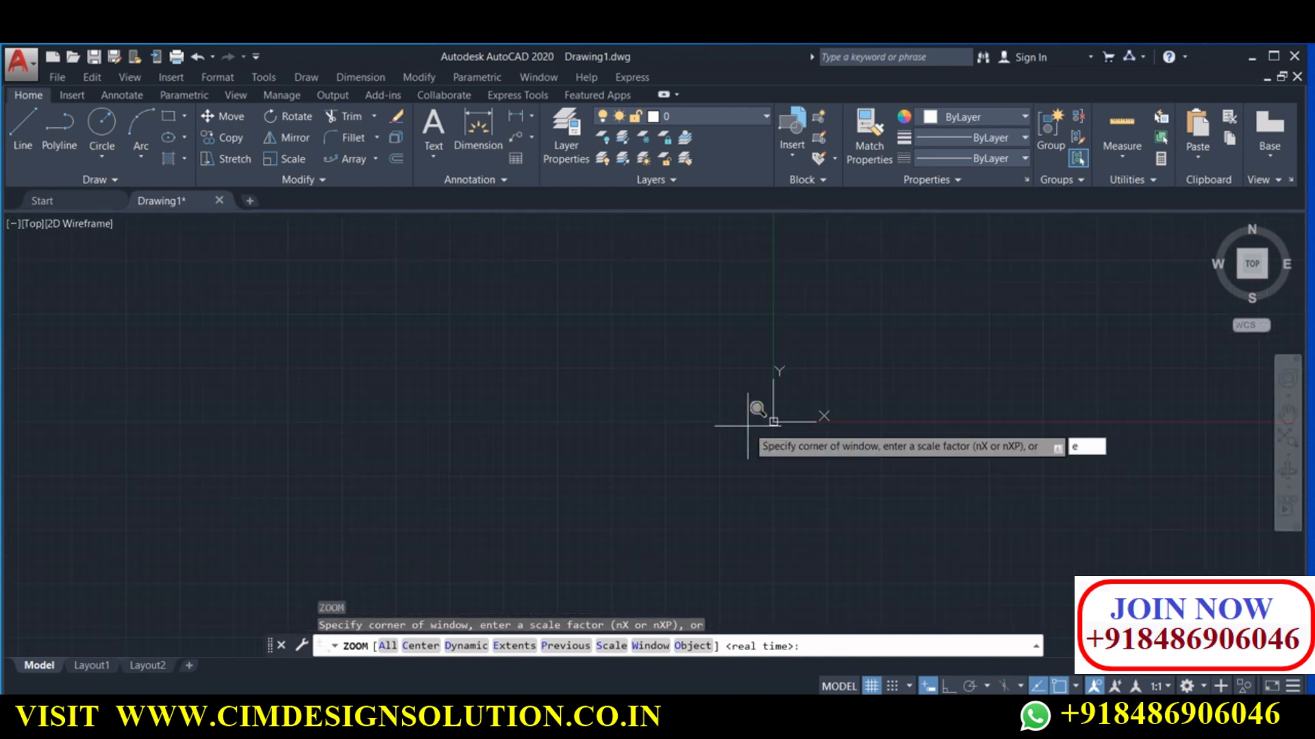
key(Return)
middle_drag(790, 413, 601, 424)
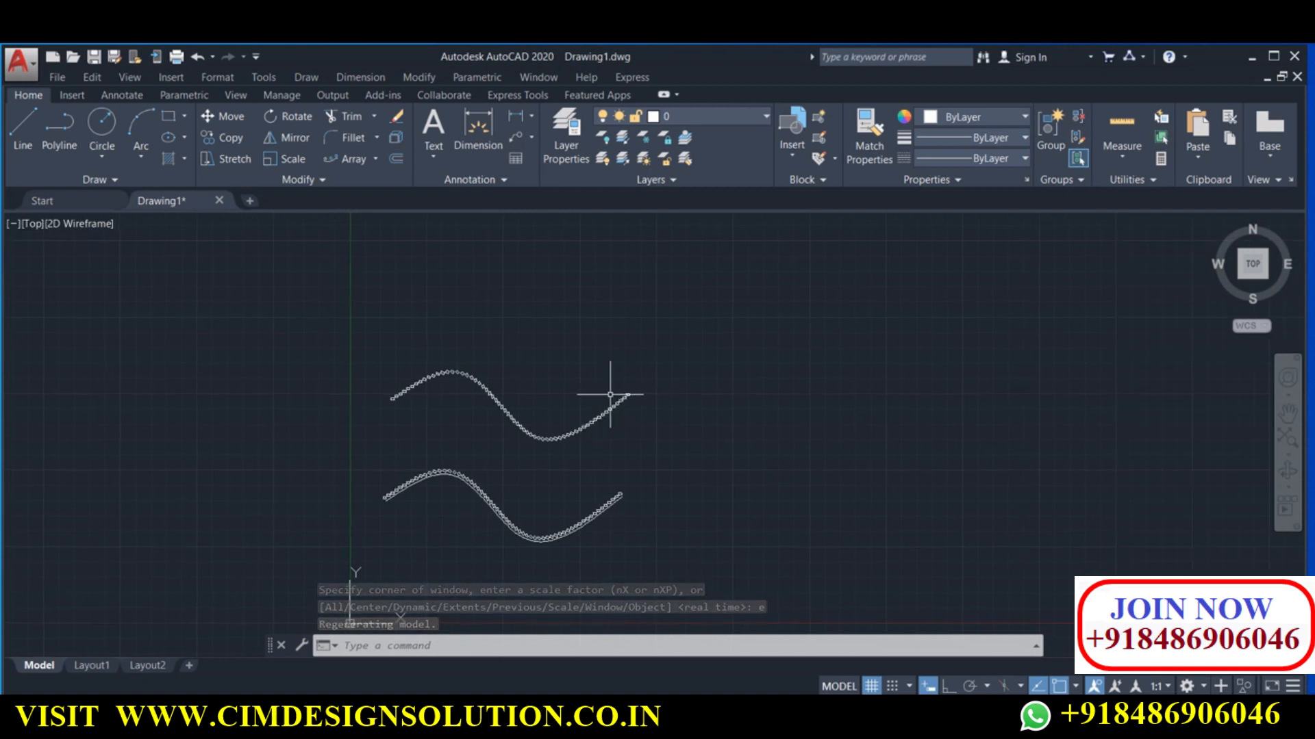
scroll(609, 391, up, 5)
scroll(606, 345, down, 5)
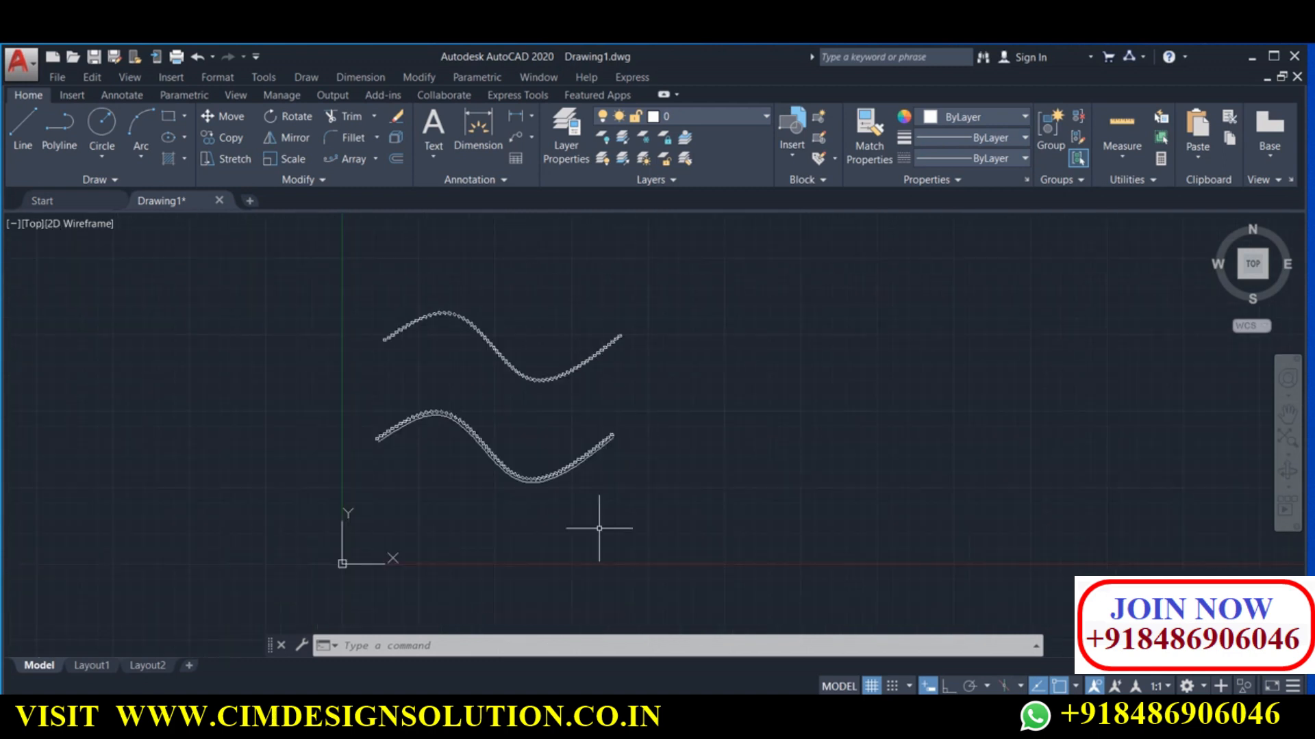
Select the lower spline and examine the grip at its right end
scroll(599, 529, up, 4)
click(587, 453)
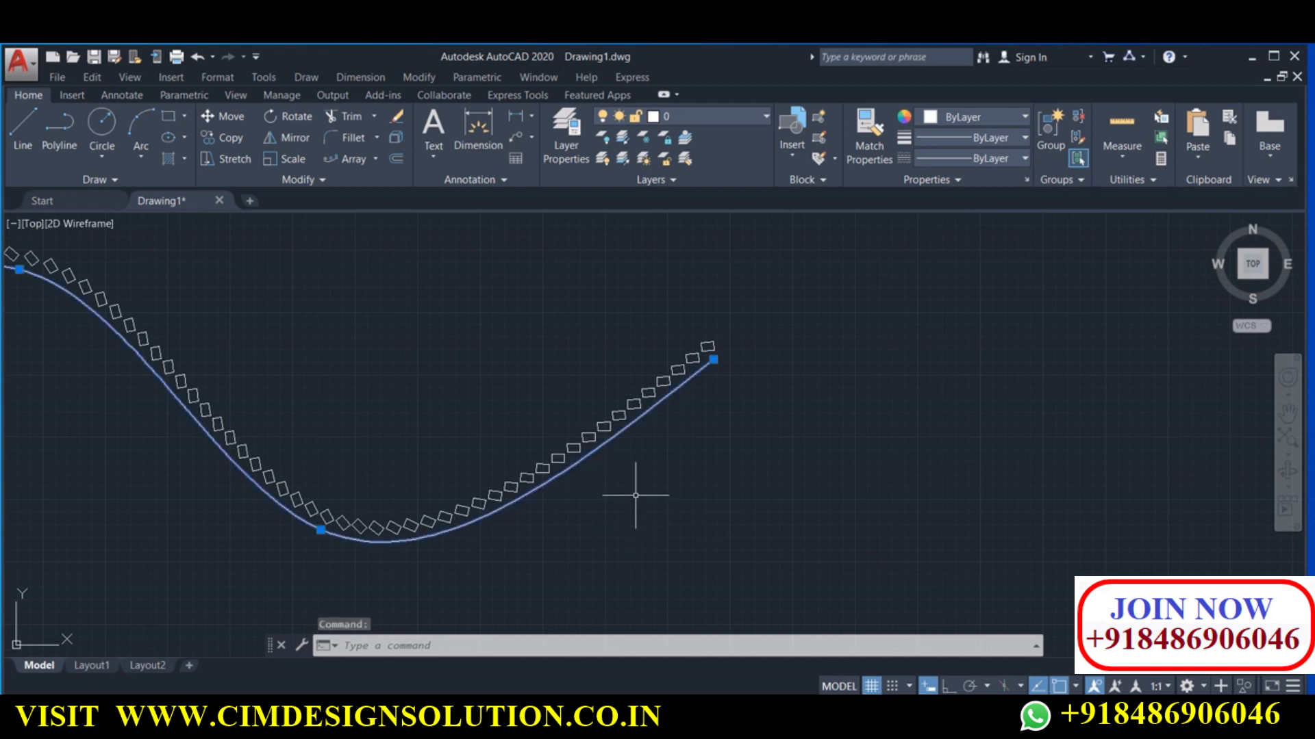
middle_drag(636, 496, 569, 540)
mouse_move(648, 404)
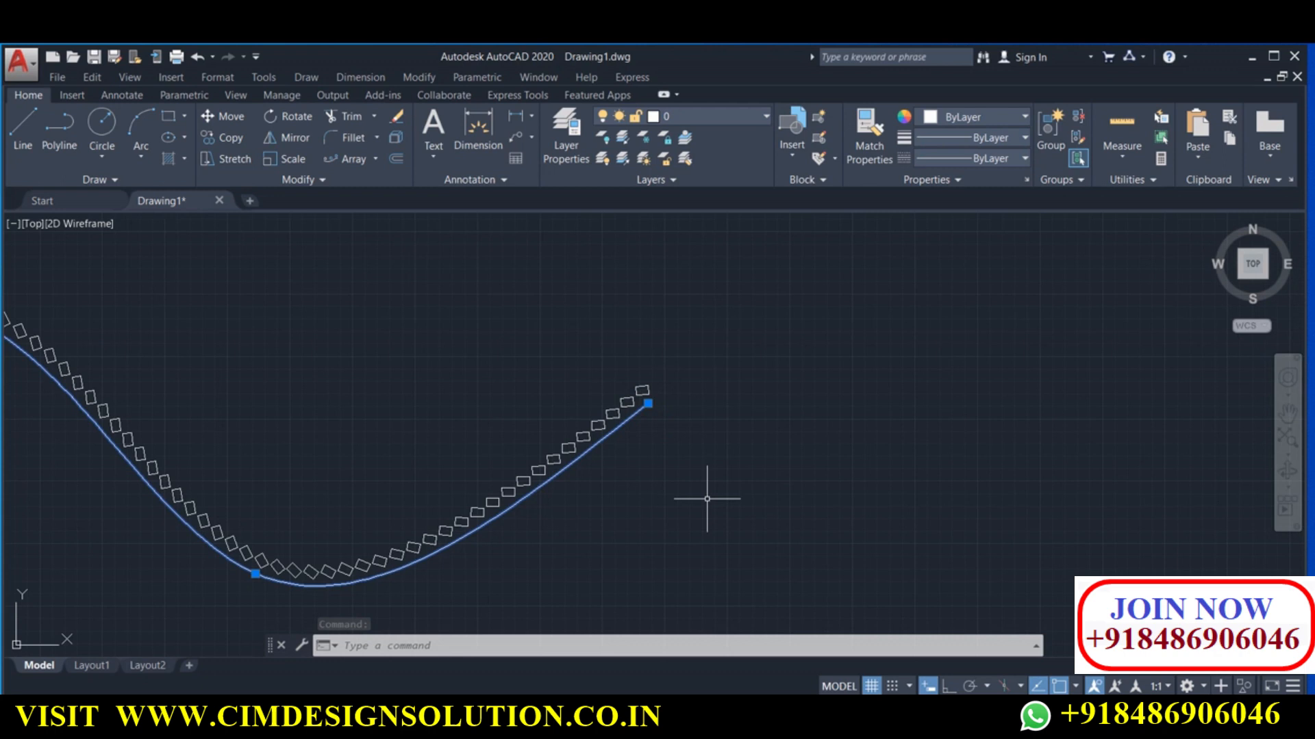
Draw an inclined line about 970 units long at about 60° to the right of the spline's end
click(23, 127)
click(771, 546)
click(893, 338)
right_click(894, 332)
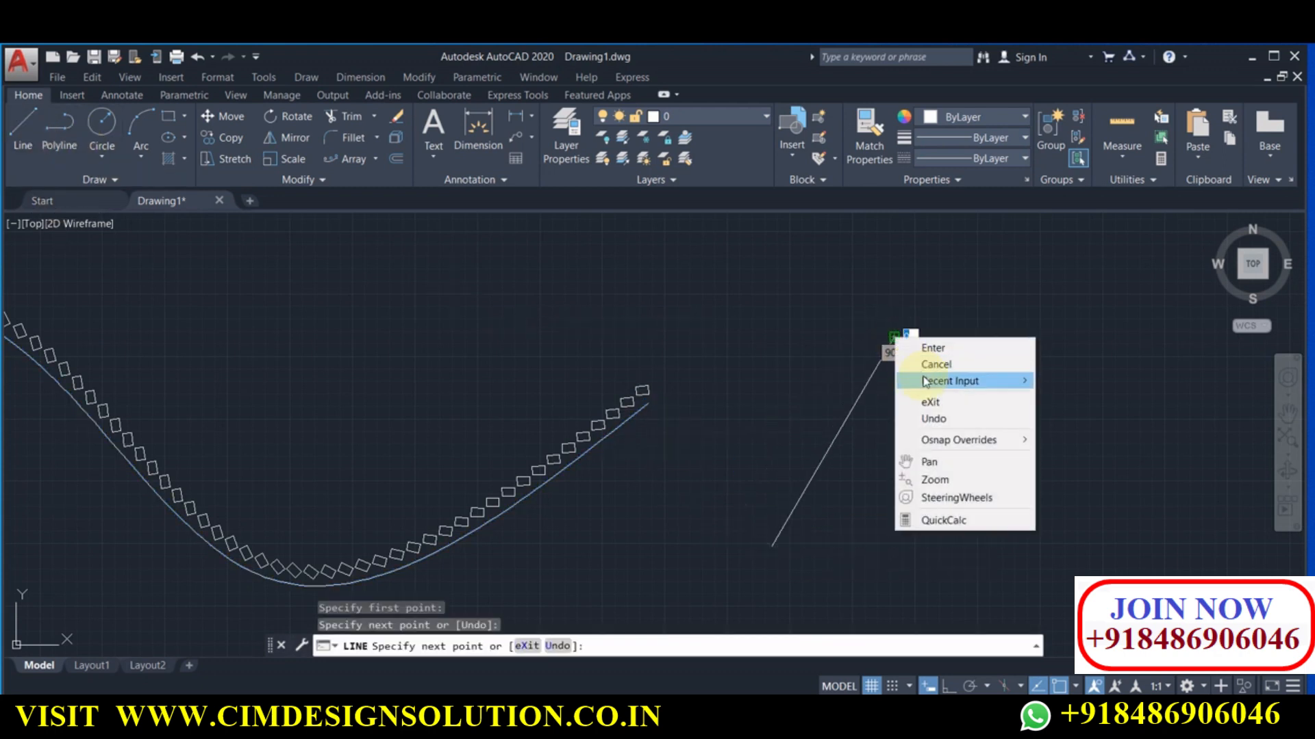
click(899, 337)
Select the inclined line and stretch its upper endpoint to the right using the endpoint's Stretch option
click(896, 343)
click(875, 341)
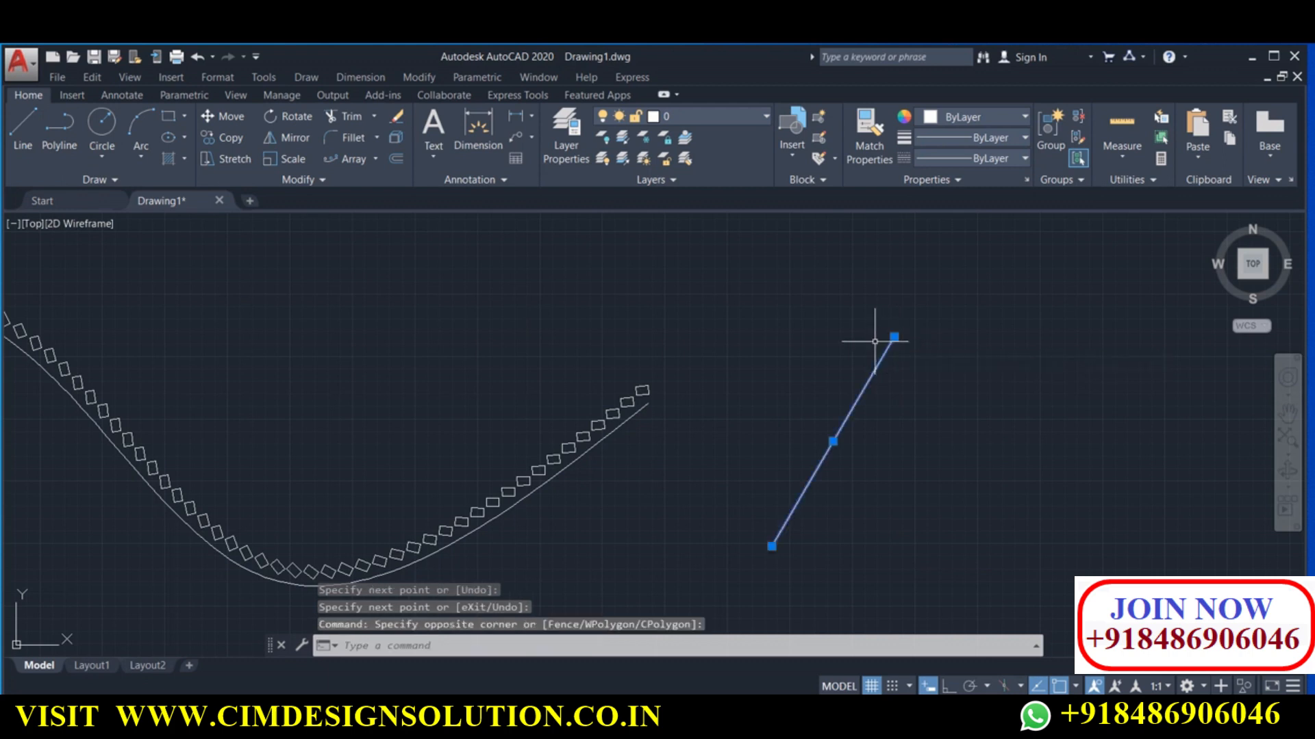
mouse_move(894, 337)
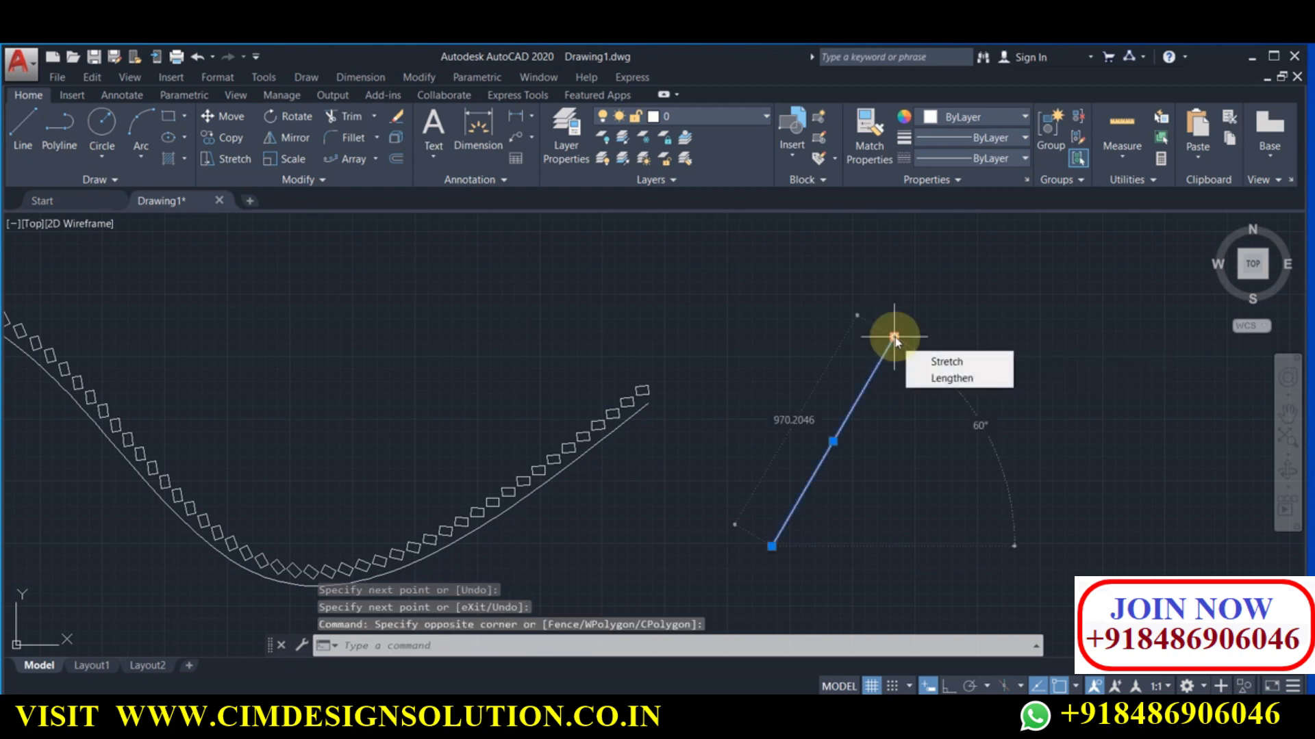
click(932, 366)
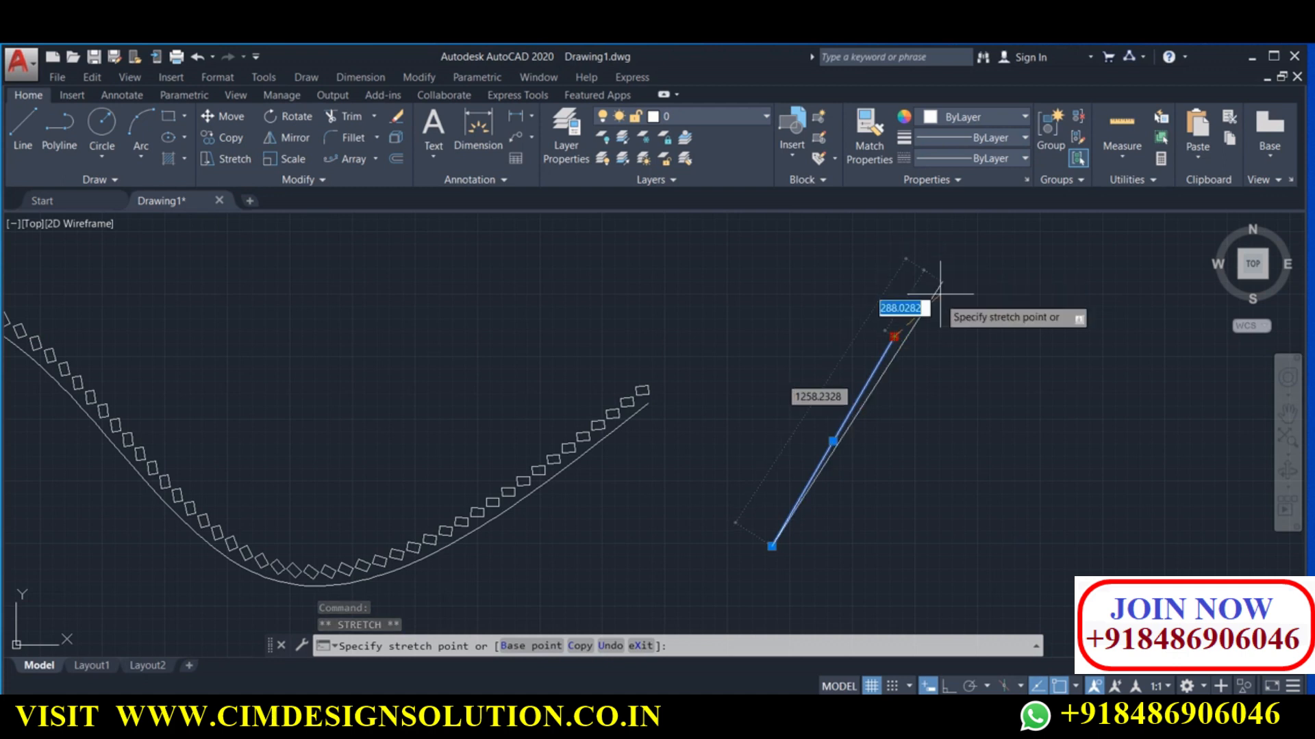
click(931, 337)
Lengthen the inclined line beyond its upper endpoint, keeping its direction
mouse_move(932, 337)
click(976, 376)
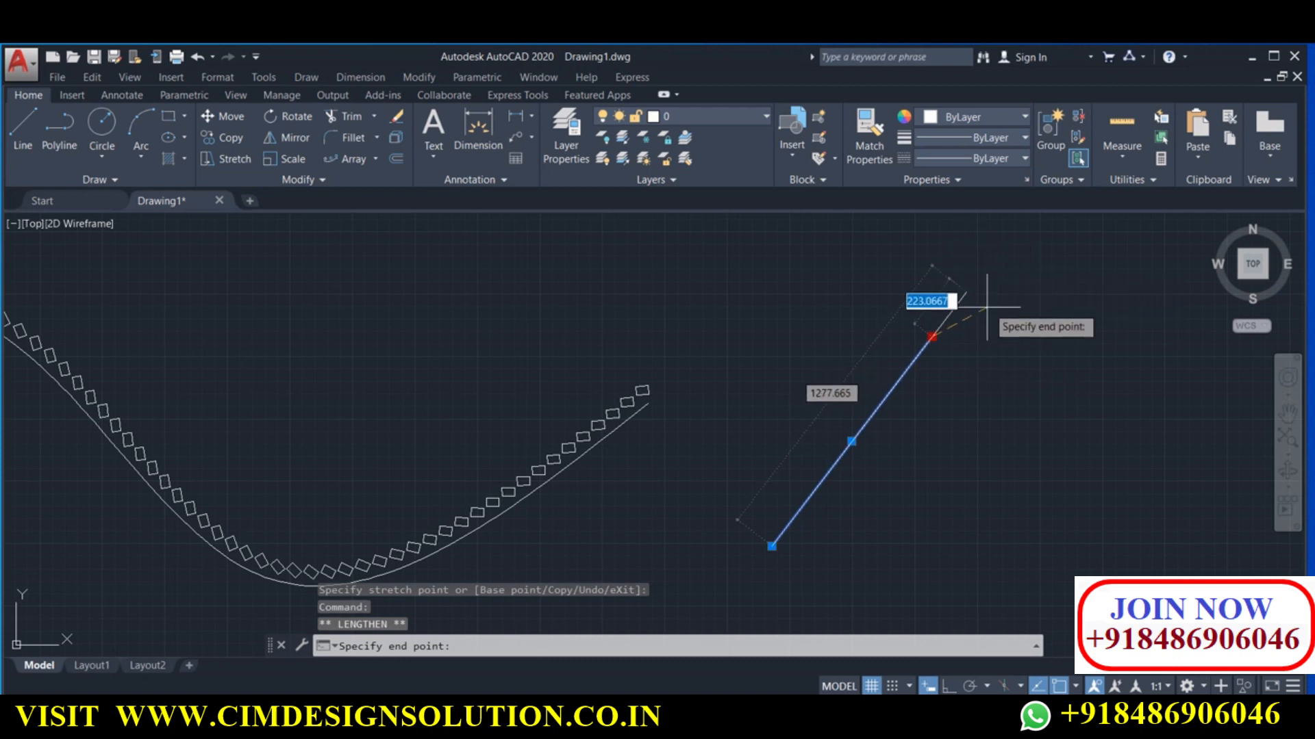
click(1014, 293)
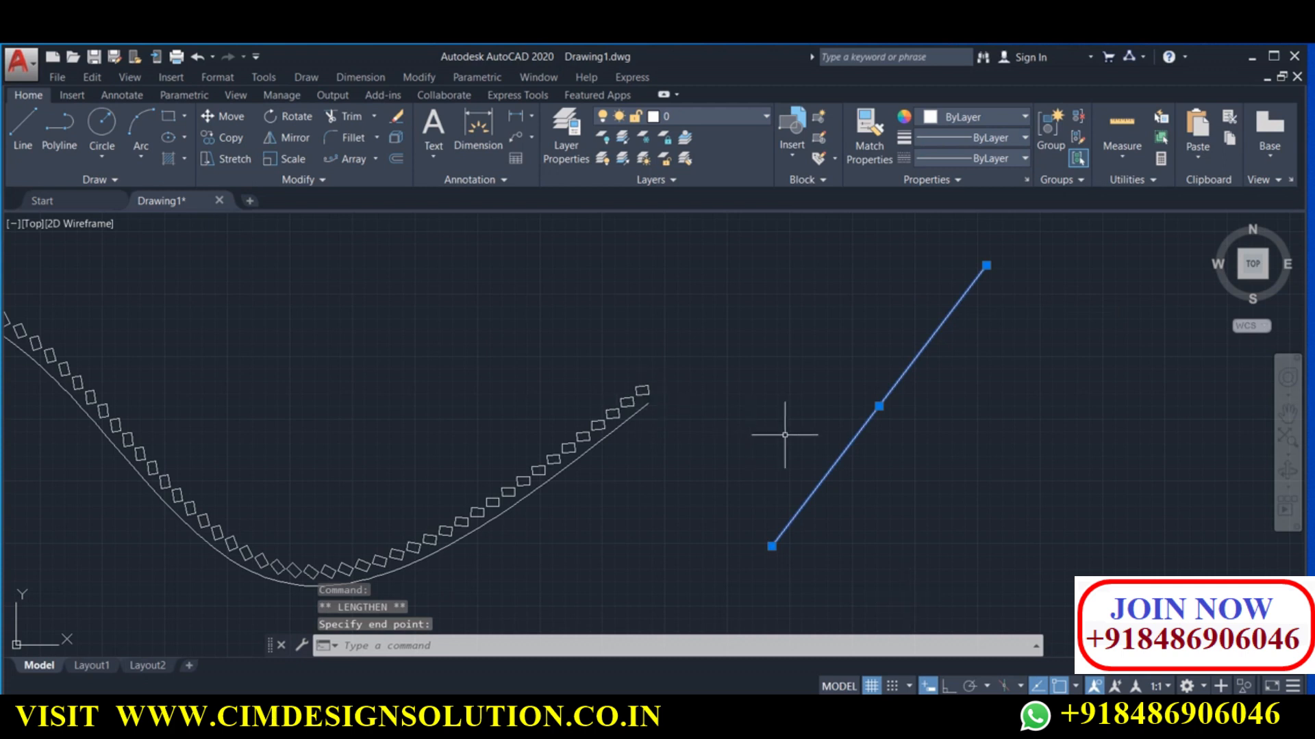
Draw a small circle just below the lowest part of the lower spline
scroll(784, 432, down, 2)
scroll(615, 445, up, 2)
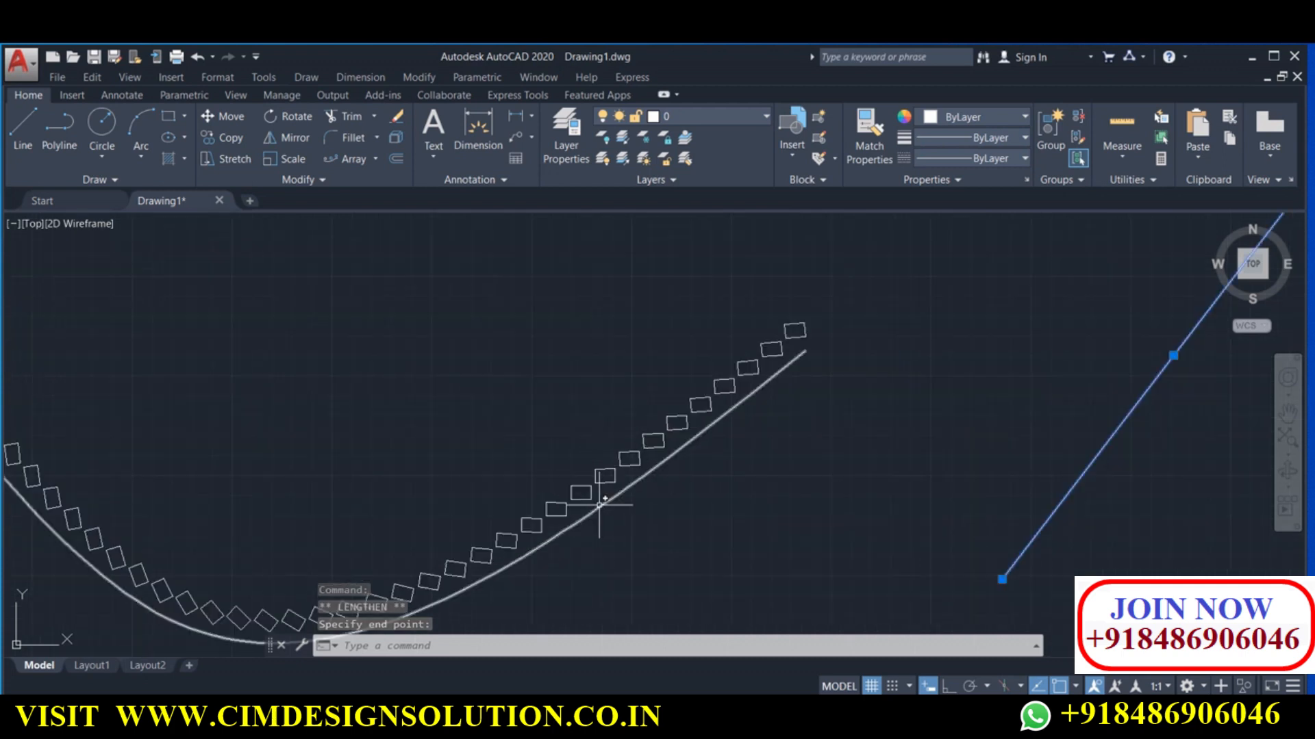
scroll(507, 394, down, 5)
click(101, 122)
click(515, 485)
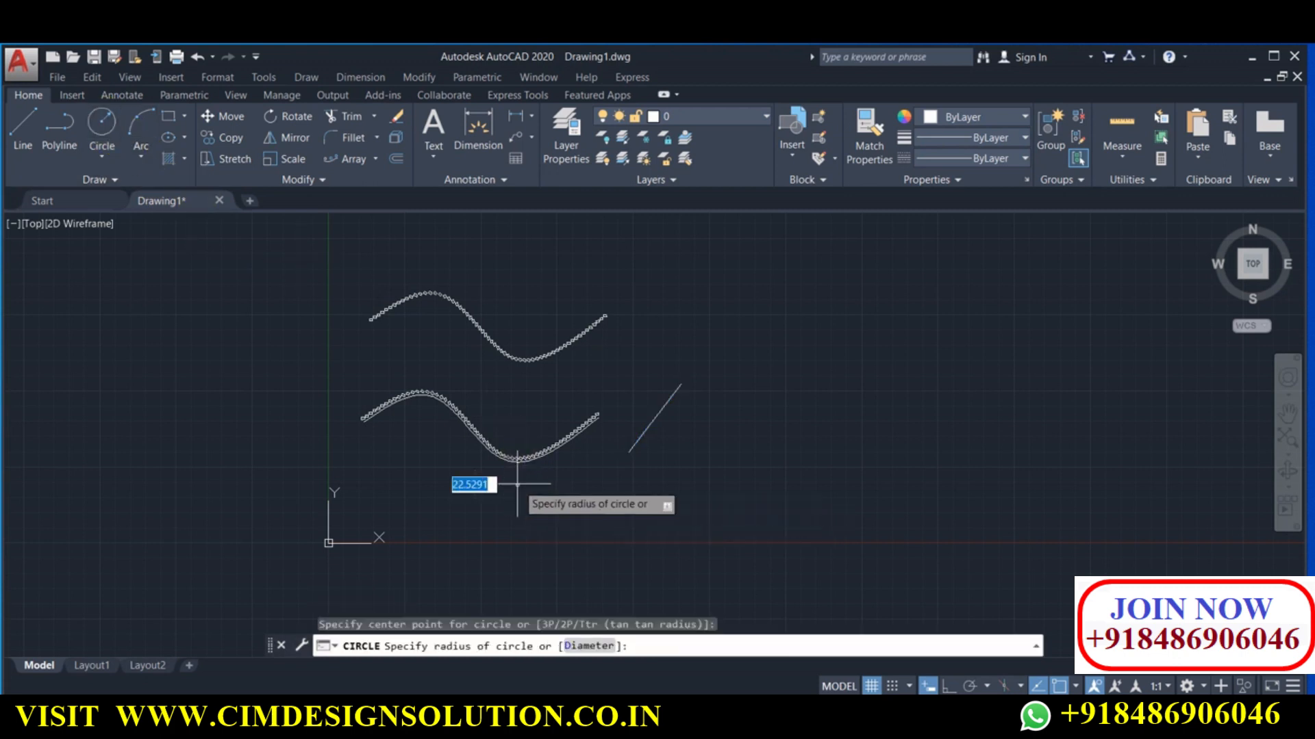
click(524, 479)
scroll(509, 484, up, 5)
scroll(661, 419, up, 3)
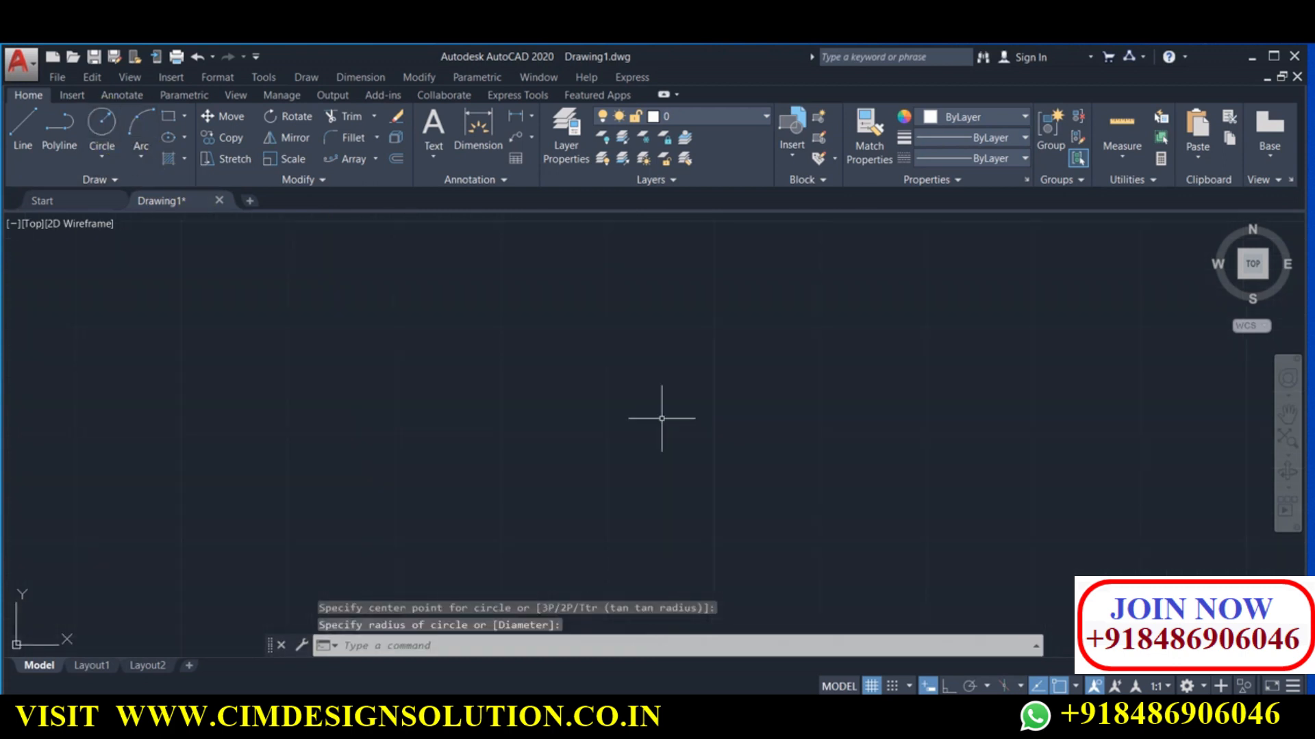
scroll(657, 420, down, 3)
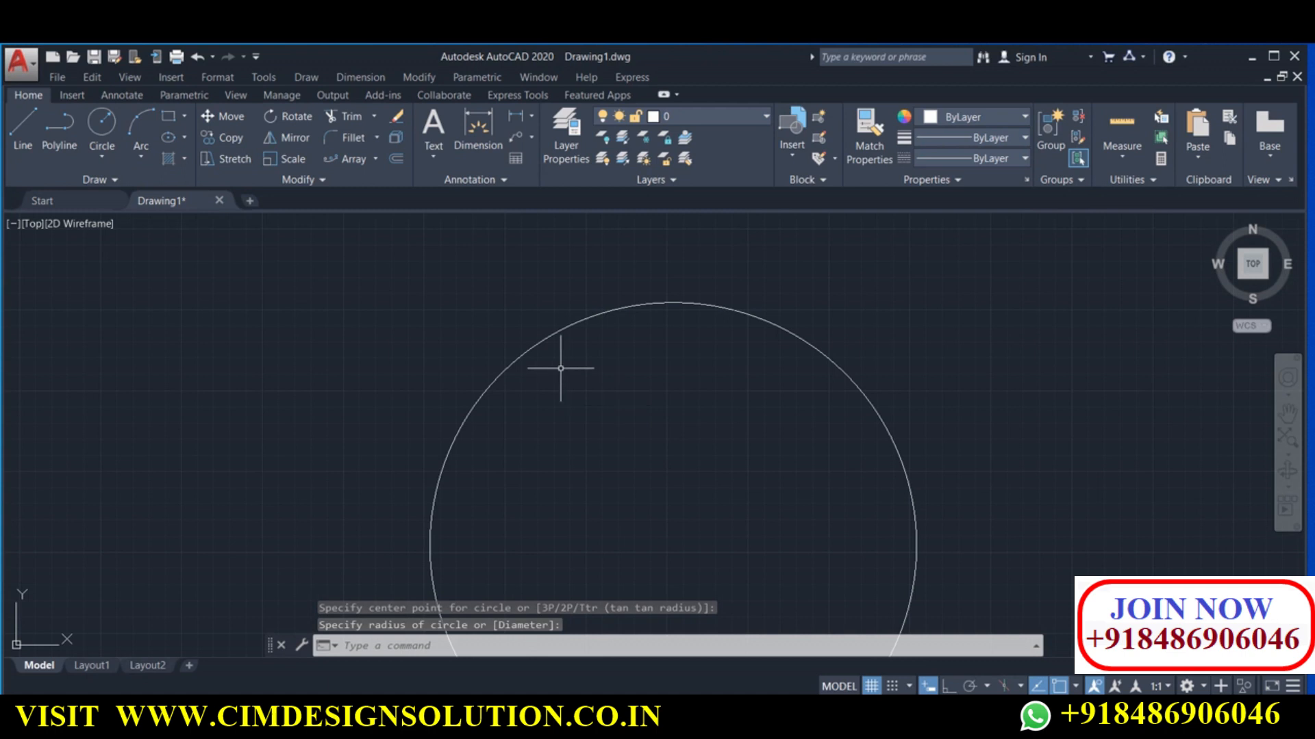
scroll(625, 297, down, 4)
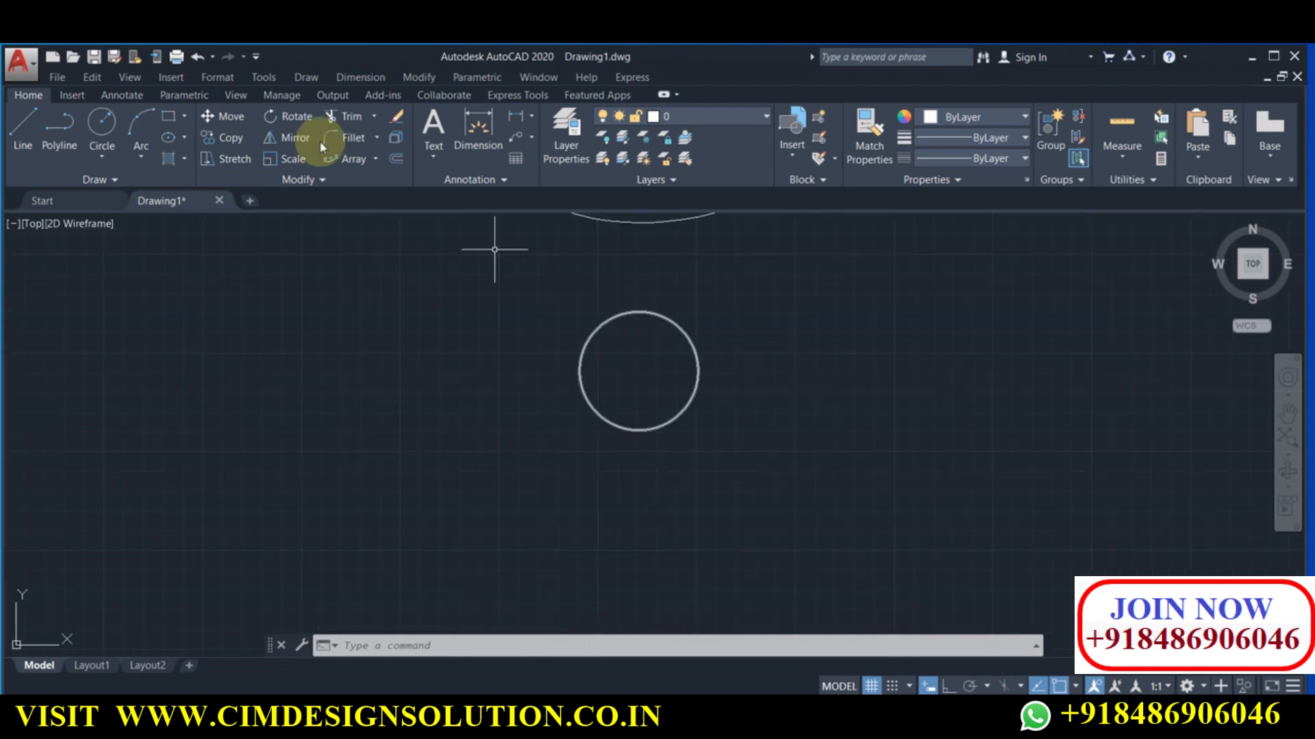
Regenerate the entire drawing so the small circle displays smoothly
click(131, 77)
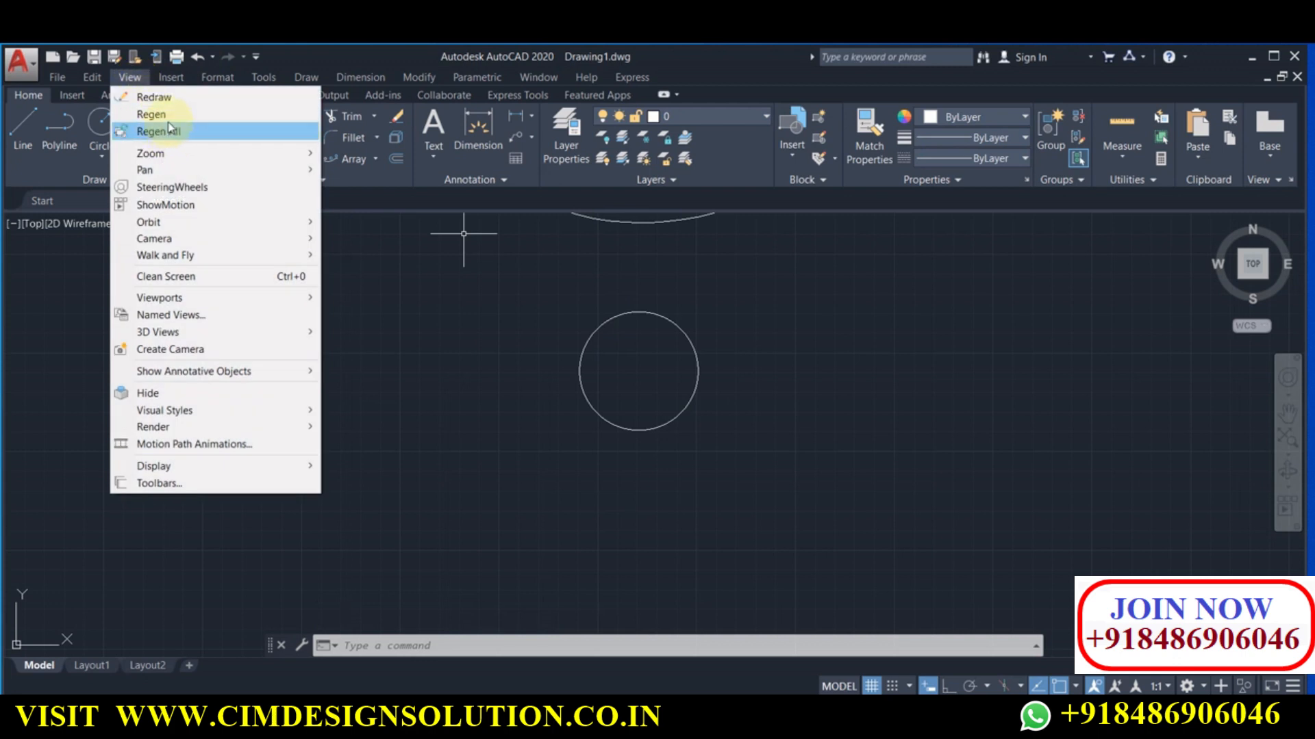
click(176, 140)
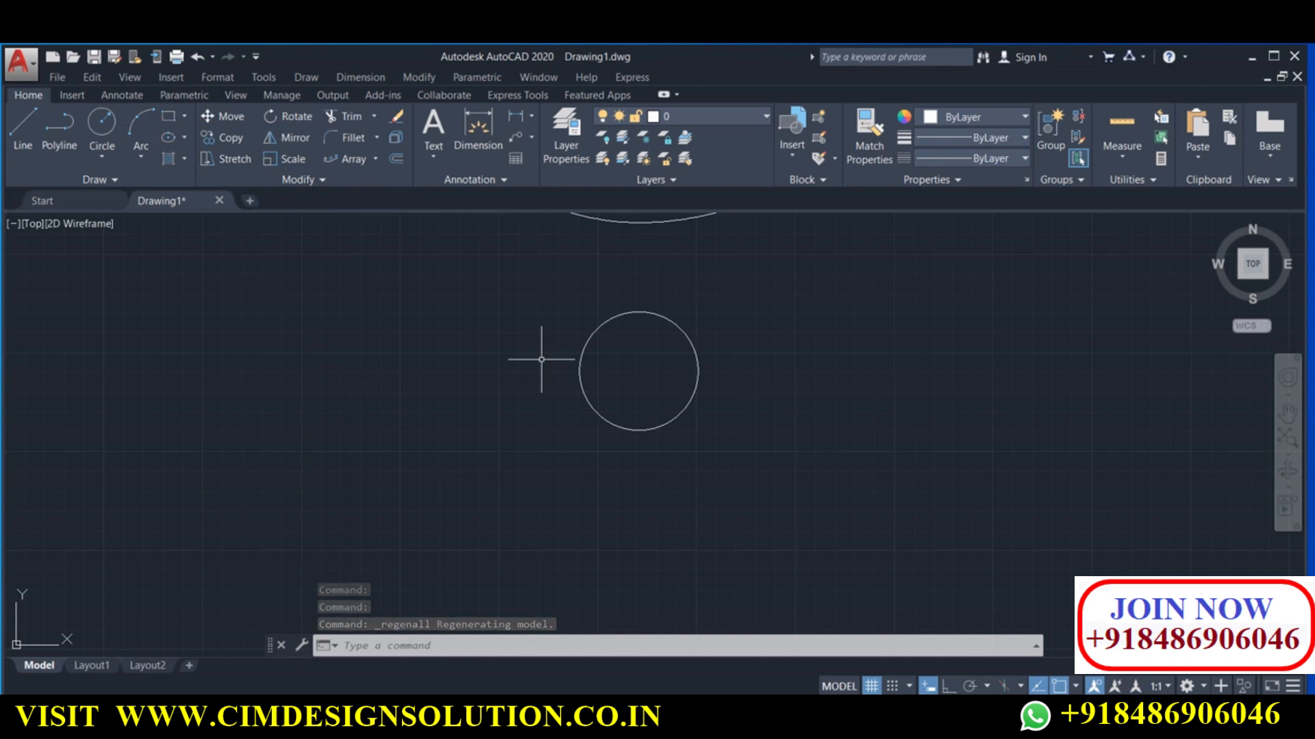
scroll(541, 360, down, 5)
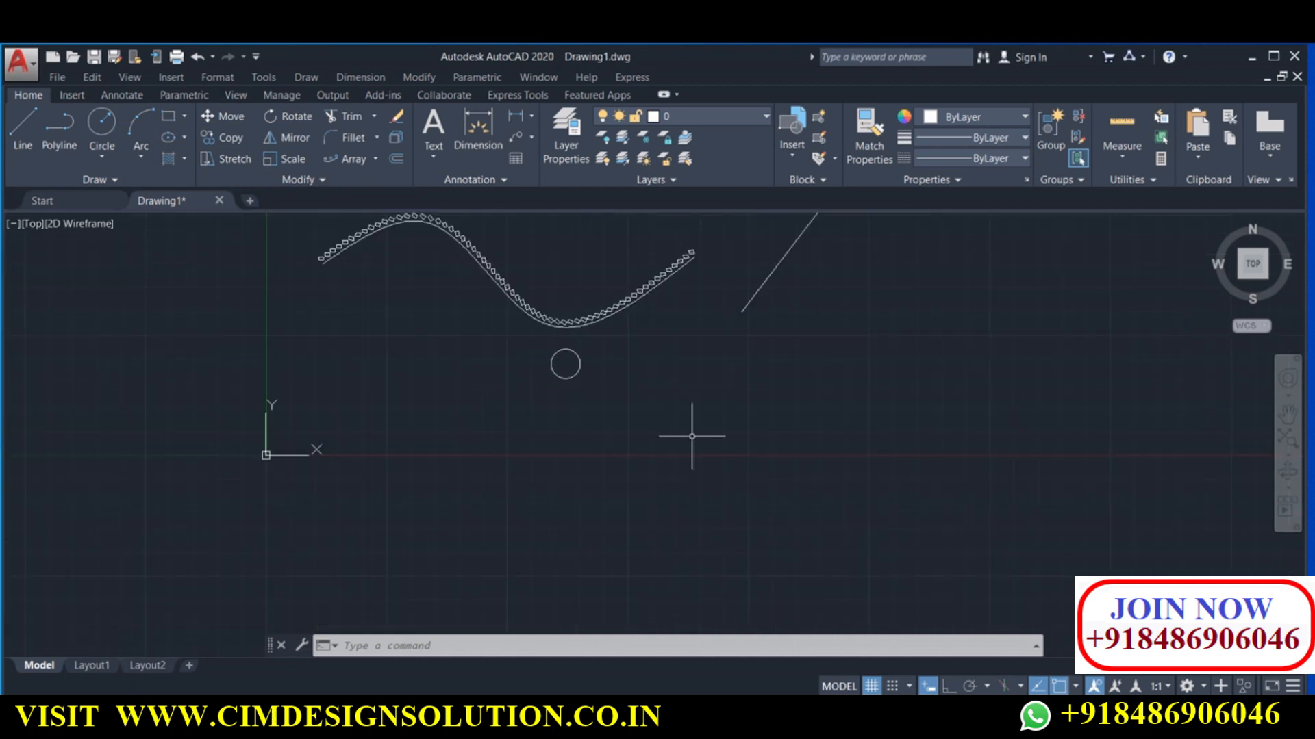
middle_drag(693, 434, 656, 518)
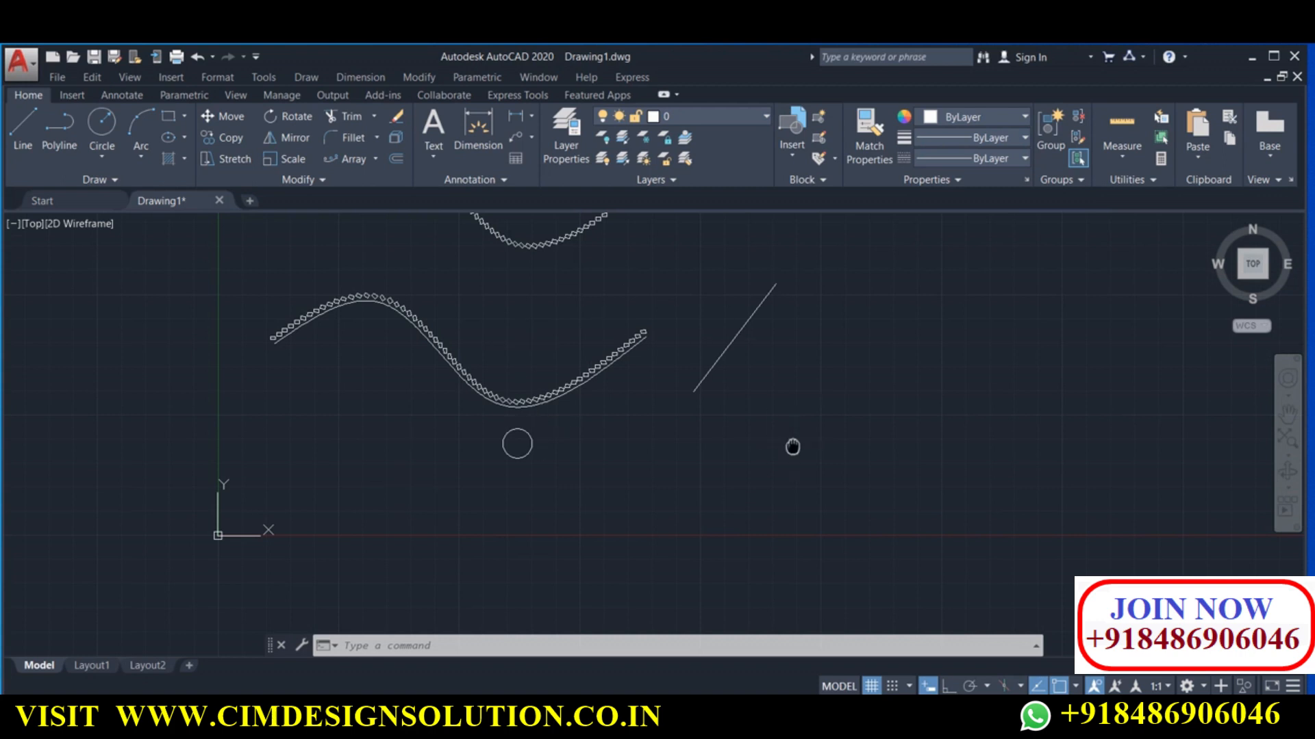
middle_drag(792, 446, 757, 475)
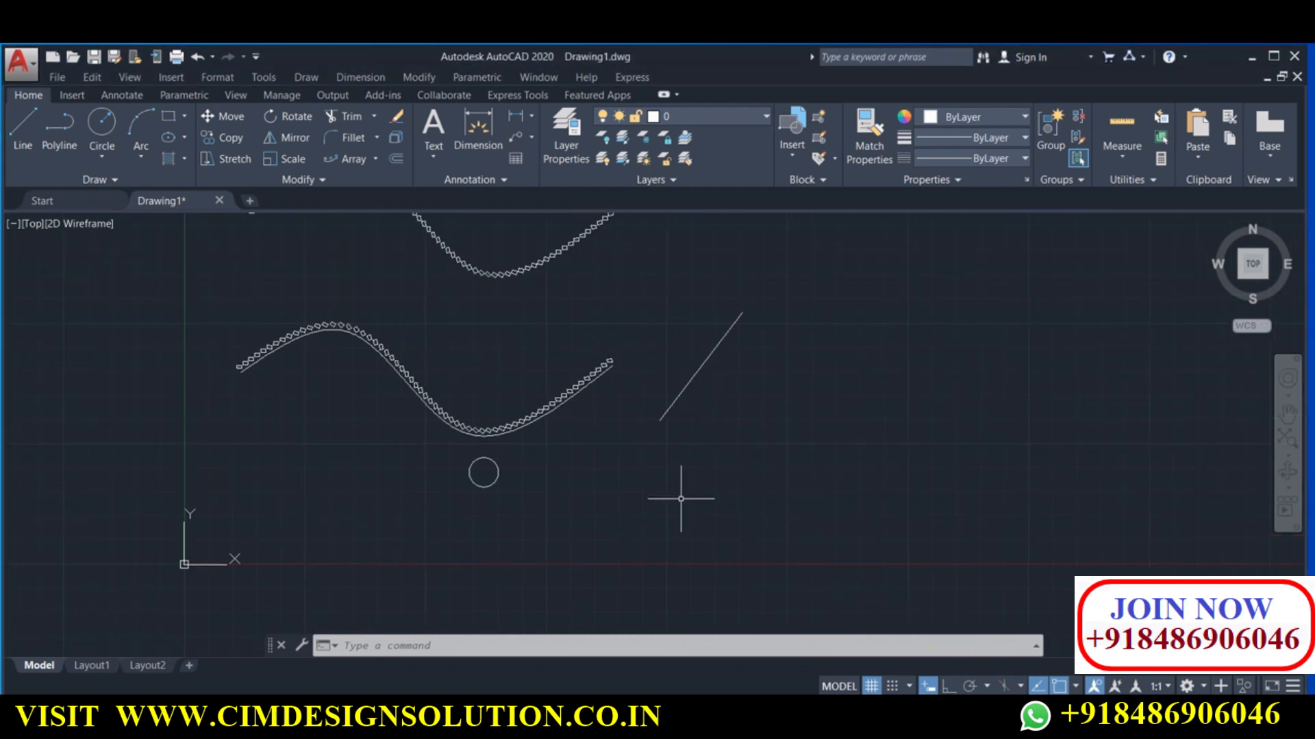
Select all the objects in the drawing and delete them
click(854, 537)
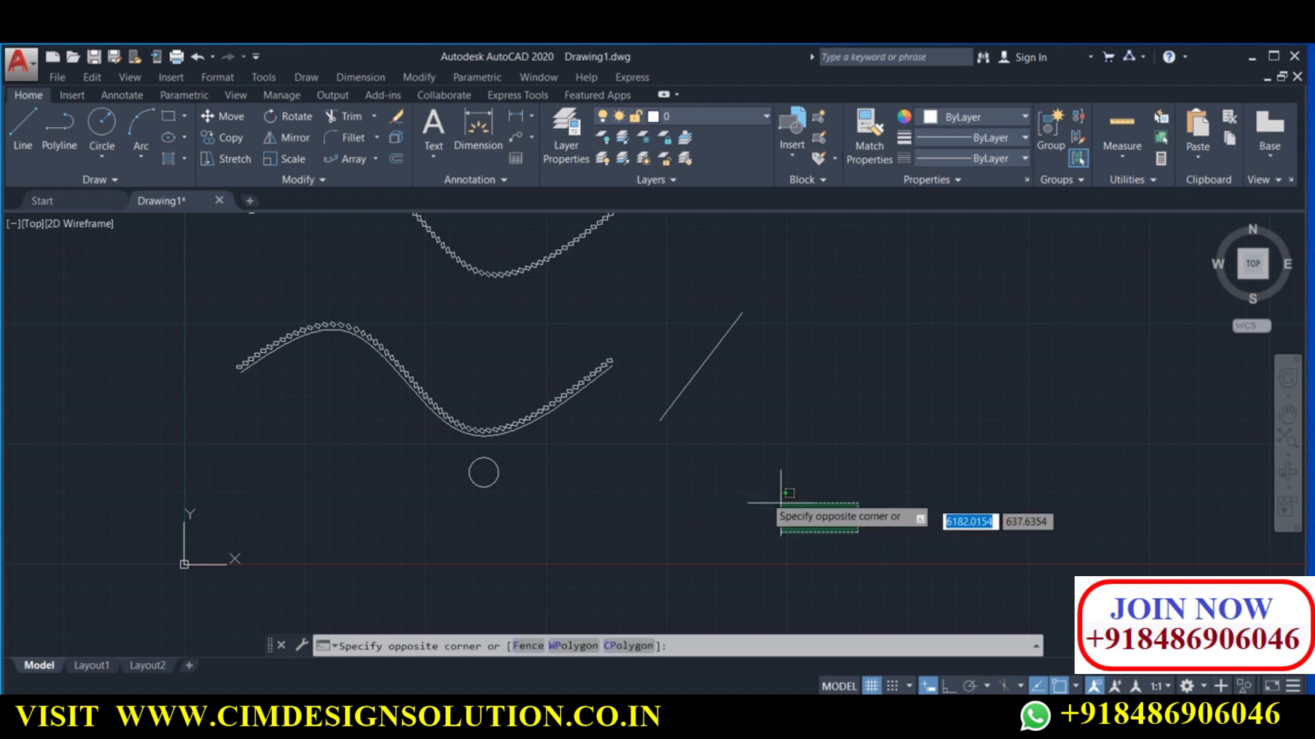
click(449, 247)
scroll(620, 399, down, 4)
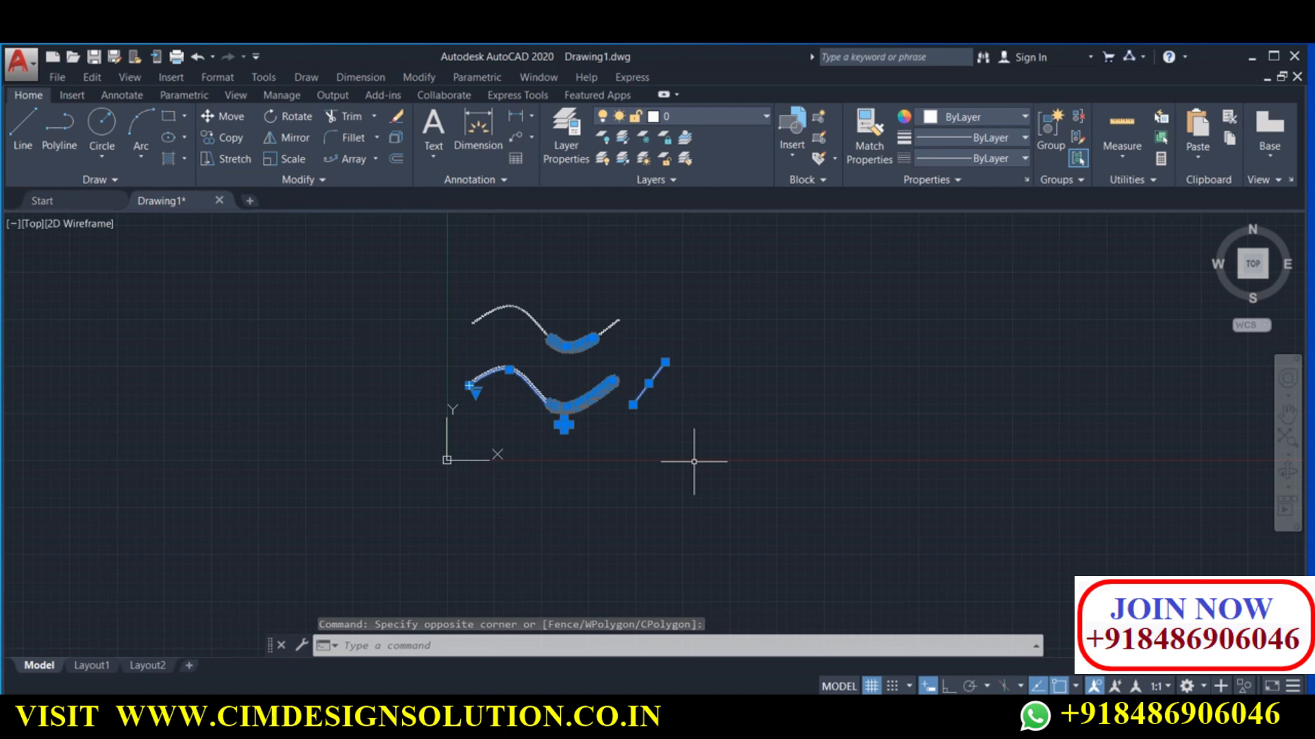
key(ctrl+a)
key(Delete)
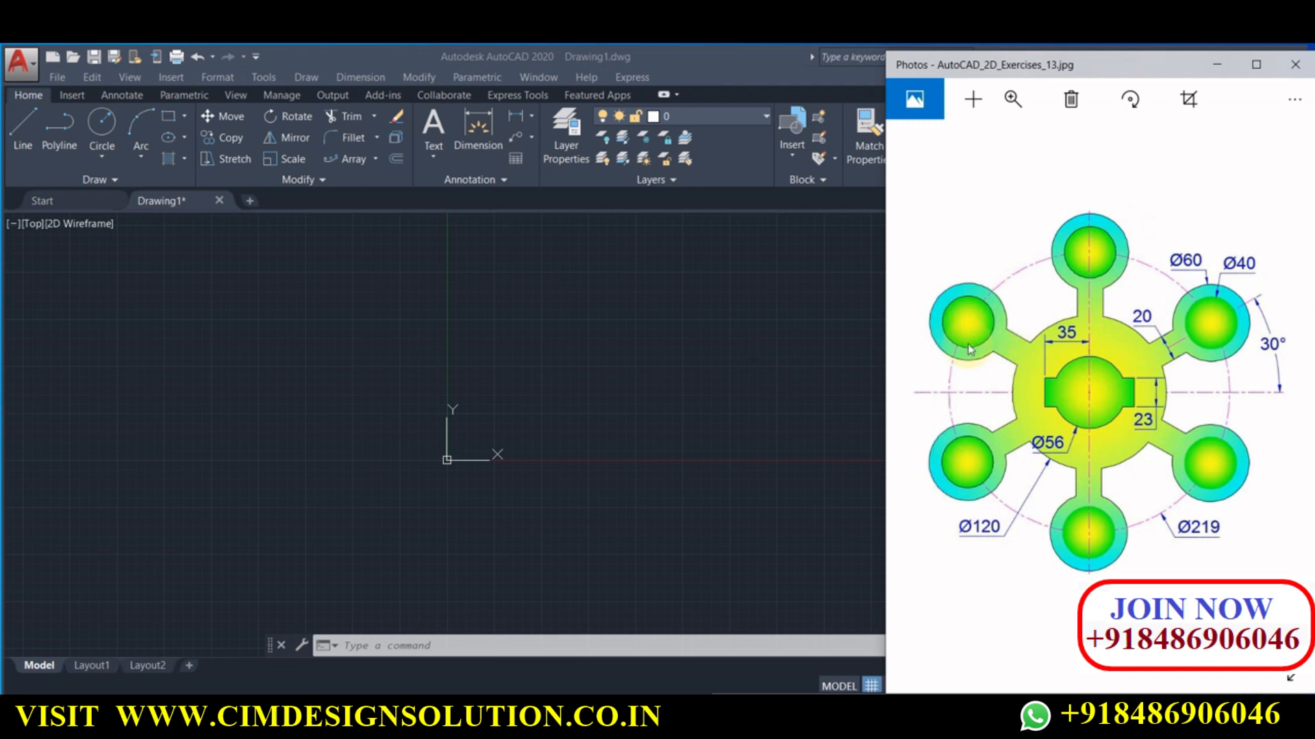
Switch to the AutoCAD window and narrow it to fit beside the exercise image AutoCAD_2D_Exercises_13.jpg
click(855, 291)
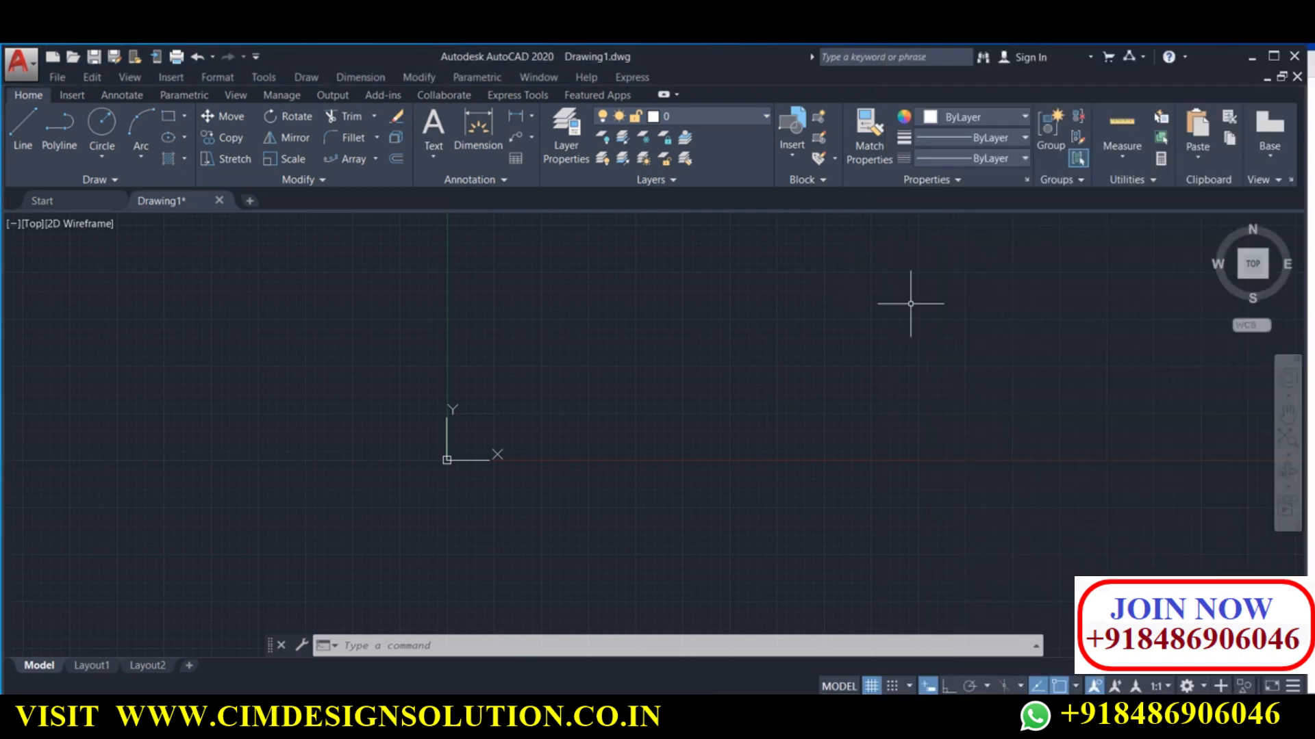
drag(1226, 549, 910, 520)
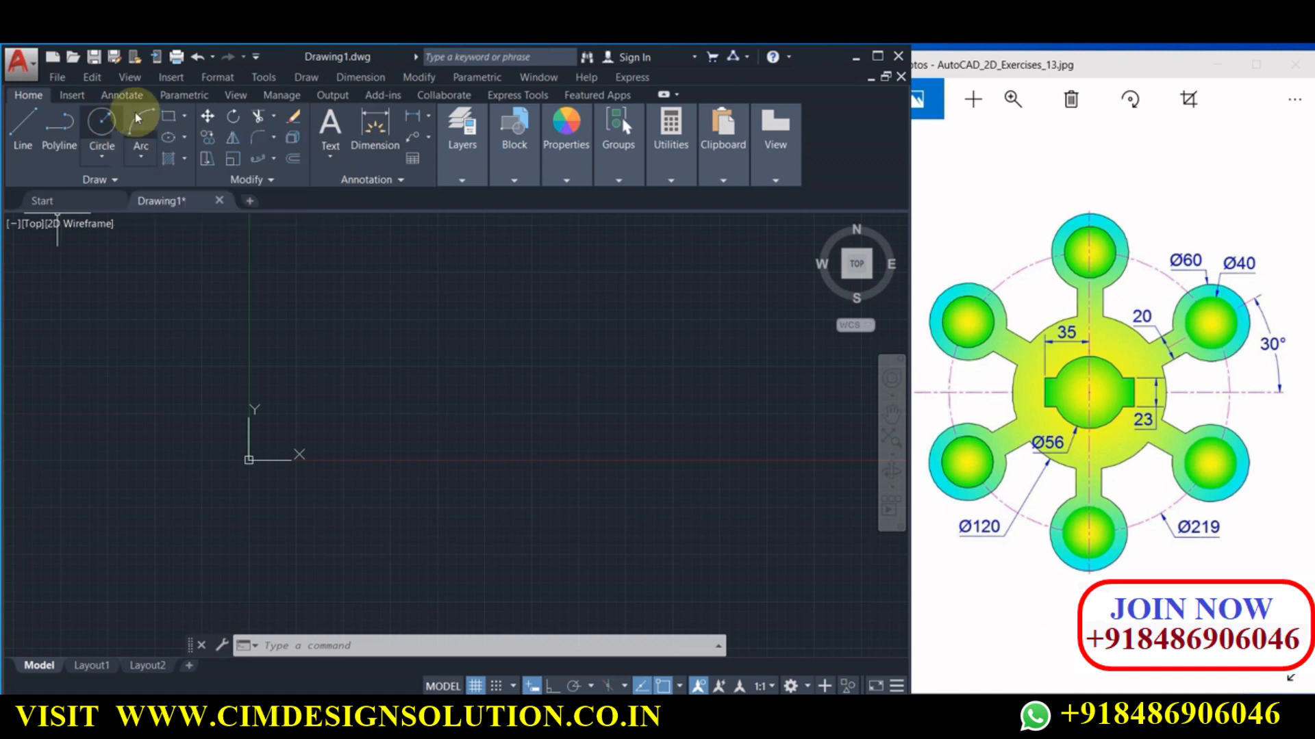
Draw one vertical and one horizontal construction line crossing at the same point, with Ortho mode on
text(XLine)
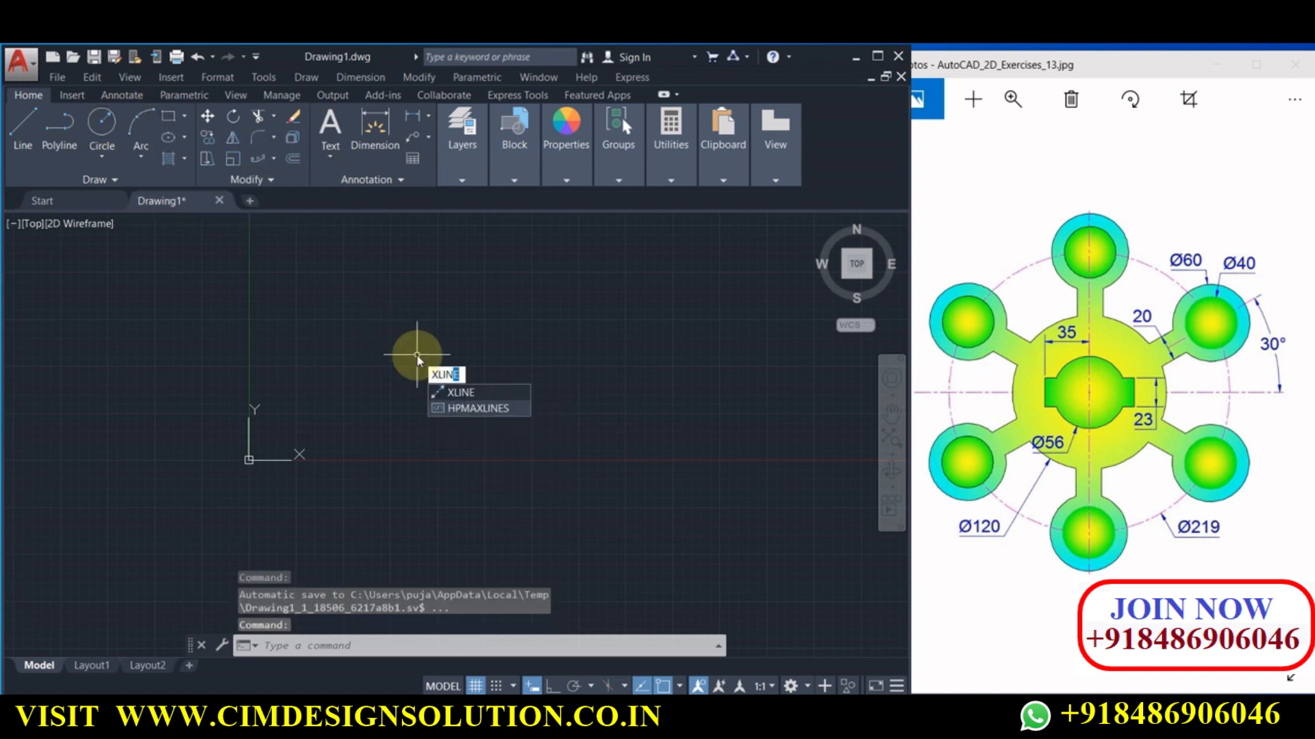
key(Return)
click(617, 417)
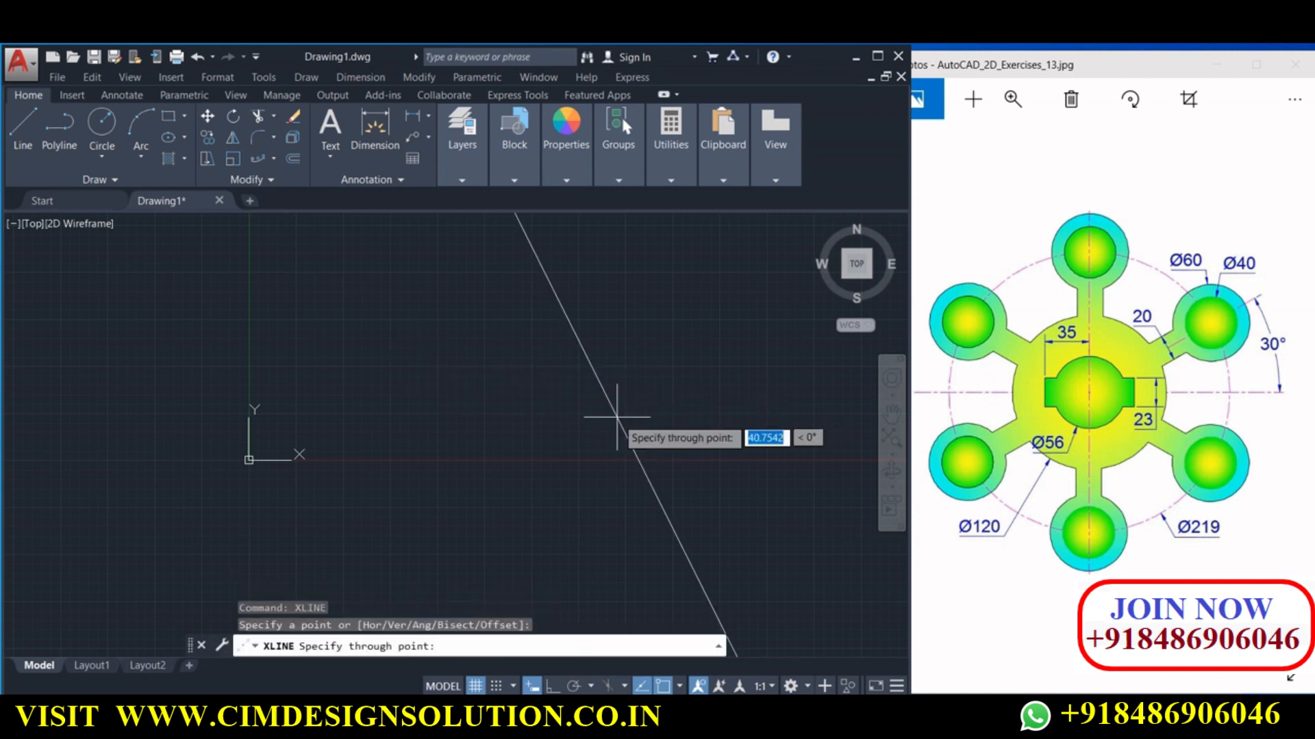
click(553, 687)
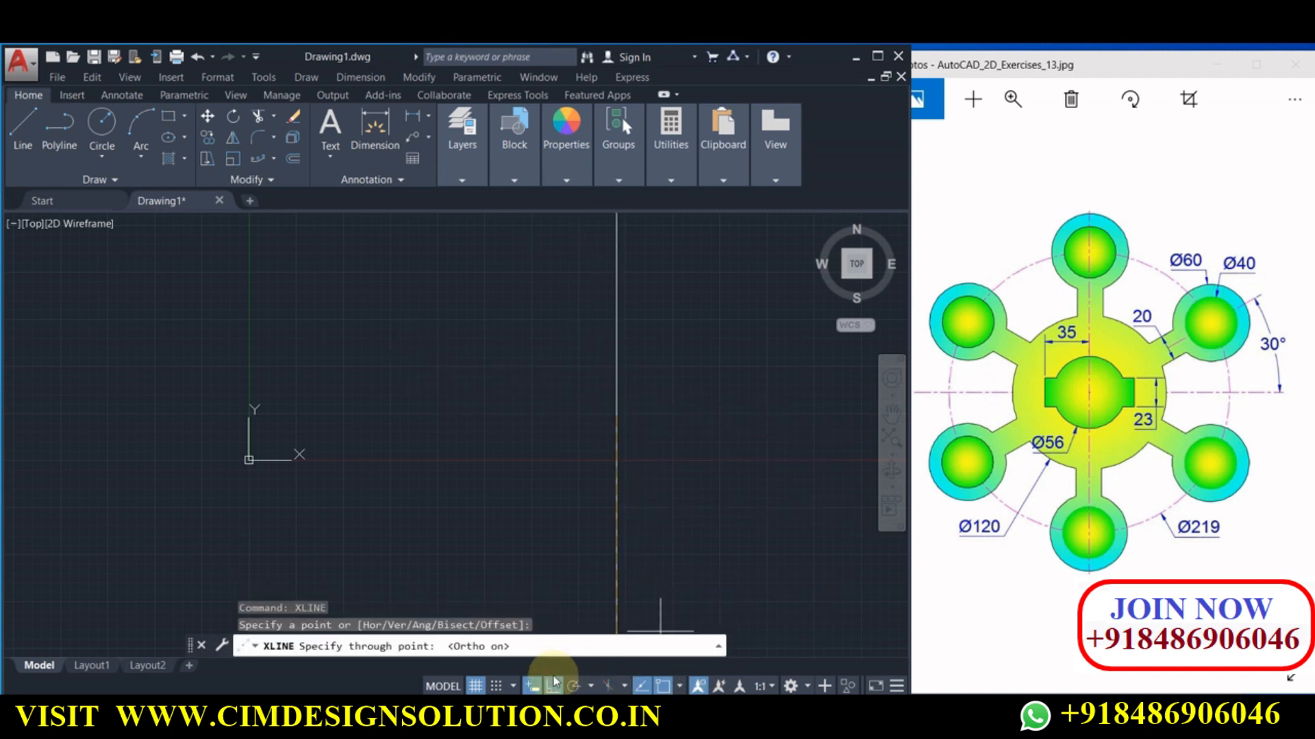
click(653, 416)
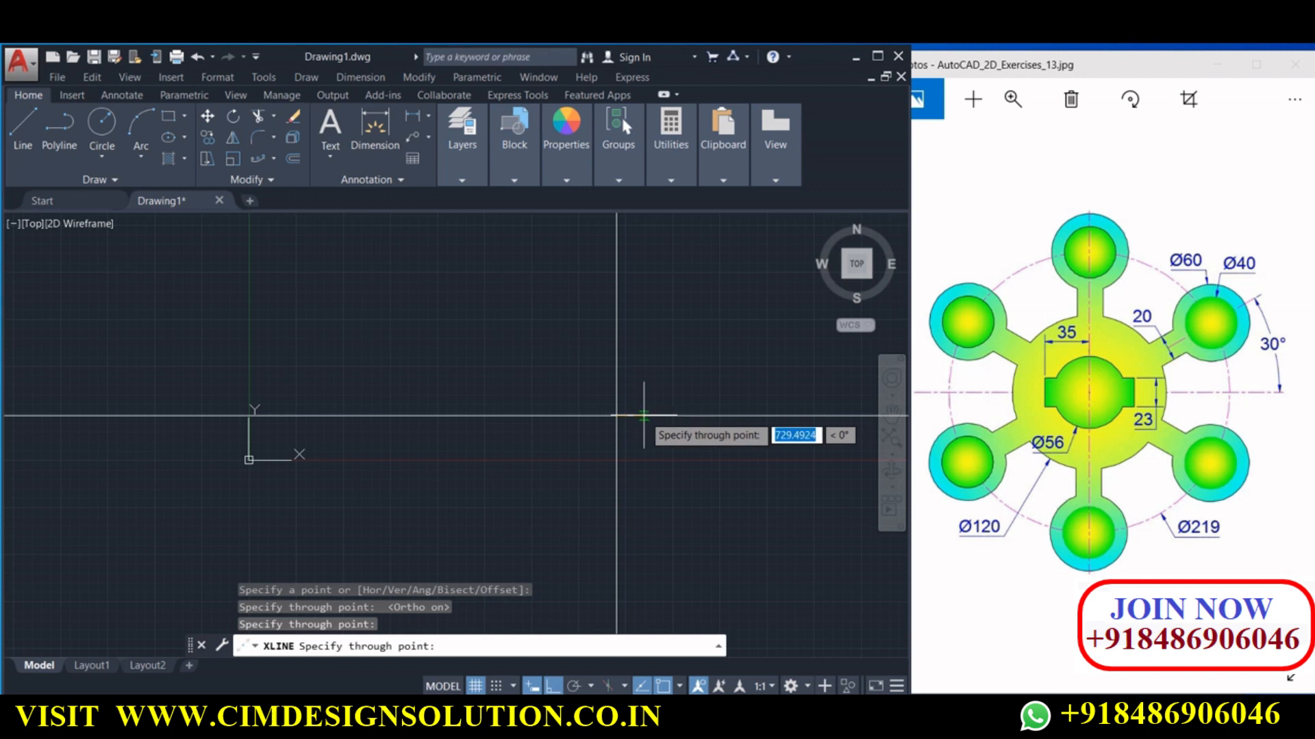
key(Return)
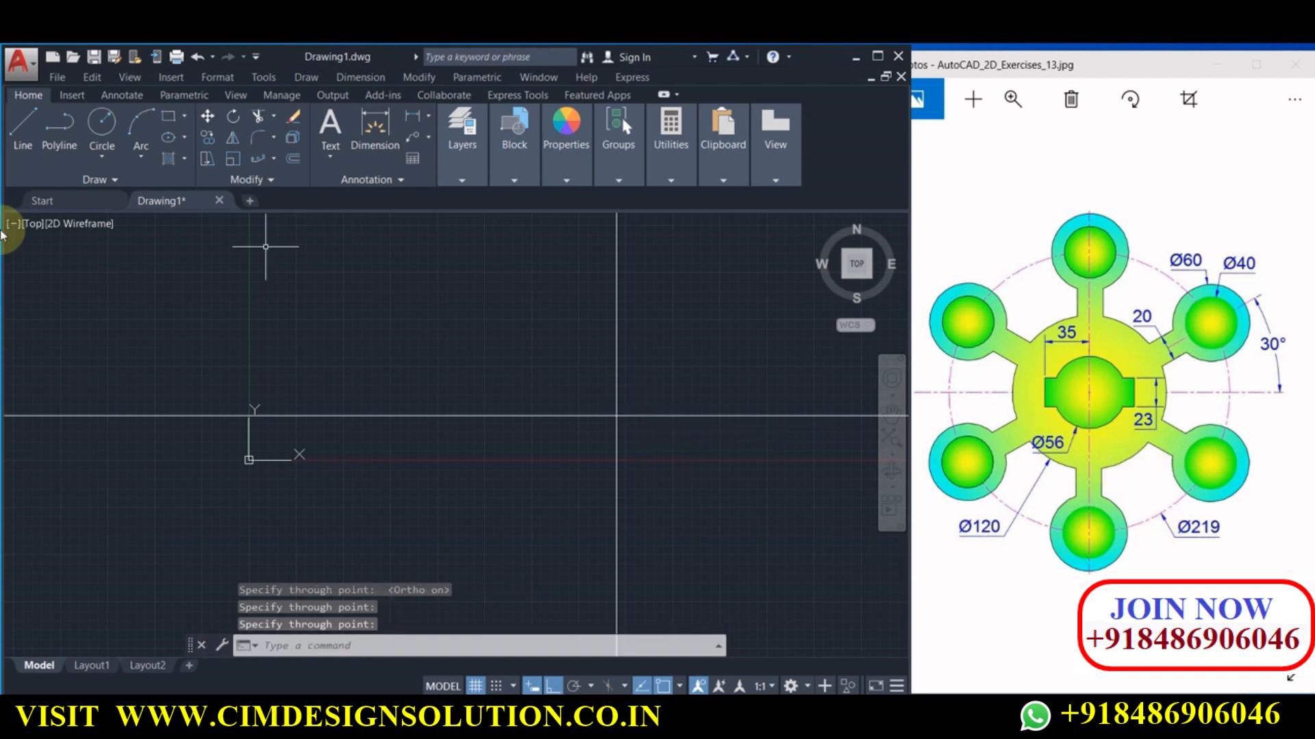
Draw a circle about 4355 in diameter centered on the intersection of the two construction lines
click(109, 218)
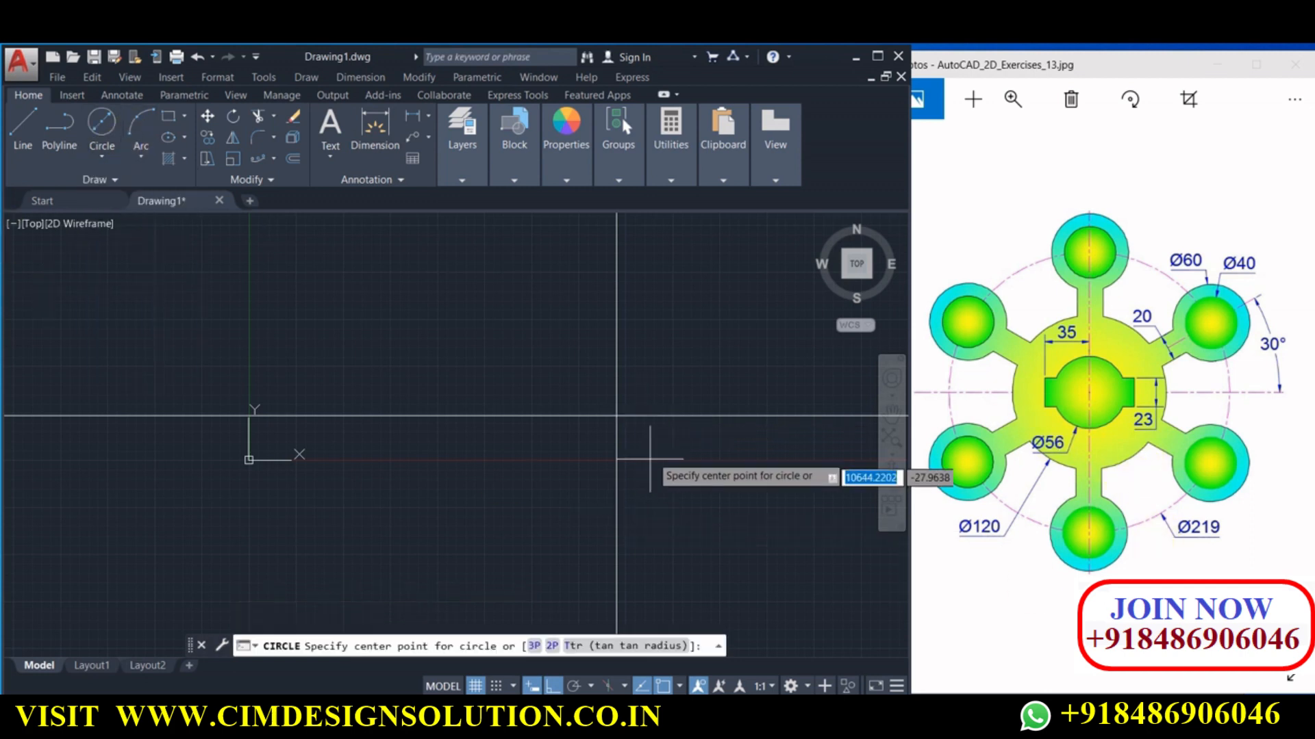
click(616, 415)
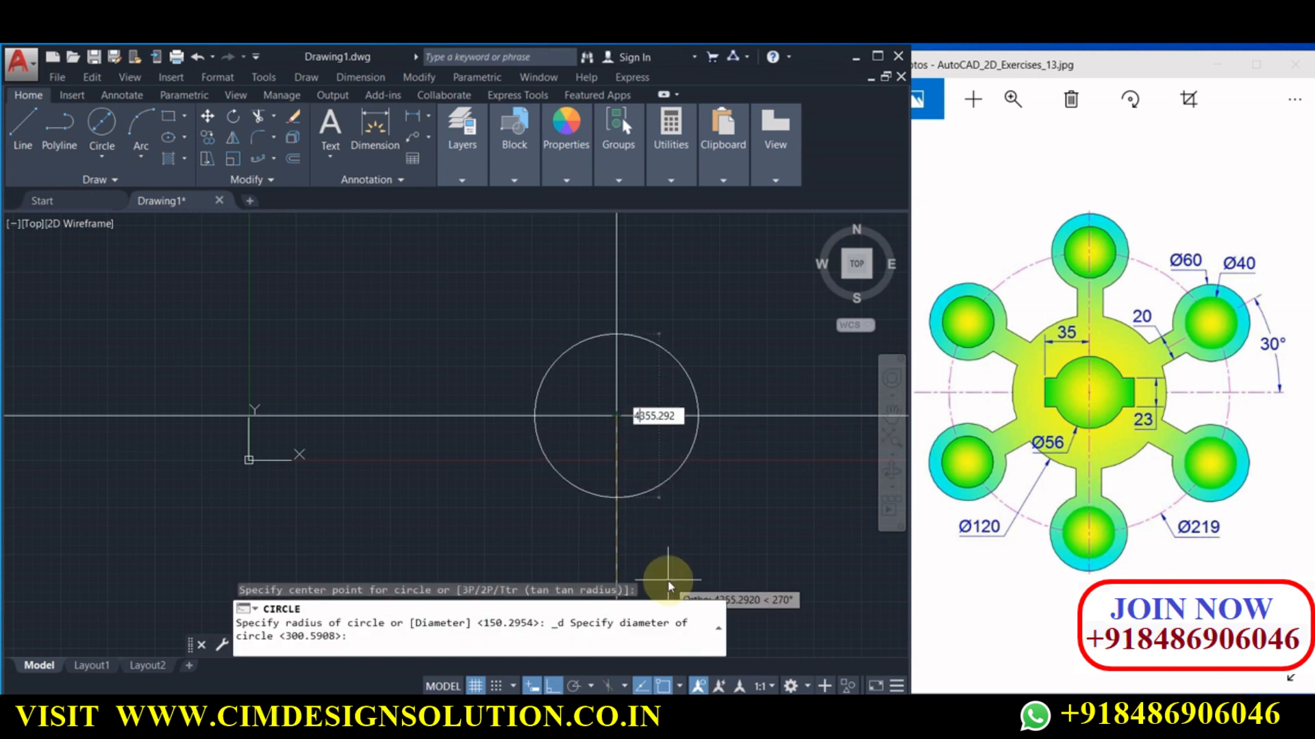
click(669, 586)
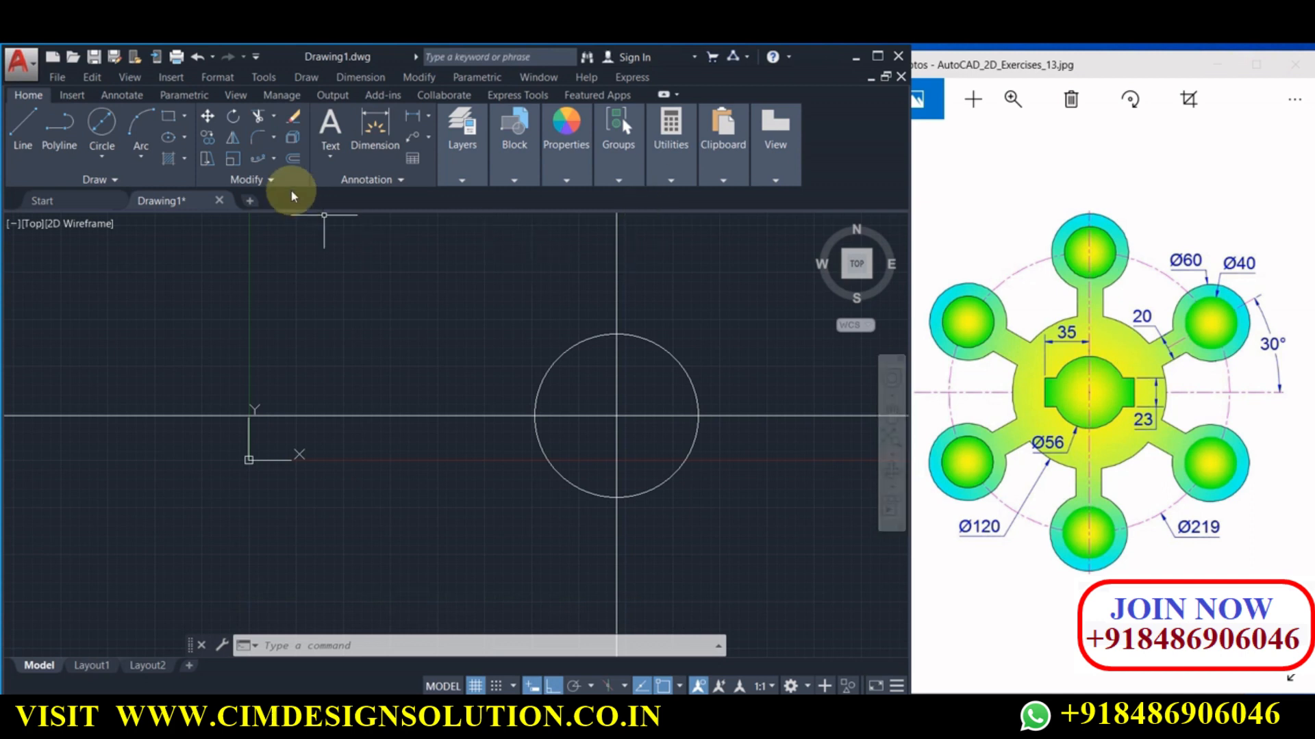
Undo the previous offset and offset the vertical construction line 35 units to the left of the circle's center
key(ctrl+z)
click(295, 160)
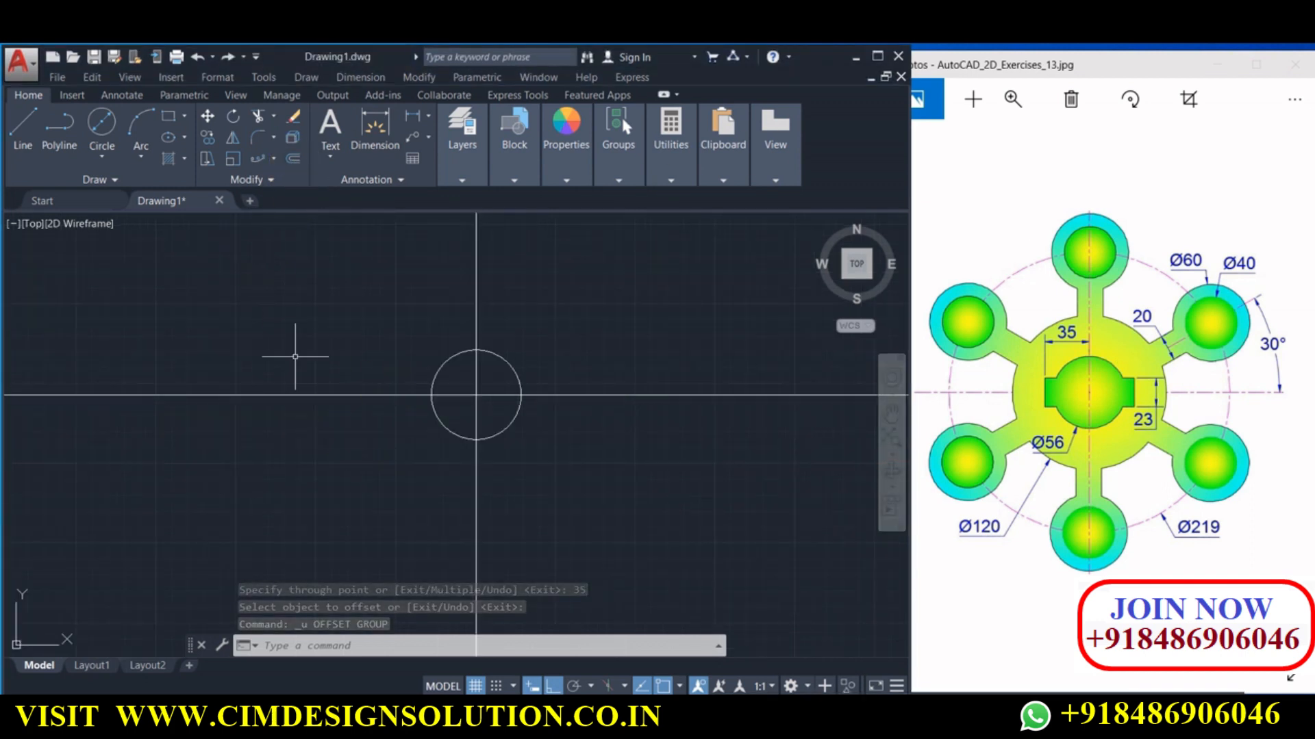
click(291, 159)
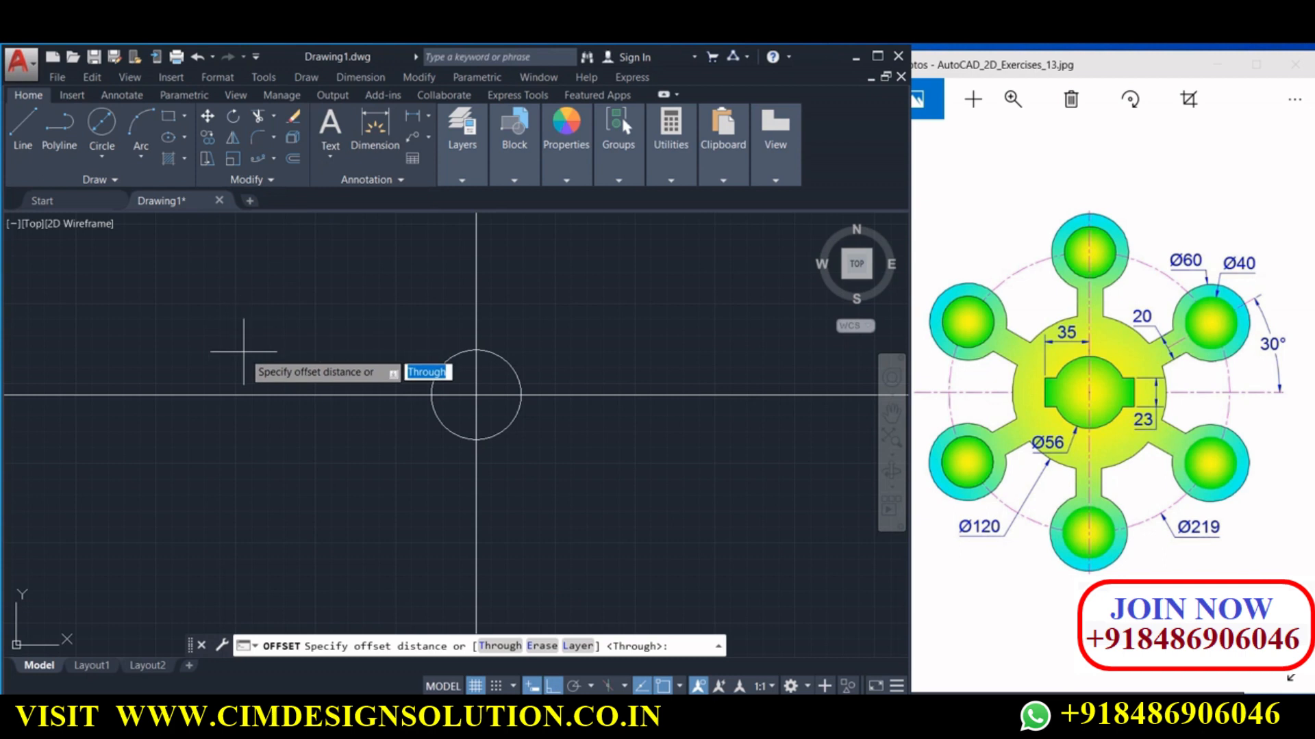
key(Return)
click(476, 381)
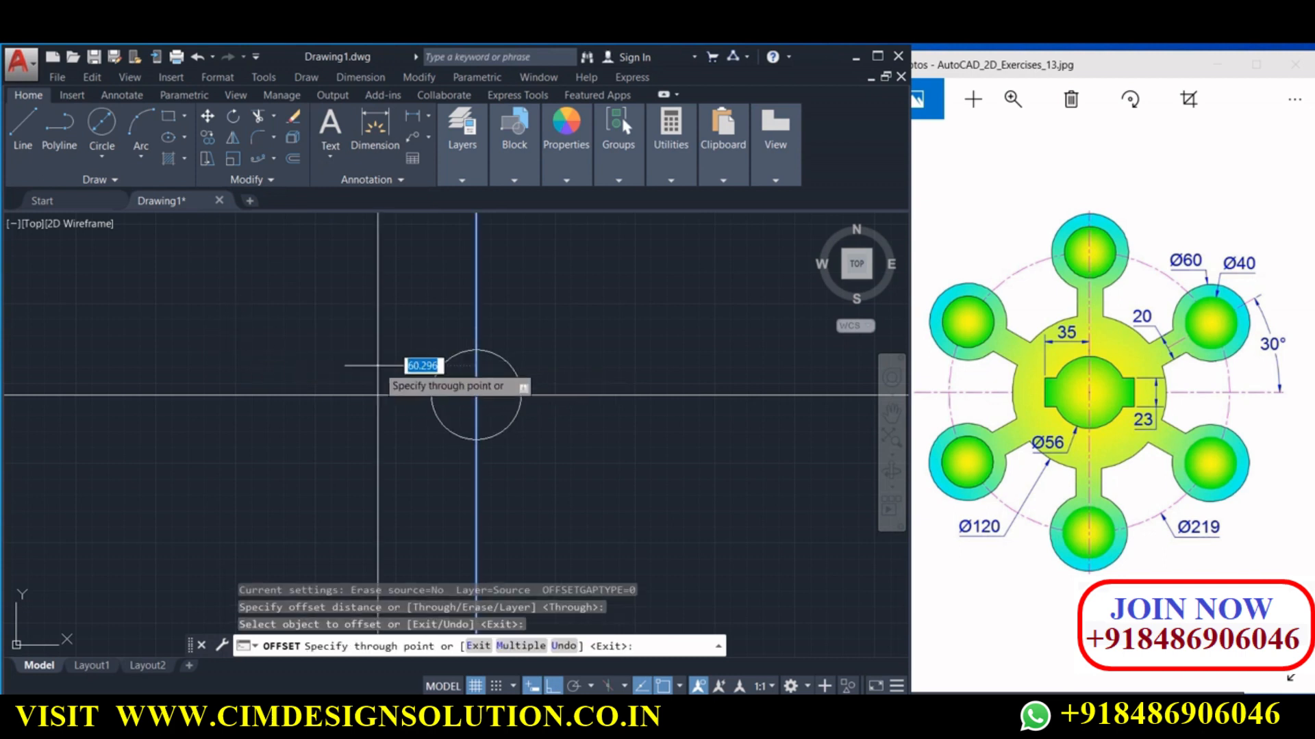
text(35)
key(Return)
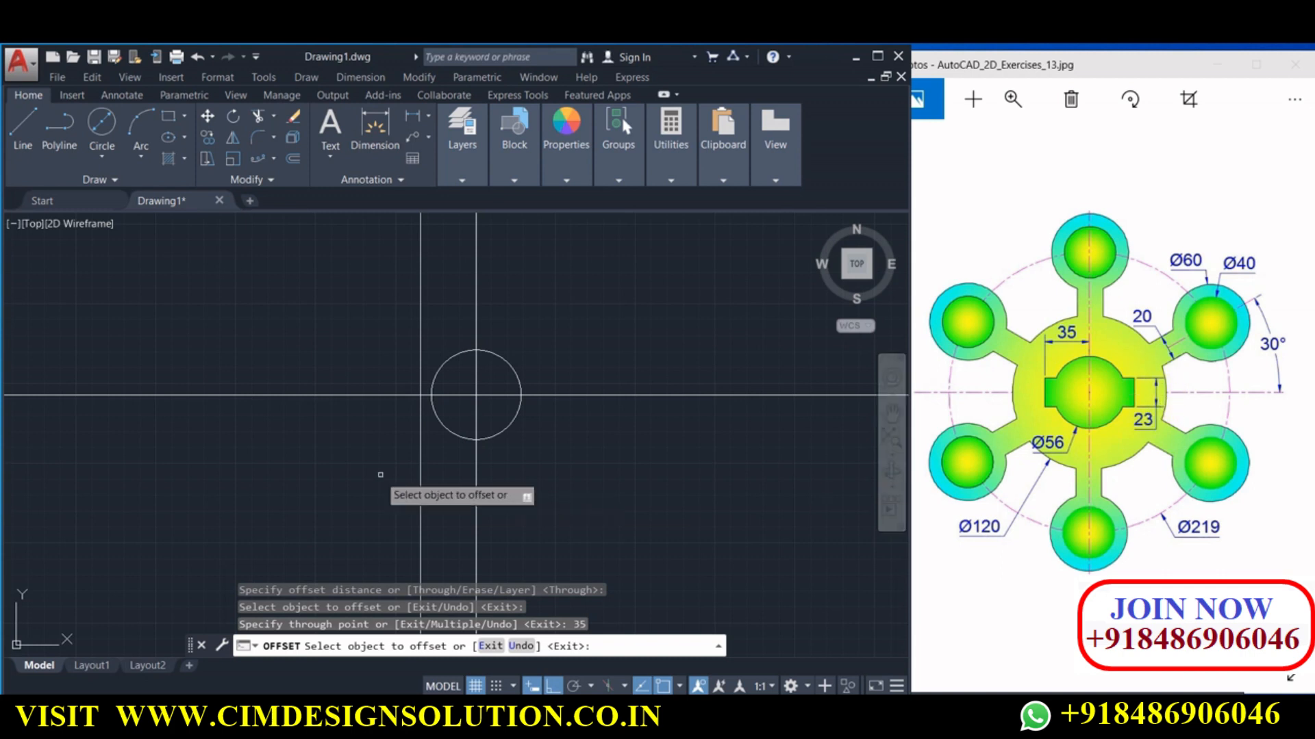
Offset the horizontal construction line 11.5 units below and 11.5 units above itself
click(354, 395)
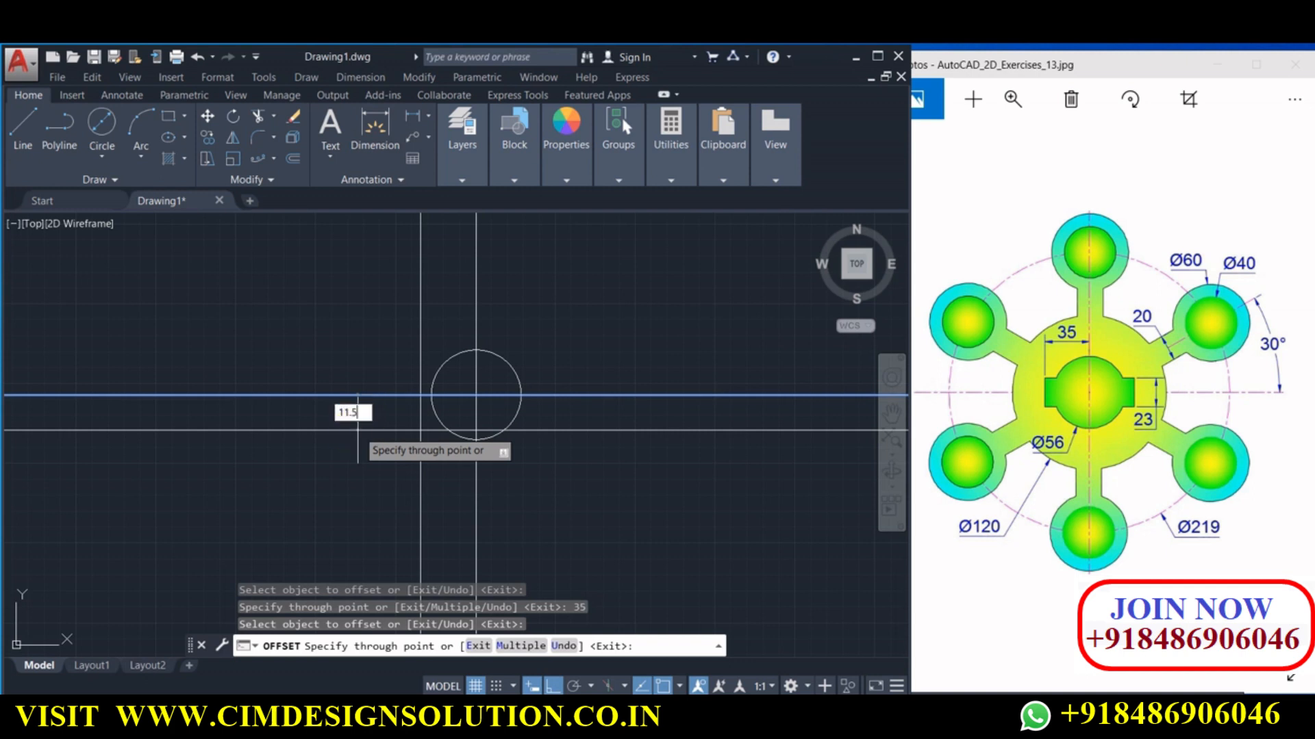
text(11.5)
key(Return)
click(384, 395)
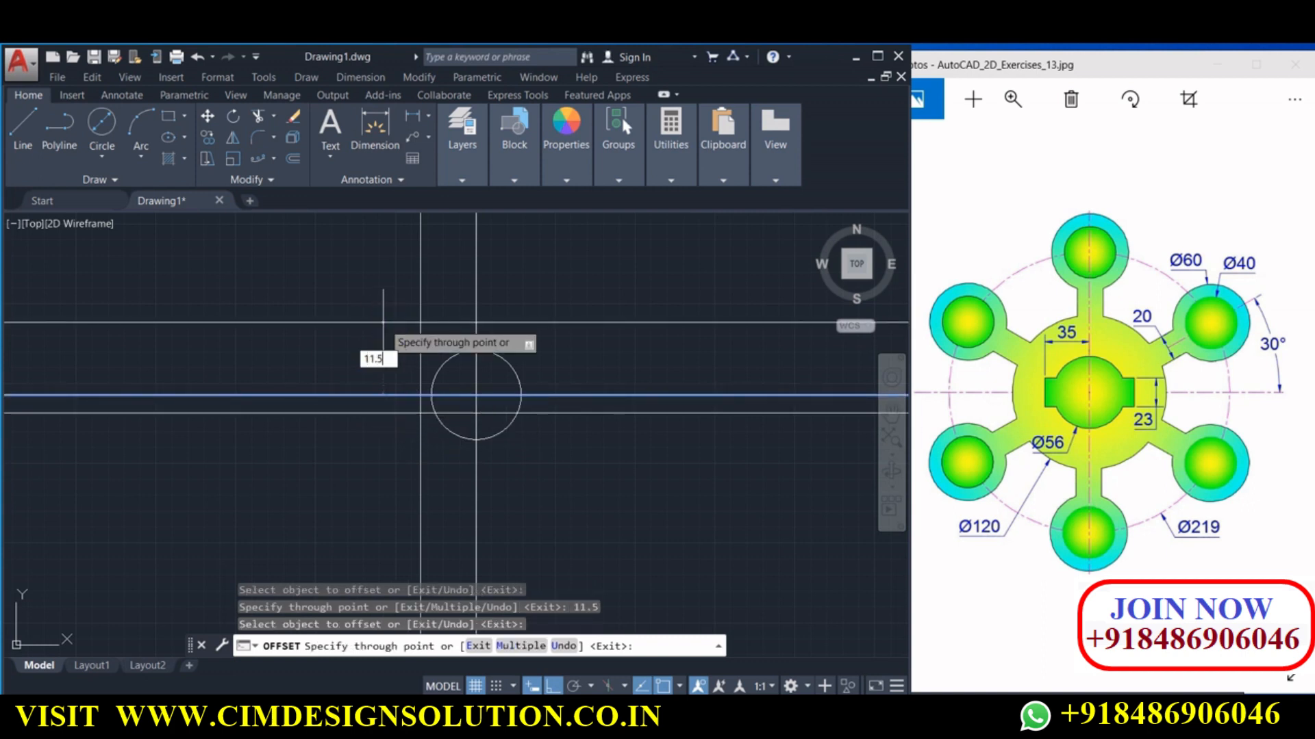
text(11.5)
key(Return)
Trim the horizontal lines beyond the offset vertical line, and that vertical line above and below the slot on the circle's left
click(264, 115)
key(Return)
click(455, 314)
click(346, 345)
click(345, 345)
click(330, 418)
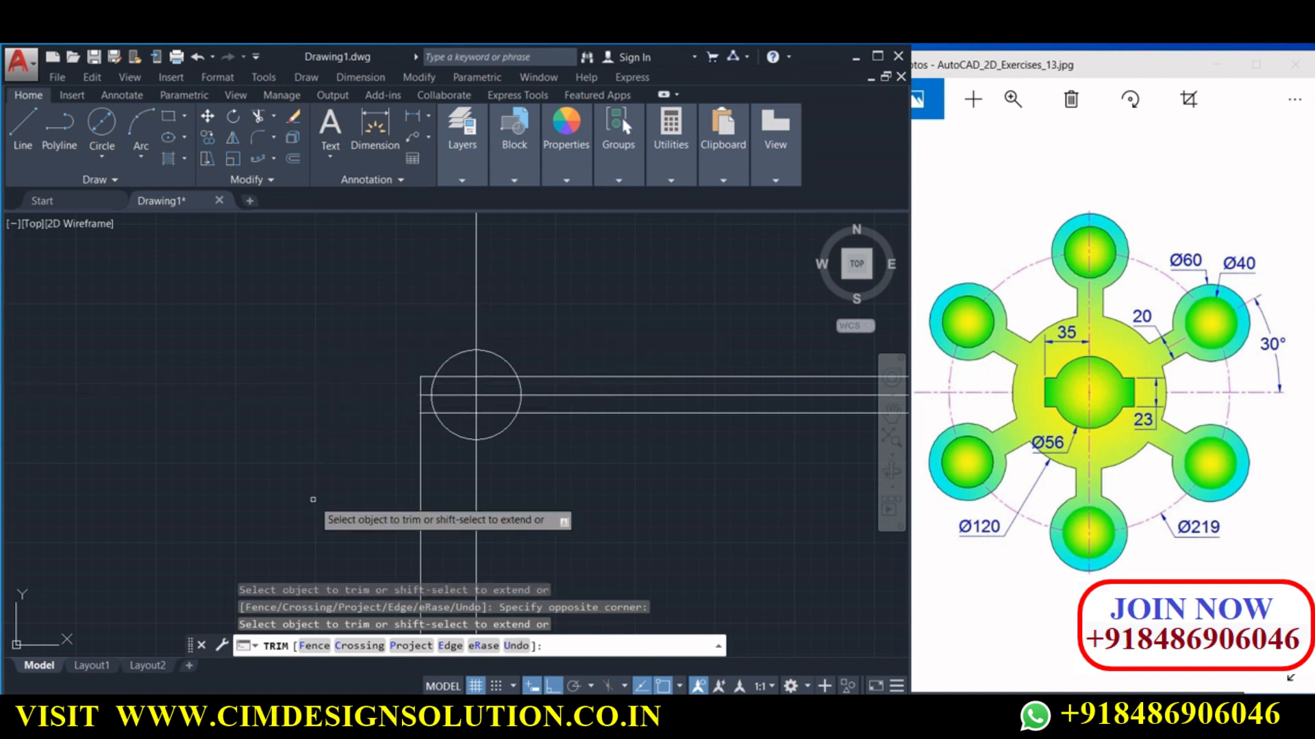
click(447, 514)
click(362, 496)
Trim the slot's horizontal edges inside the circle's left half and the circle's arc between them
scroll(414, 403, up, 5)
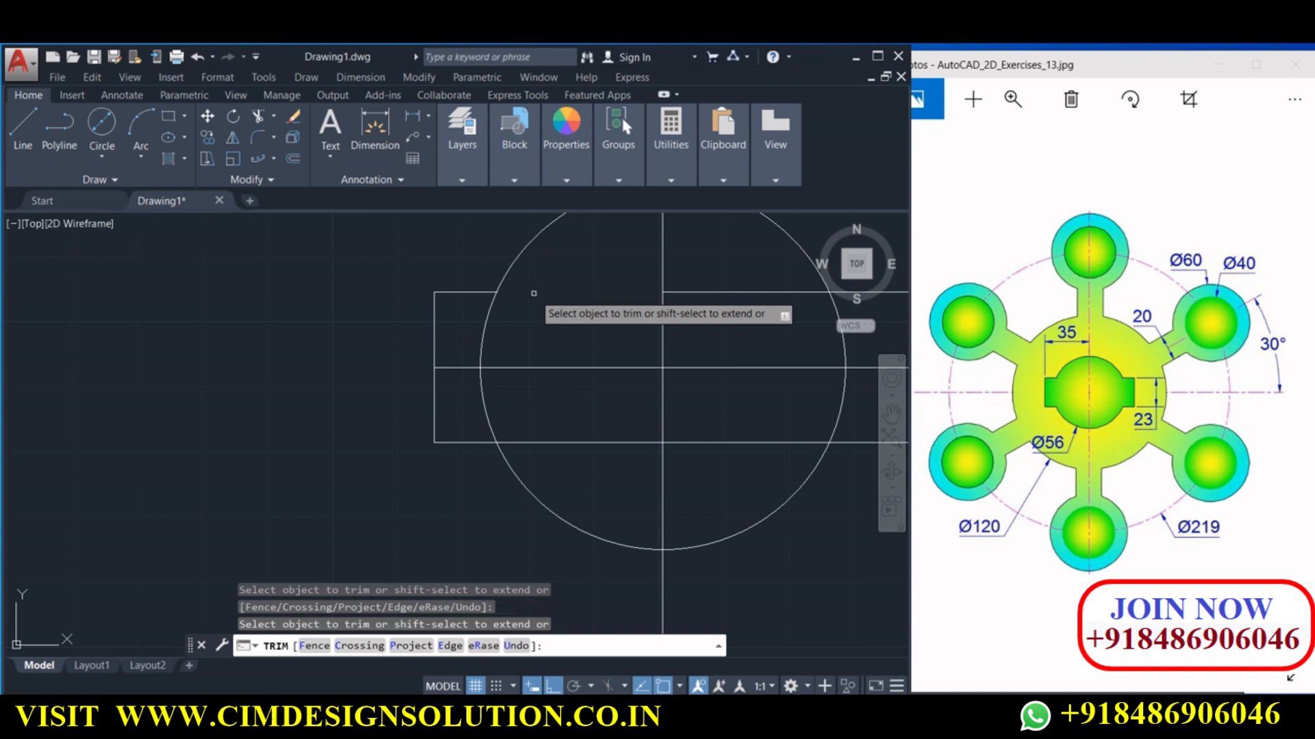
click(522, 442)
click(481, 360)
scroll(465, 344, down, 6)
middle_drag(568, 393, 538, 411)
scroll(531, 358, up, 4)
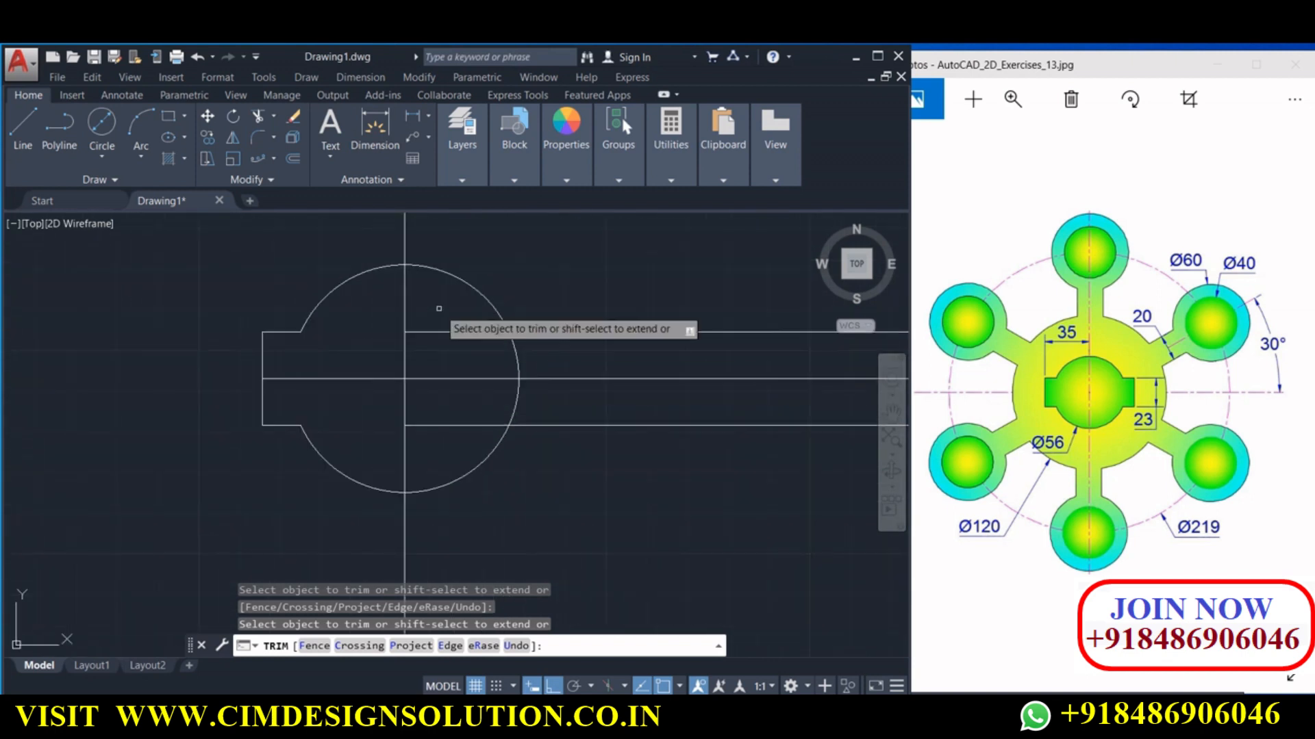
Offset the vertical construction line 35 units to the right of the circle's center
click(295, 159)
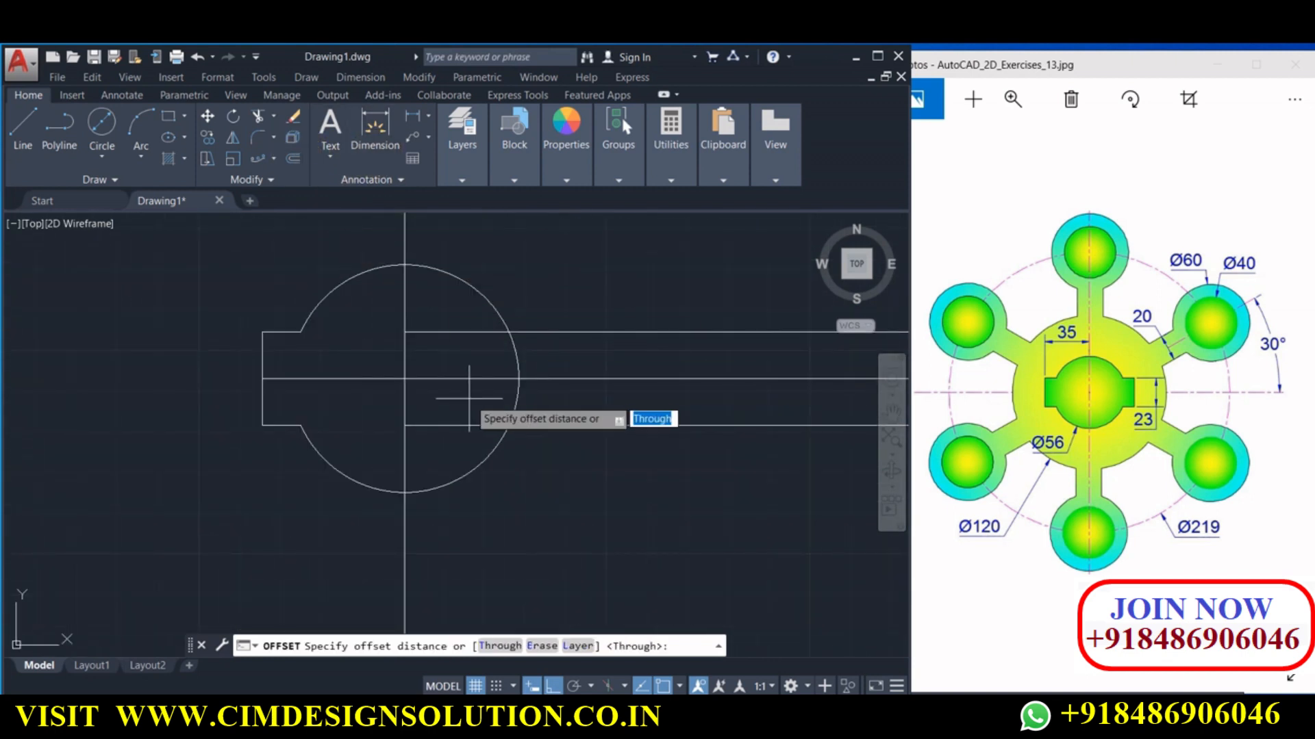
key(Return)
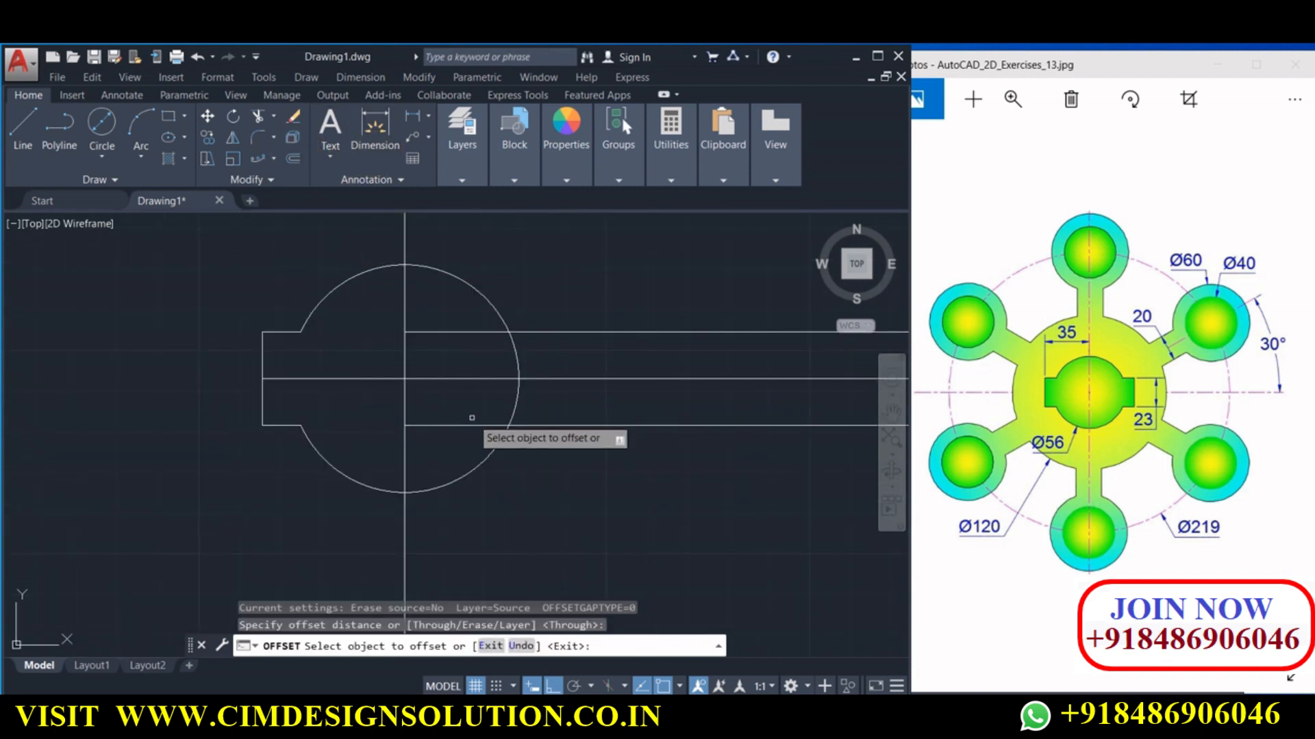
click(406, 419)
text(3)
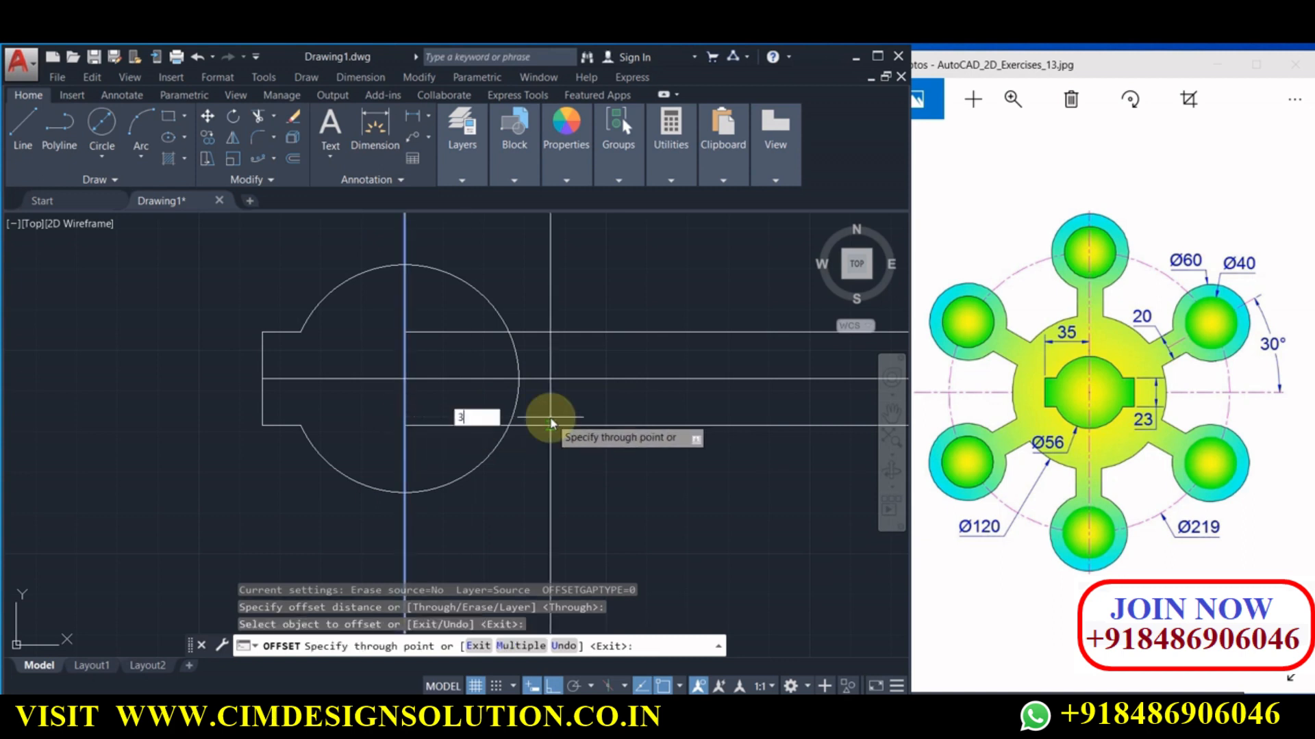
text(5)
key(Return)
Trim the horizontal lines beyond the right offset line, and that vertical line above and below the slot
click(259, 117)
key(Return)
click(661, 308)
click(665, 520)
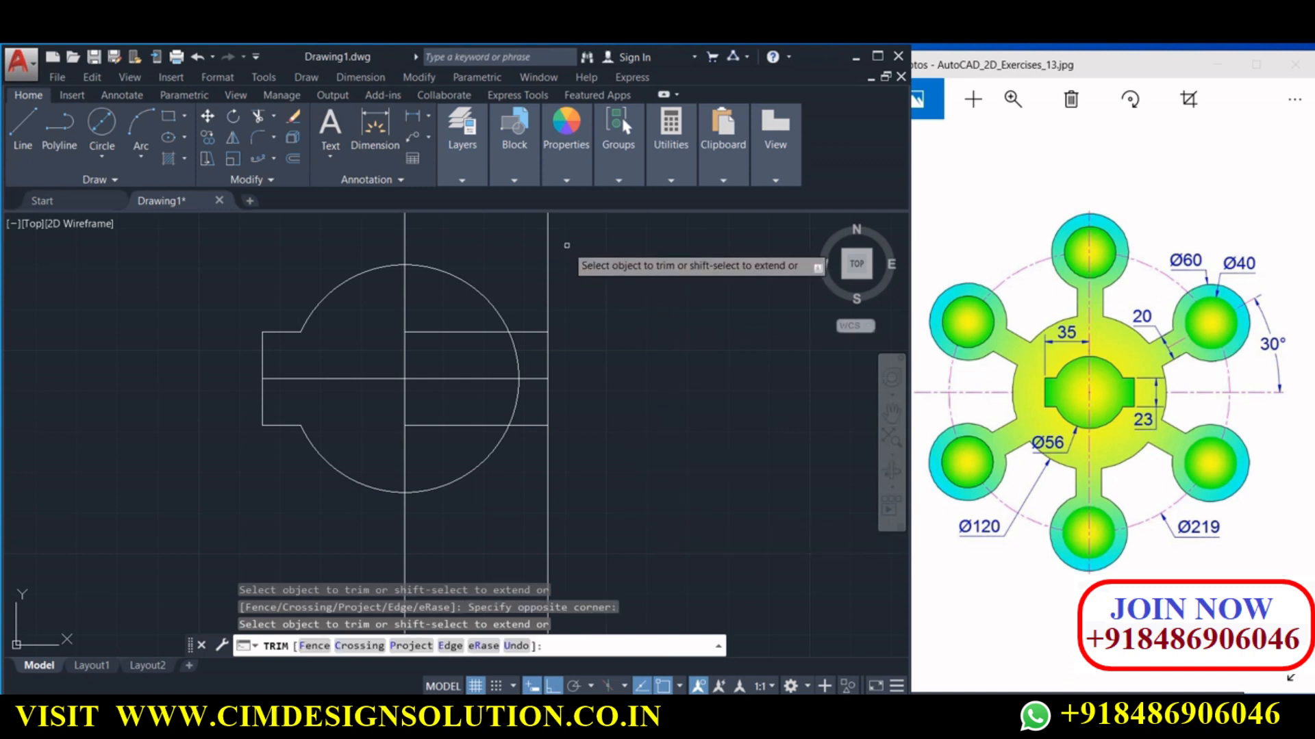
click(569, 260)
click(508, 270)
click(557, 461)
click(528, 485)
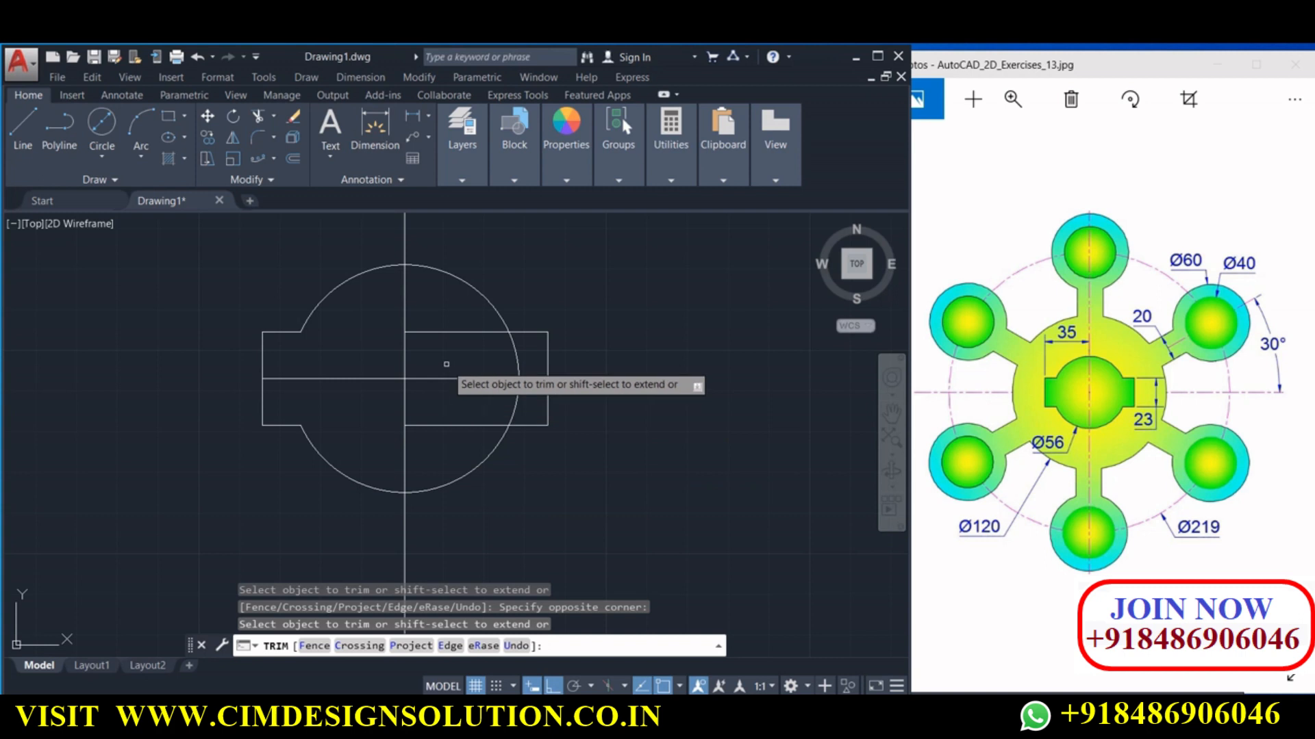
Trim the circle's arc inside the right slot and the slot's horizontal edges inside the circle, and finish trimming
click(514, 346)
click(498, 332)
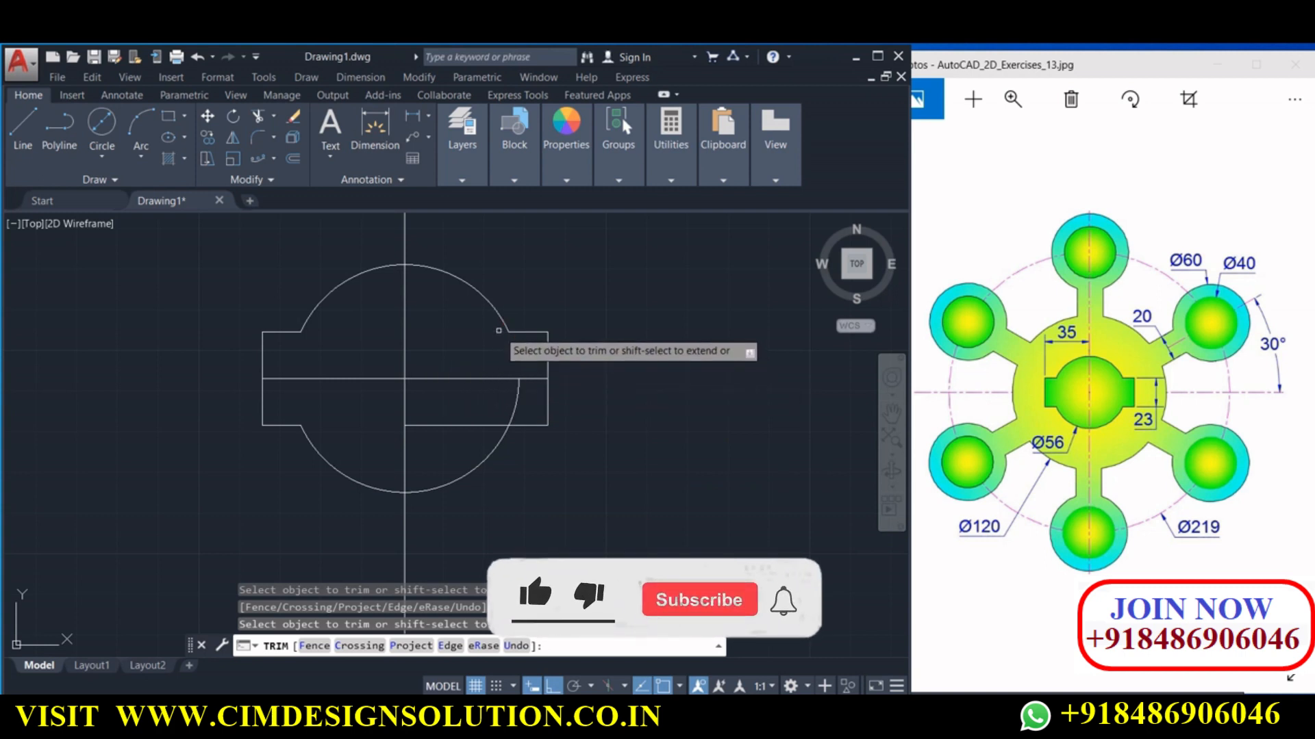
right_click(518, 395)
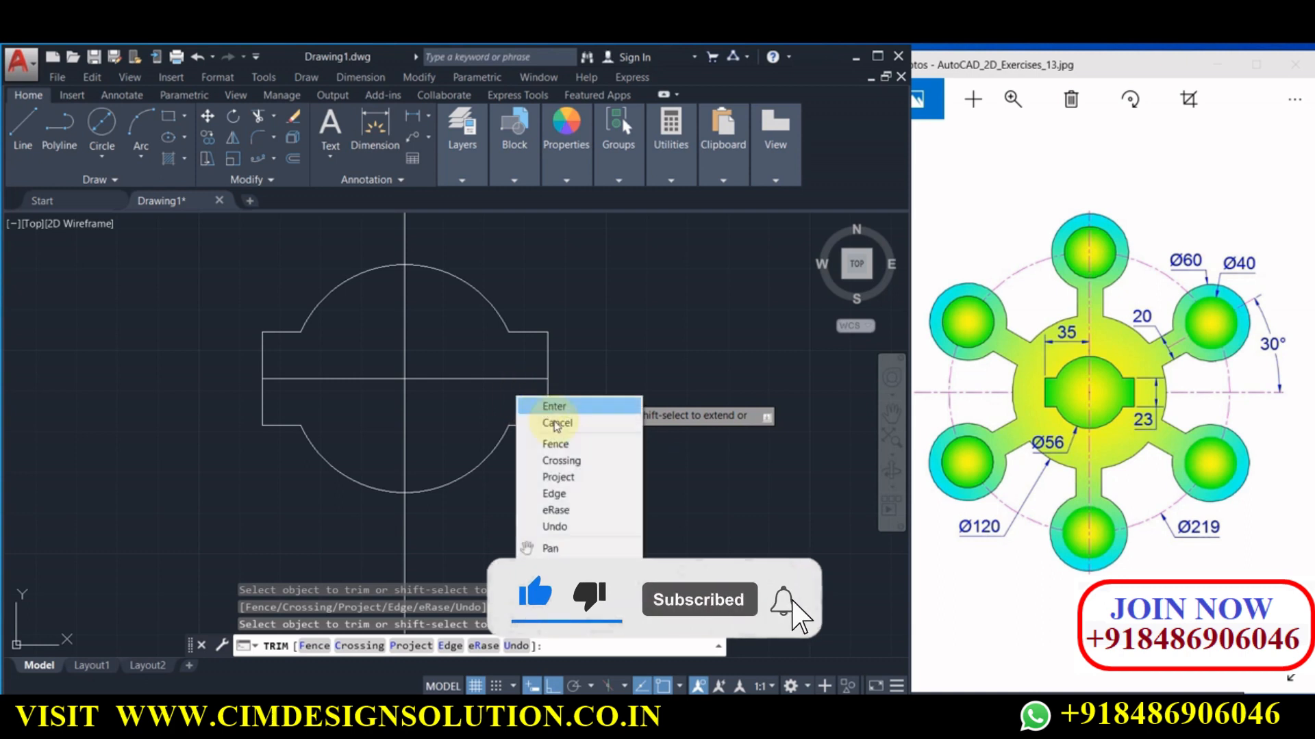
click(548, 404)
scroll(532, 358, down, 4)
middle_drag(622, 468, 557, 454)
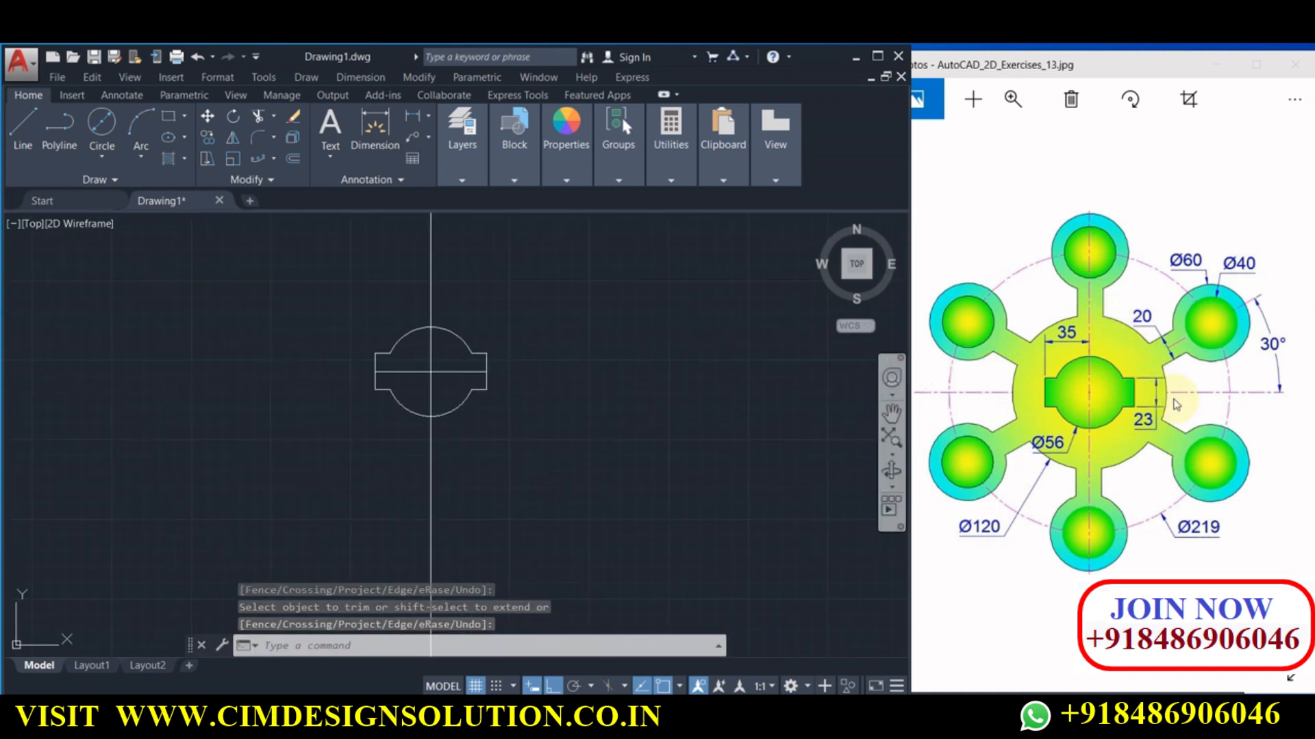
Draw a 120-unit-diameter circle concentric with the slotted center hole
click(102, 124)
click(431, 373)
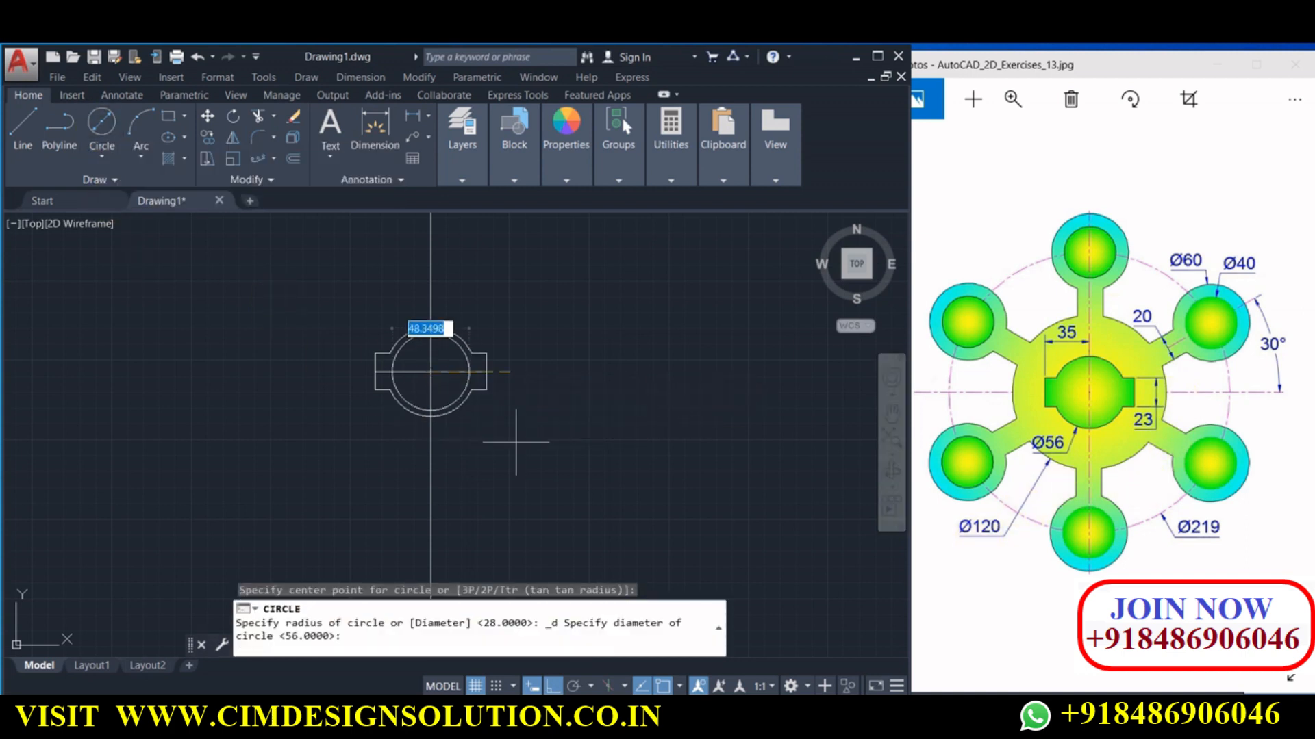
text(120)
key(Return)
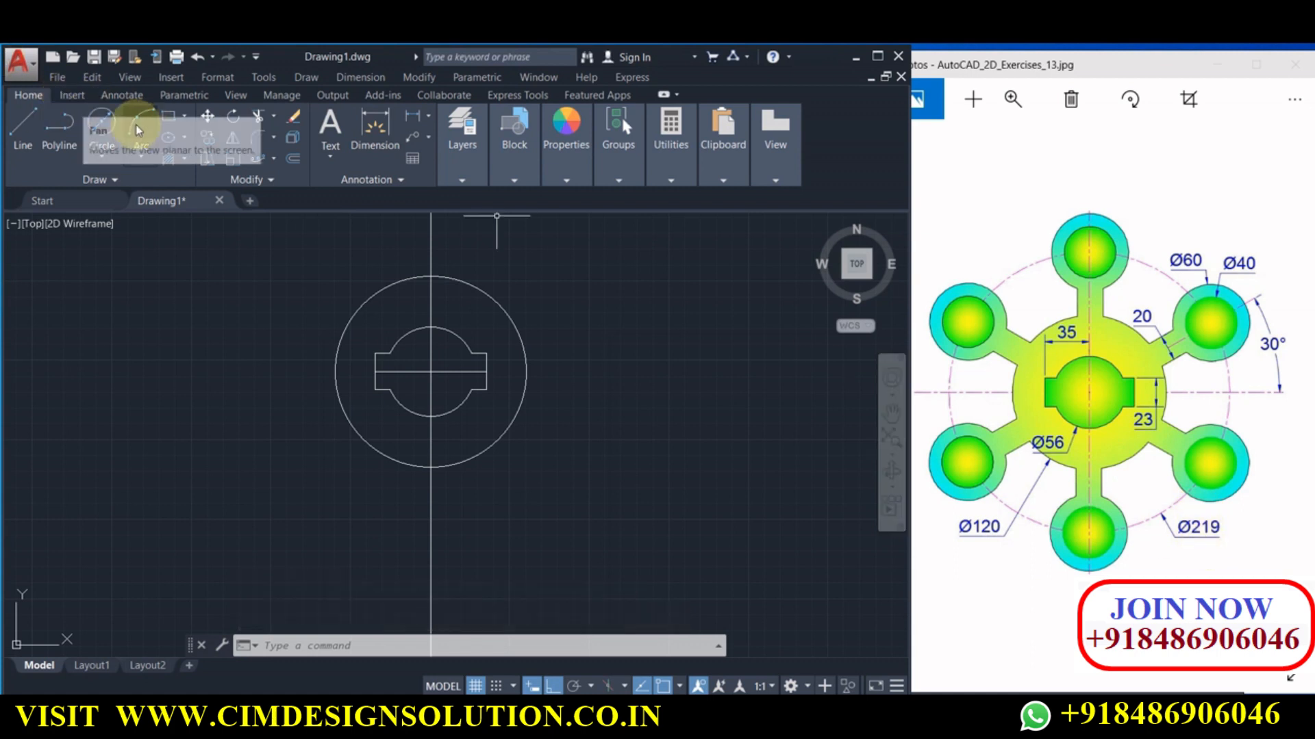
Draw a 219-unit-diameter construction circle from the same center as the hub
click(103, 123)
click(438, 369)
text(d)
key(Return)
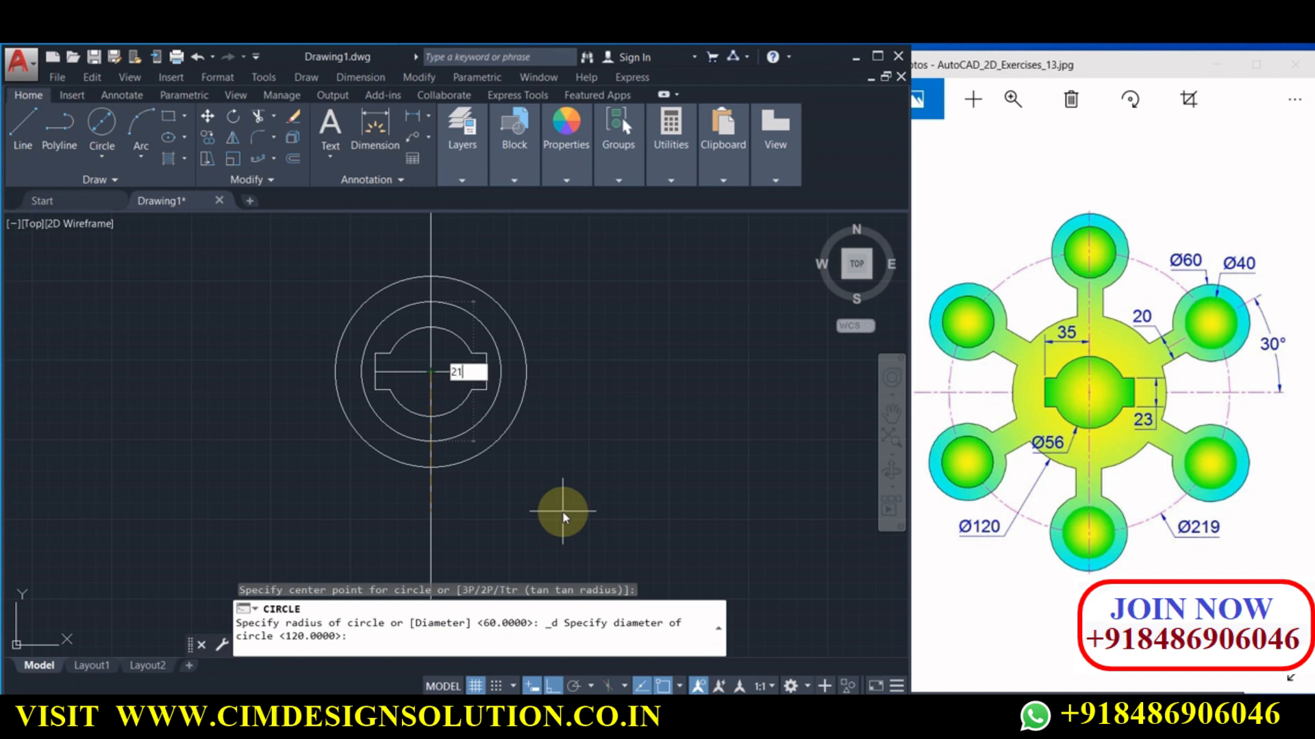
key(Return)
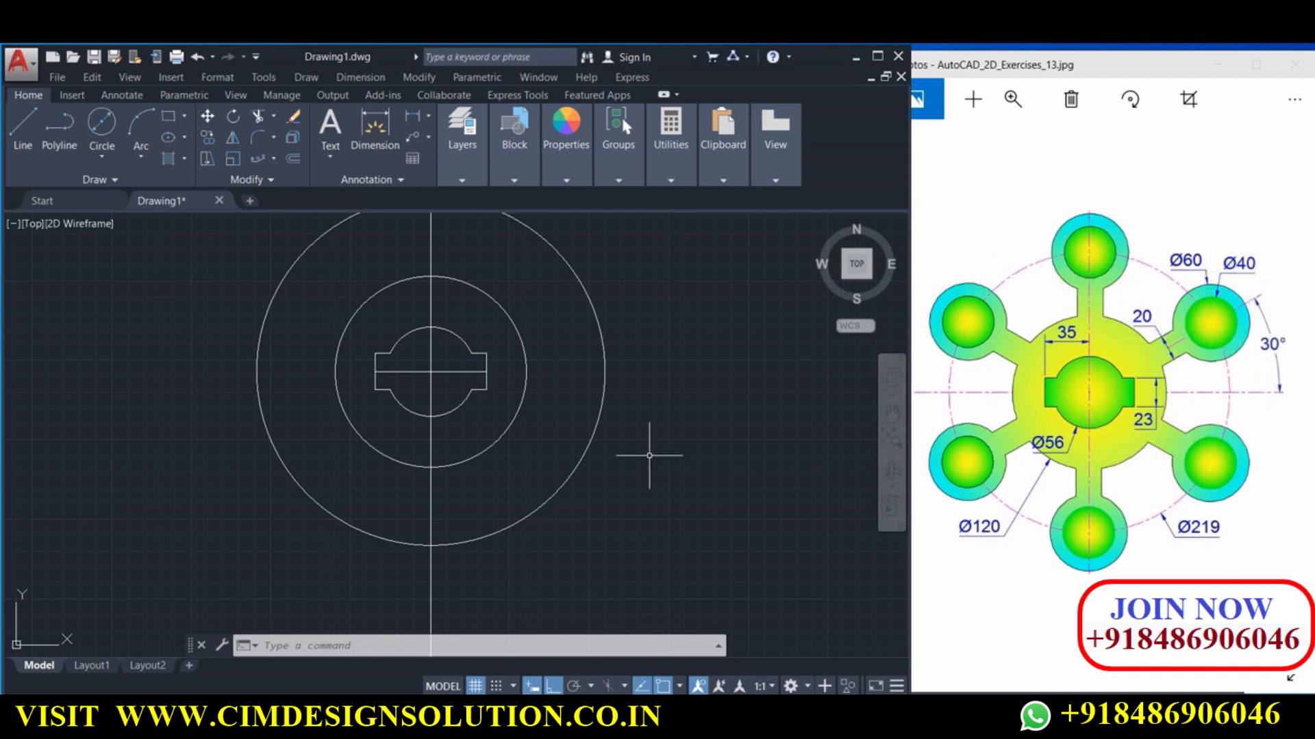
Draw a 60-unit-diameter circle centered where the Ø219 circle meets the vertical center line at its upper quadrant
middle_drag(452, 327, 445, 430)
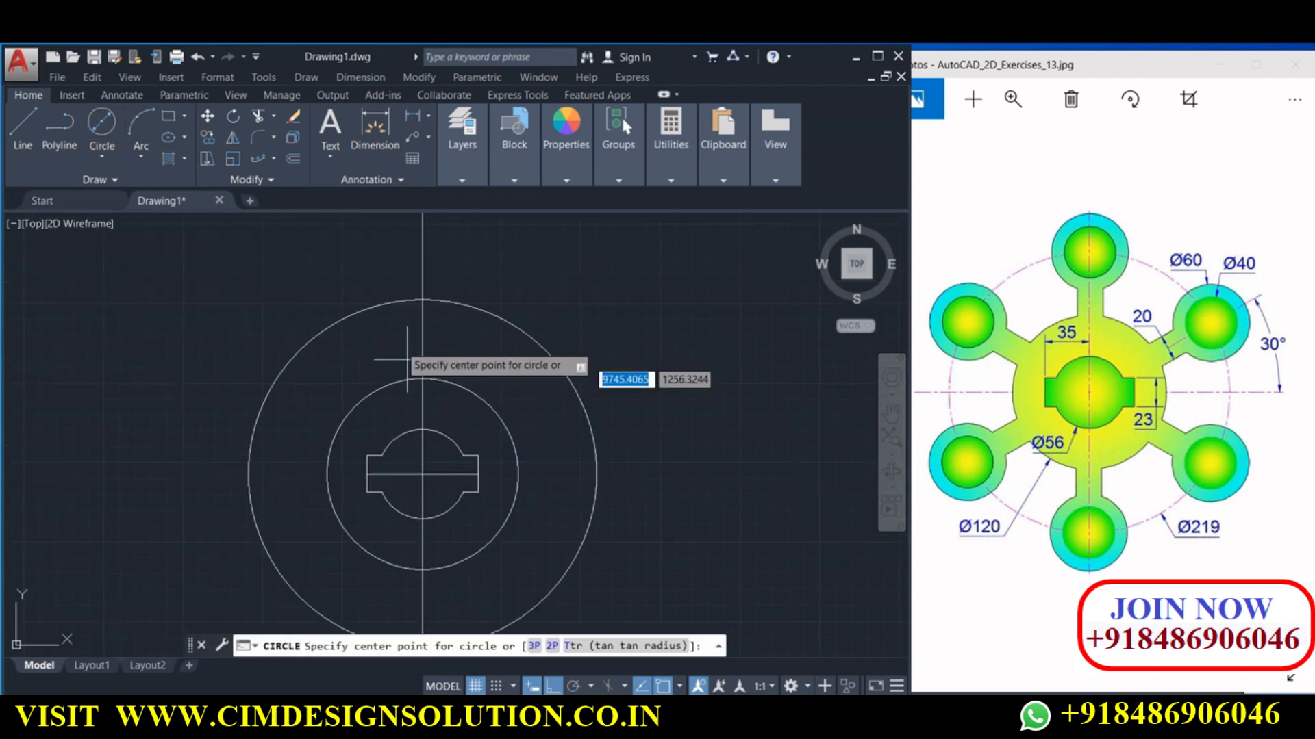
click(422, 299)
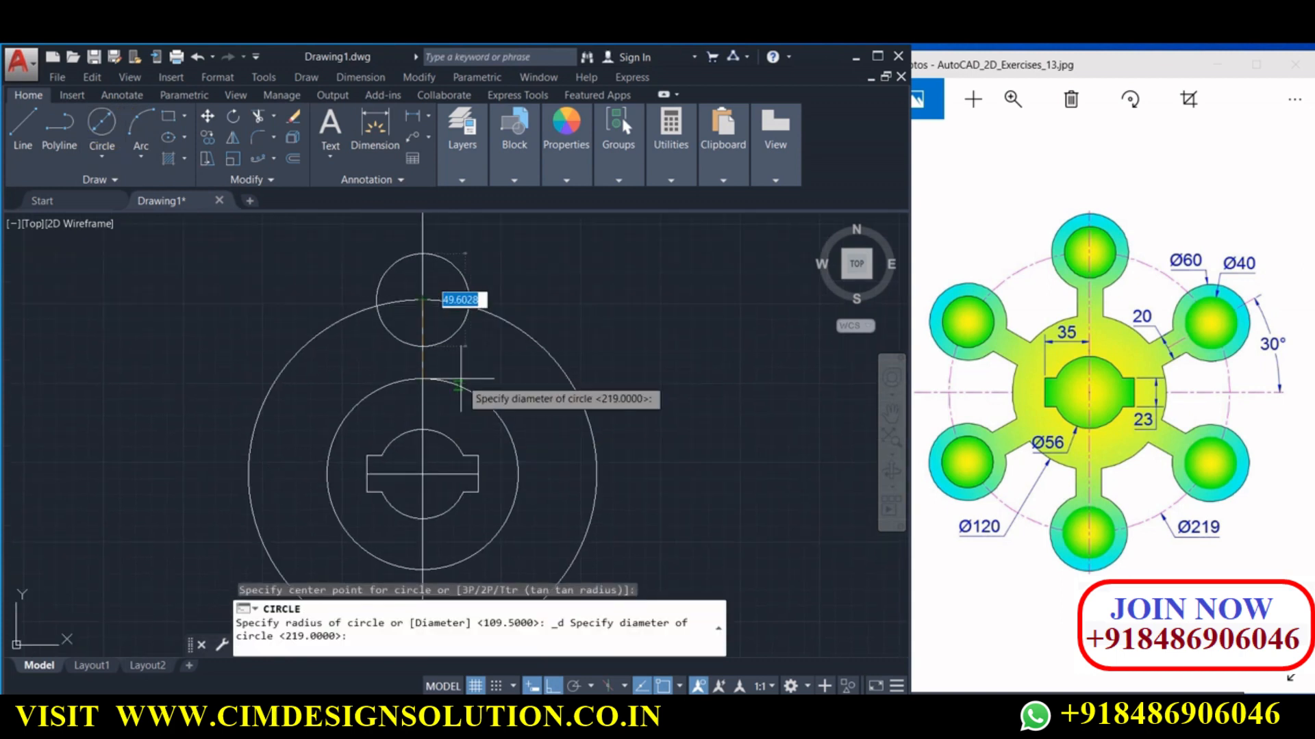
text(60)
key(Return)
Draw a circle of radius 20 concentric with the Ø60 circle
key(Return)
click(422, 299)
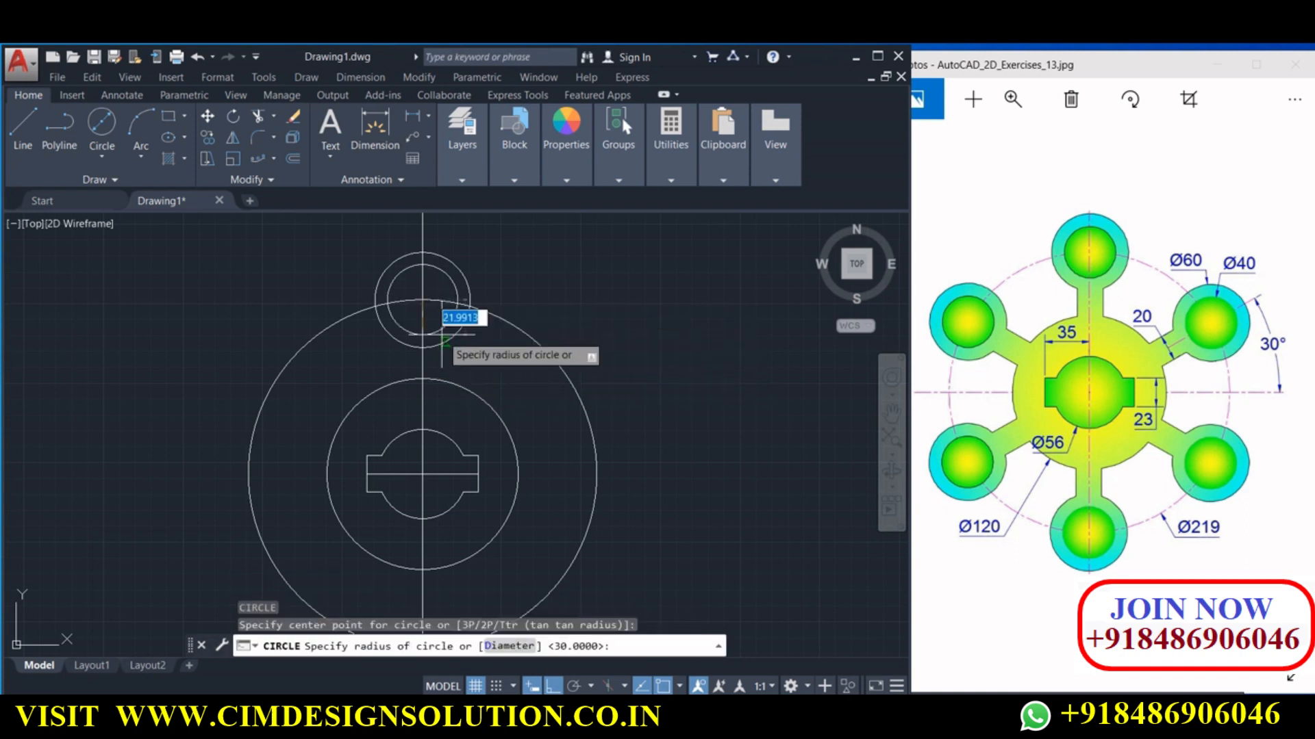
text(20)
key(Return)
Offset the vertical center line 10 units to each side for the arm's edges
middle_drag(452, 330, 441, 307)
click(295, 163)
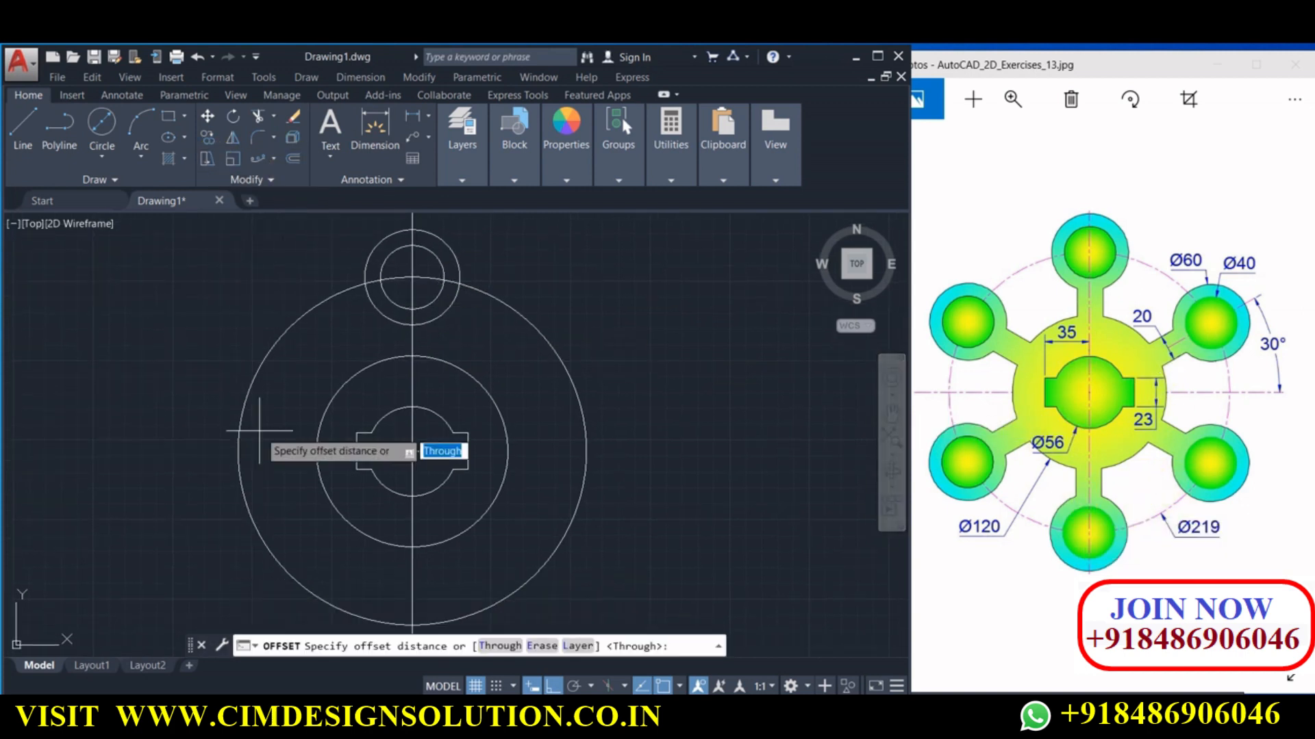
key(Return)
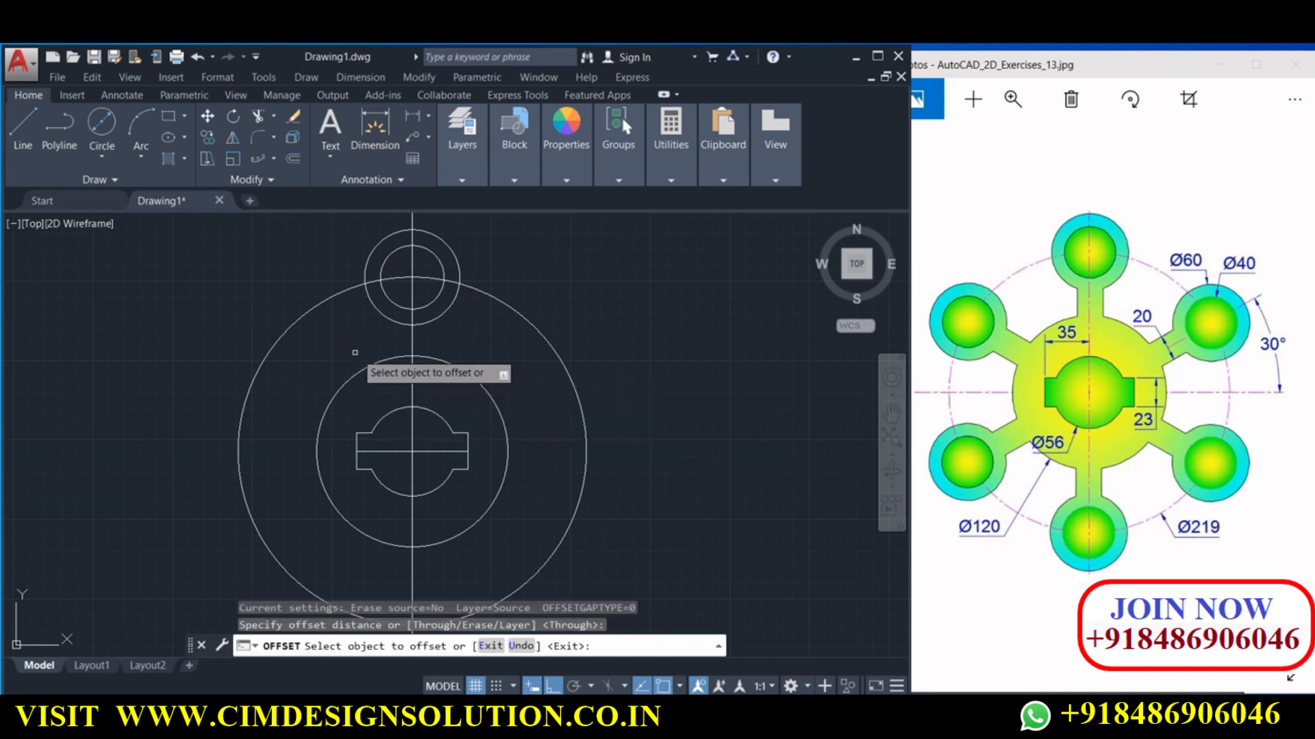
click(412, 340)
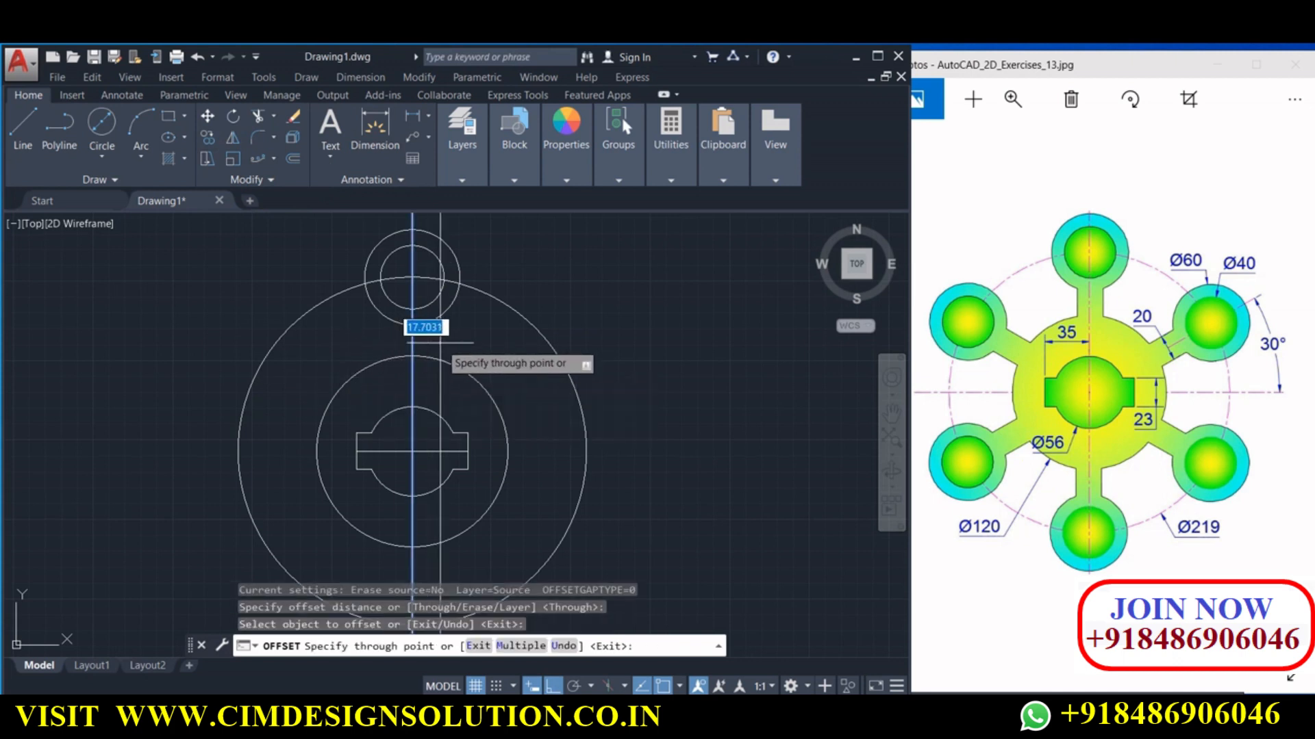
key(Return)
click(413, 340)
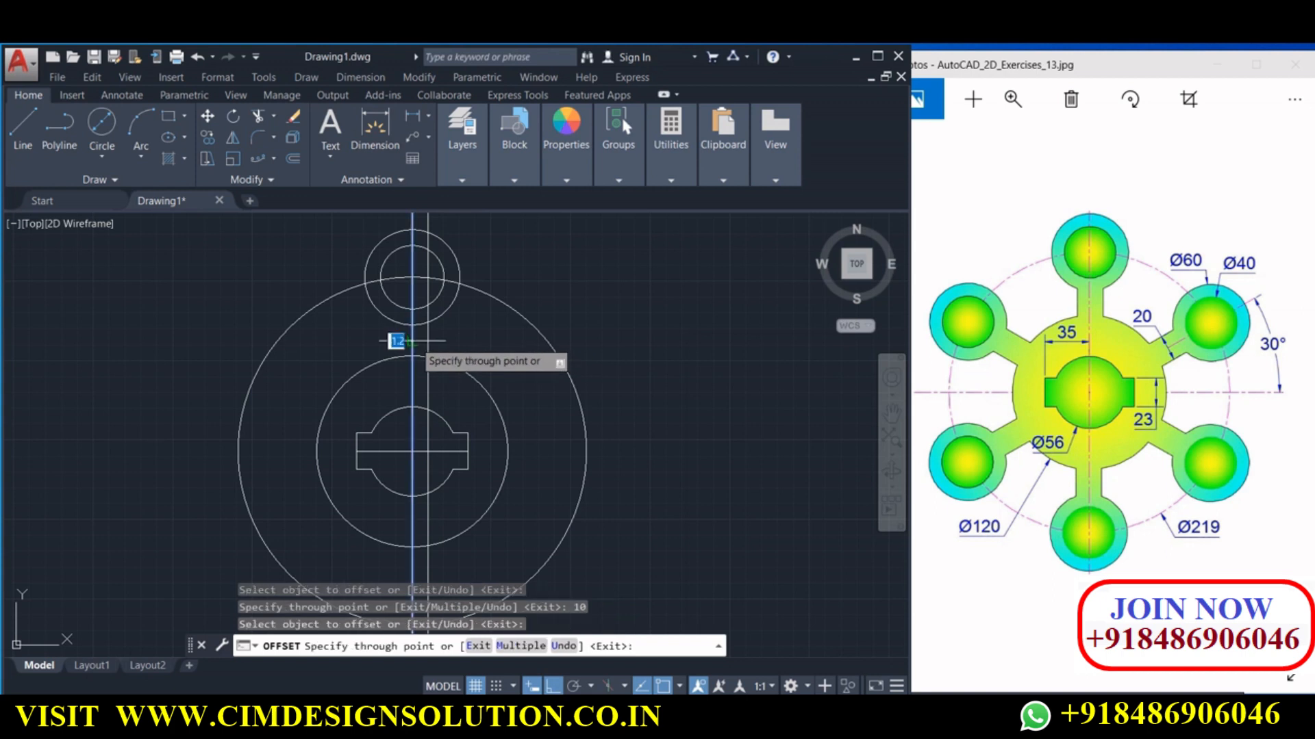
click(373, 348)
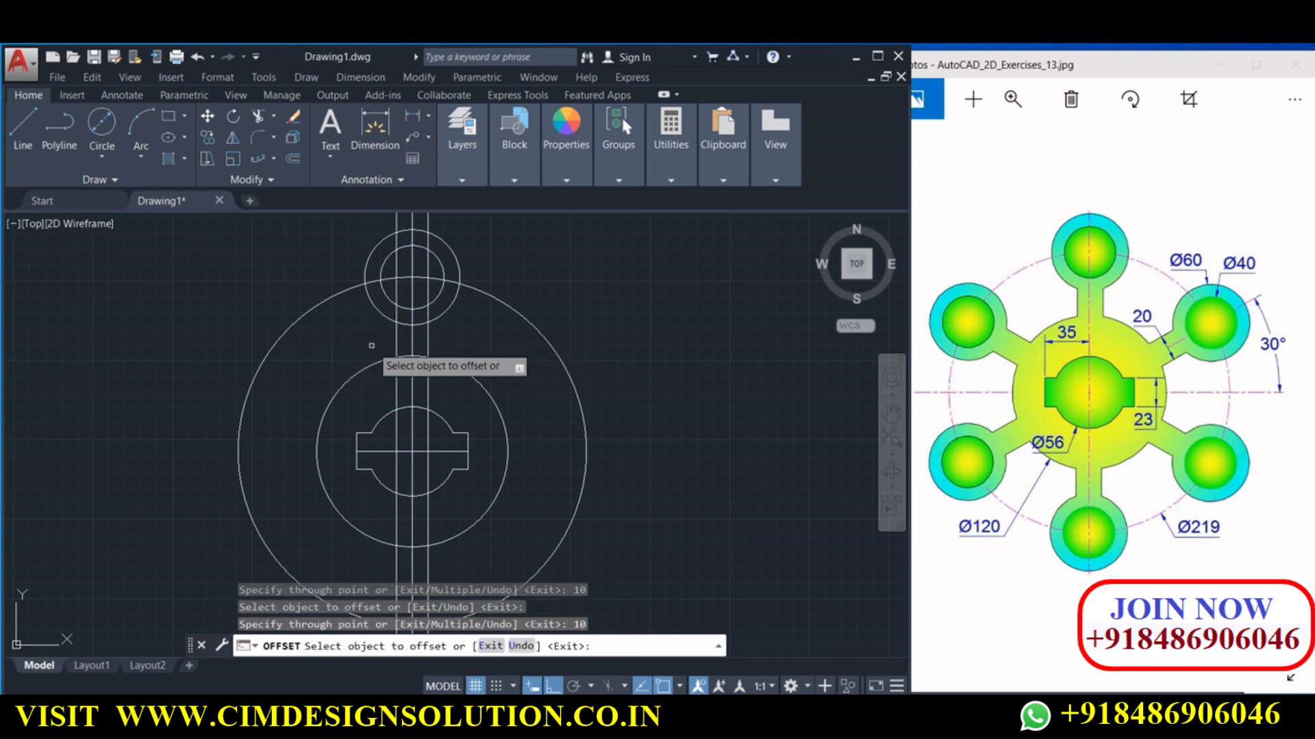
Finish offsetting and trim the three vertical lines above the Ø60 circle
middle_drag(401, 384, 411, 463)
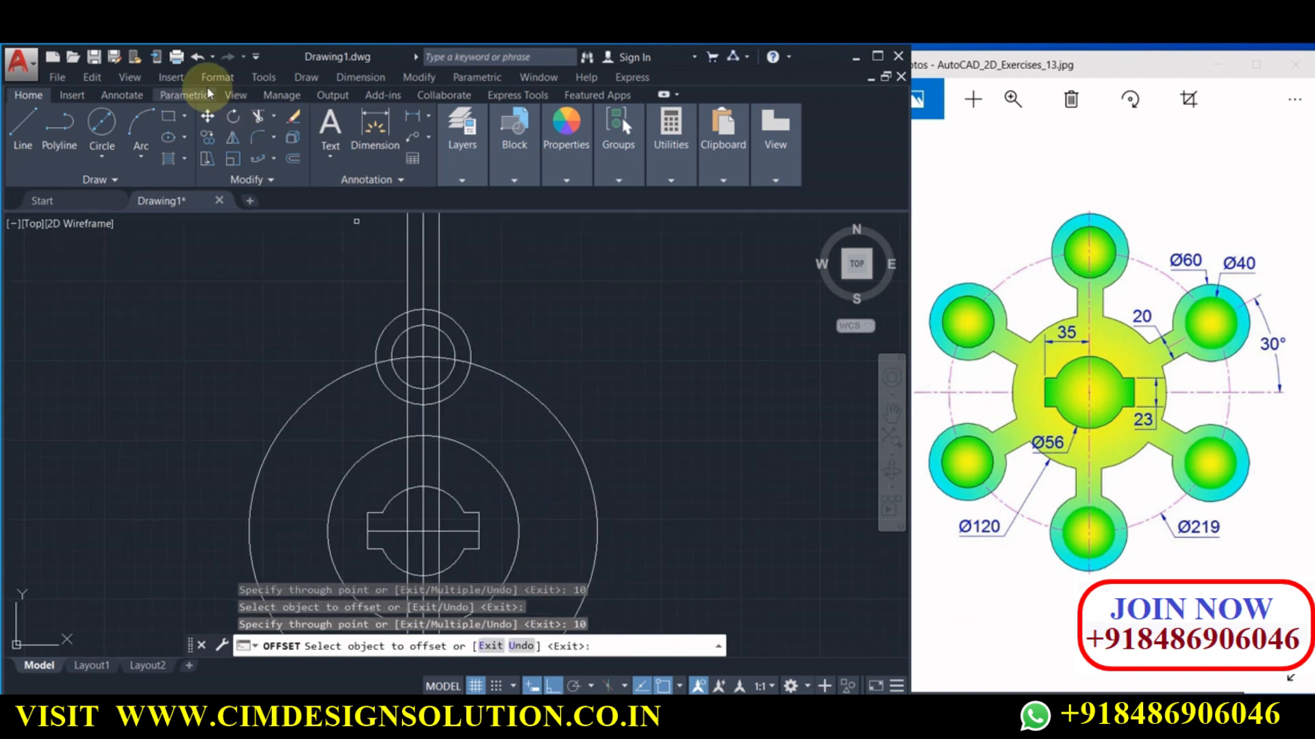
click(259, 117)
key(Return)
click(502, 232)
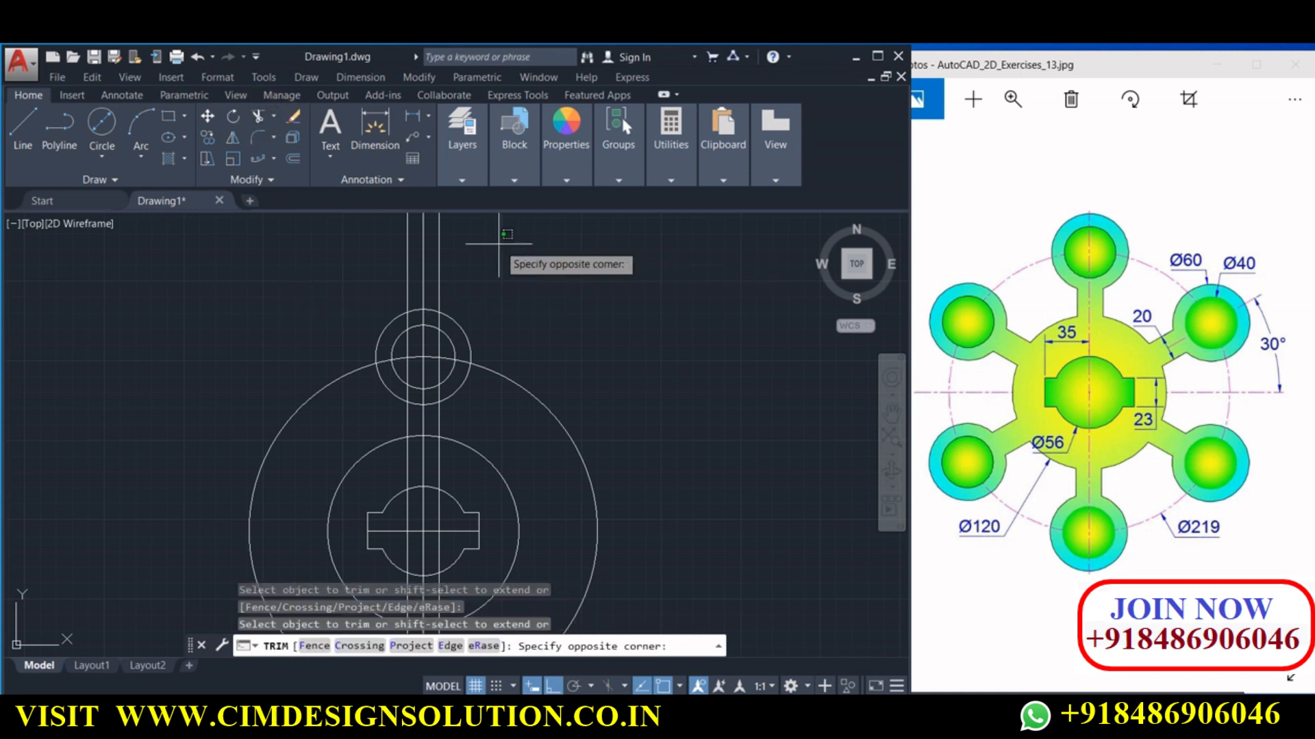
click(346, 264)
Trim the two offset lines in the upper part of the Ø60 ring and inside the Ø40 circle
scroll(437, 363, up, 2)
click(383, 232)
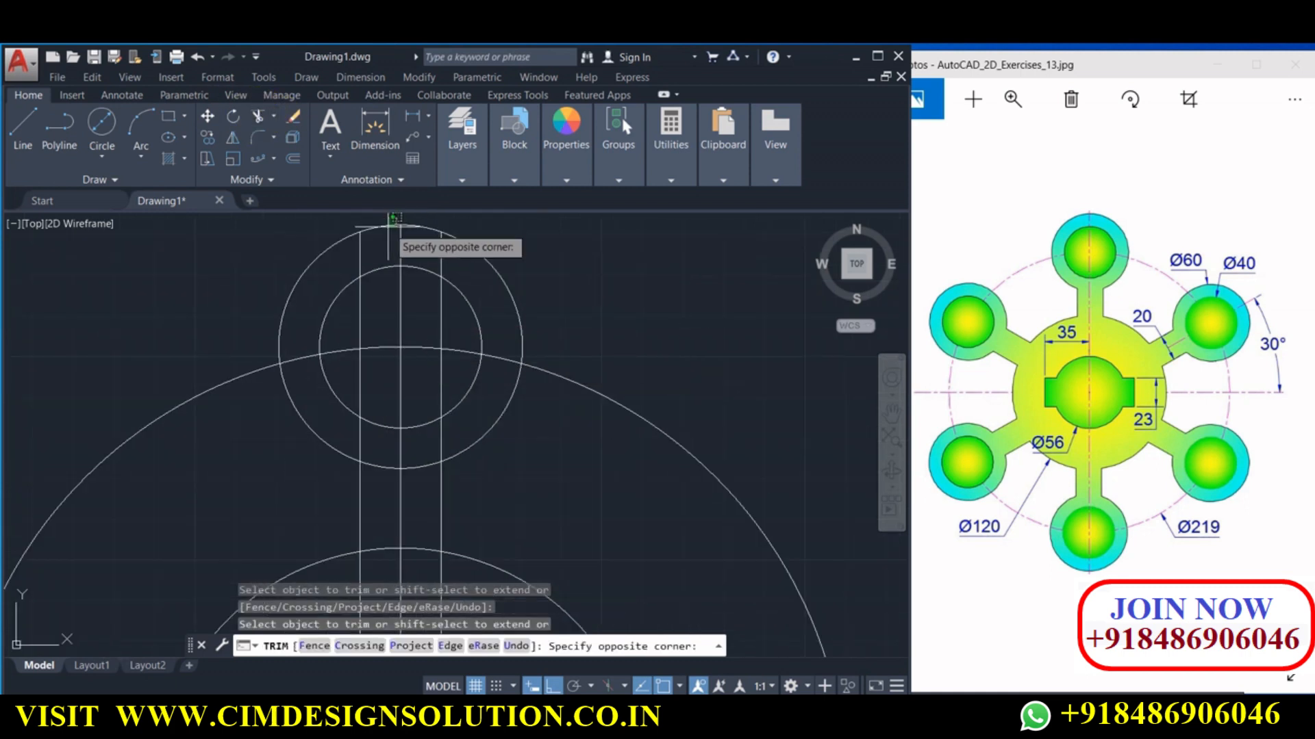
click(391, 237)
click(361, 255)
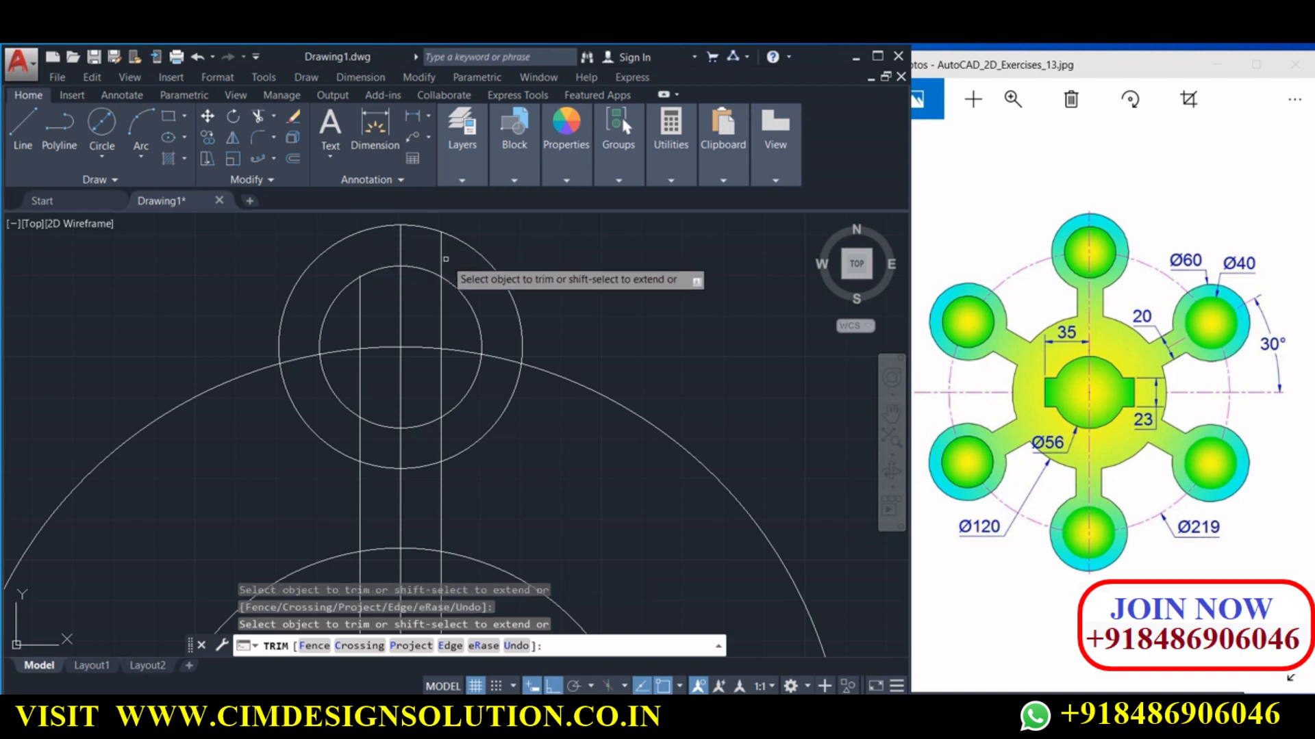
click(440, 290)
click(358, 319)
mouse_move(356, 379)
mouse_down()
mouse_move(403, 405)
mouse_move(384, 392)
mouse_up()
click(442, 379)
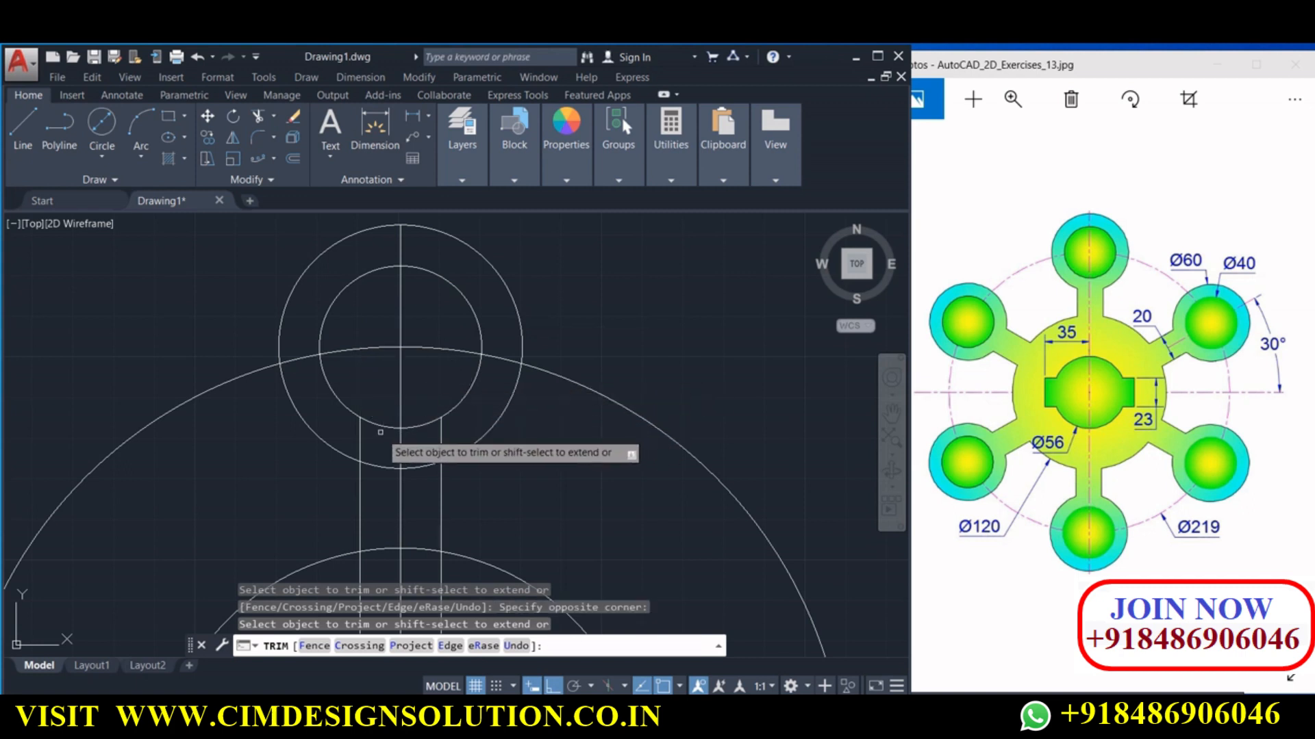
Trim the offset lines in the ring's lower part and between the Ø120 circle and the center hole, and finish trimming
click(440, 433)
scroll(437, 429, down, 2)
middle_drag(436, 429, 398, 364)
middle_drag(386, 487, 365, 418)
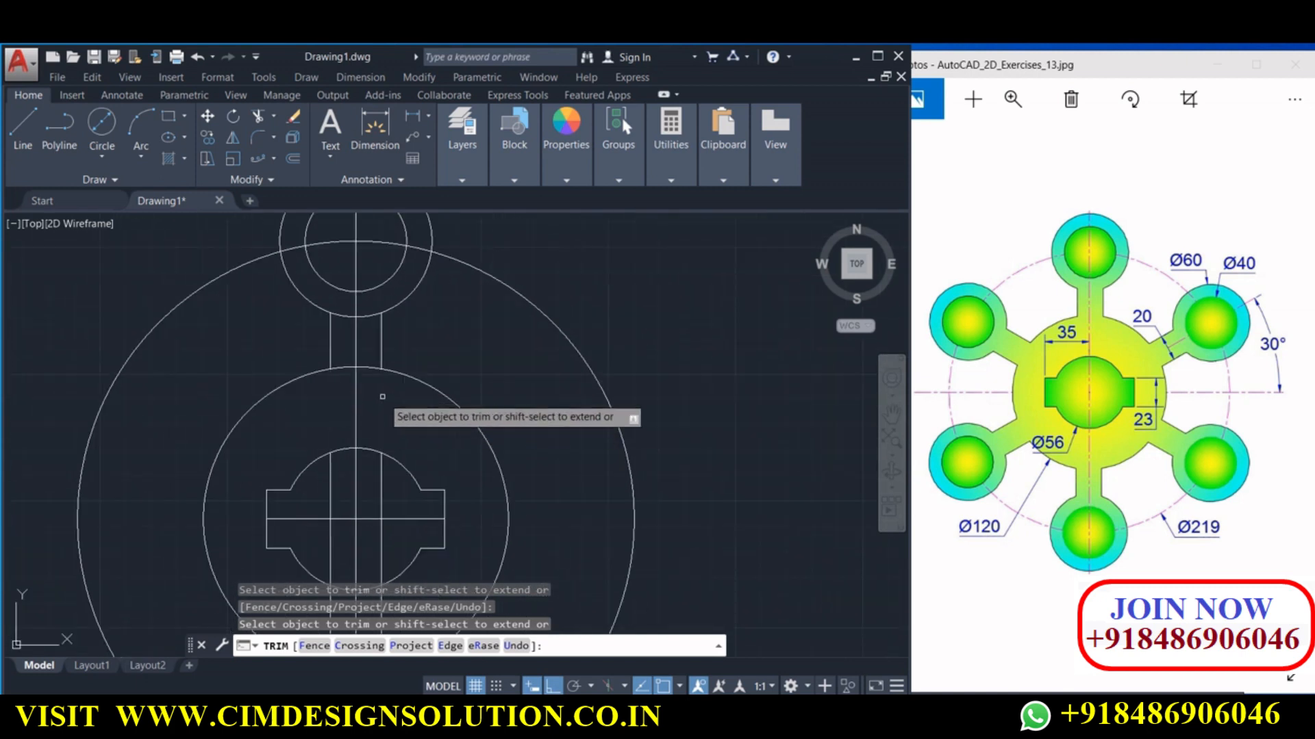
key(Return)
Delete the two leftover offset lines running down through the center hole
click(381, 490)
click(327, 499)
click(333, 491)
click(331, 491)
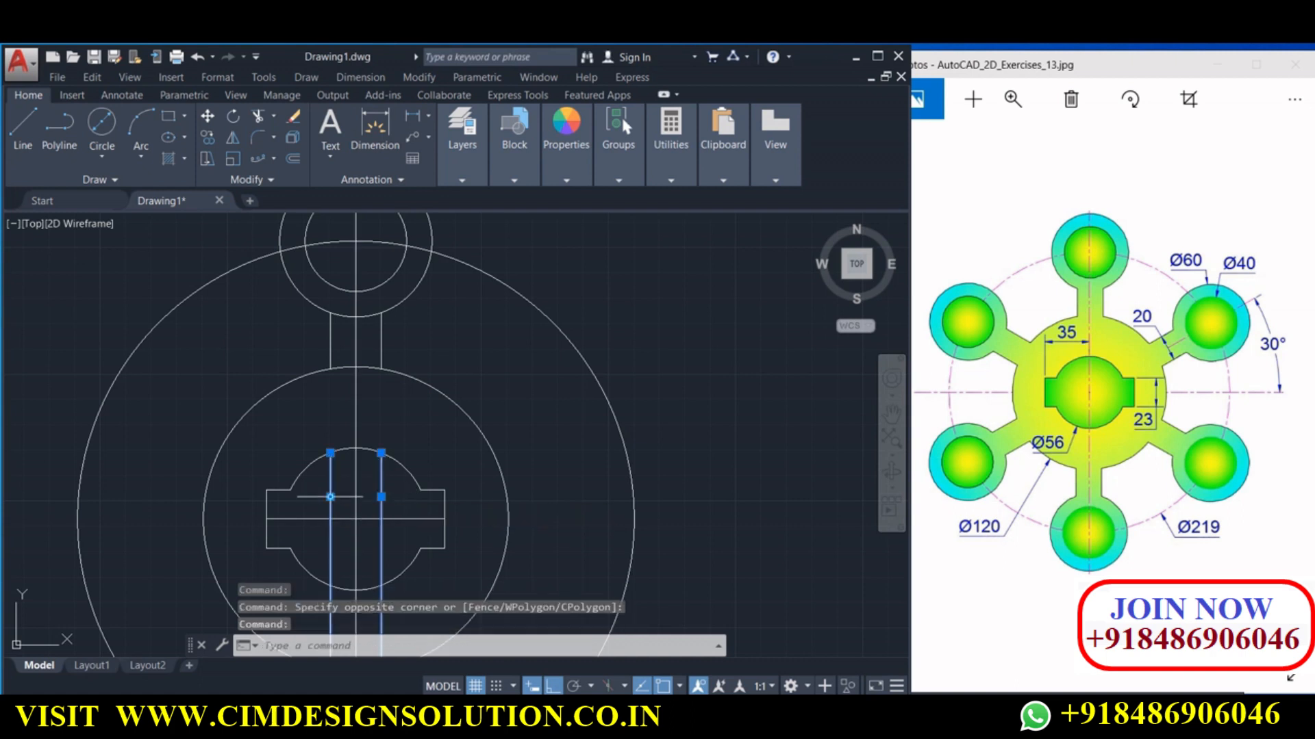
key(Delete)
Trim the Ø60 circle's arc between the arm's edges and delete the Ø219 construction circle
scroll(435, 481, down, 2)
scroll(401, 358, up, 2)
middle_drag(405, 366, 418, 394)
click(257, 117)
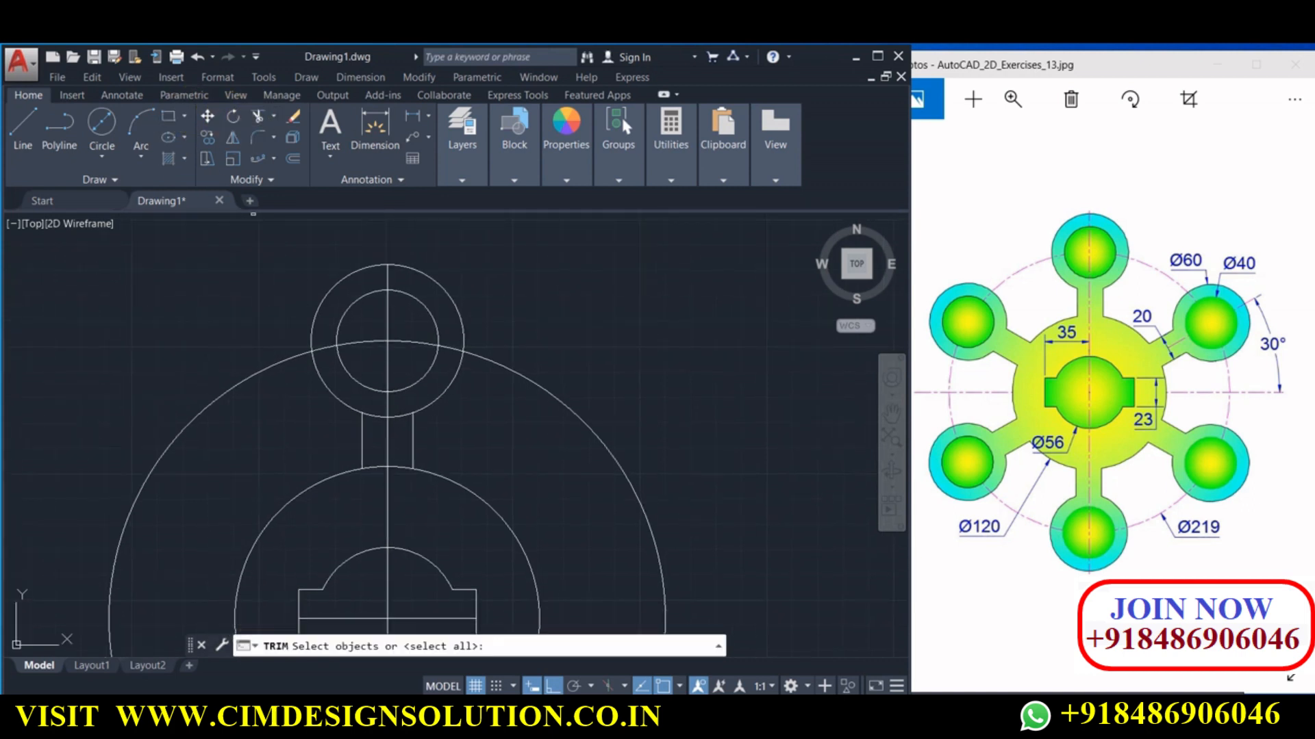
key(Return)
click(373, 415)
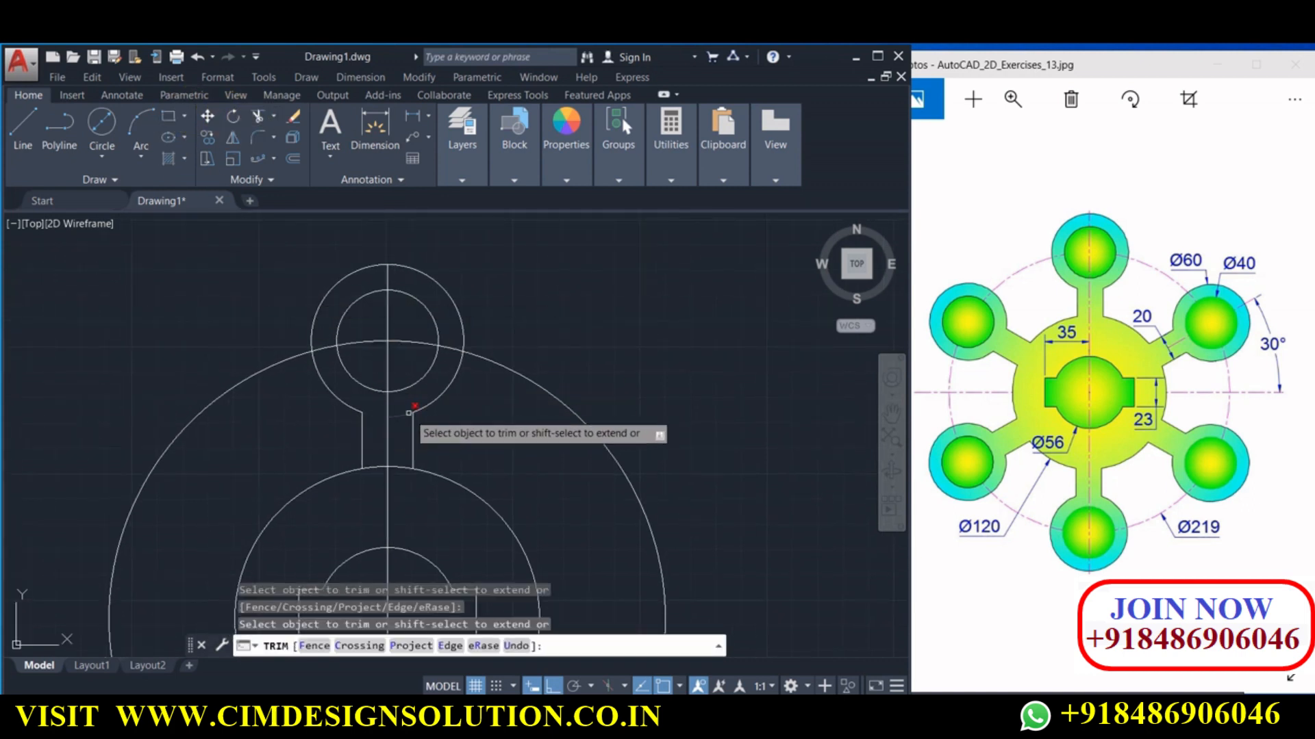
right_click(429, 401)
click(438, 411)
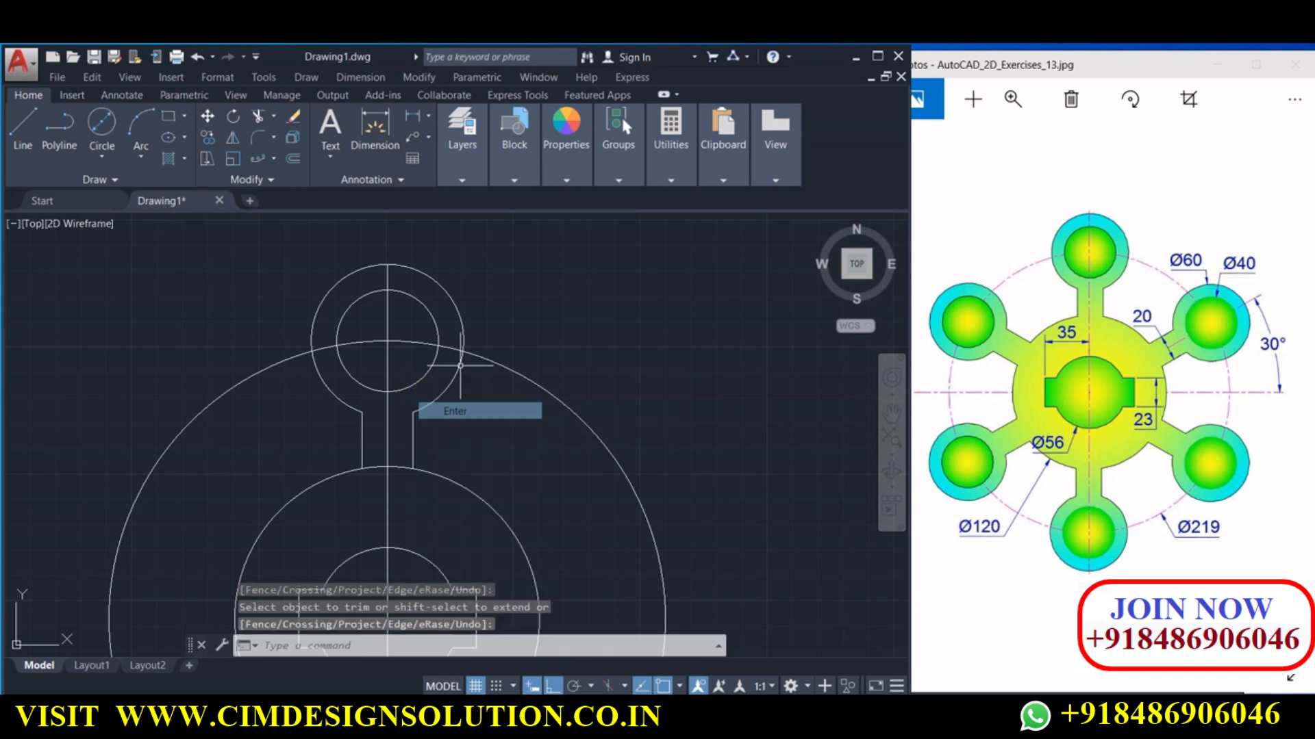
click(496, 373)
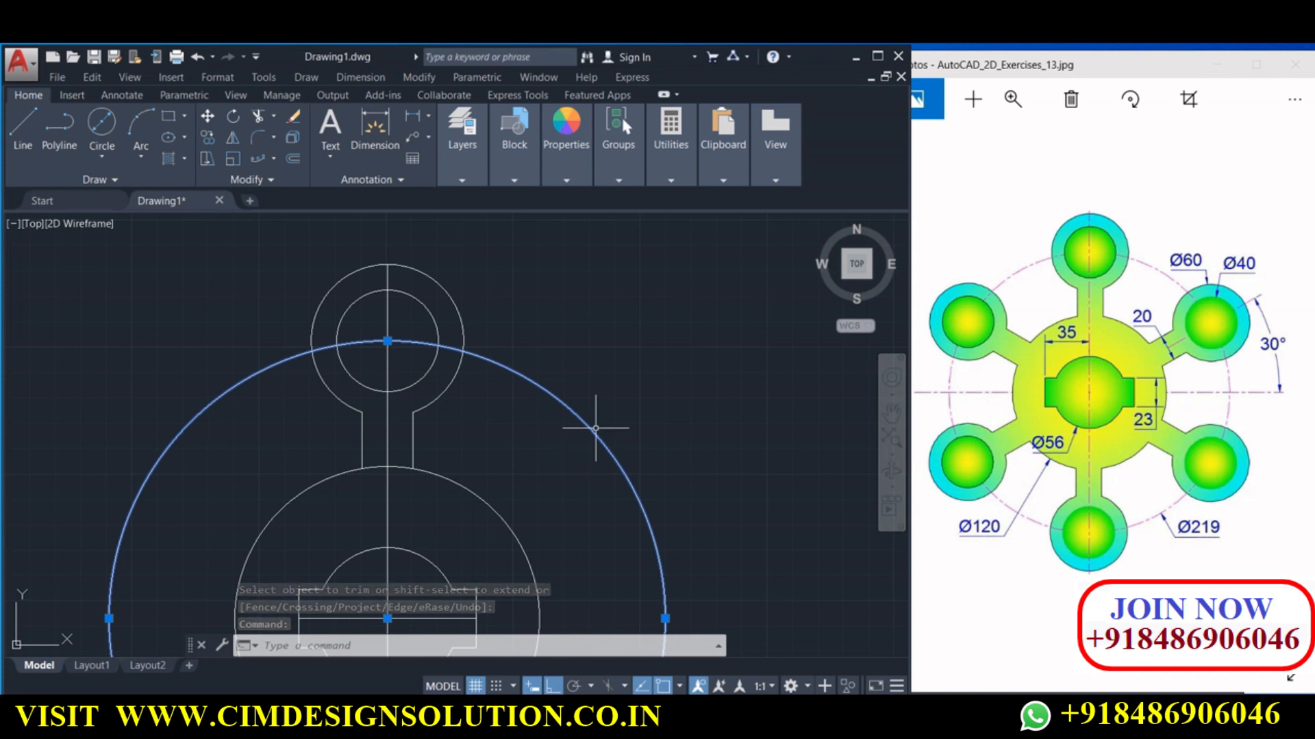
key(Delete)
Create a six-item polar array of the arm's two edges and both end circles about the hub's center
middle_drag(564, 413, 558, 364)
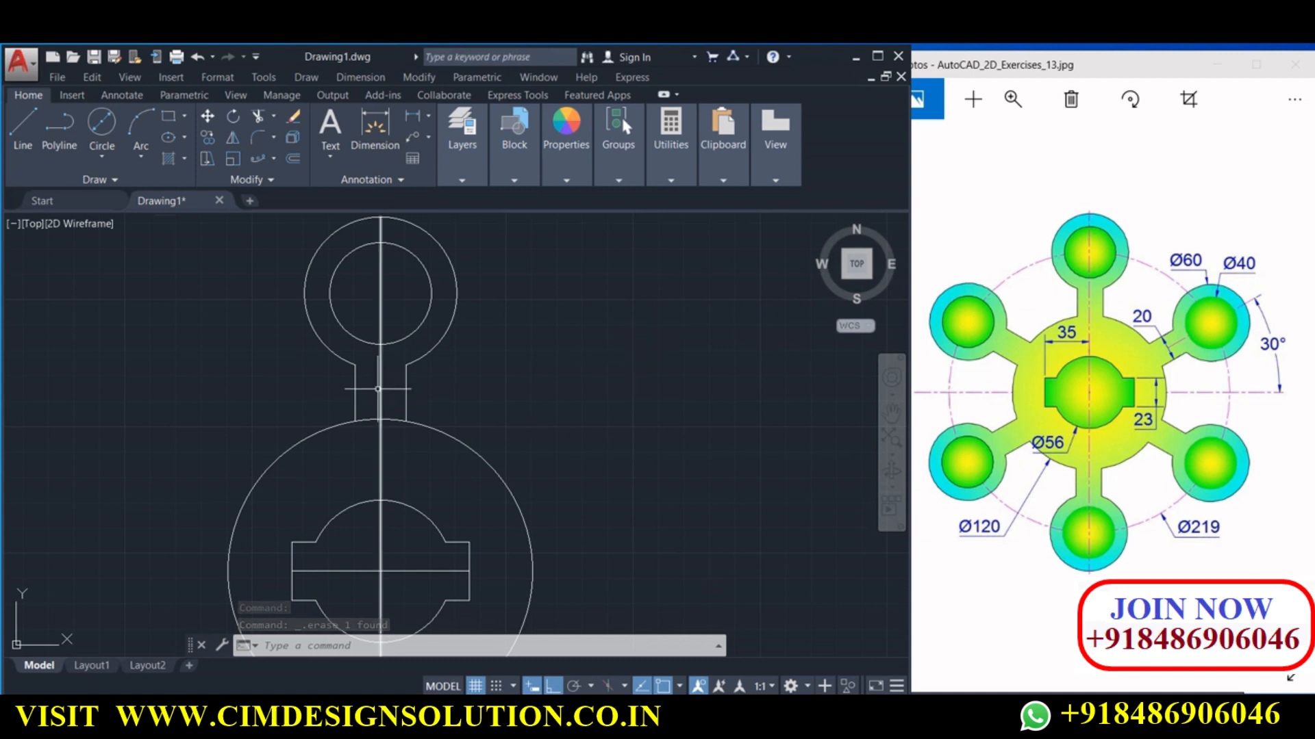
click(479, 354)
click(426, 310)
click(407, 374)
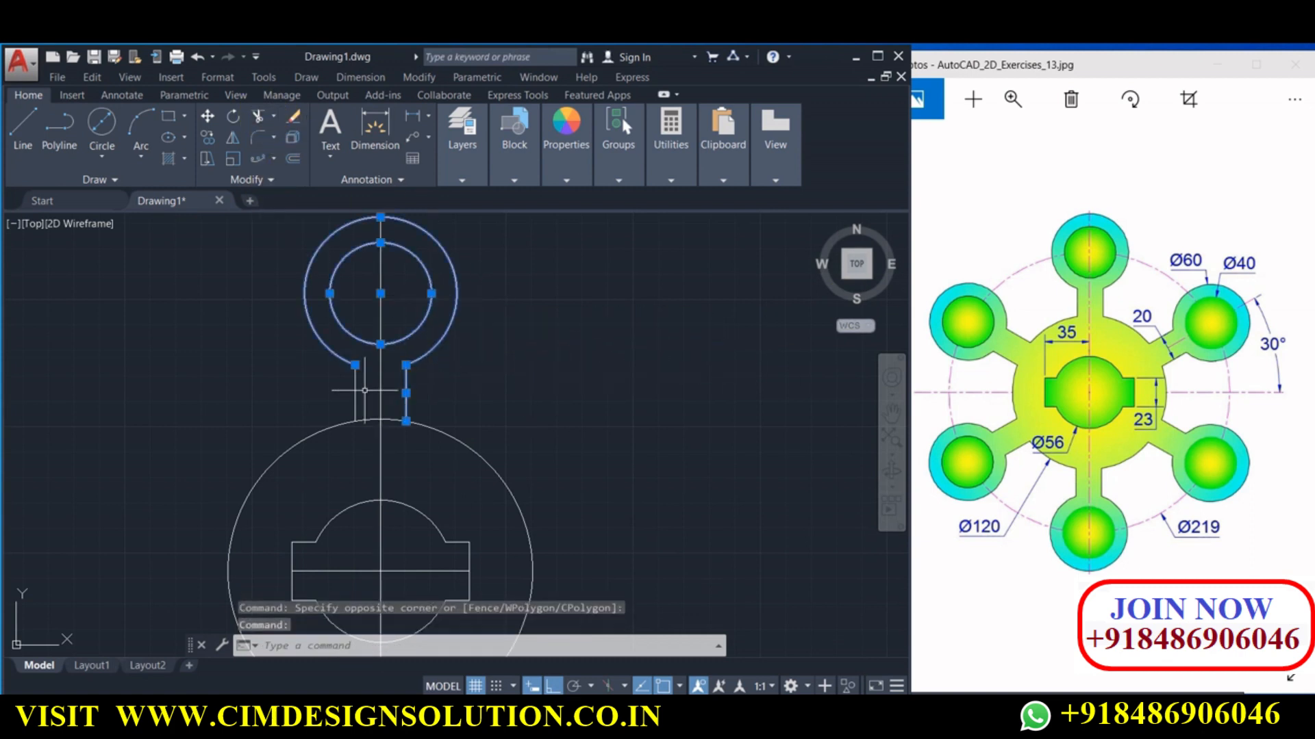
click(352, 393)
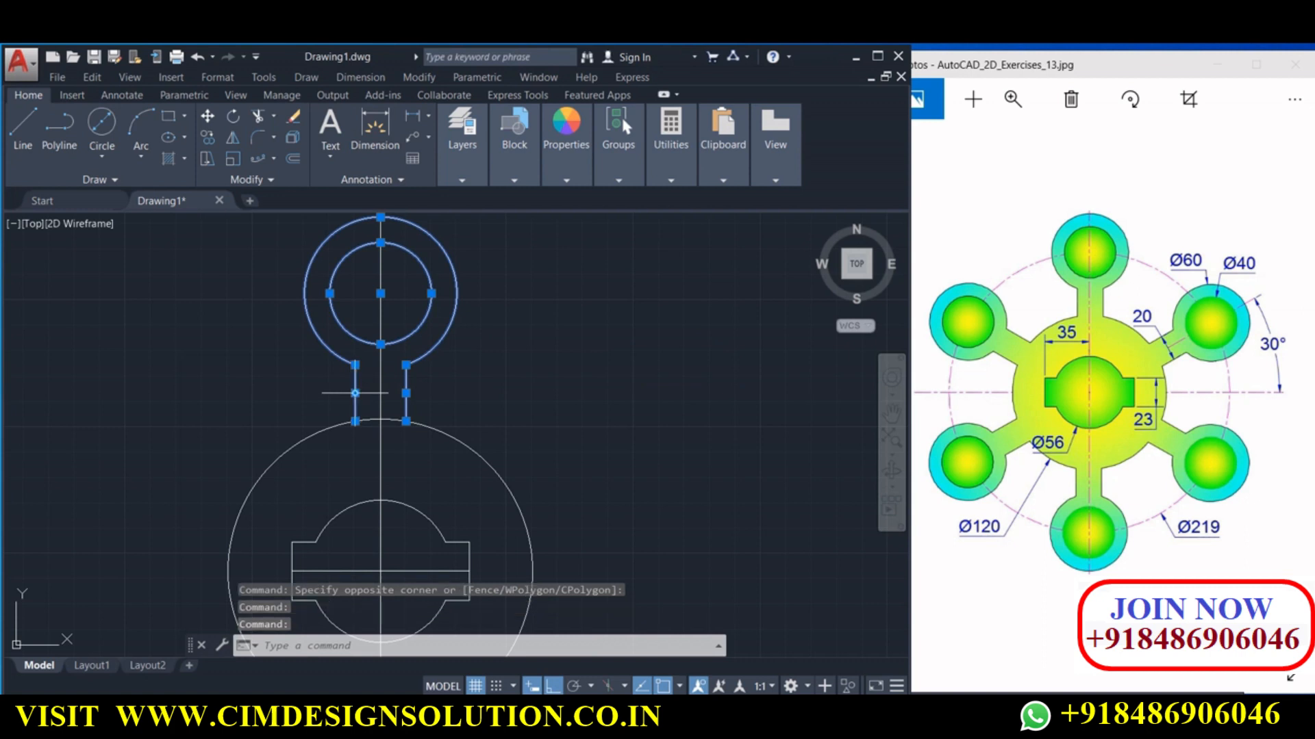
click(273, 159)
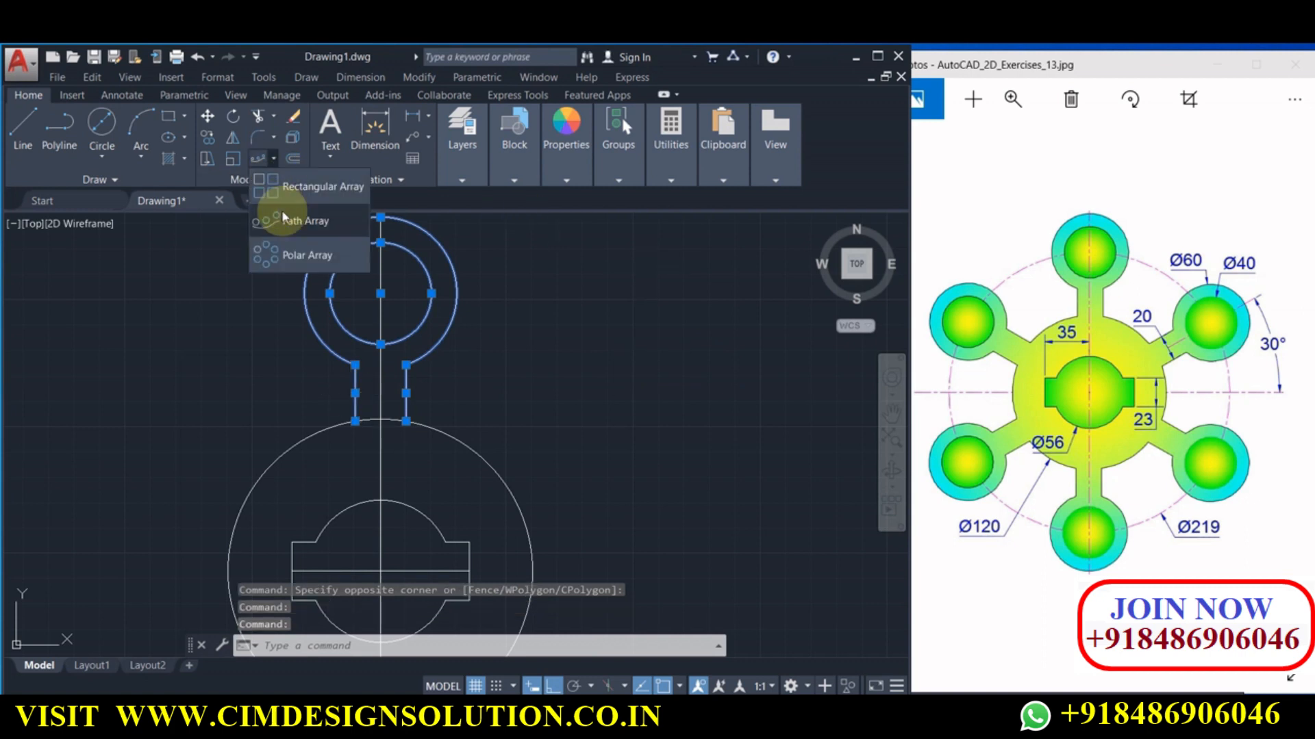
click(288, 263)
scroll(431, 363, down, 3)
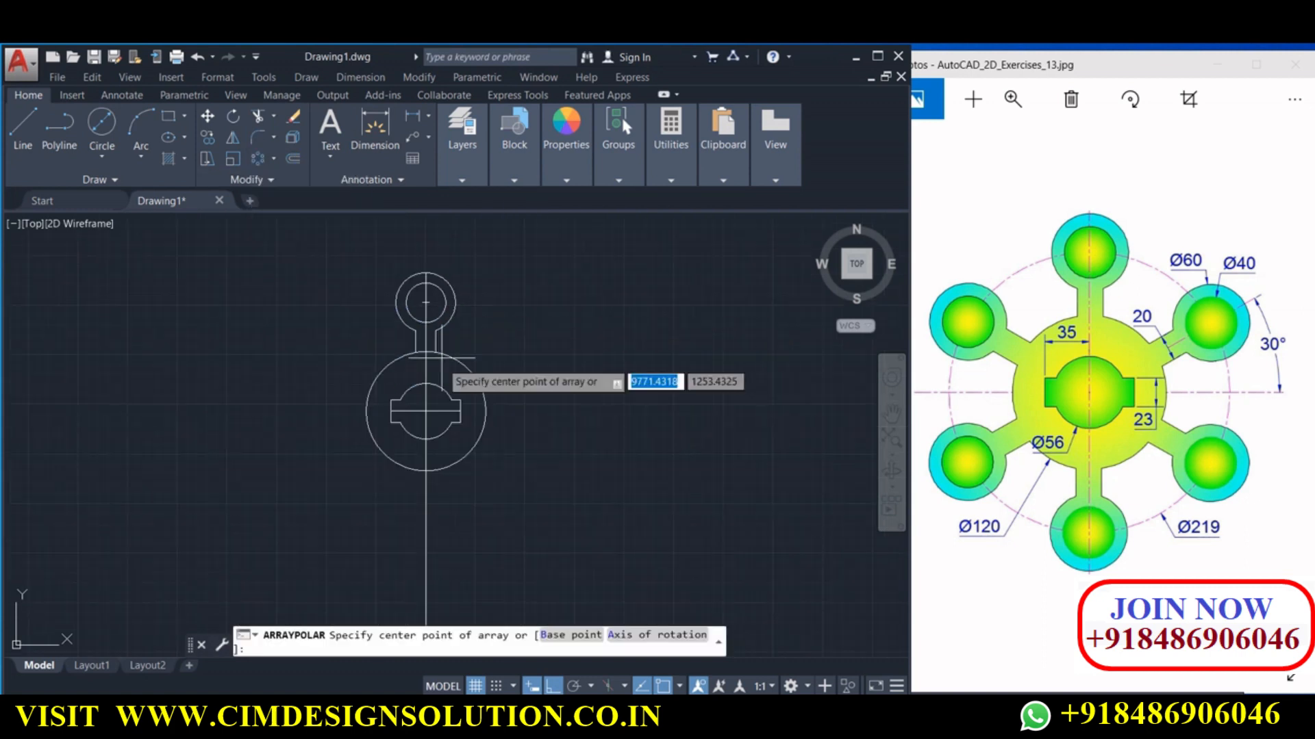
click(426, 411)
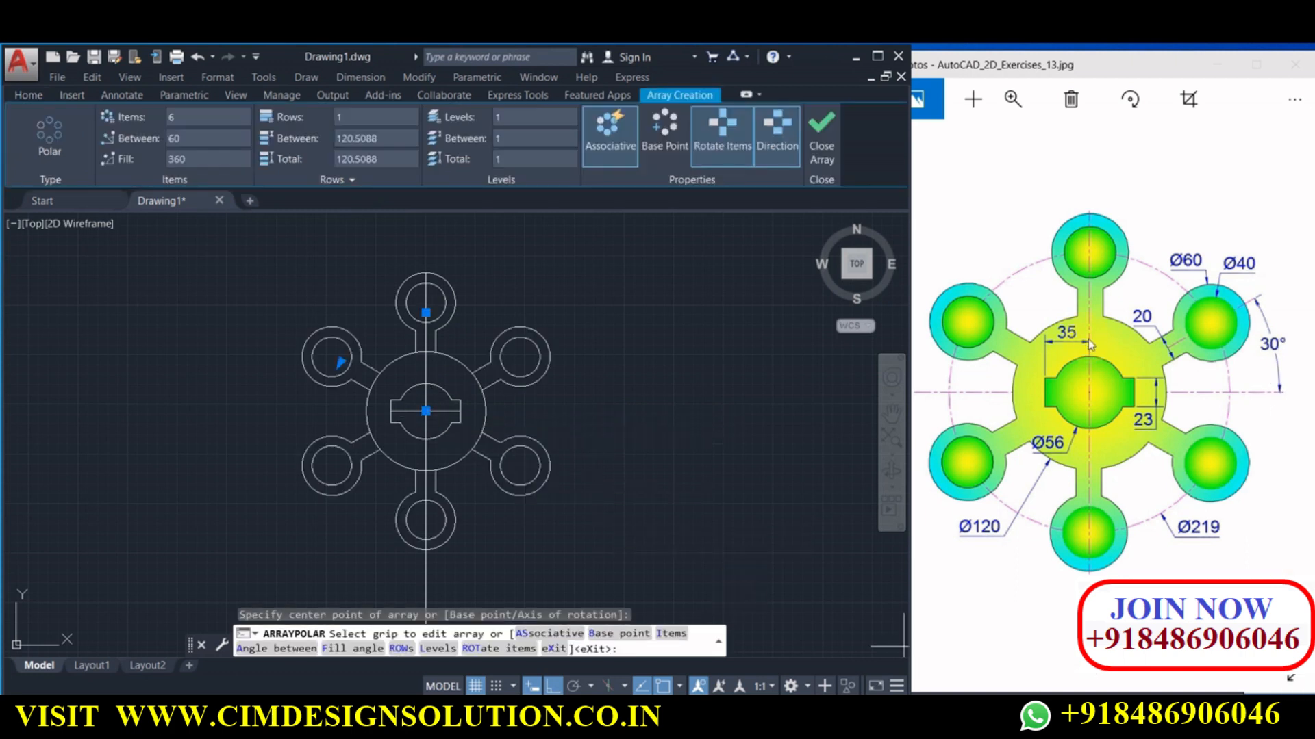
Set the polar array's fill angle to 180 degrees
click(219, 163)
text(180)
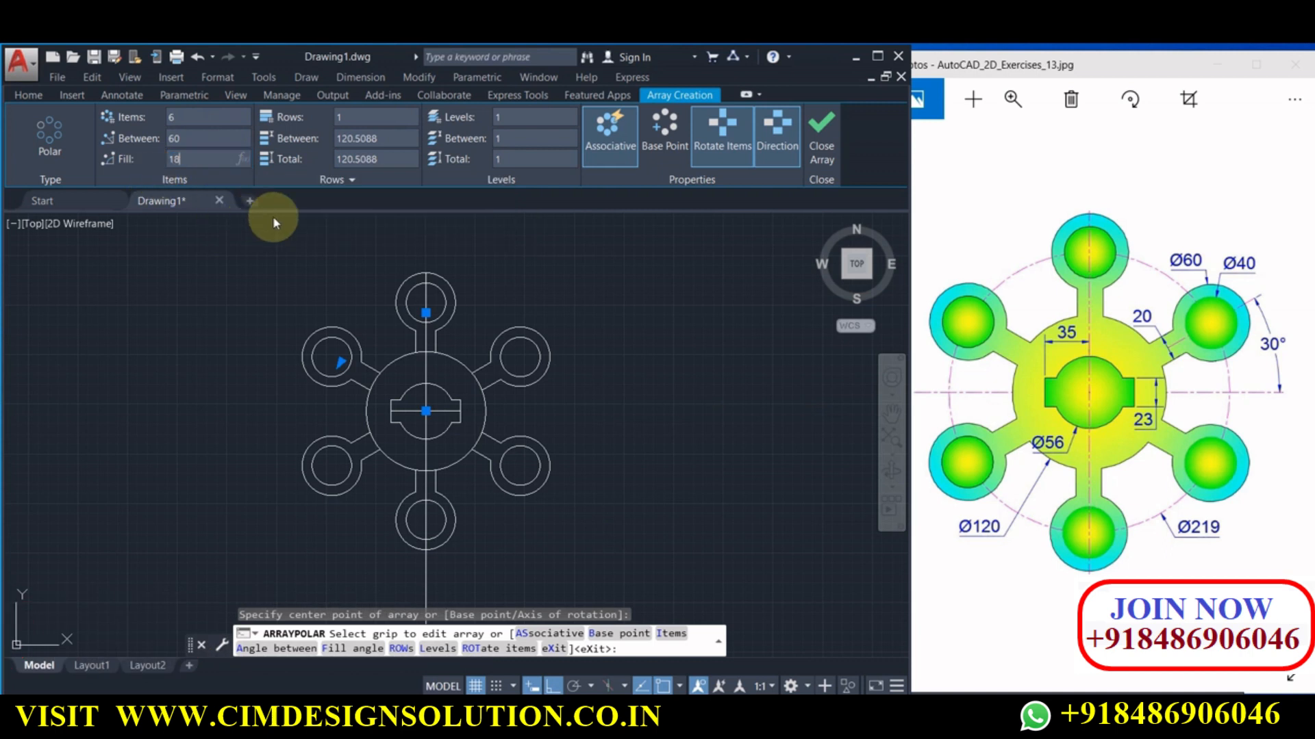
key(Return)
Set the polar array's fill angle to 360 degrees and accept the array
click(182, 158)
text(160360)
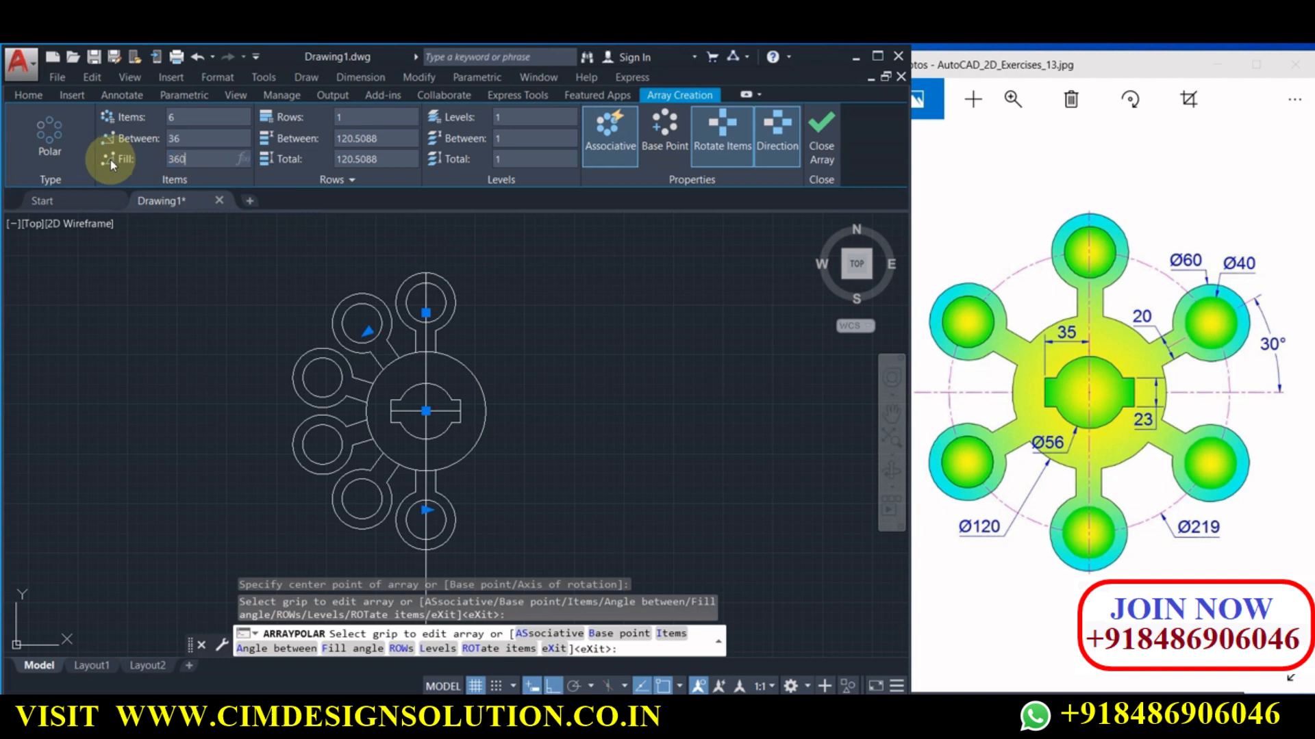
key(Return)
scroll(438, 370, down, 4)
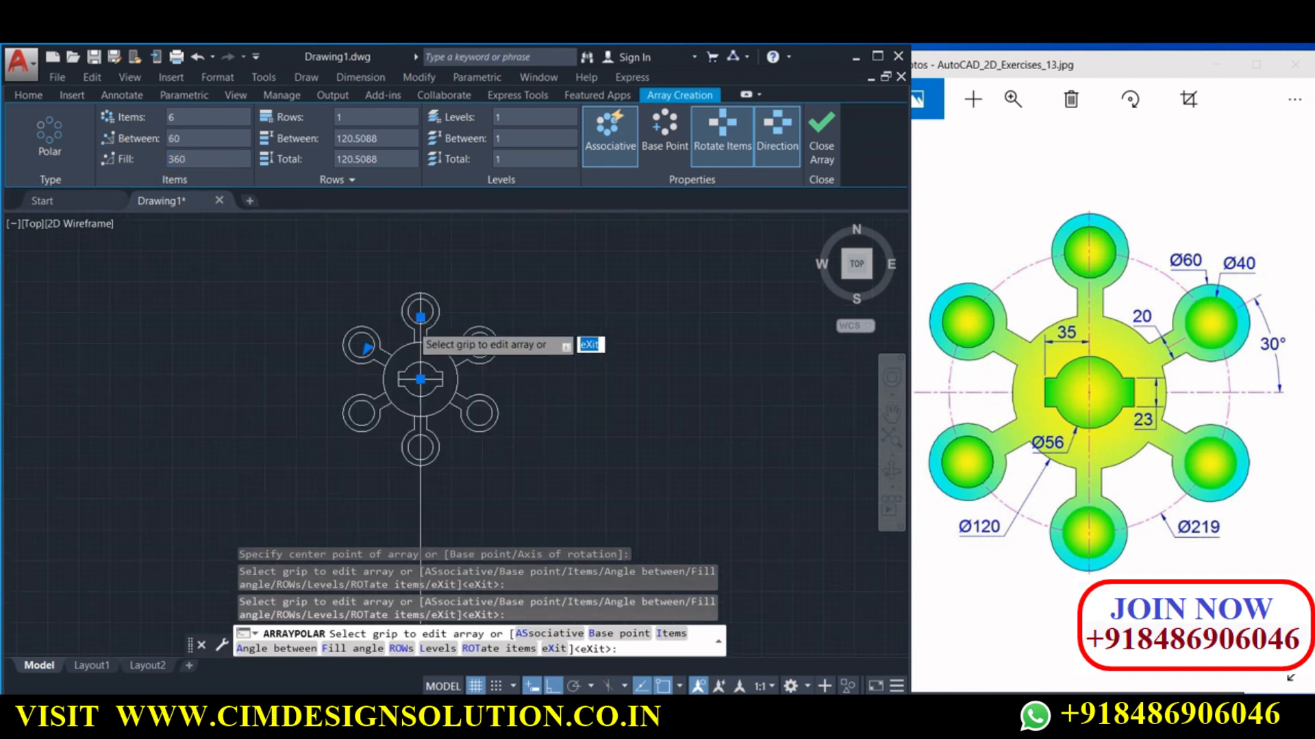
key(Return)
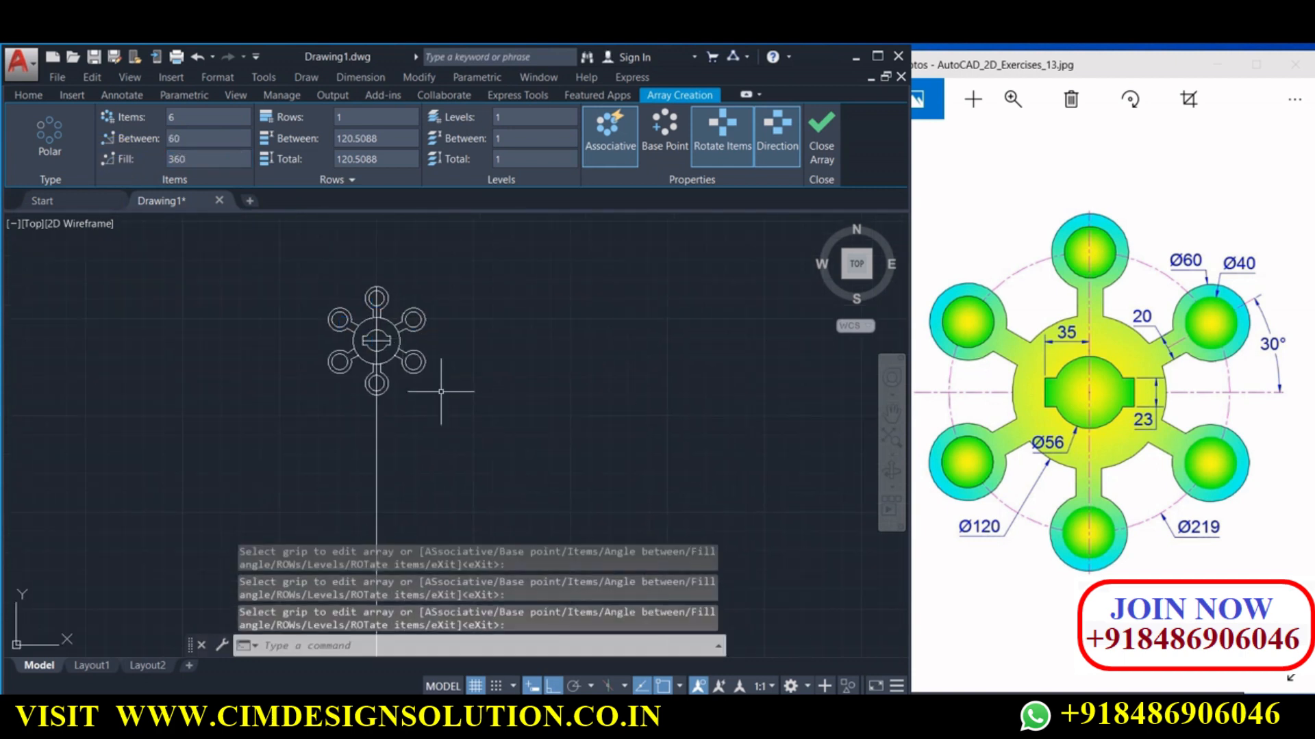
scroll(341, 278, up, 6)
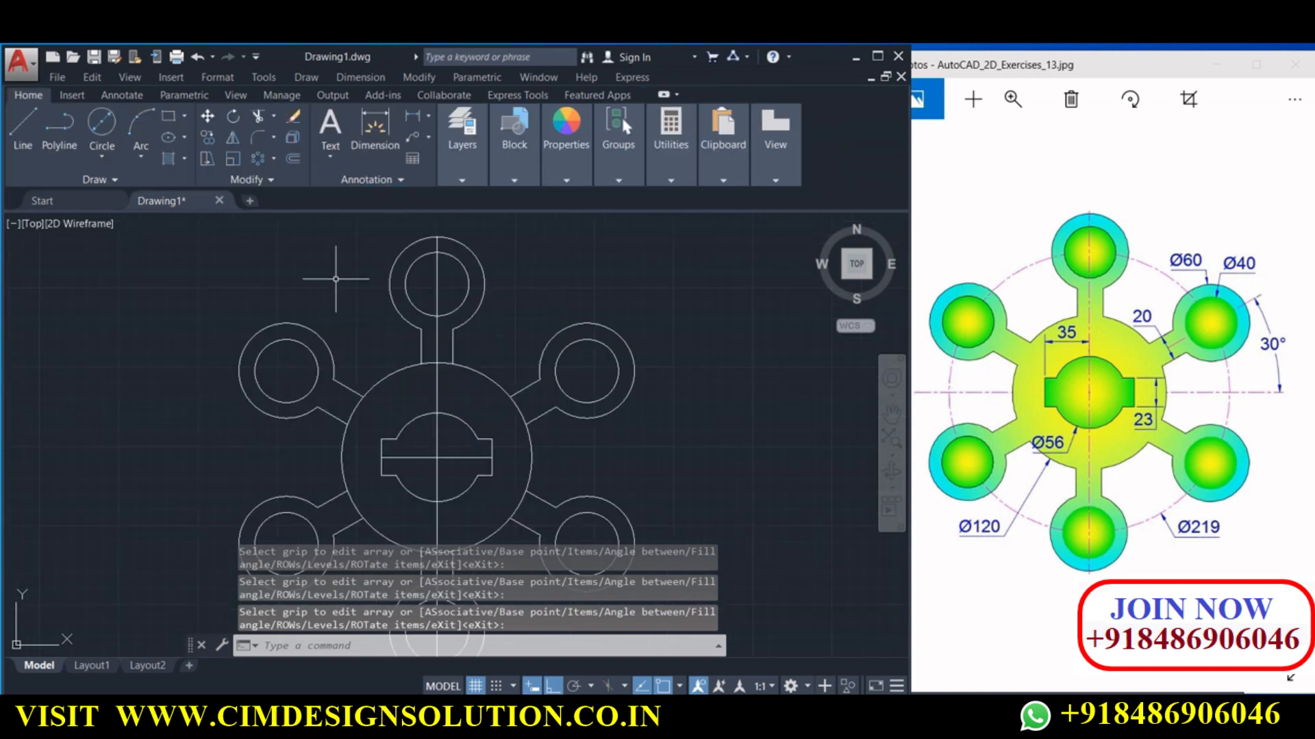
right_click(270, 307)
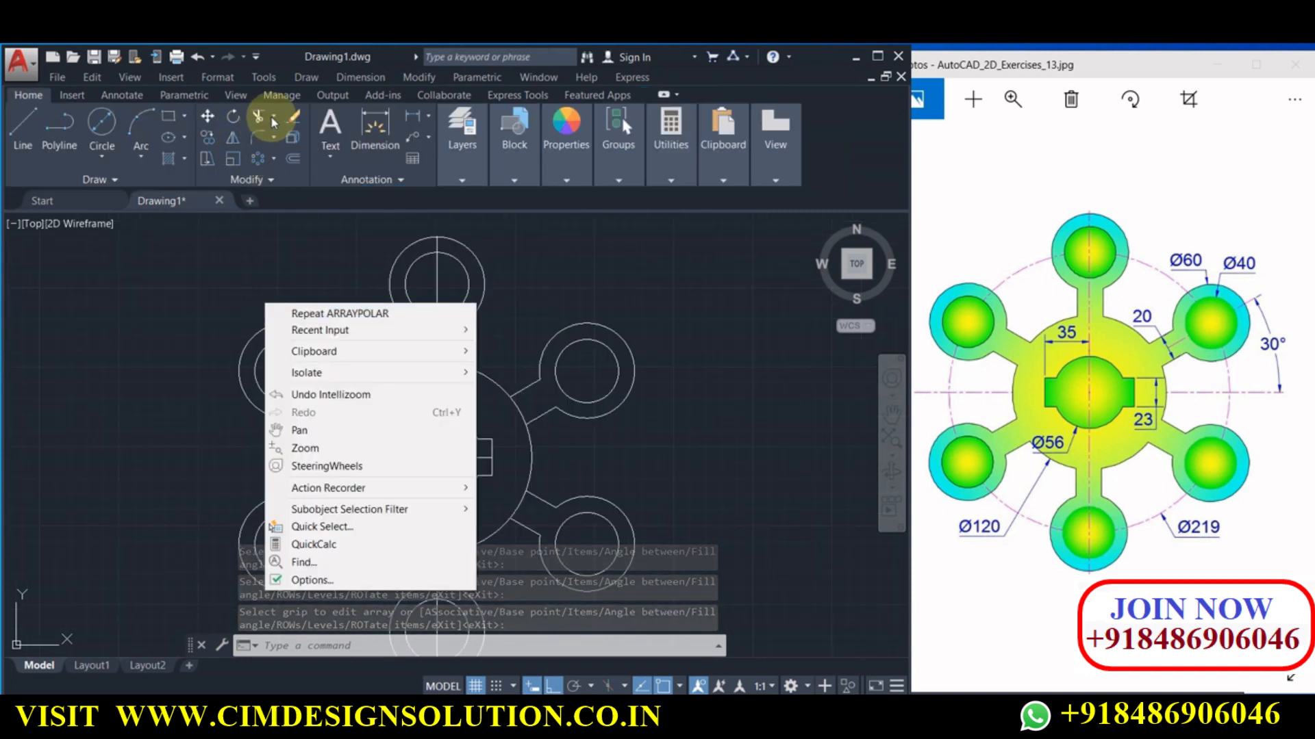
Trim the hub circle's arcs between the two edges of each of the six arms
click(256, 118)
key(Return)
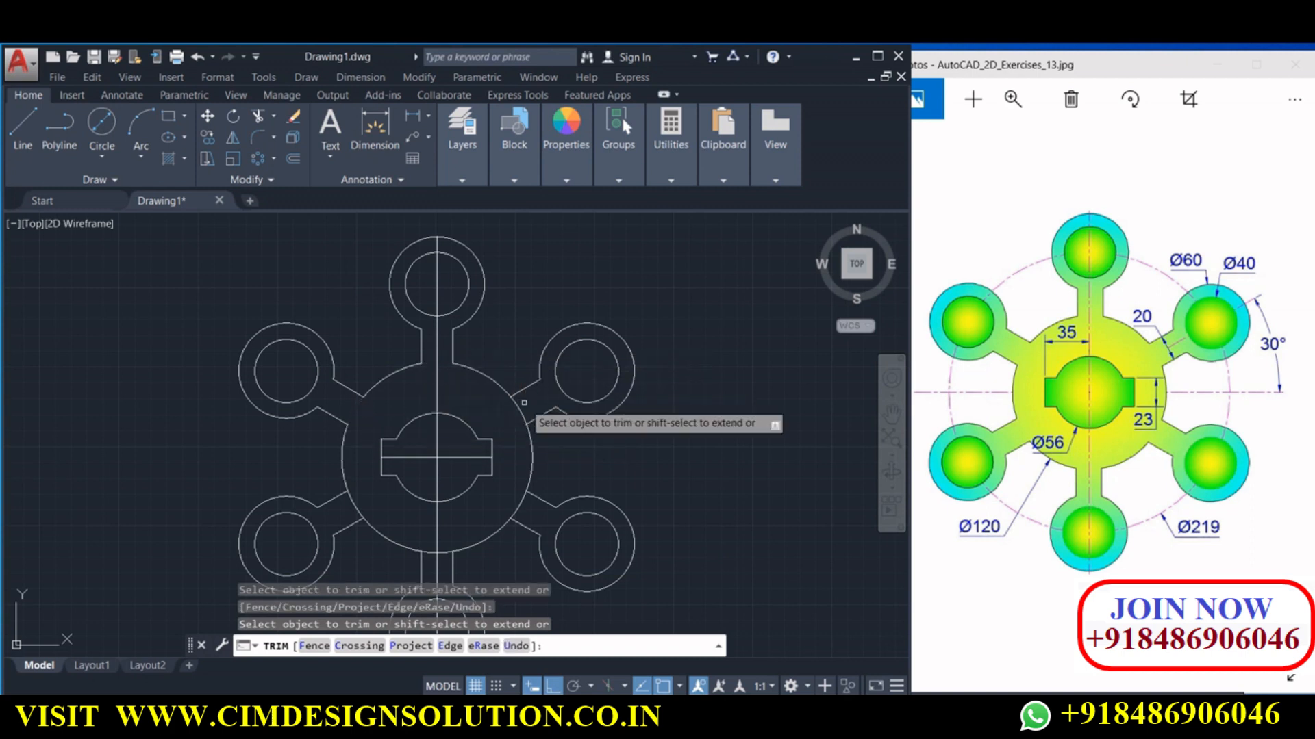
middle_drag(505, 407, 453, 285)
click(465, 377)
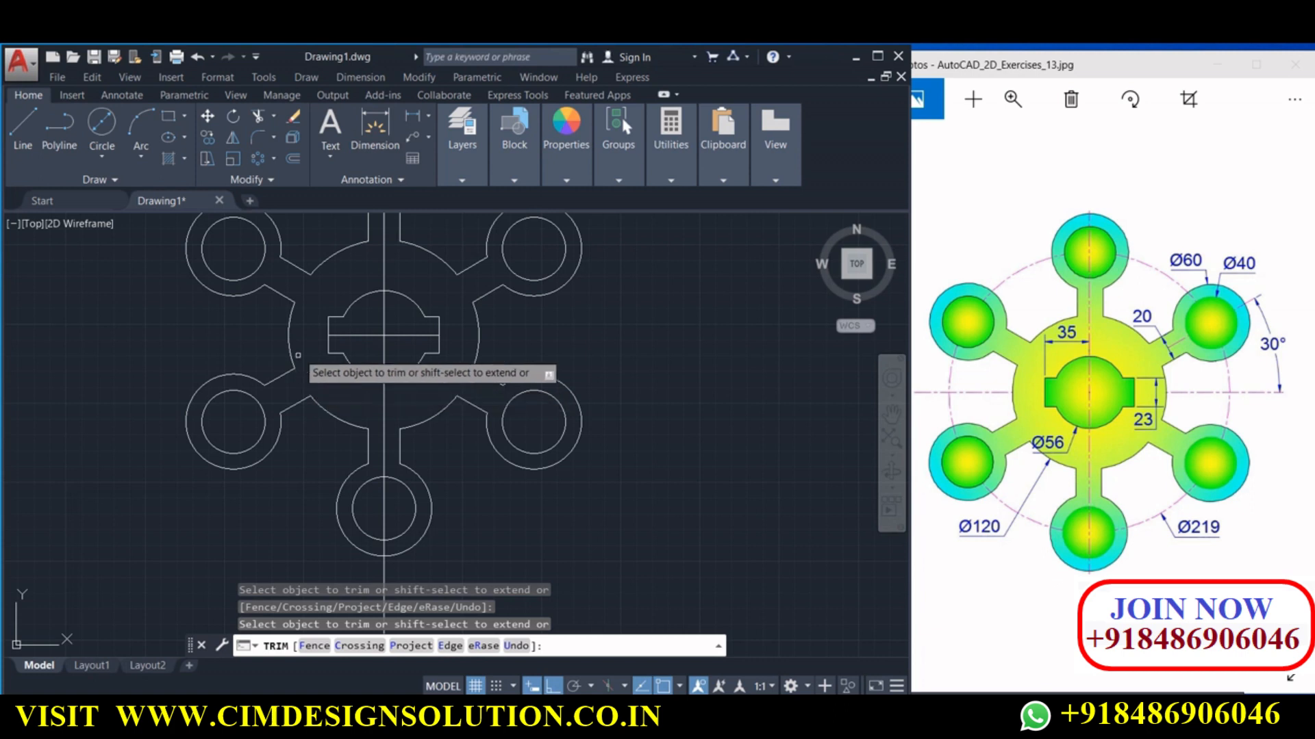
scroll(339, 348, down, 3)
key(Escape)
scroll(389, 416, up, 1)
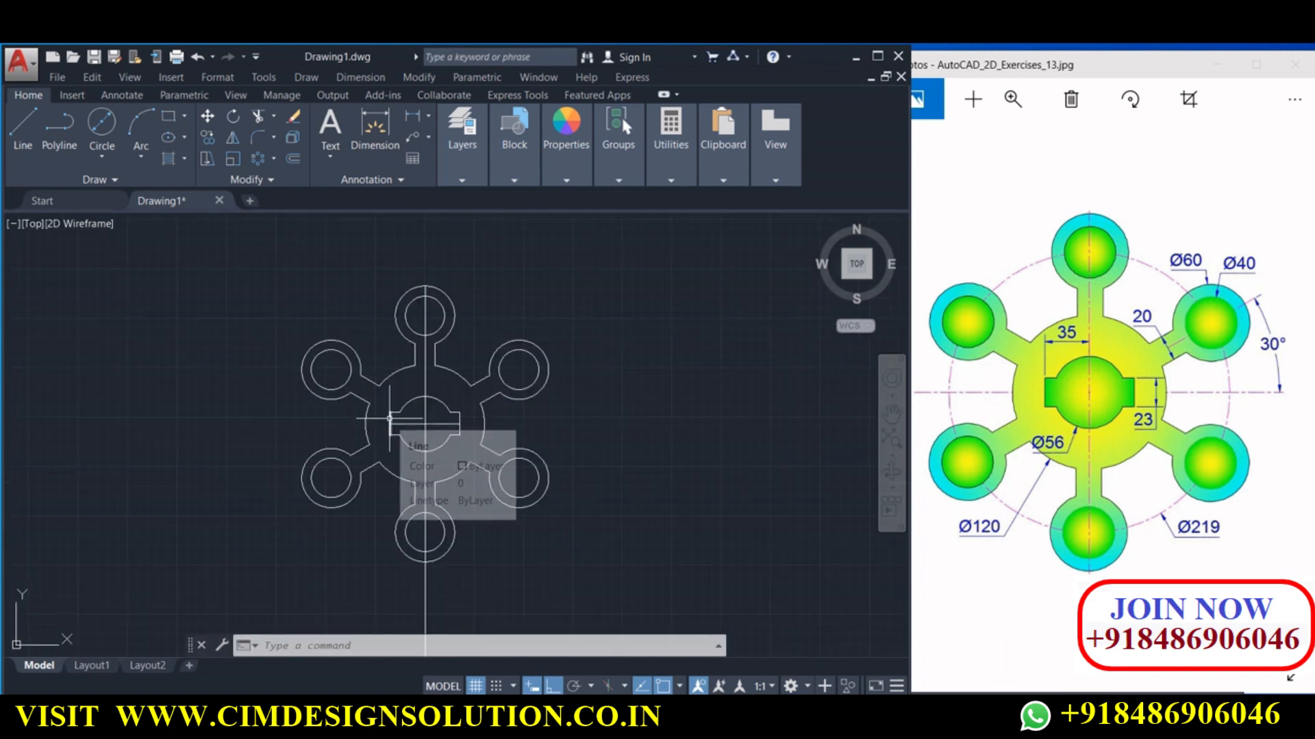
Draw vertical and horizontal construction lines crossing at one point in the empty area beside the finished six-armed part
middle_drag(385, 422, 285, 404)
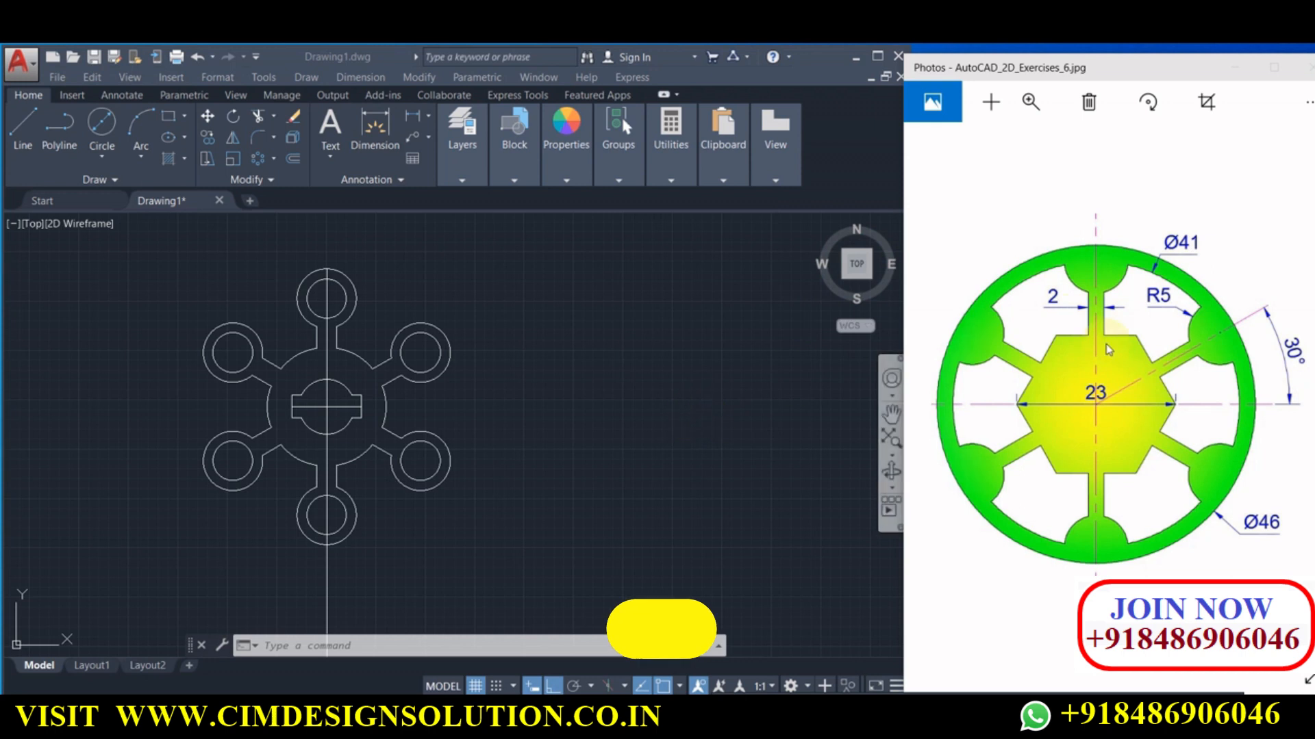
click(608, 351)
middle_drag(561, 367, 393, 378)
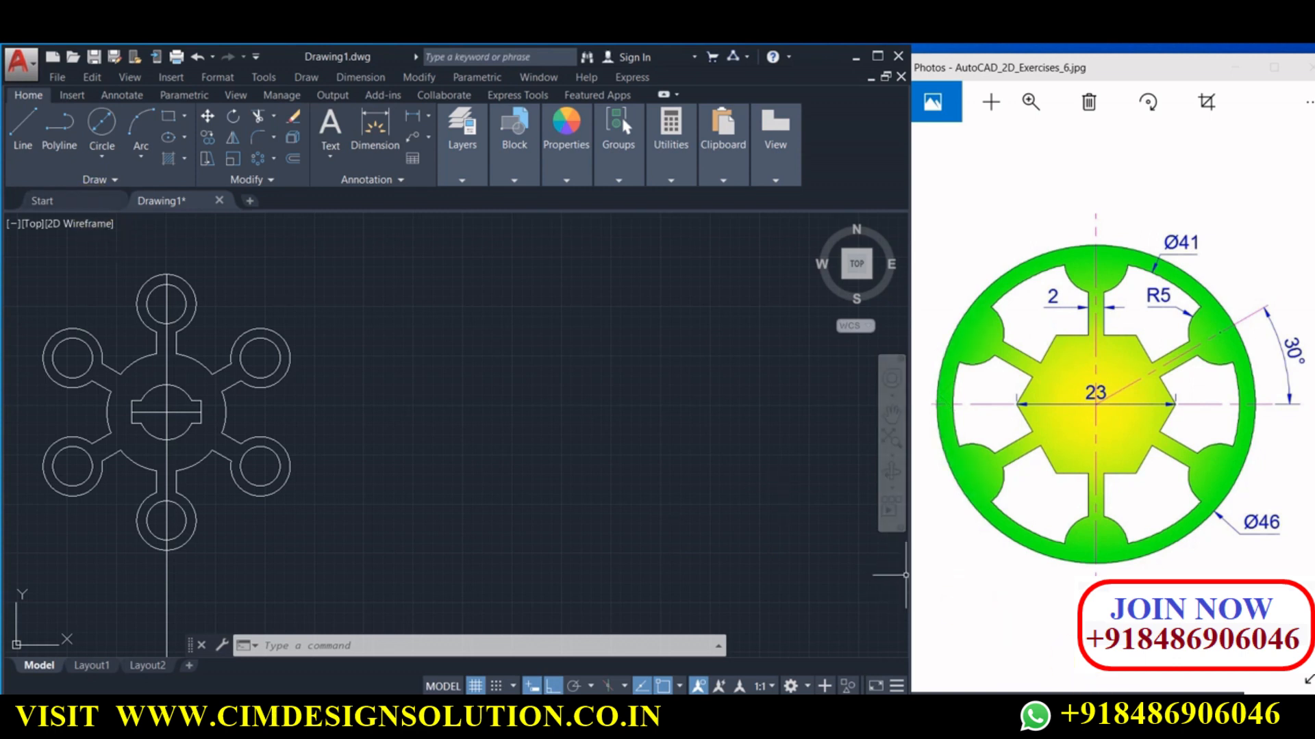
middle_drag(538, 402, 440, 401)
click(306, 77)
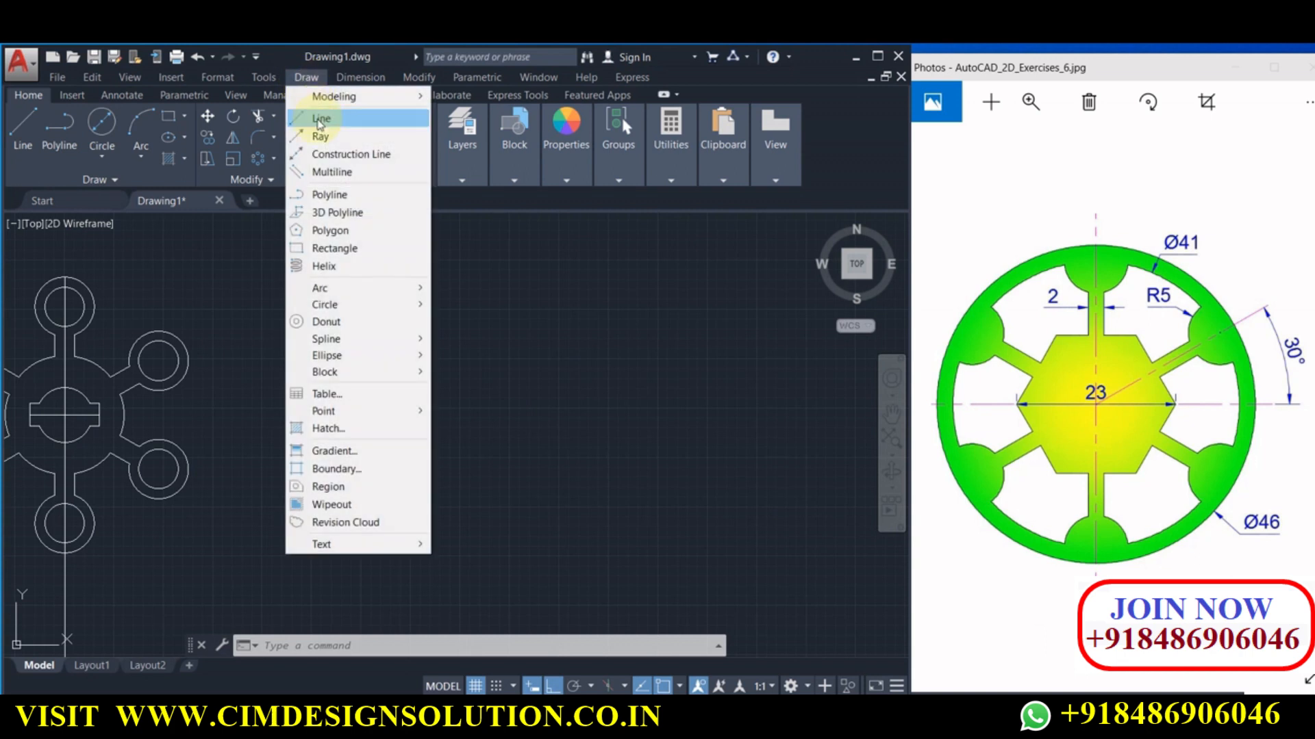
click(328, 155)
click(669, 412)
click(672, 536)
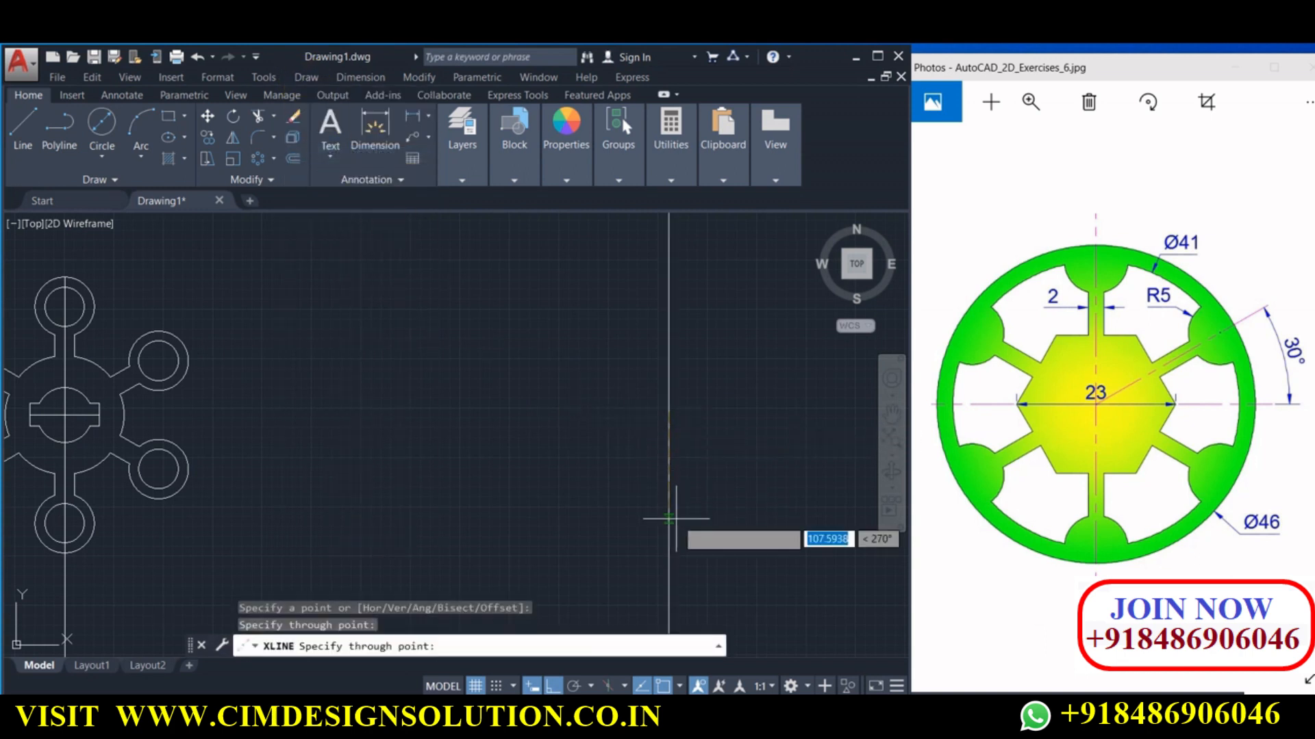
click(710, 418)
middle_drag(680, 360, 598, 366)
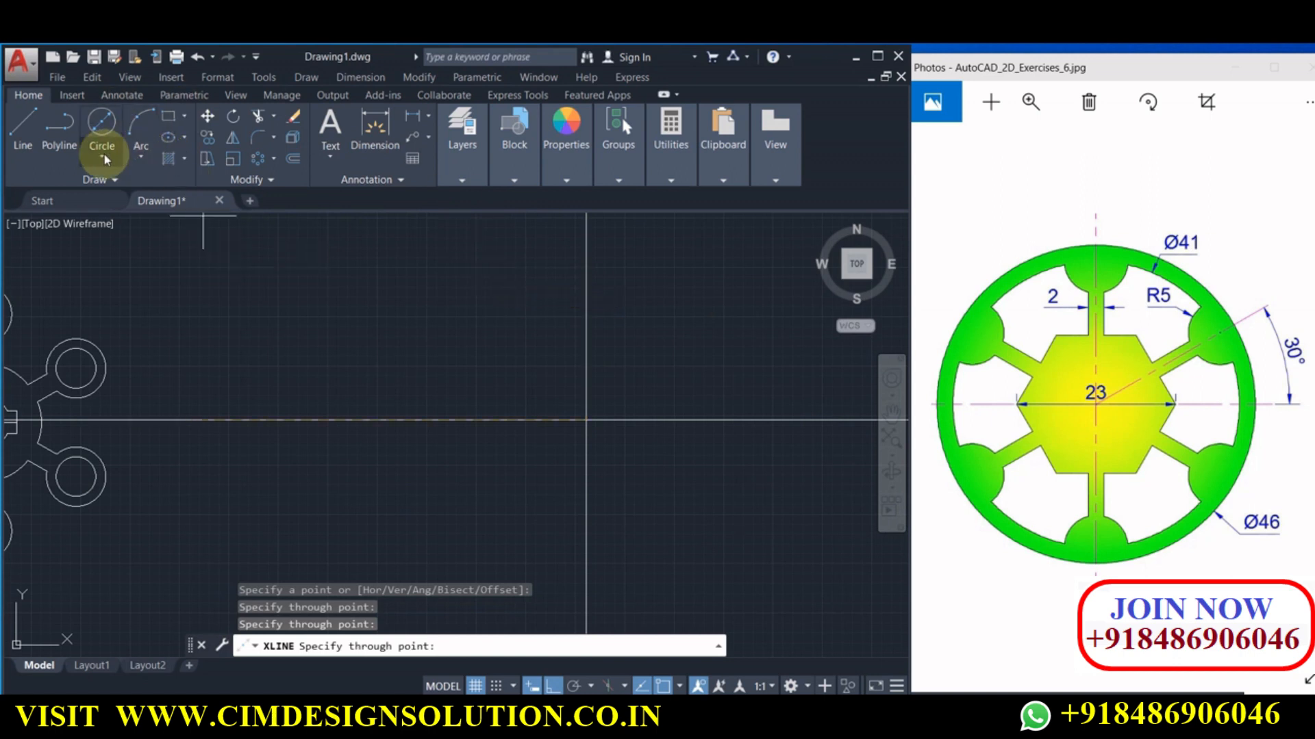
Draw a six-sided polygon centered on the construction lines' intersection, inscribed in a circle of radius 11.5
click(183, 117)
click(207, 155)
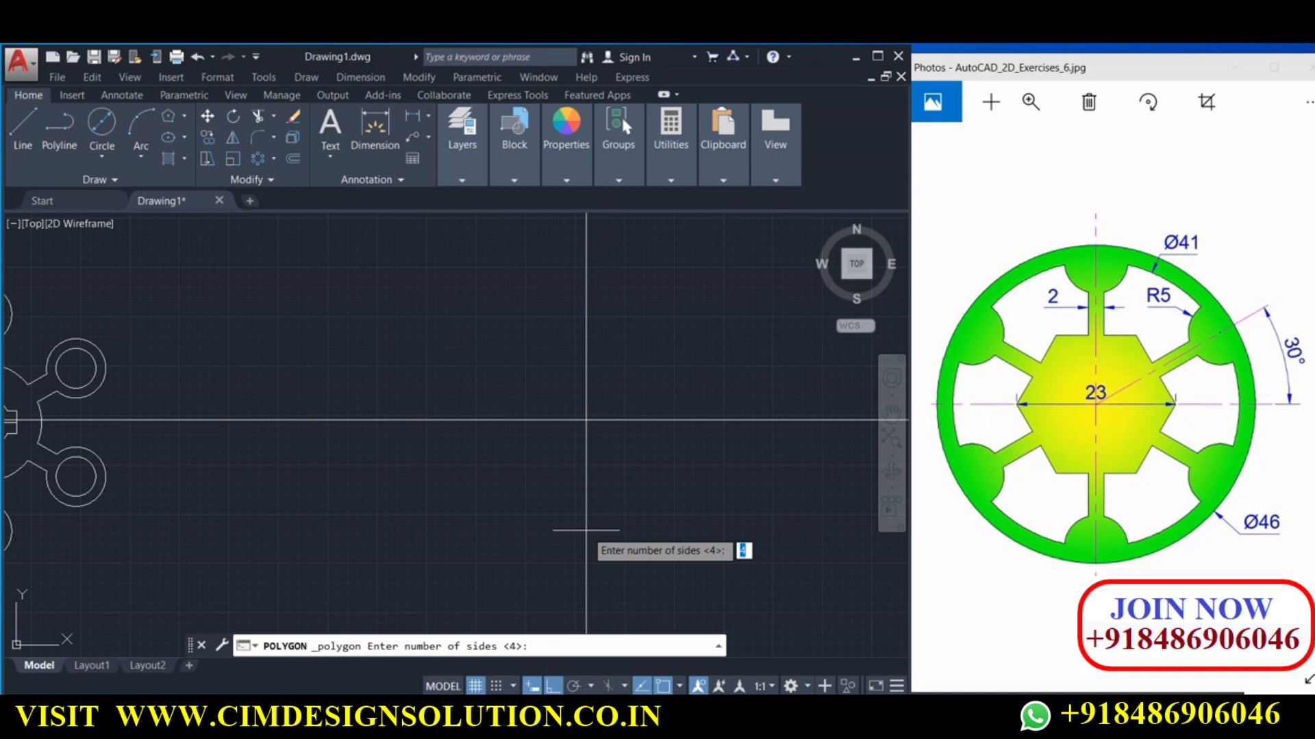
text(6)
key(Return)
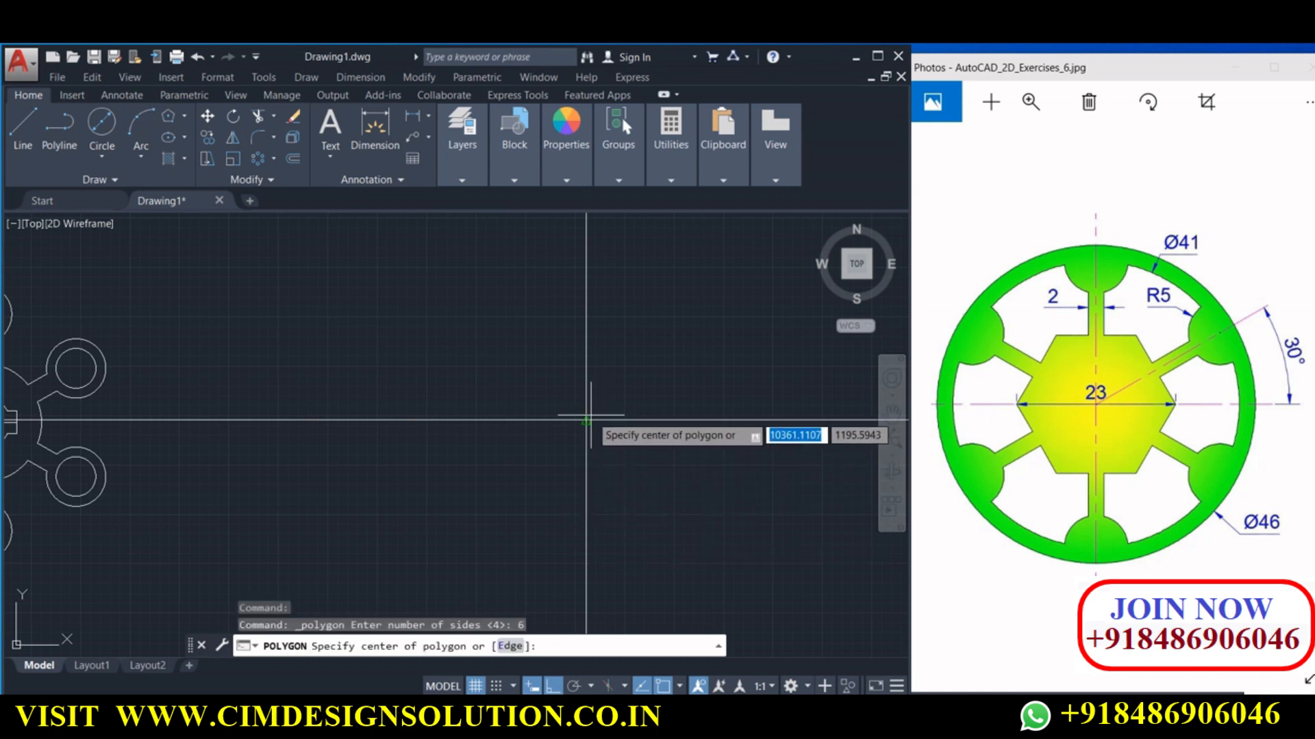
click(607, 437)
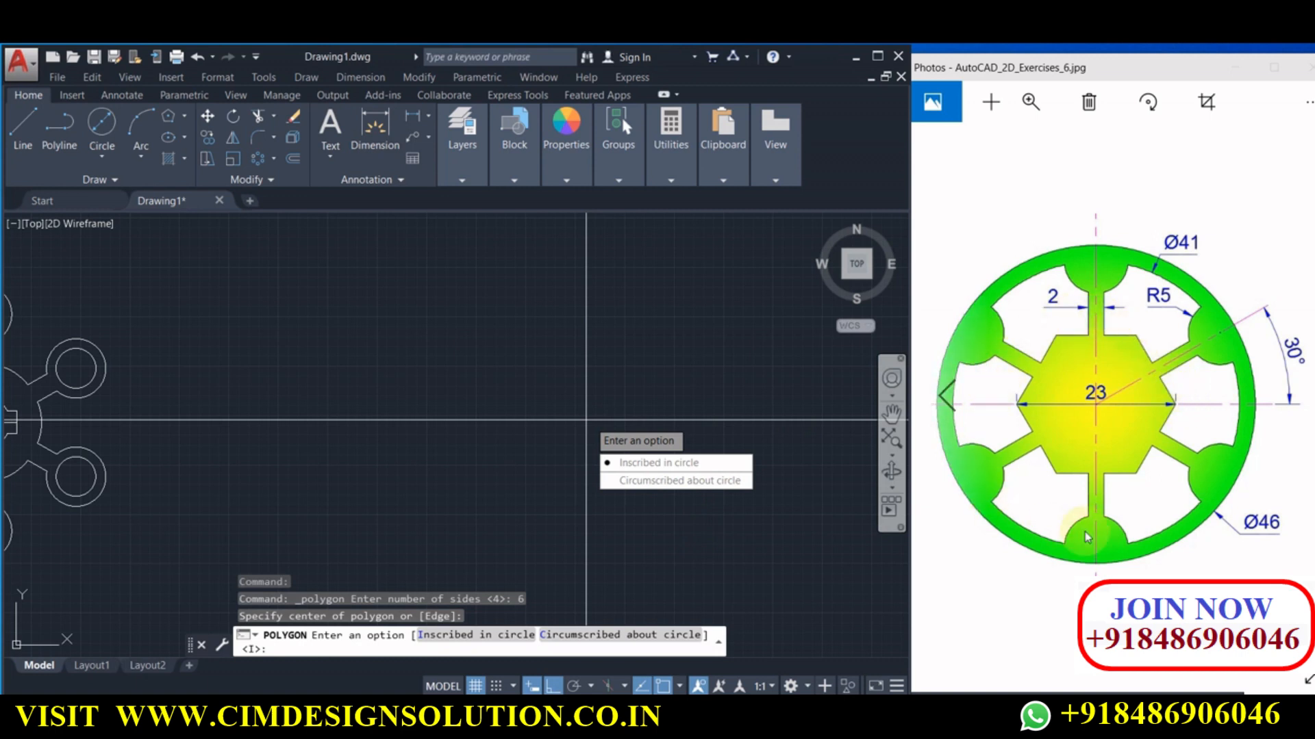
click(622, 465)
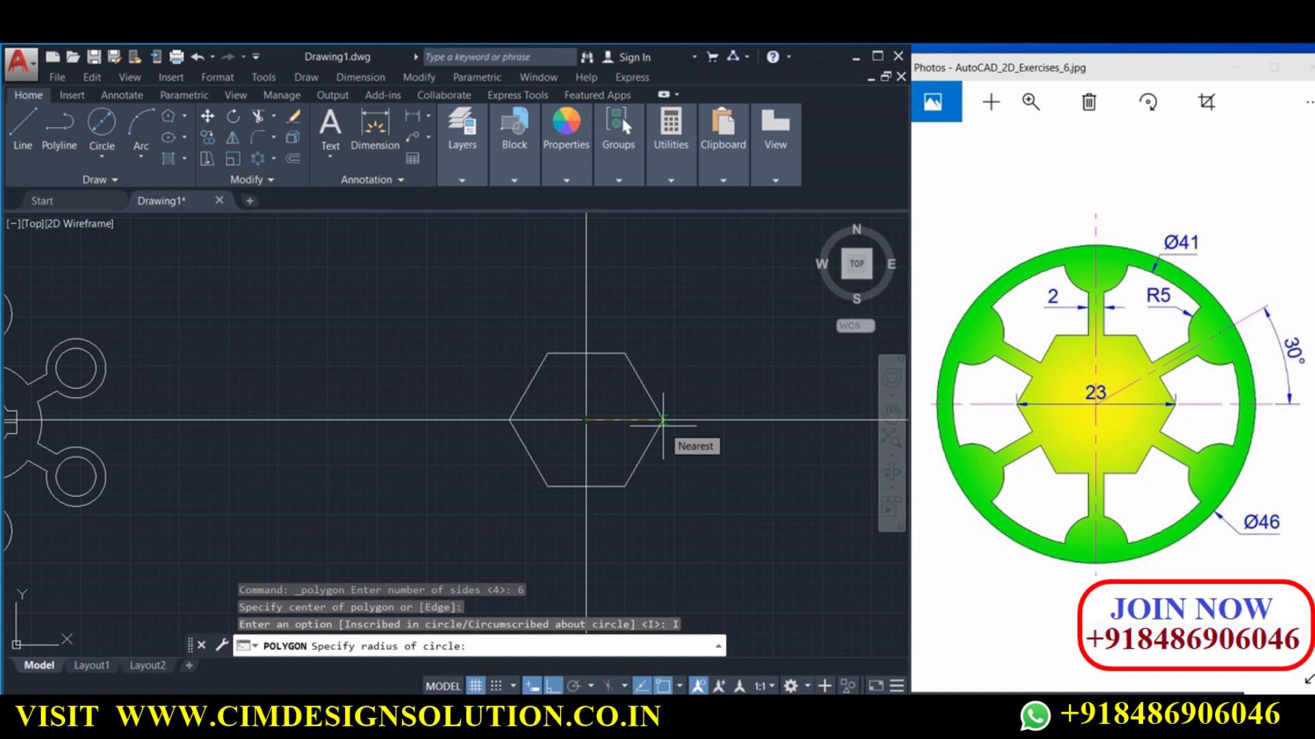
text(11.5)
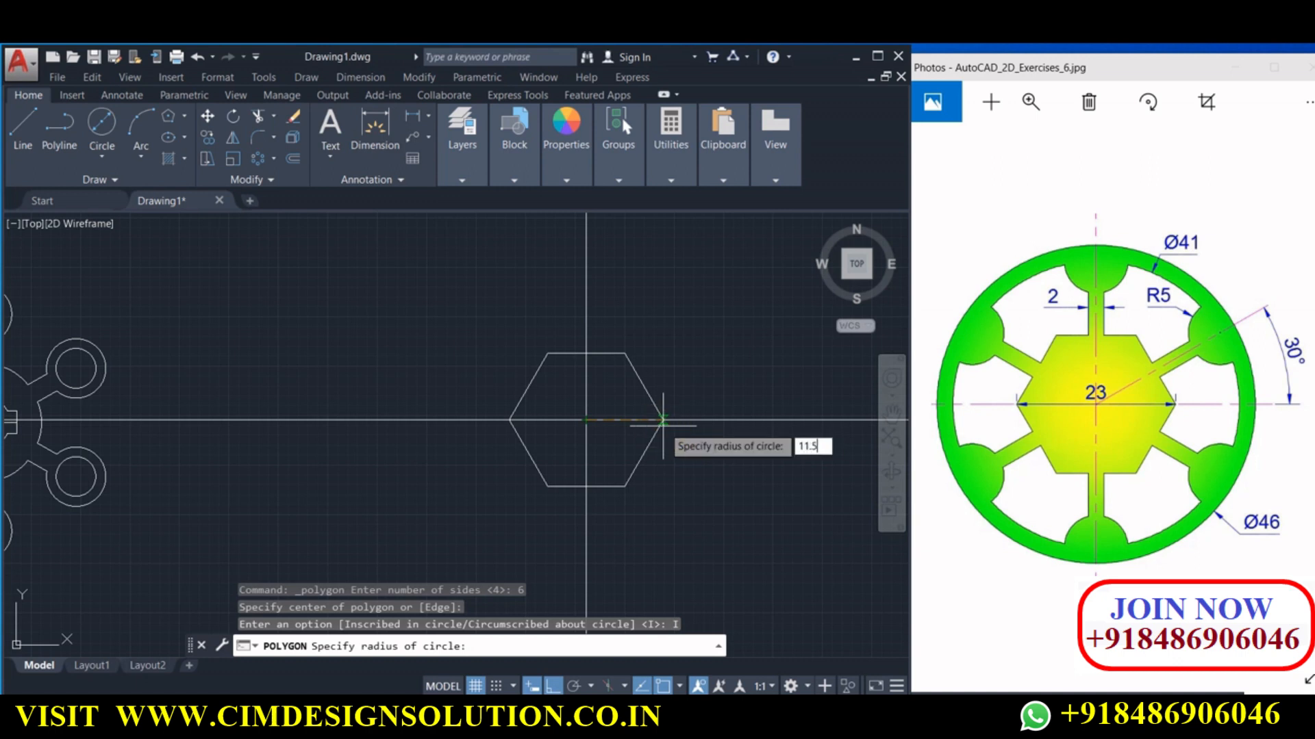
key(Return)
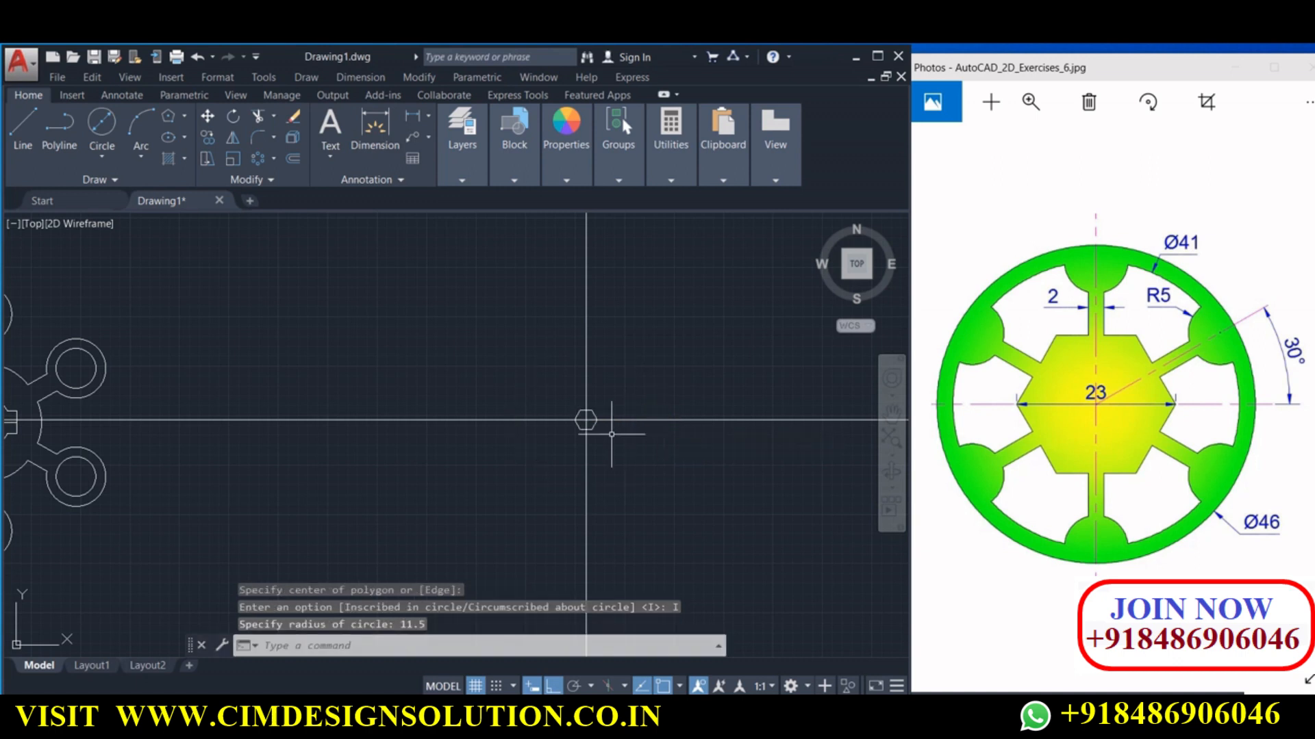
scroll(585, 420, up, 8)
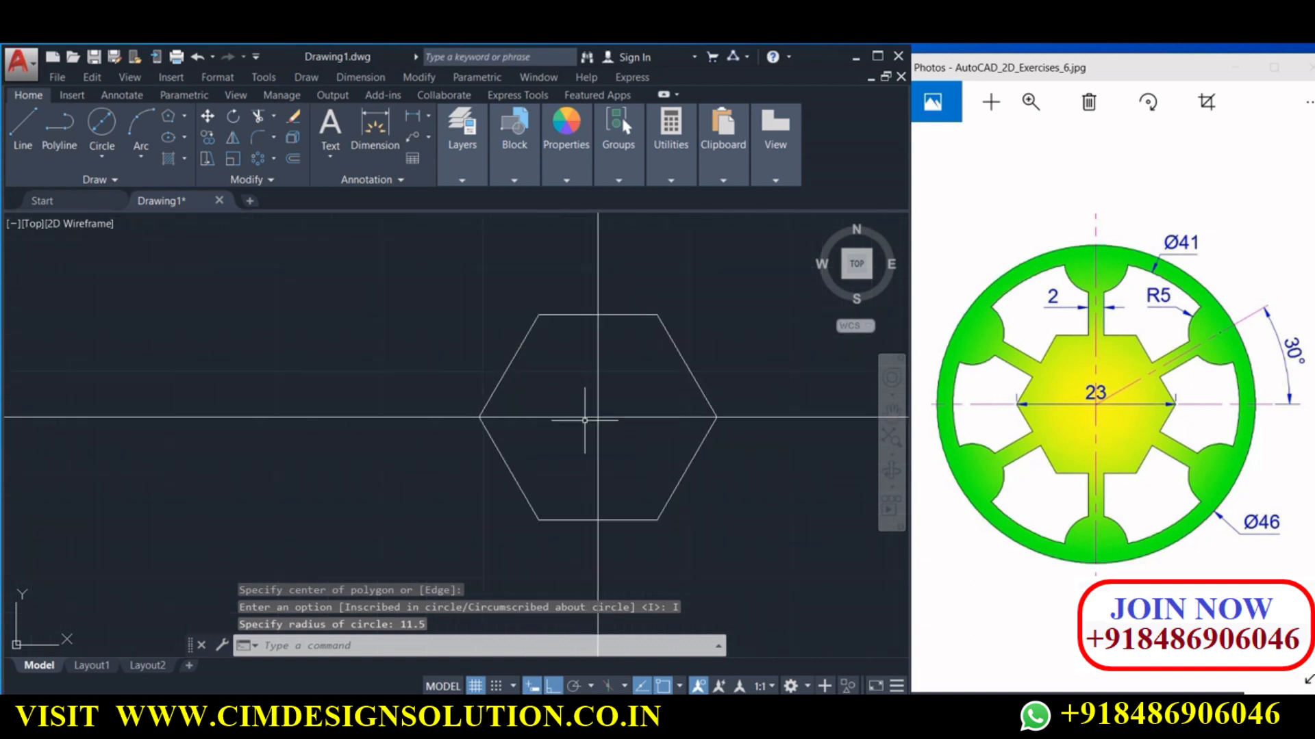
Check the hexagon's width across its two horizontal corners with the Dimension tool without placing a dimension
click(375, 123)
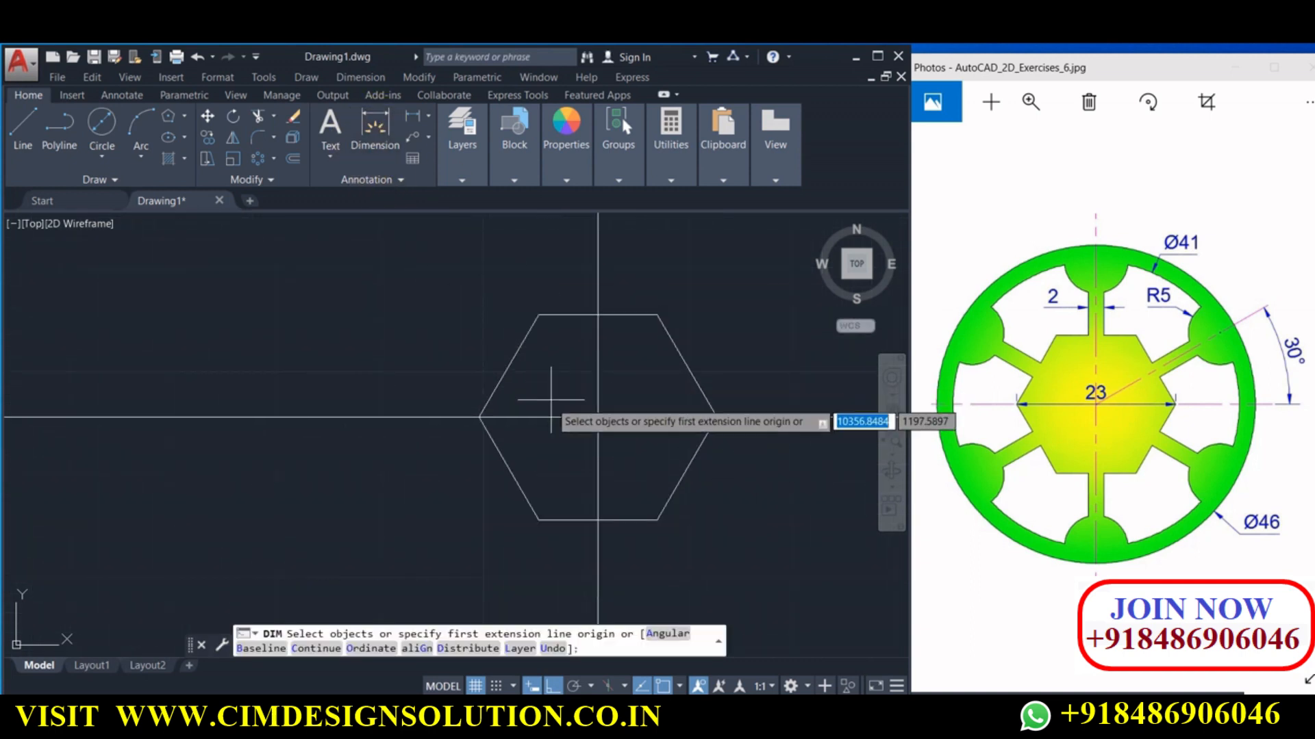
click(479, 417)
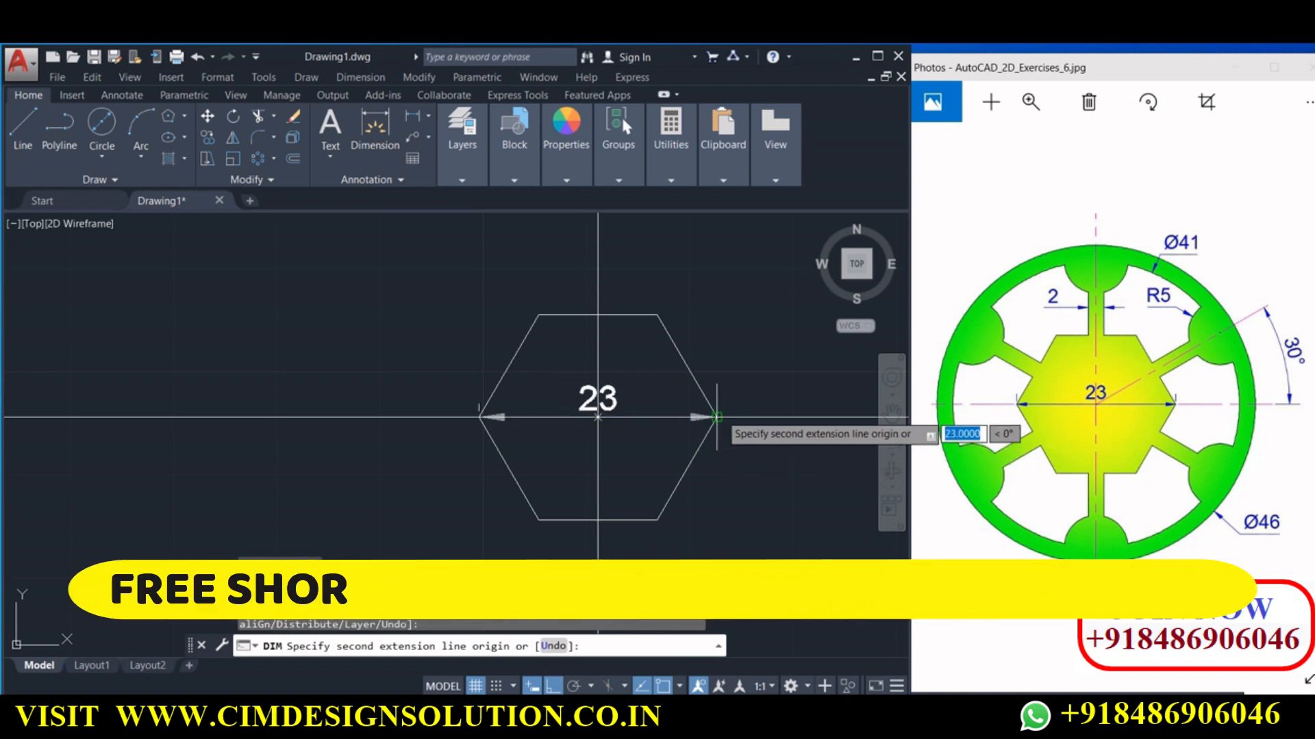
middle_drag(648, 434, 558, 440)
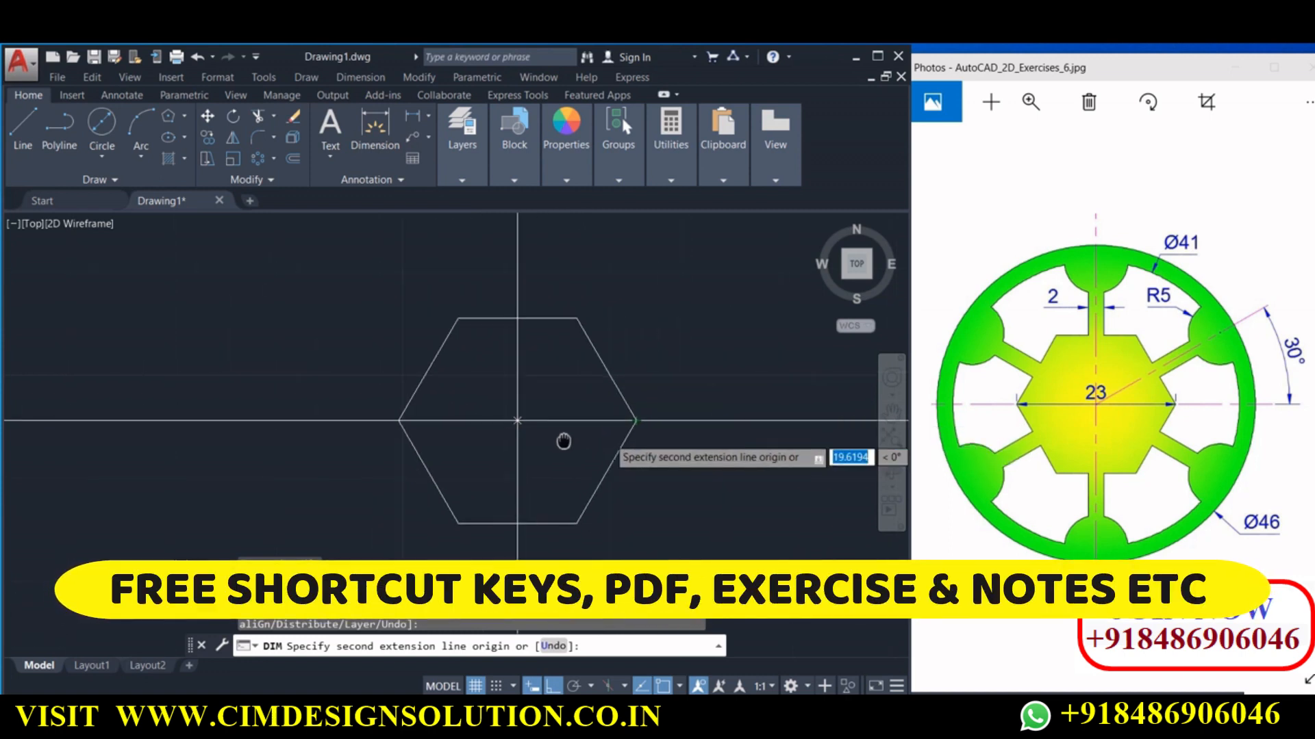
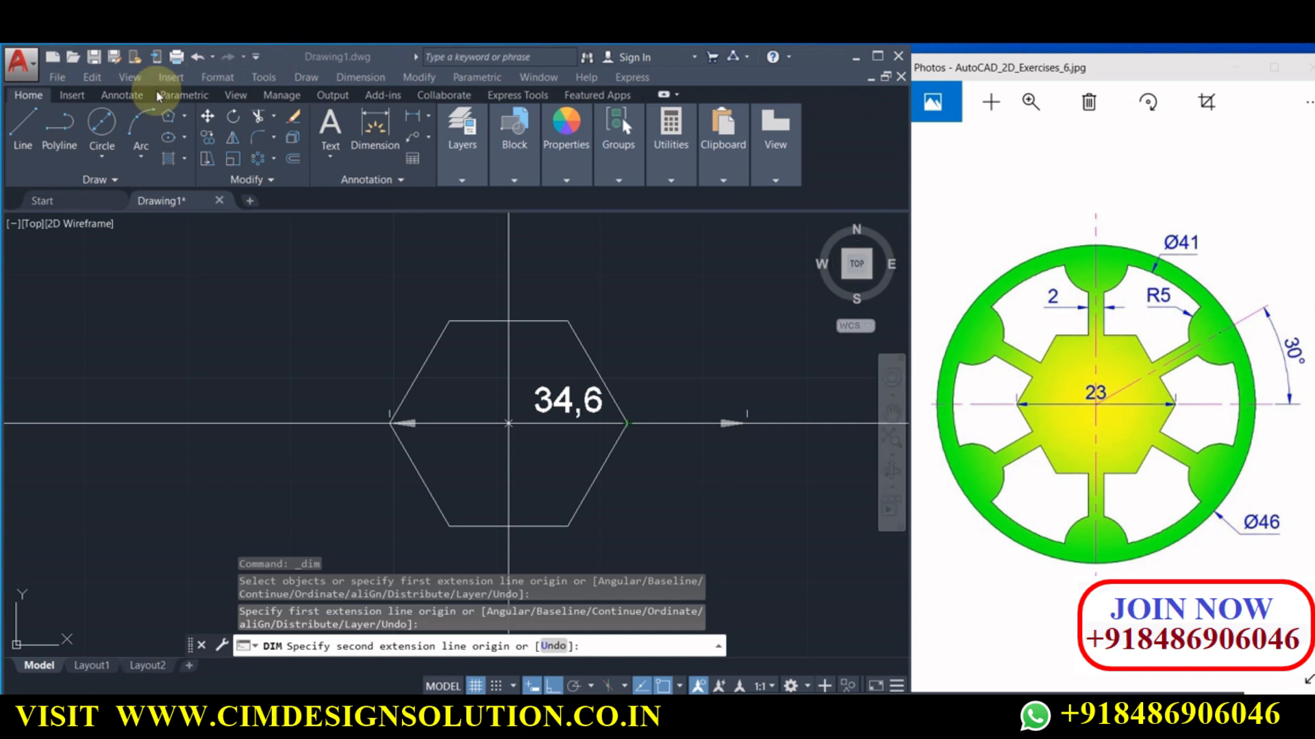
click(140, 204)
Draw a circle of diameter 46 centered on the hexagon's center
click(102, 124)
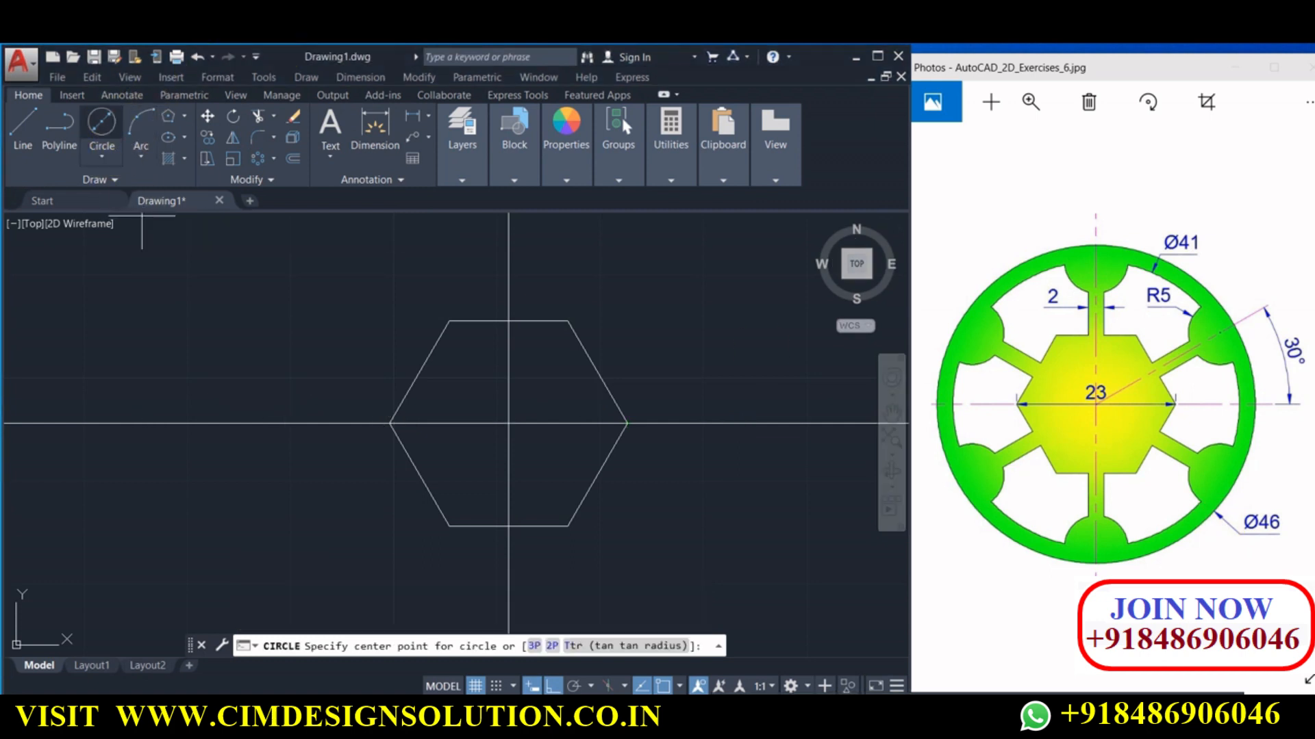
click(508, 424)
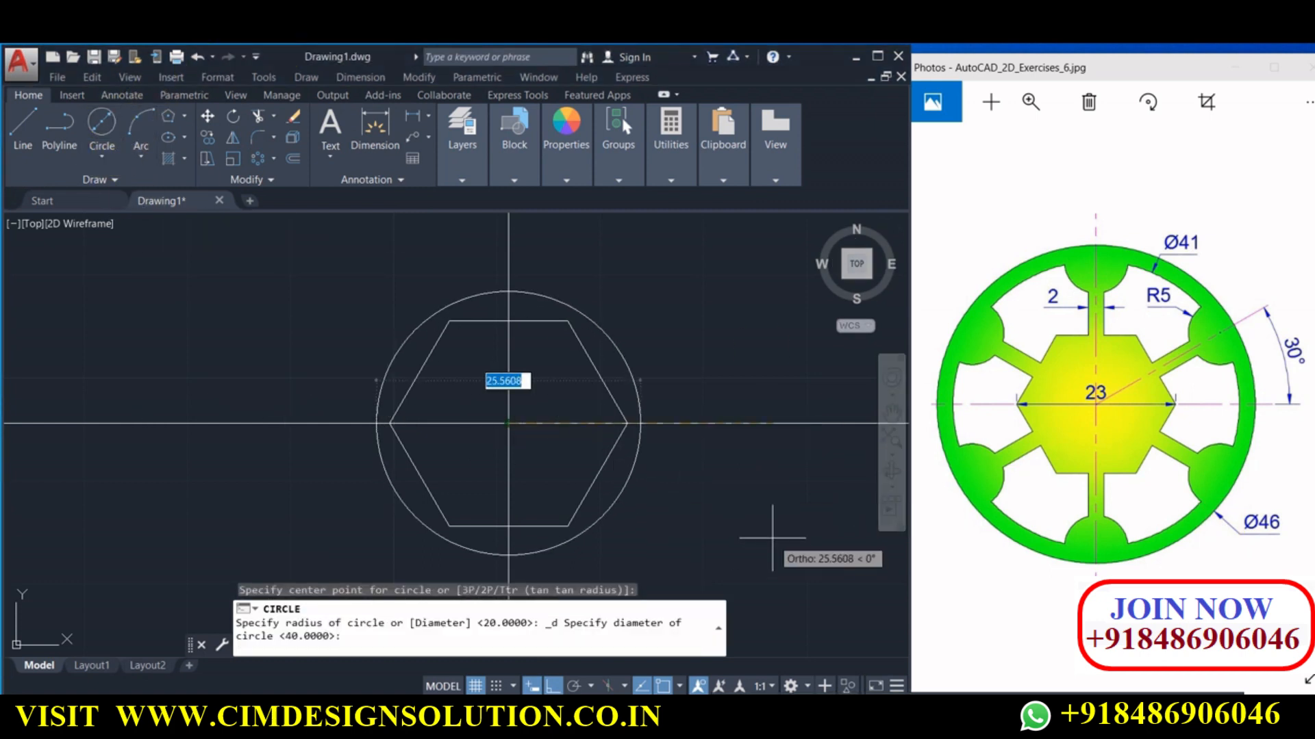
text(46)
click(772, 538)
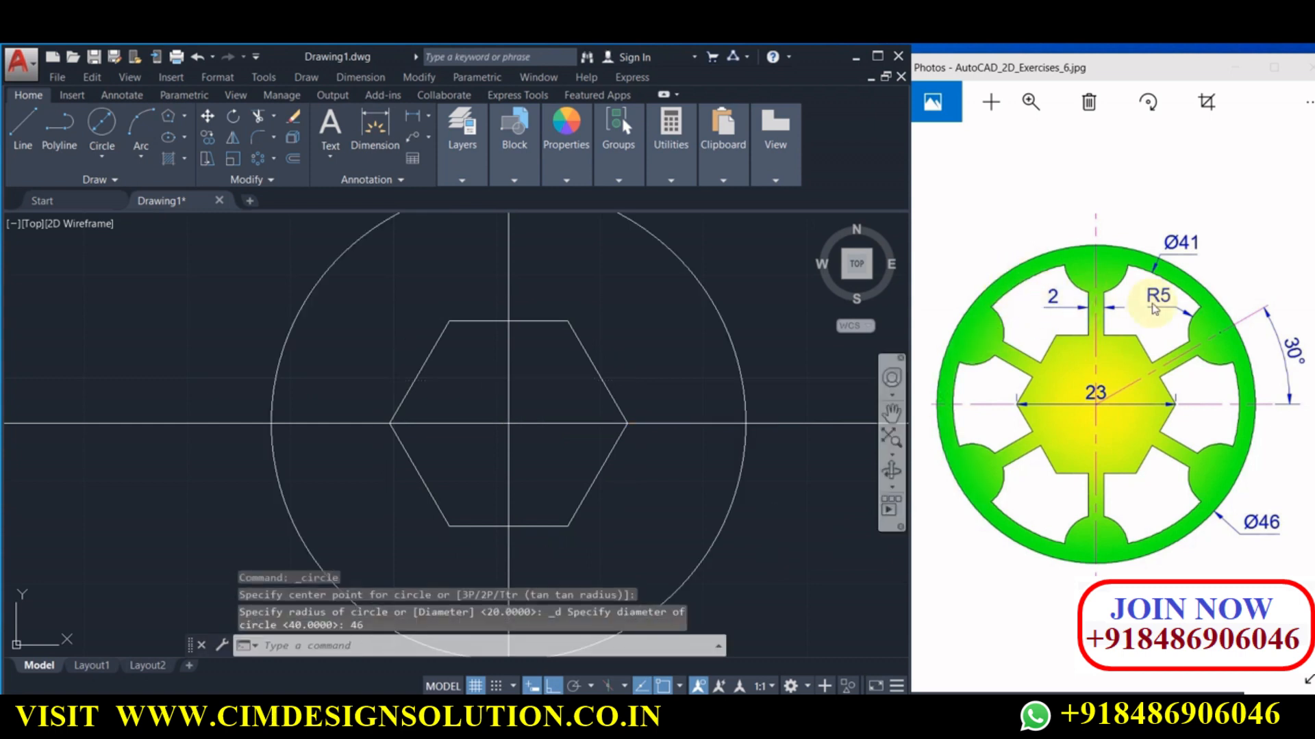
Draw a concentric circle of diameter 41 about the hexagon's center
click(102, 120)
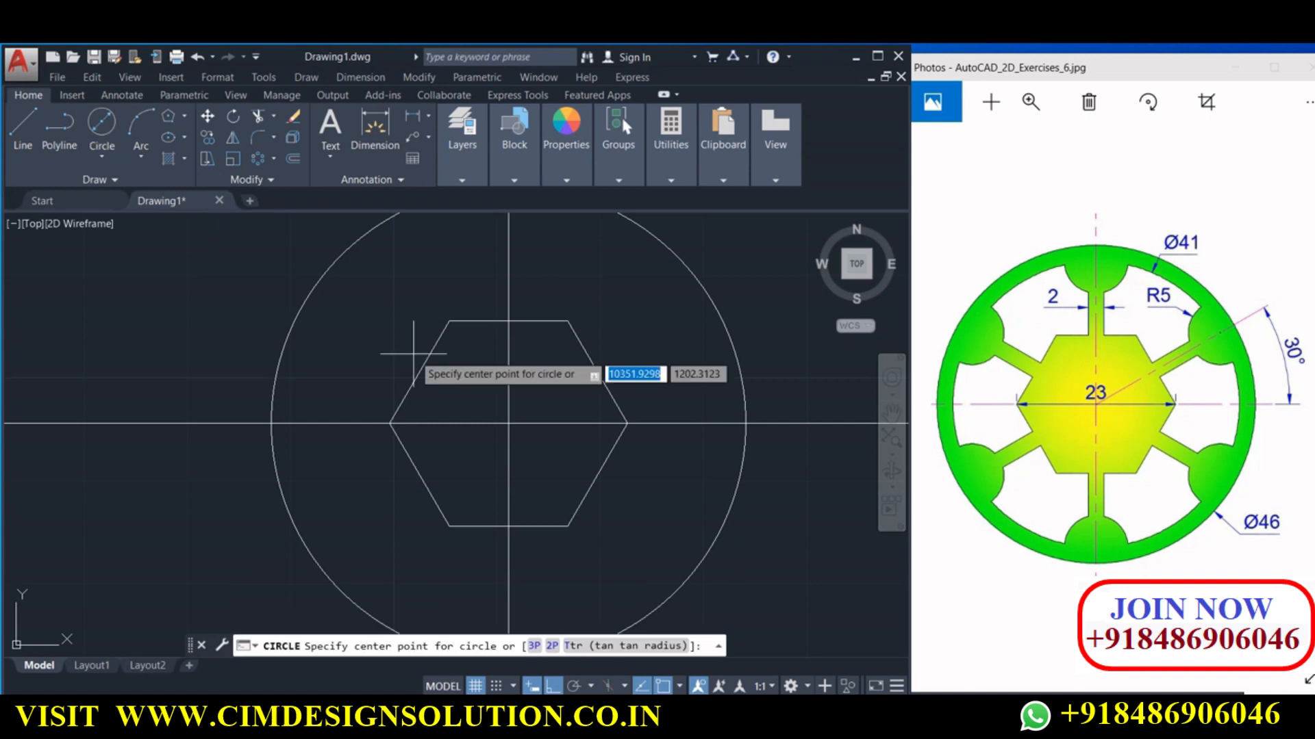
click(508, 423)
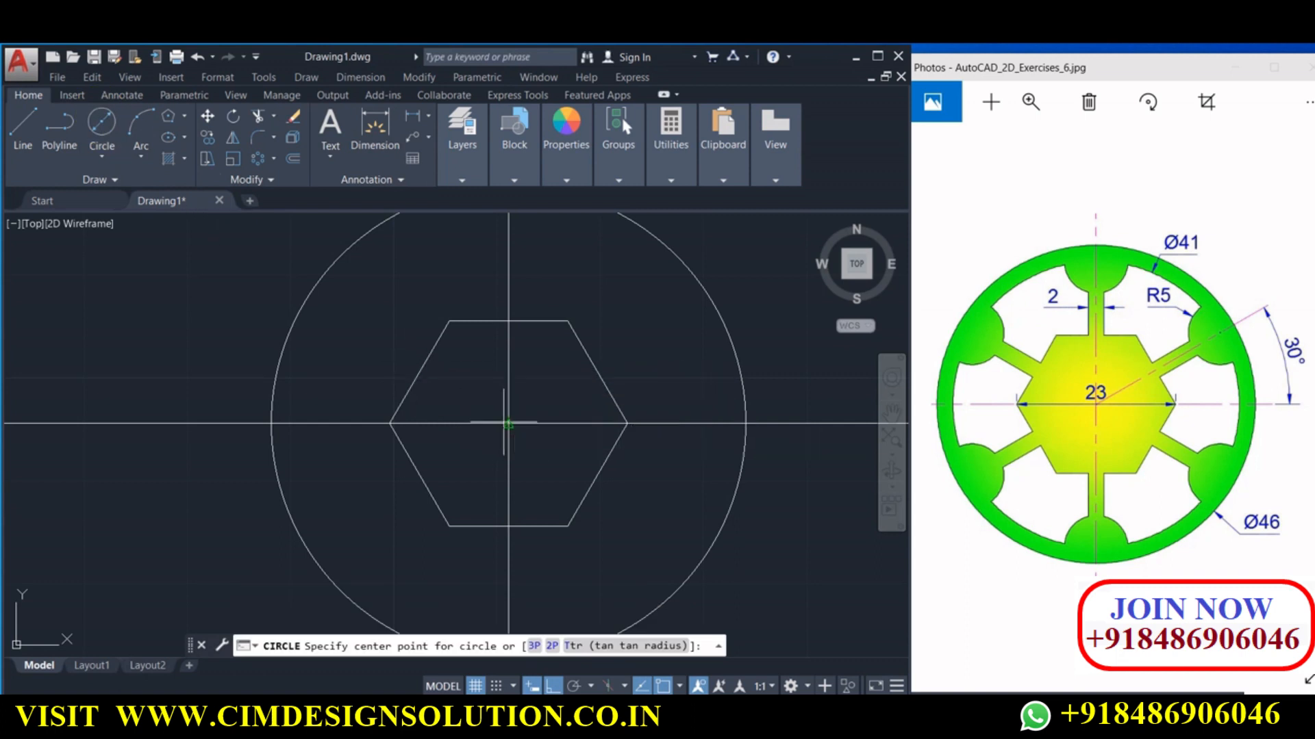
text(d)
key(Return)
text(41)
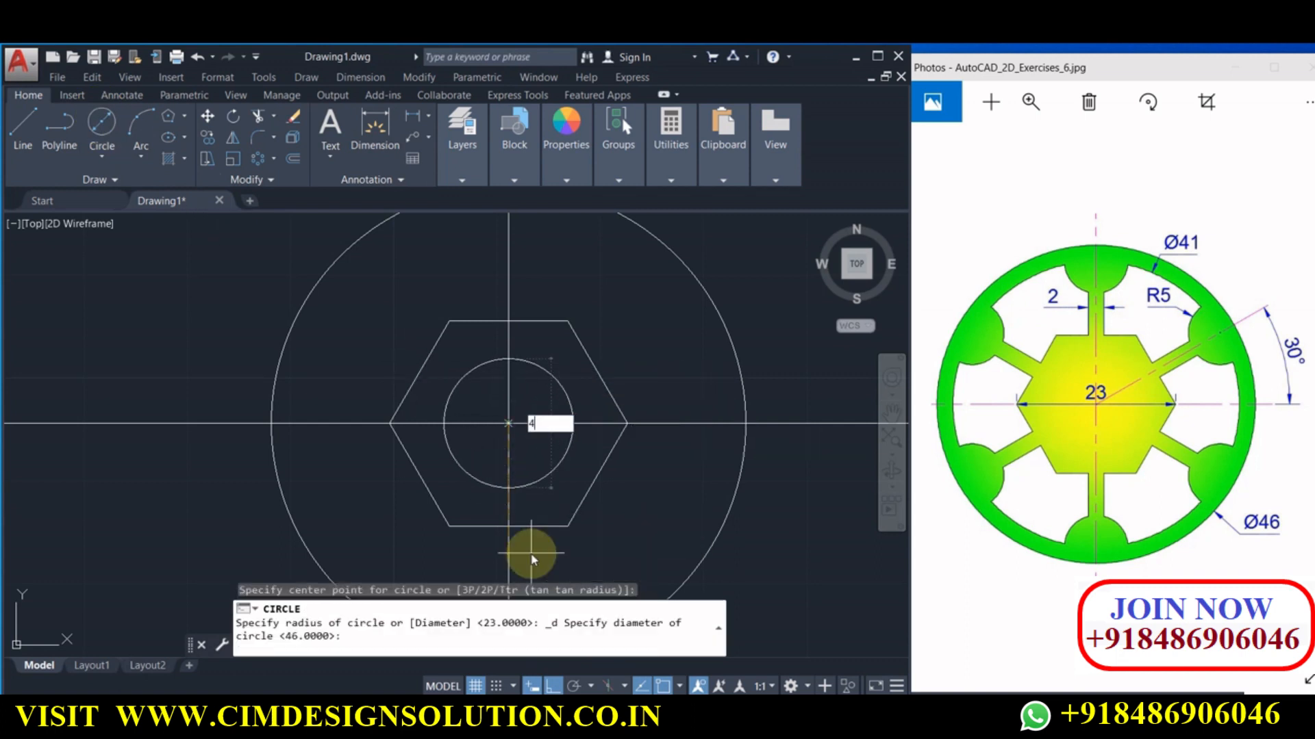
key(Return)
middle_drag(506, 419, 491, 456)
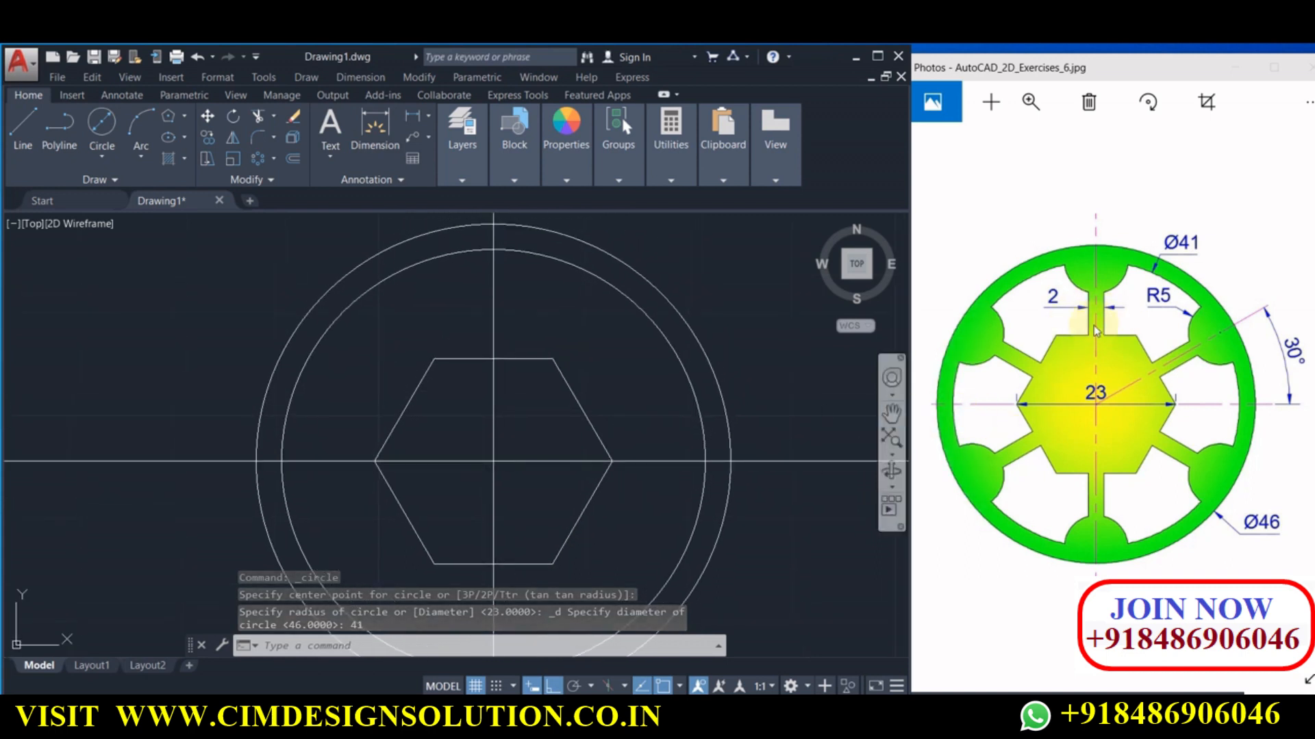
Offset the vertical construction line by 1 to each side using the Through option to form the spoke's edges
click(294, 159)
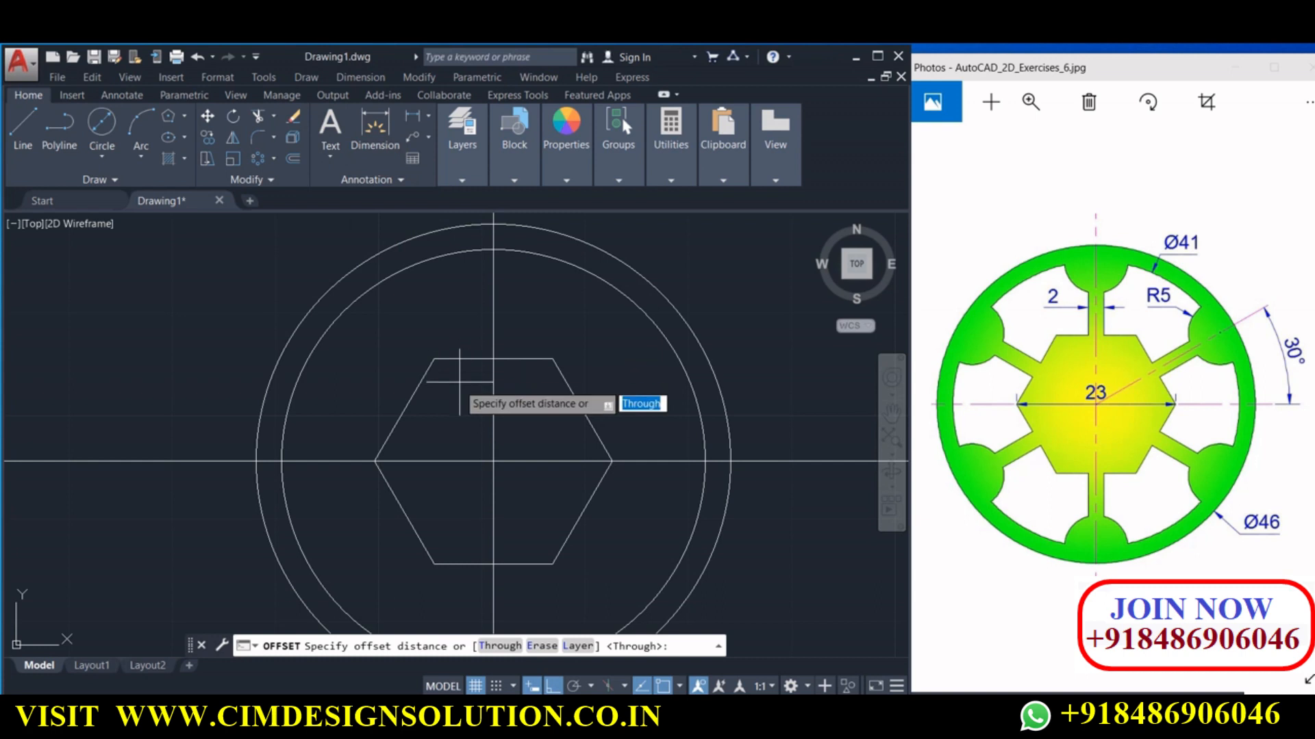
key(Return)
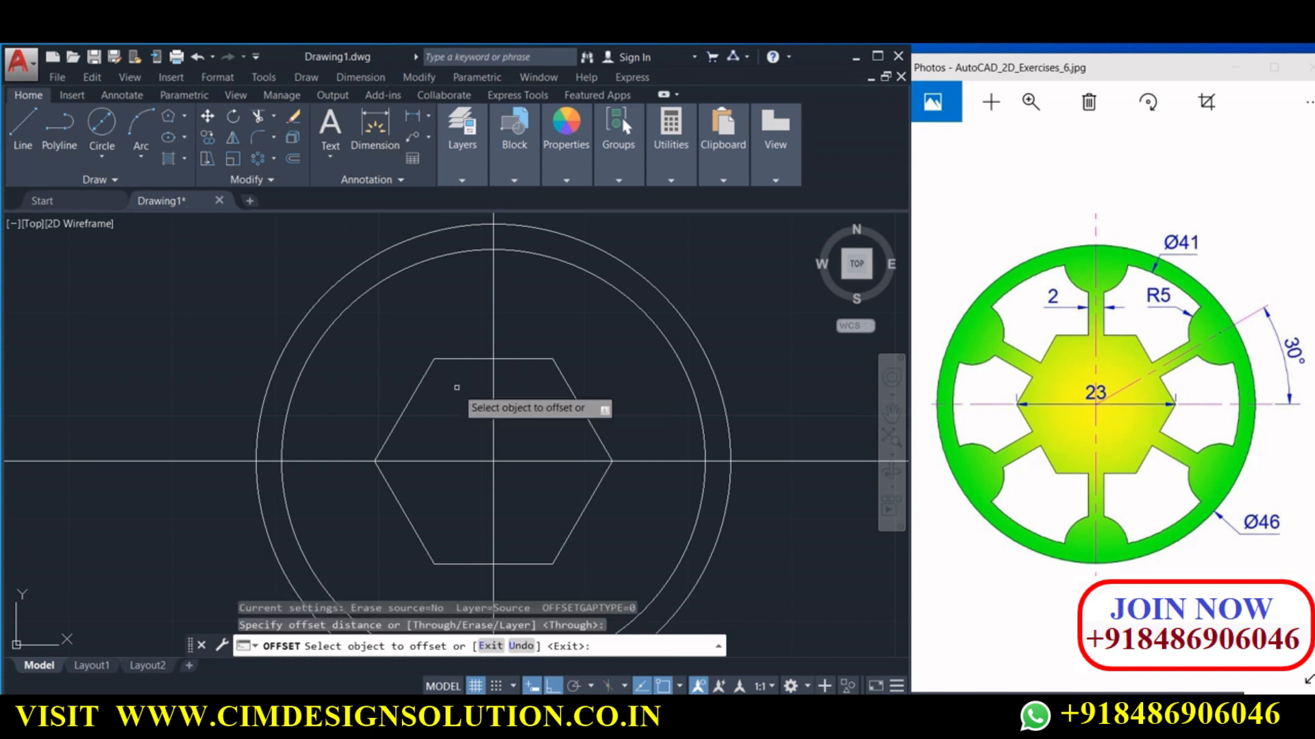
click(494, 419)
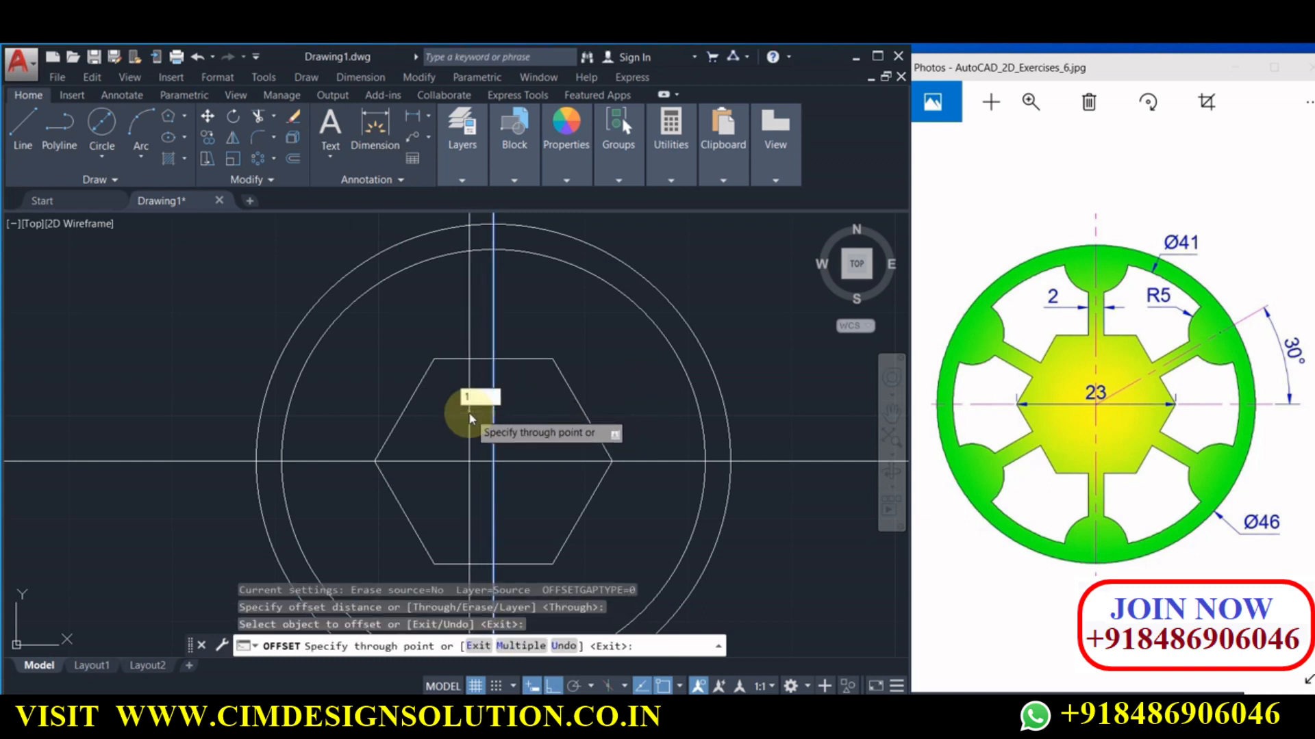
text(1)
key(Return)
click(493, 409)
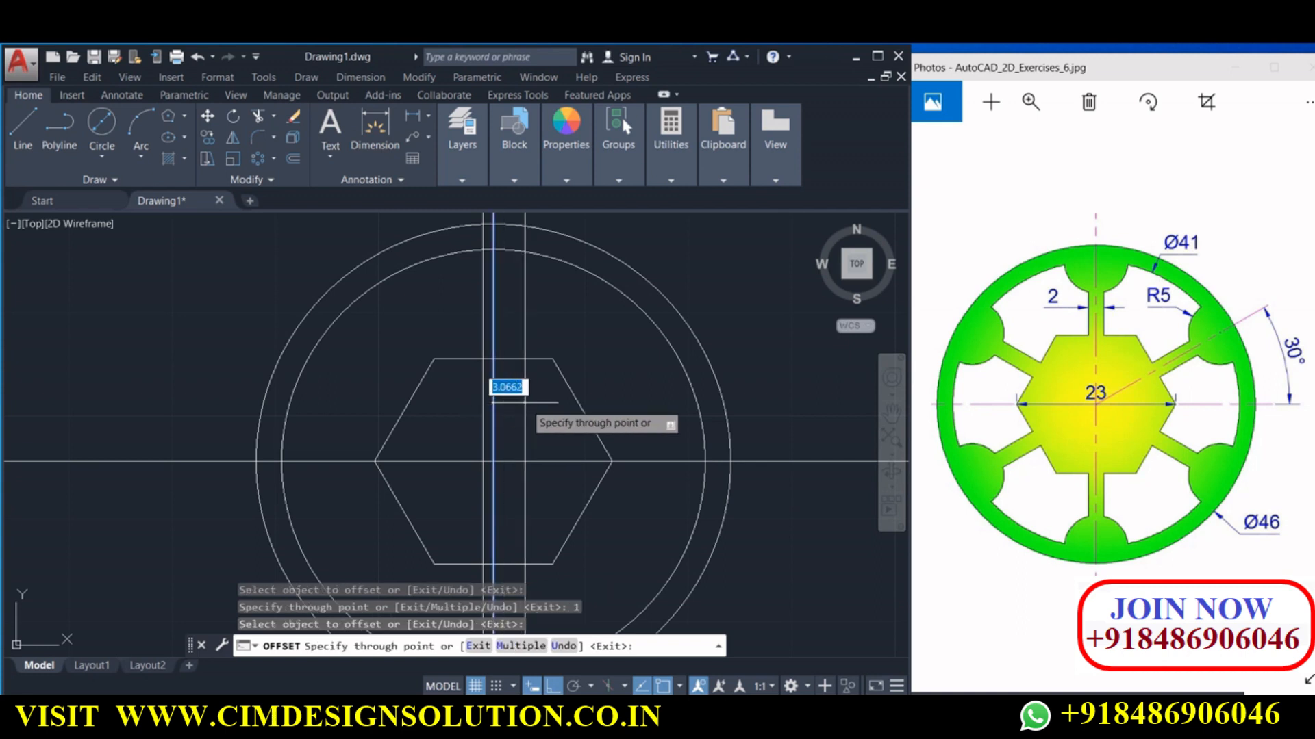
text(1)
key(Return)
middle_drag(520, 403, 494, 491)
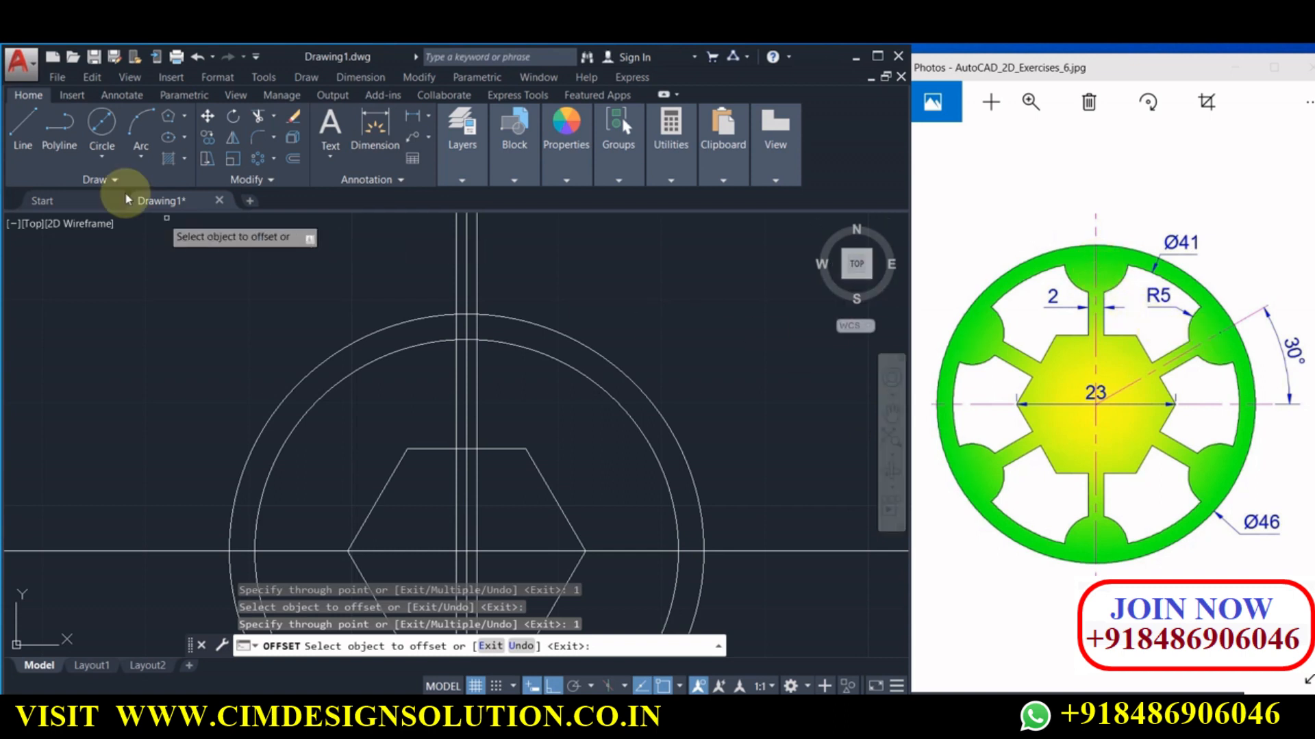
Draw a circle of radius 5 centered where the vertical construction line crosses the top of the Ø41 circle
click(102, 156)
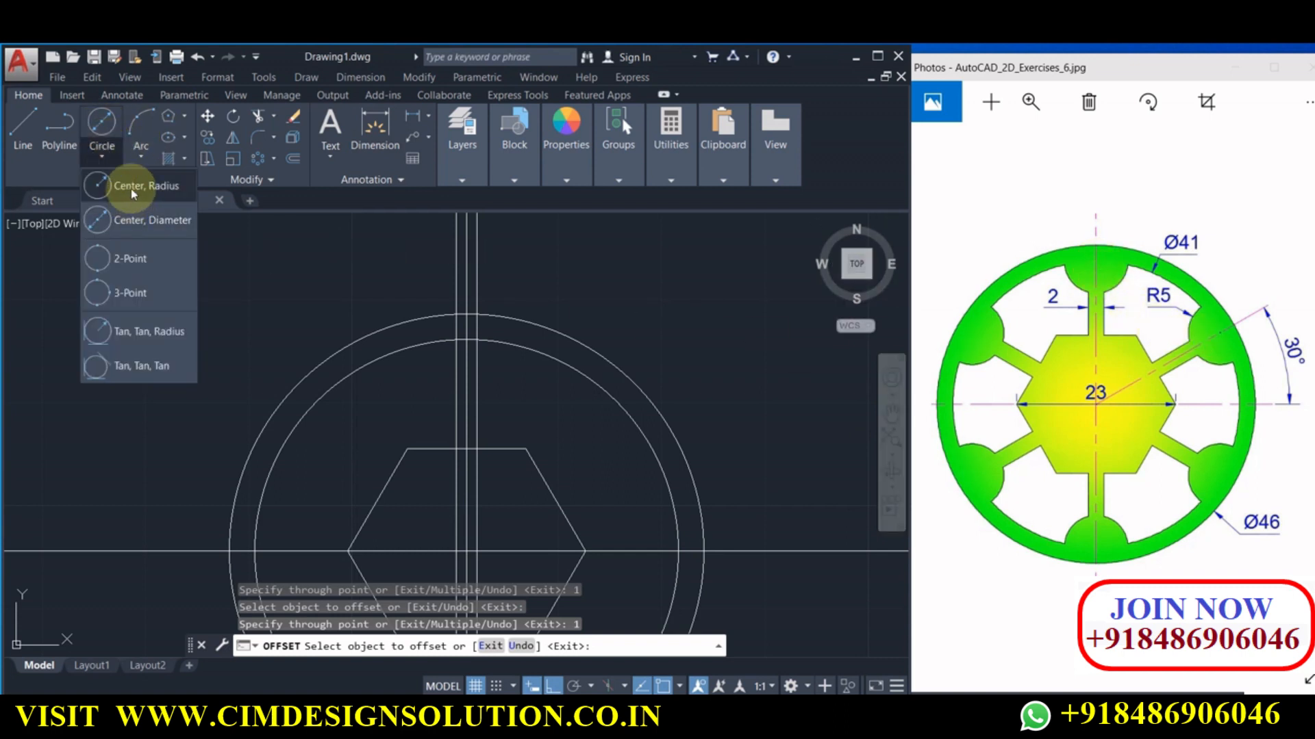
click(130, 185)
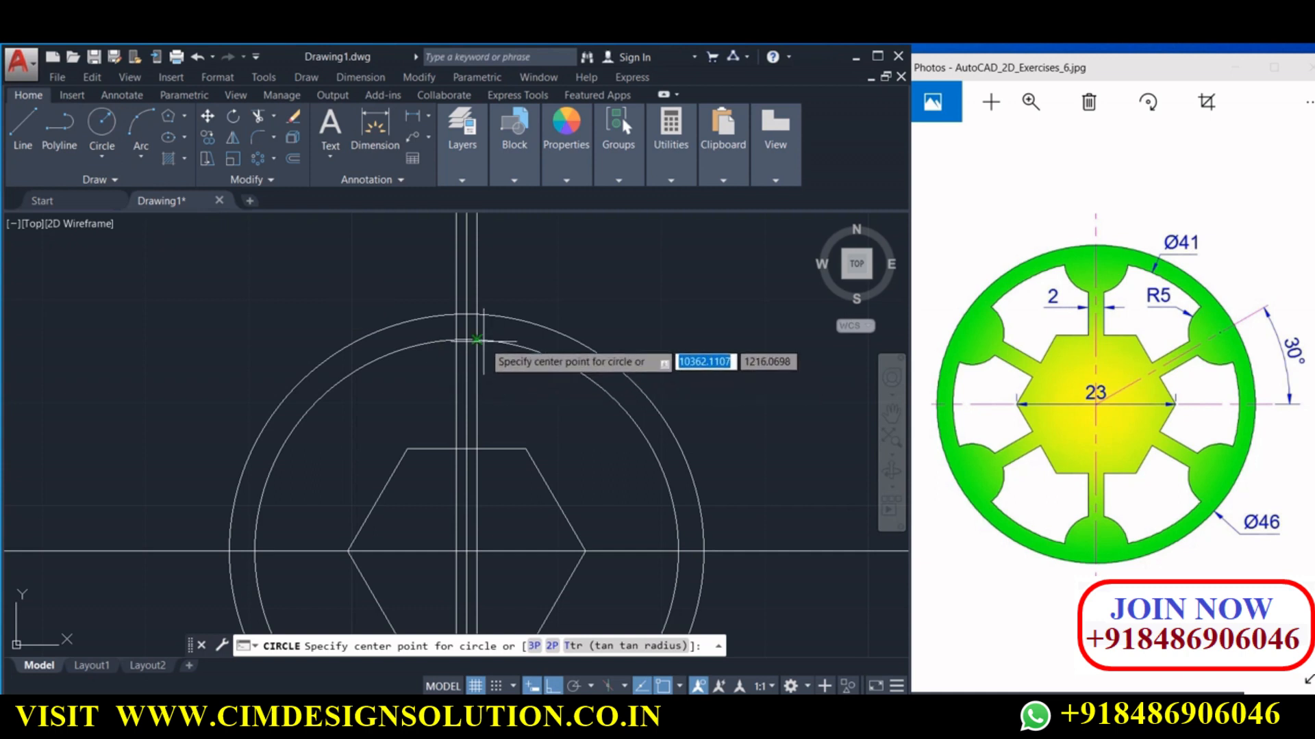
scroll(477, 339, up, 3)
click(450, 335)
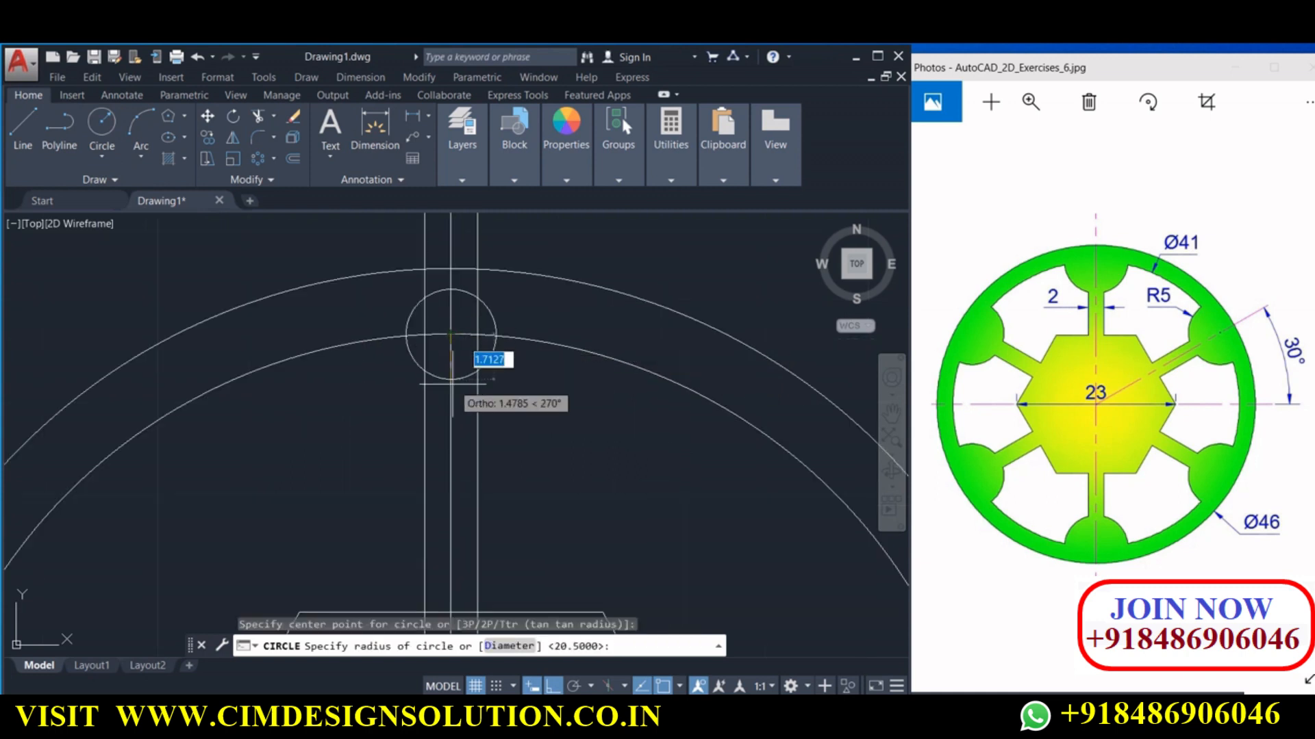
click(452, 394)
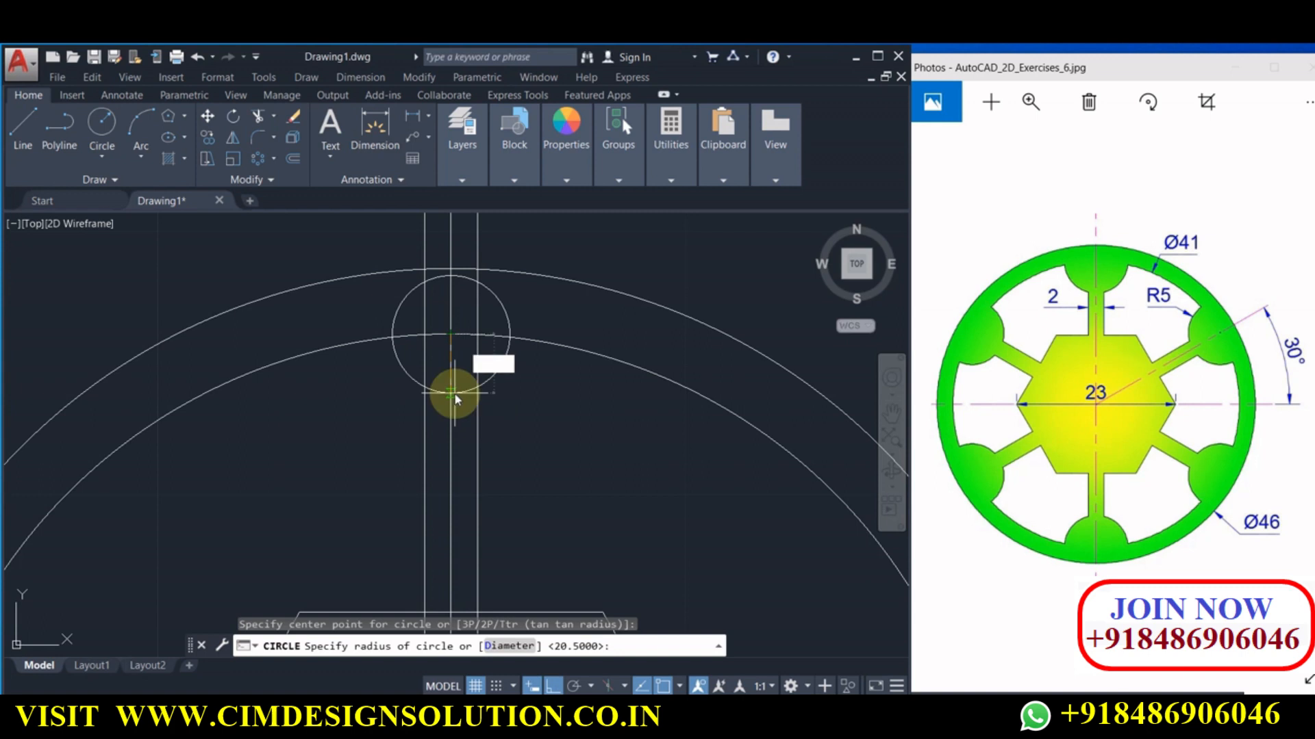
text(5)
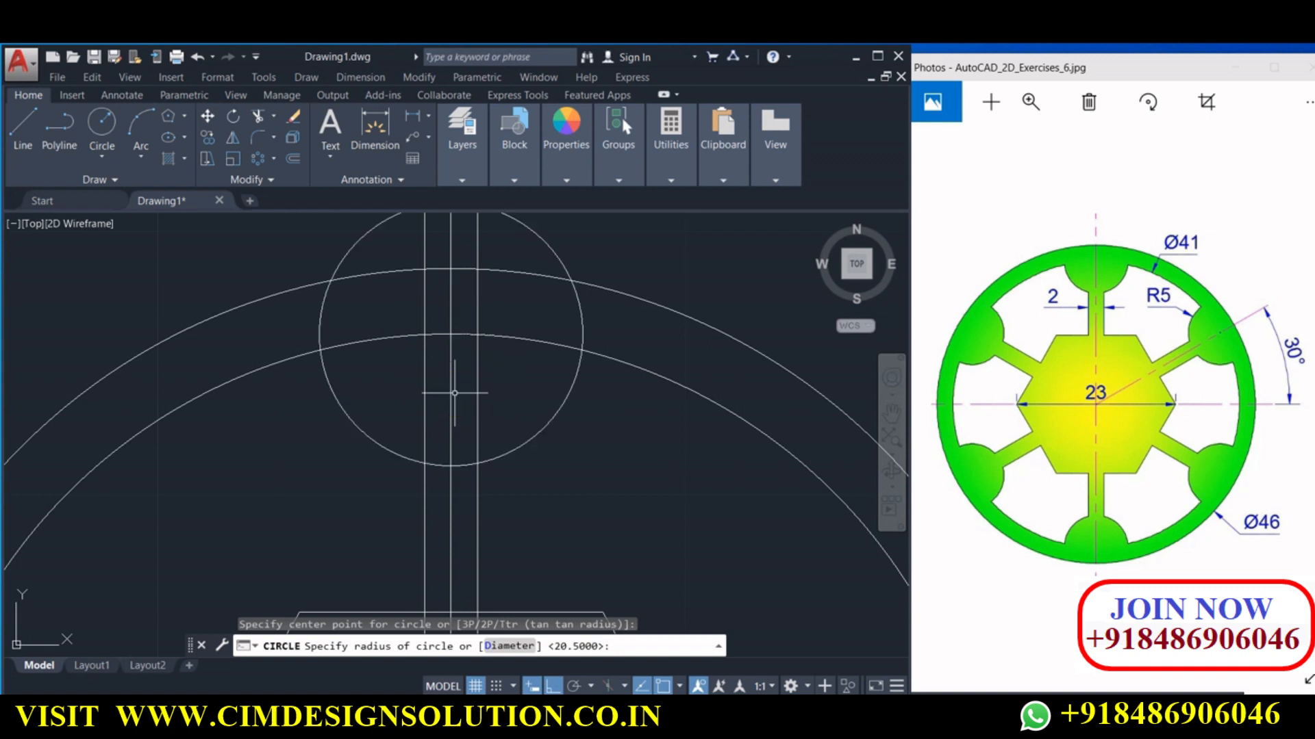
key(Return)
middle_drag(455, 391, 450, 376)
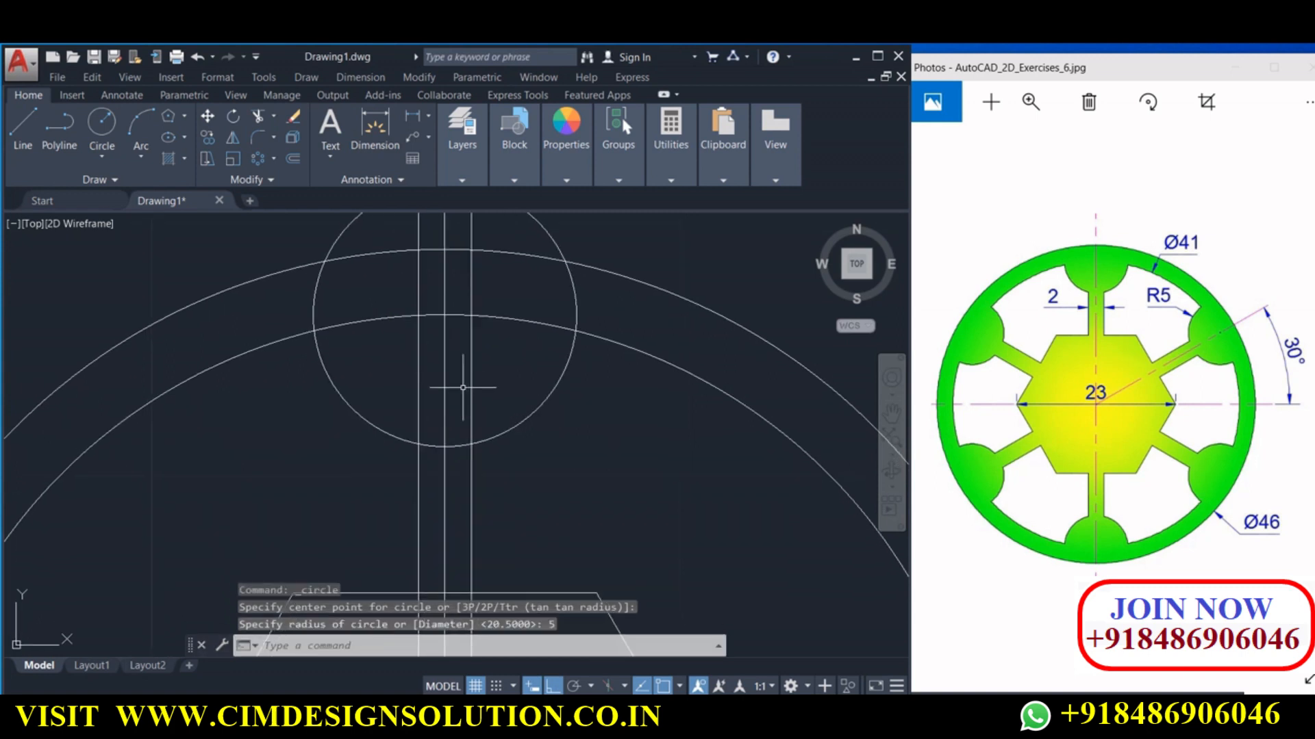
Trim away the R5 circle outside the Ø41 circle and the Ø41 segments inside the boss
click(260, 115)
key(Return)
scroll(400, 397, down, 2)
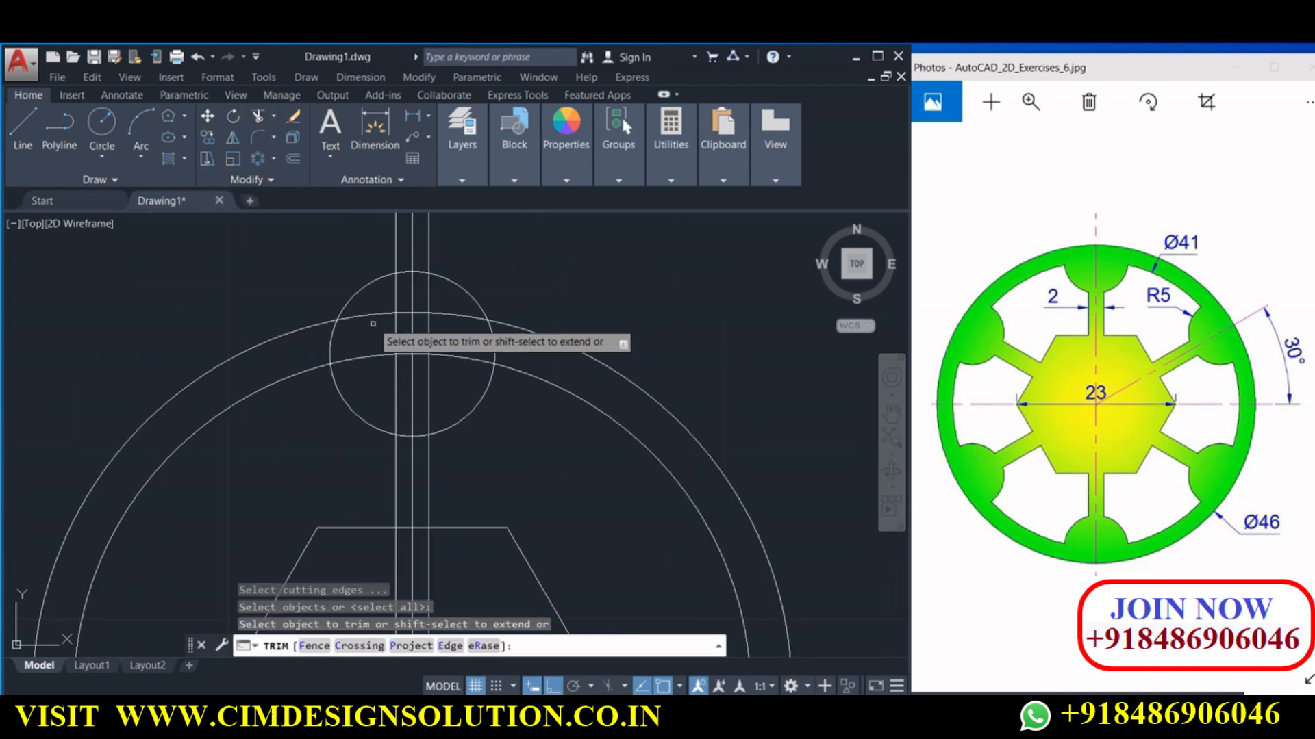
click(376, 280)
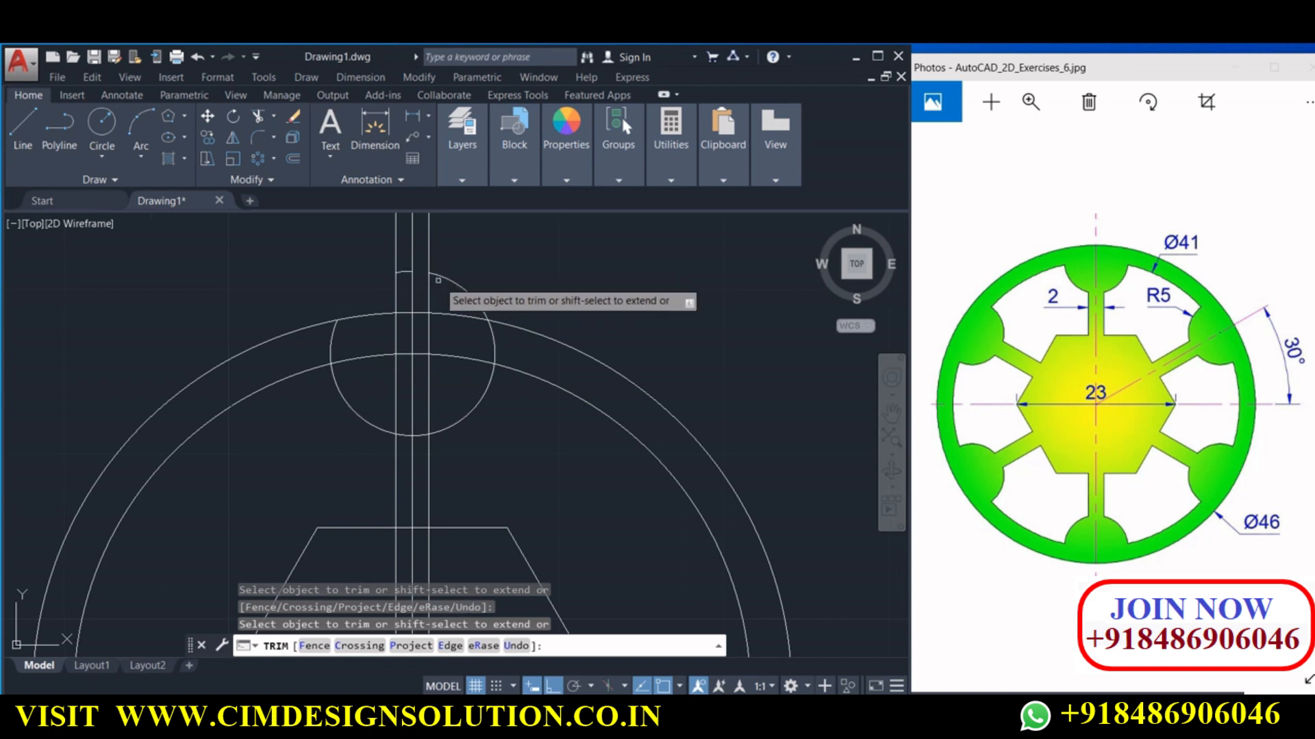
click(439, 278)
click(496, 349)
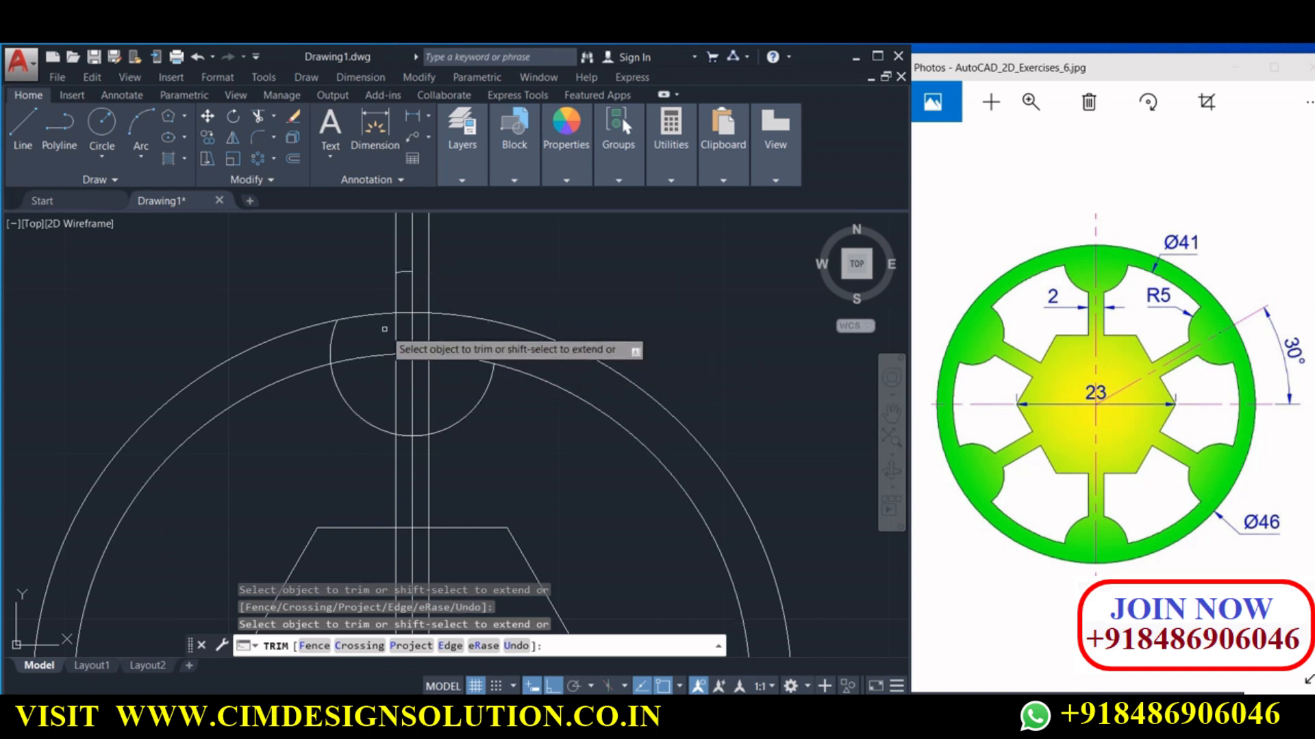
click(332, 338)
click(399, 352)
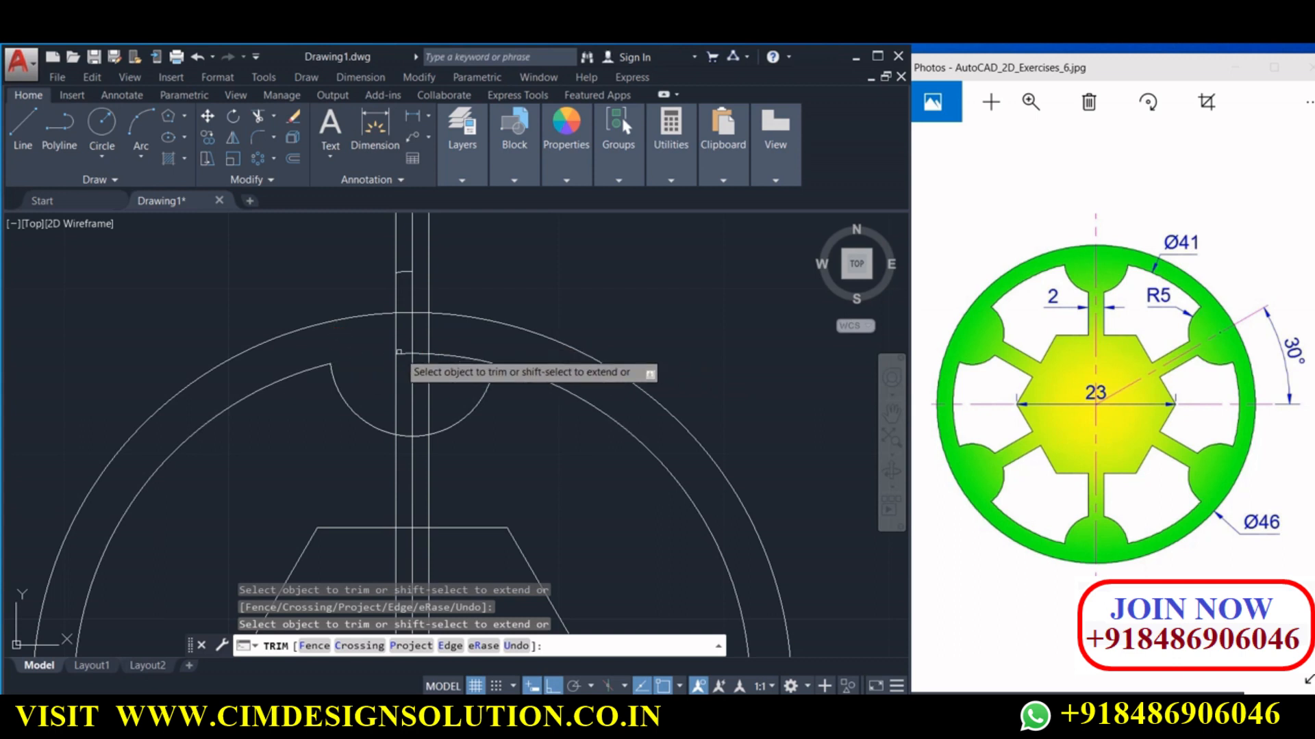
click(414, 353)
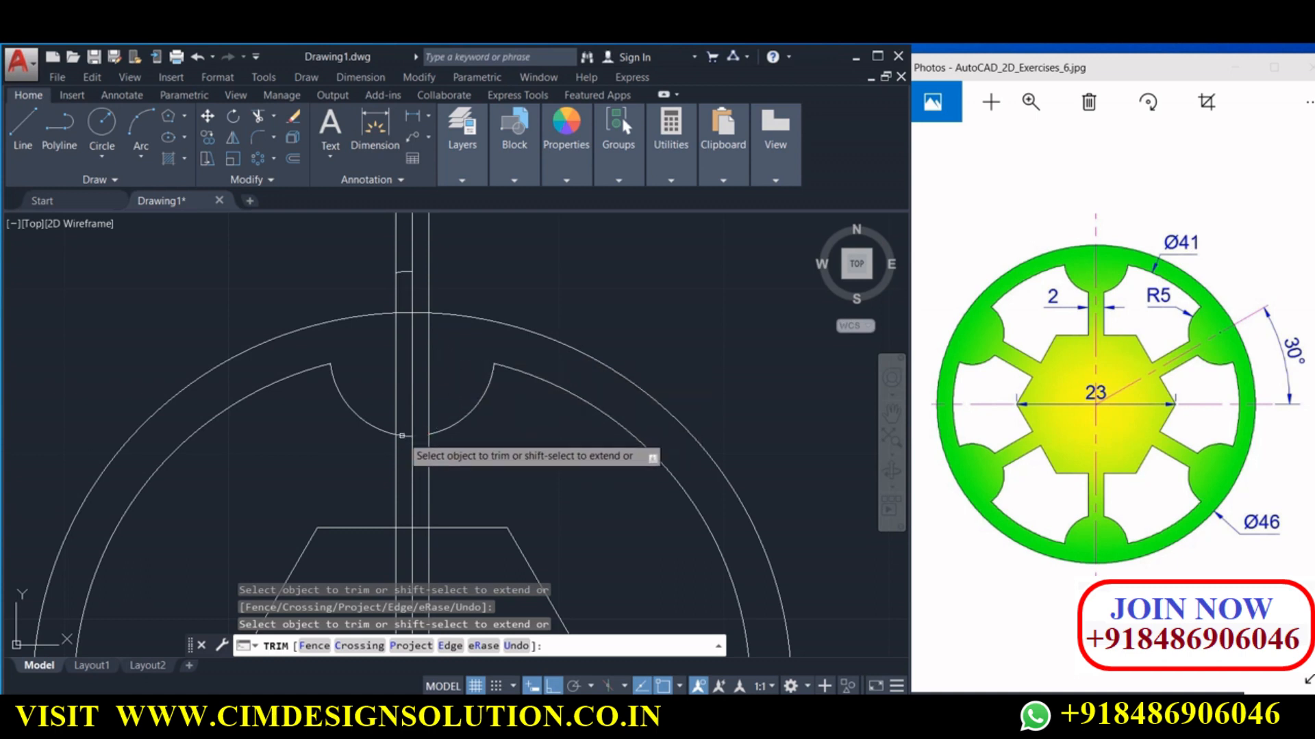
Trim the upper spoke edges and the boss arc between them so the spoke runs only from the boss to the hexagon
click(396, 424)
click(428, 420)
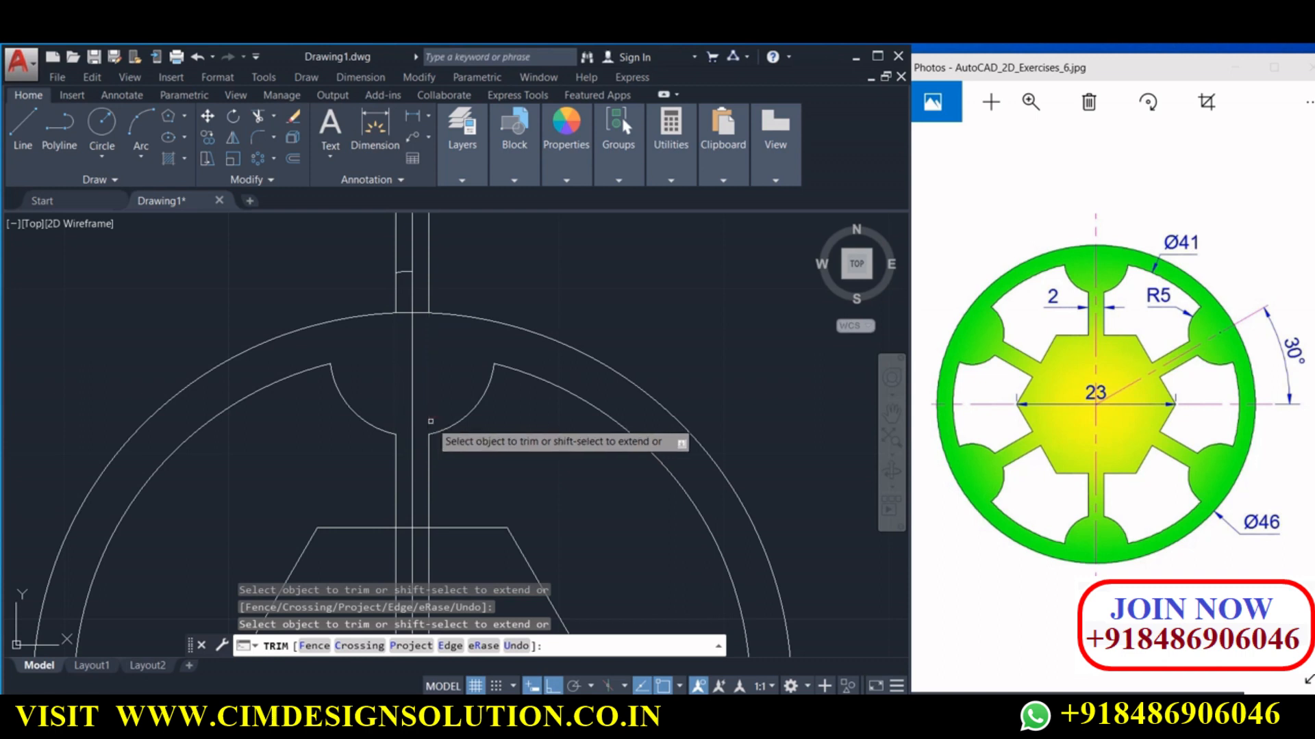
scroll(414, 375, down, 3)
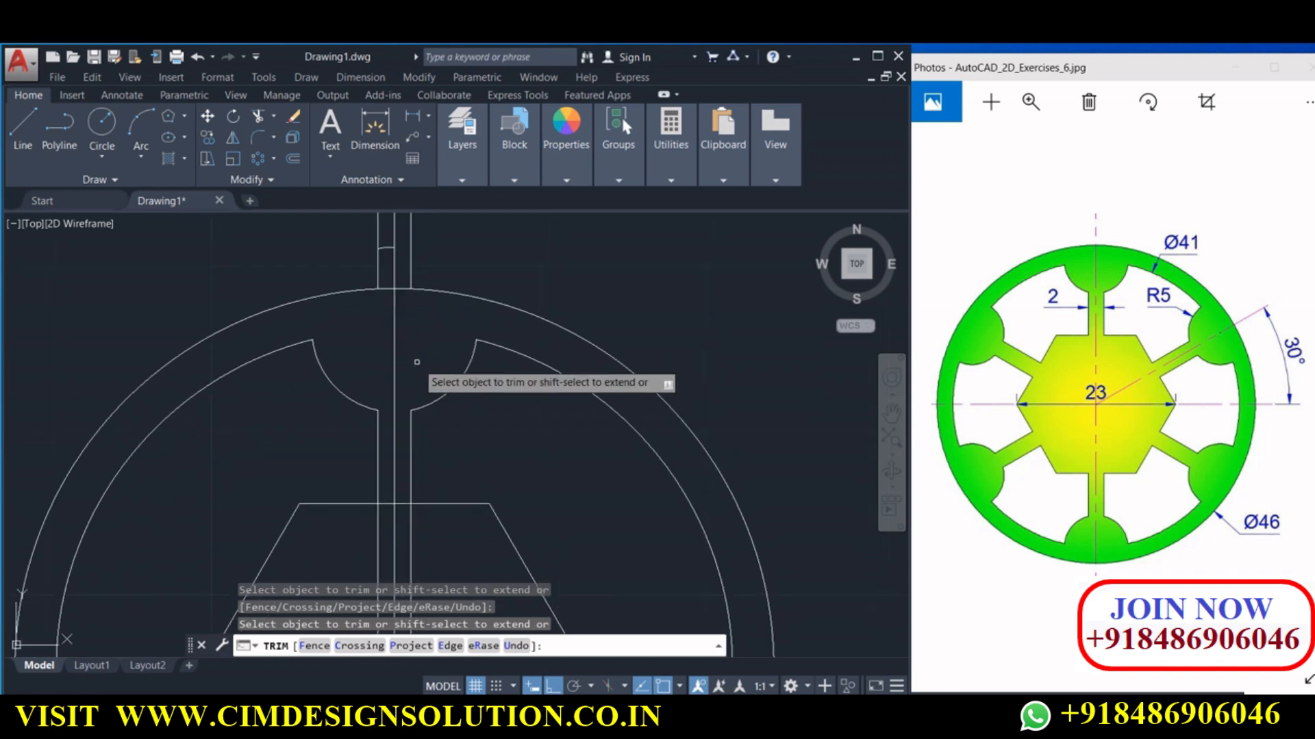
click(424, 489)
click(404, 490)
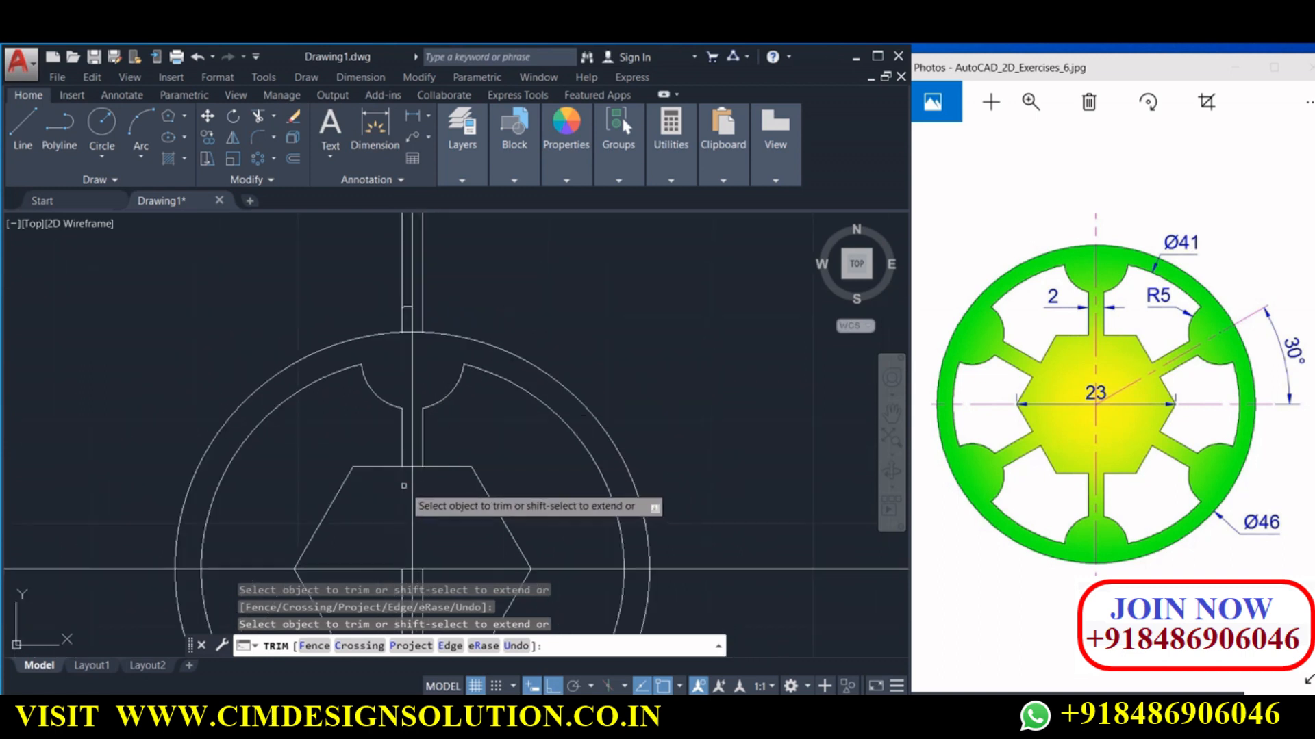
right_click(433, 282)
click(452, 293)
Erase the vertical construction line and the leftover line and arc pieces above the Ø46 circle
click(446, 288)
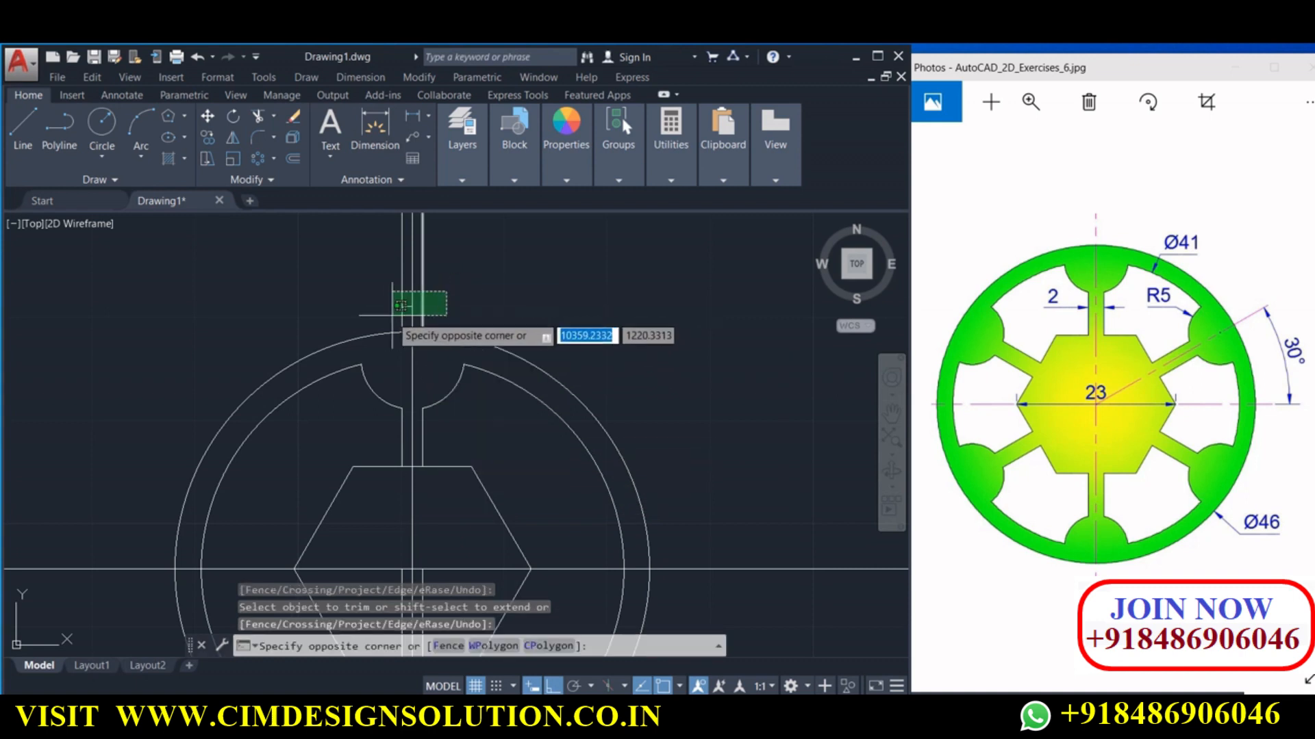
click(388, 315)
key(Delete)
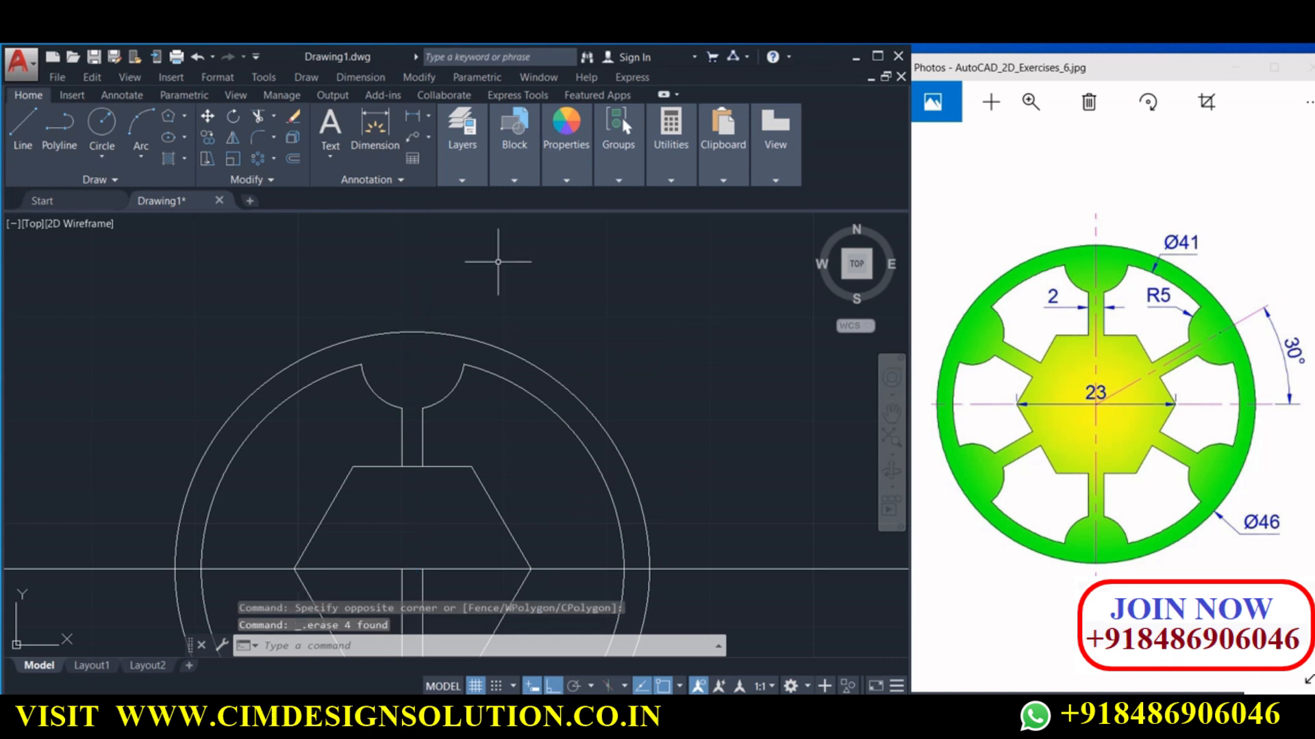
Create a polar array of 6 items from the boss arcs and spoke edges around the hexagon's center
scroll(486, 377, down, 3)
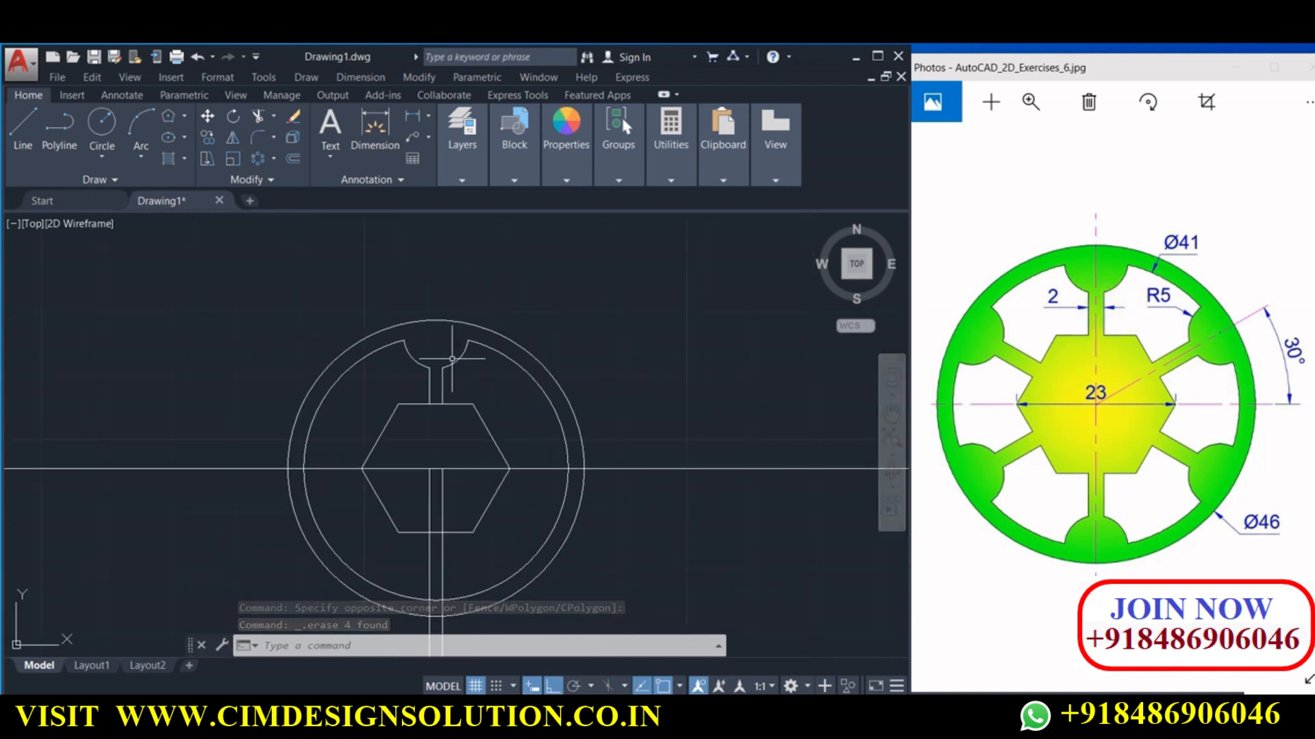
scroll(452, 358, up, 2)
scroll(451, 391, up, 2)
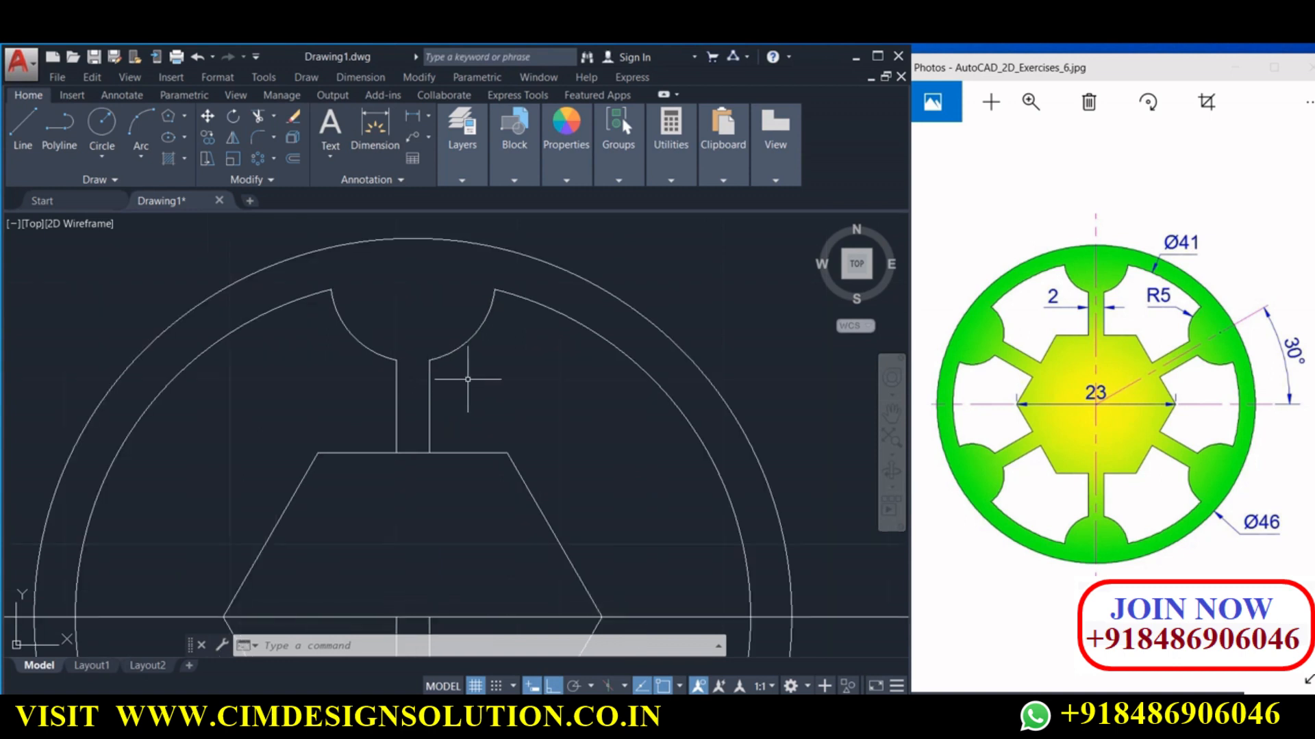
click(502, 358)
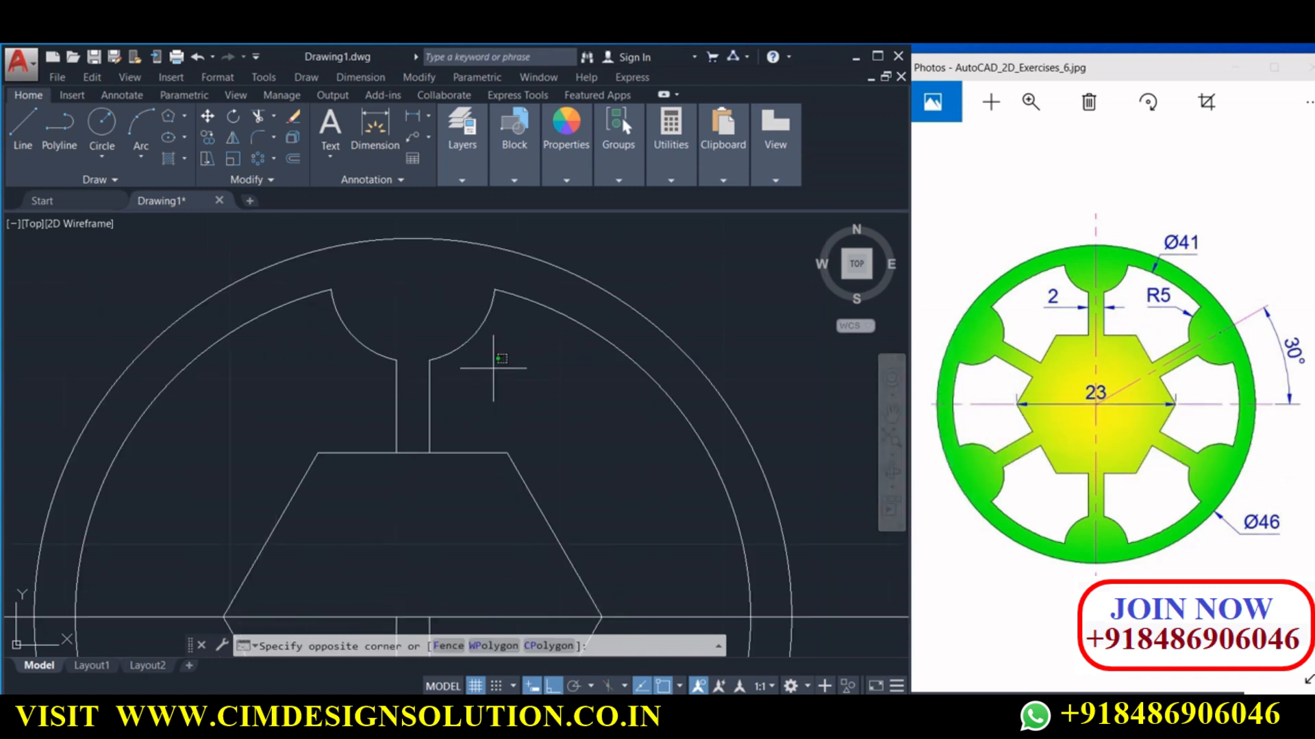
click(415, 380)
click(411, 373)
click(382, 346)
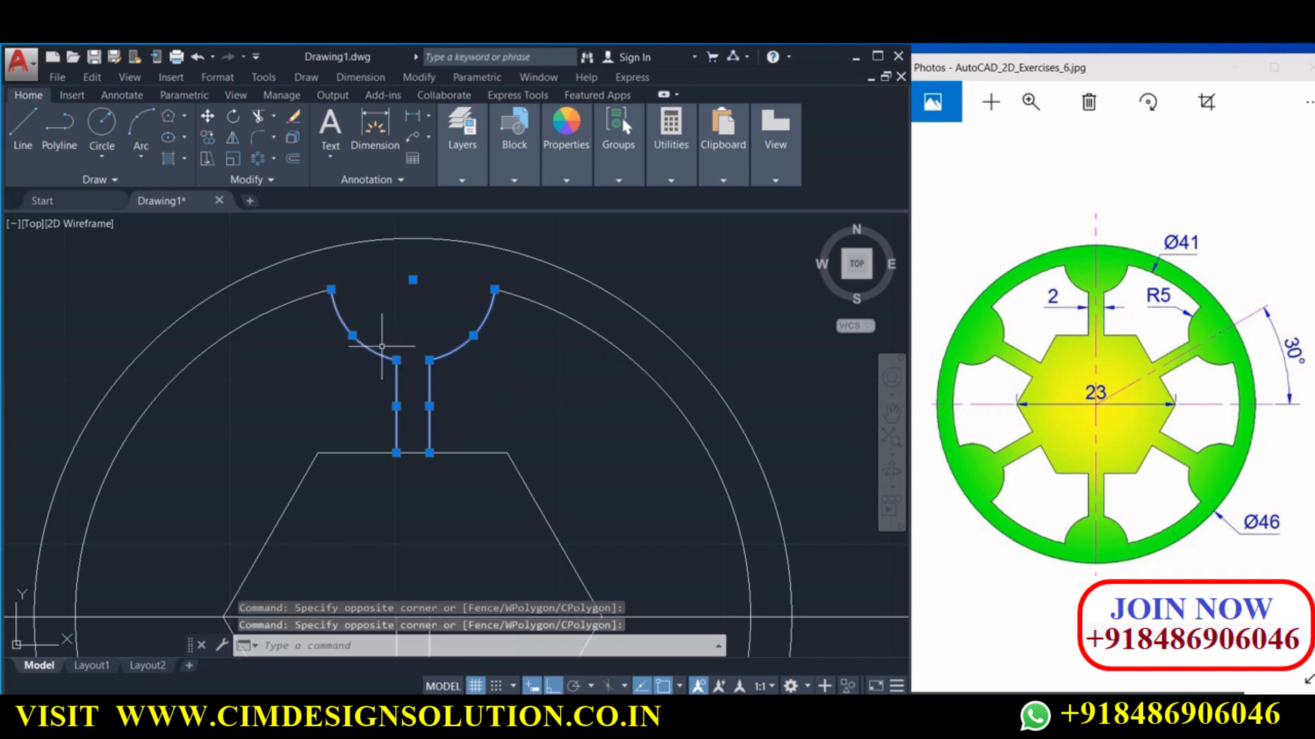
click(270, 167)
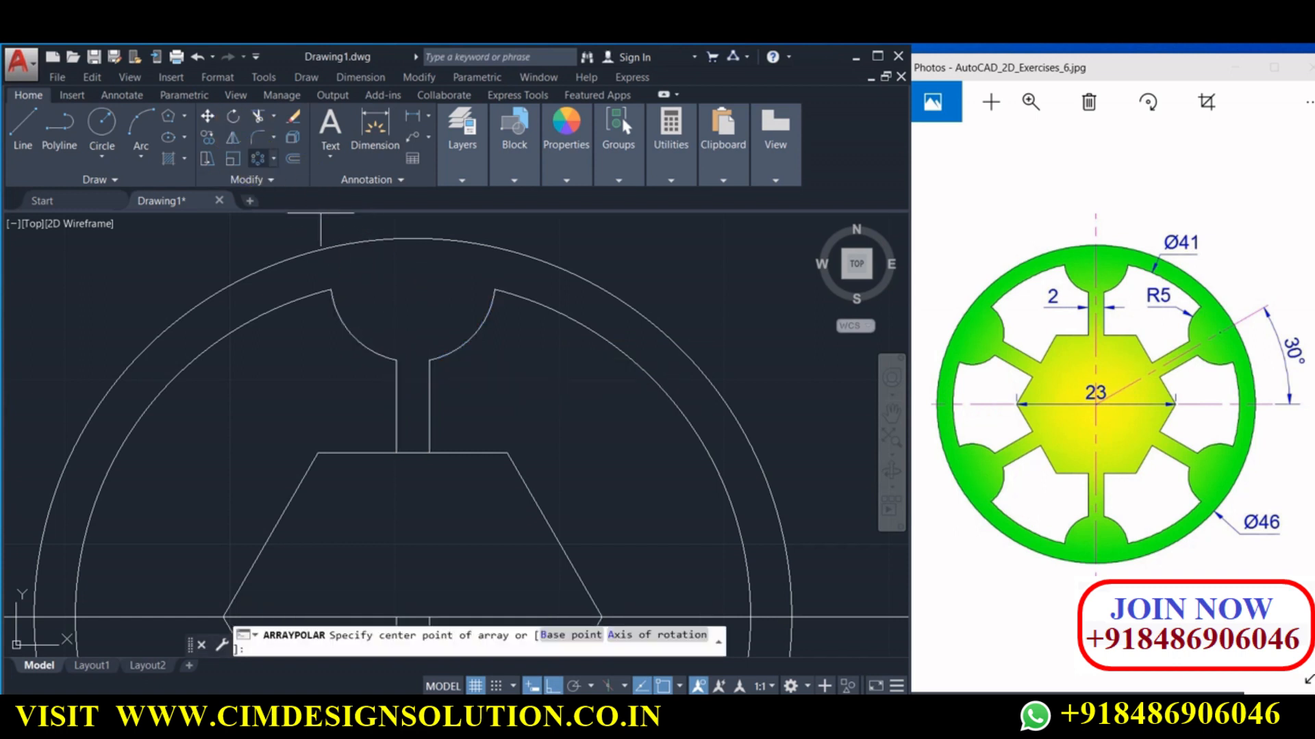
scroll(441, 408, down, 3)
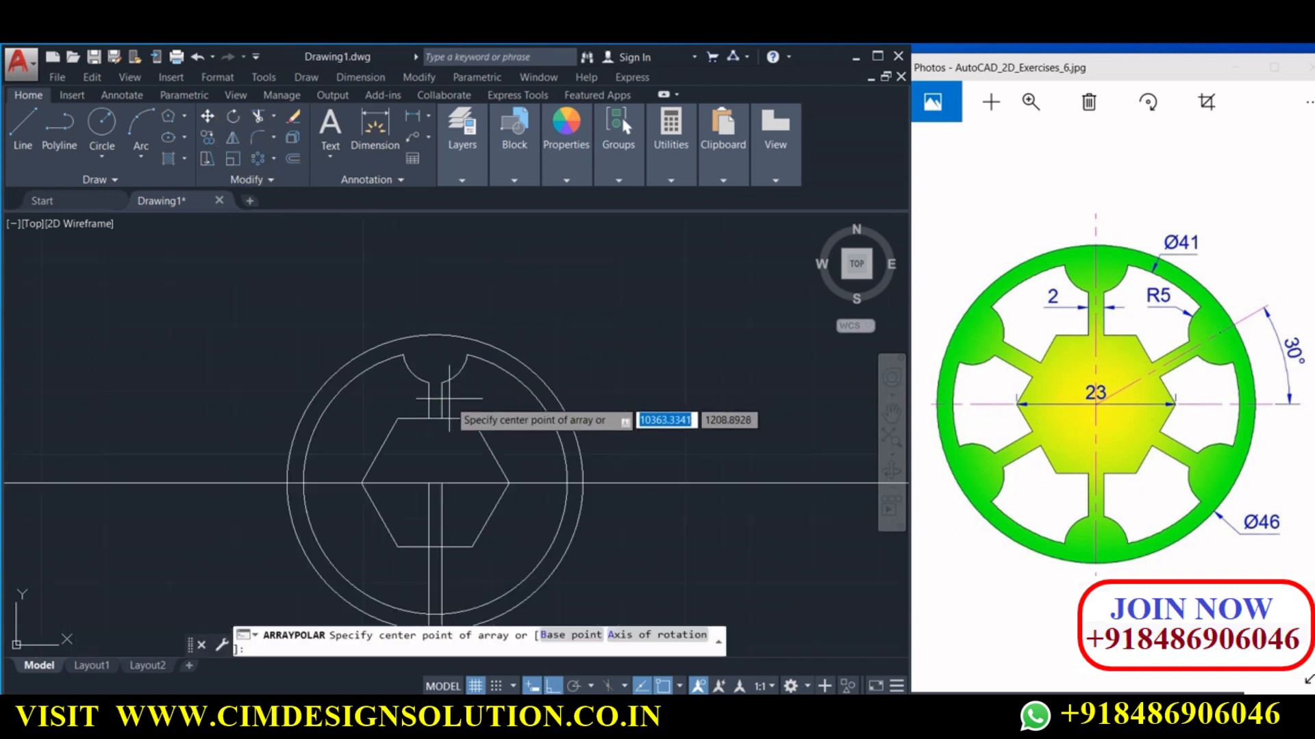
click(431, 484)
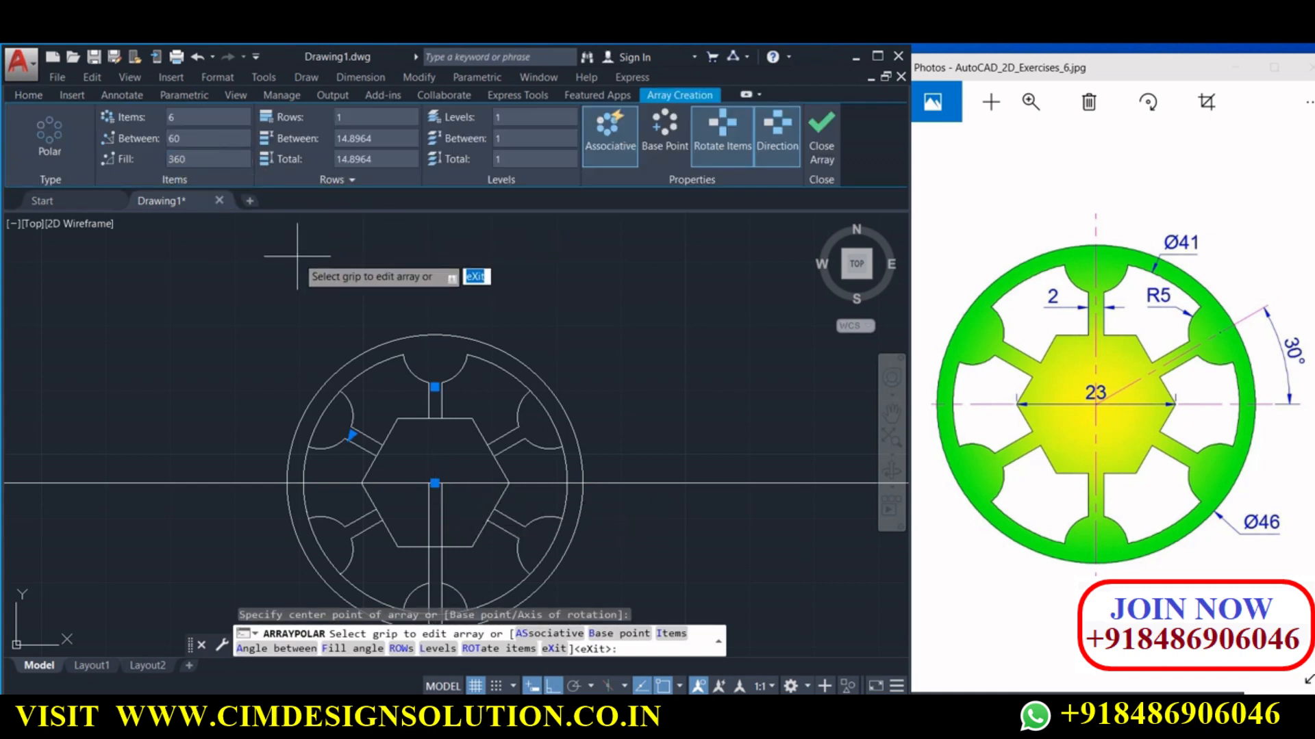
key(Return)
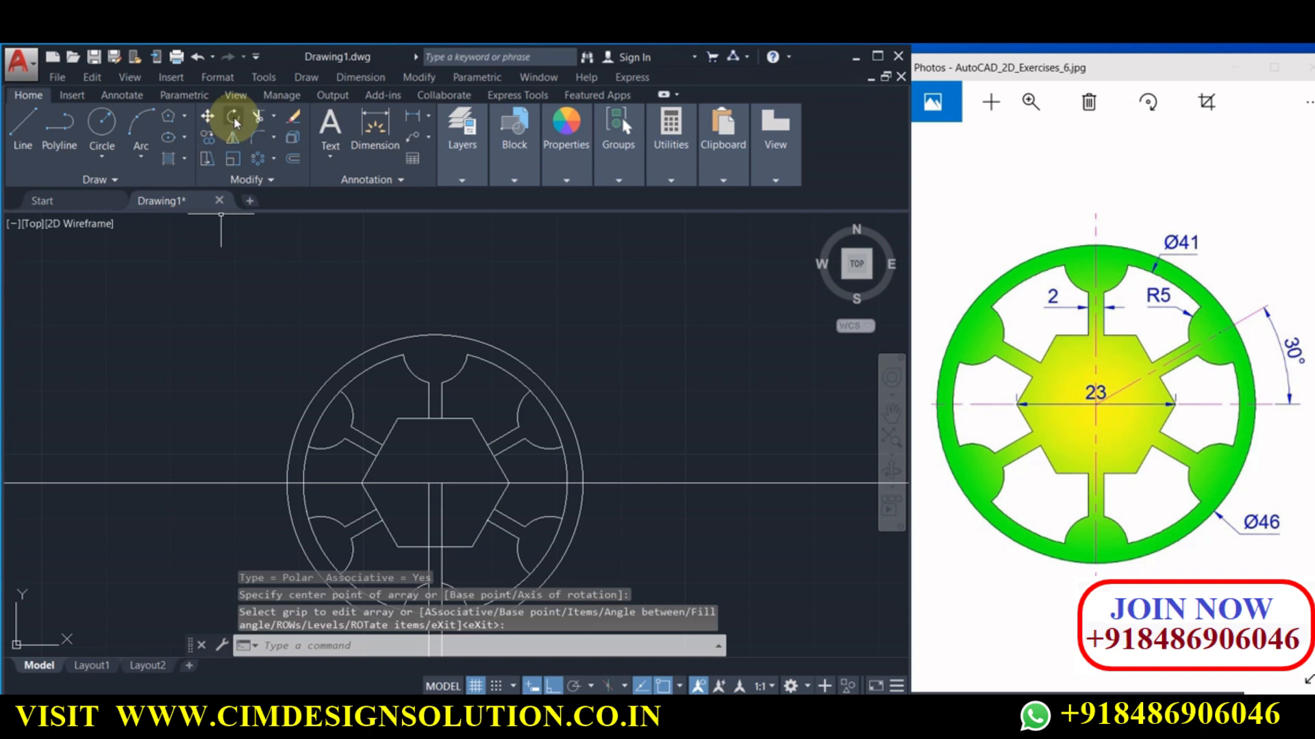
Trim the Ø41 circle out of the other five bosses and erase the two leftover spoke lines running down from the center
click(257, 115)
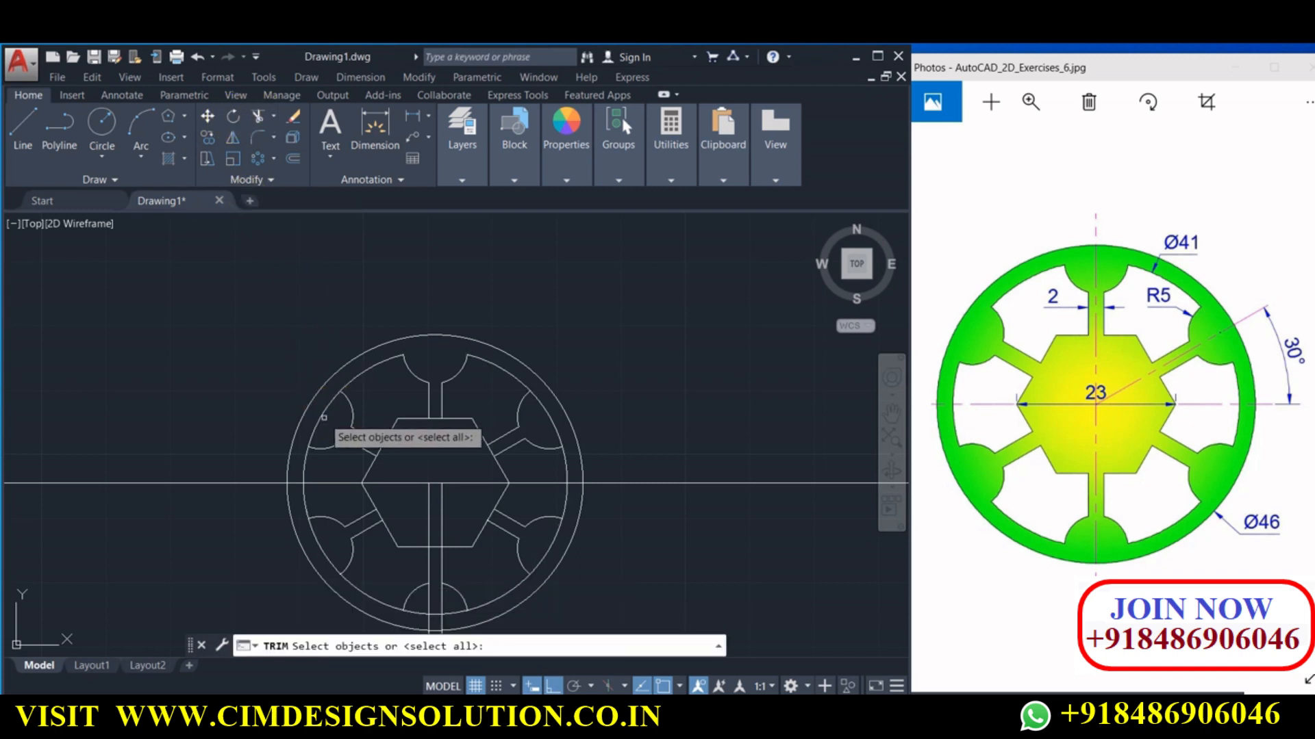
key(Return)
click(317, 541)
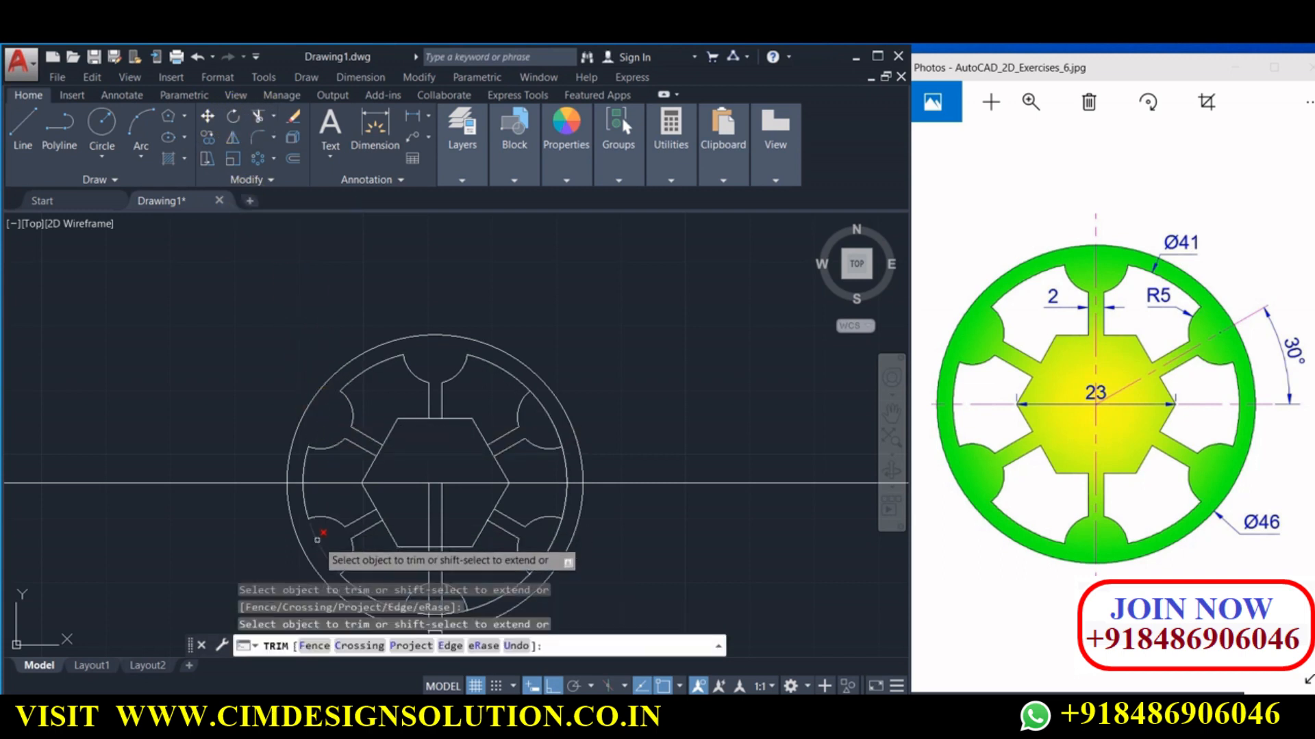
middle_drag(334, 518, 305, 431)
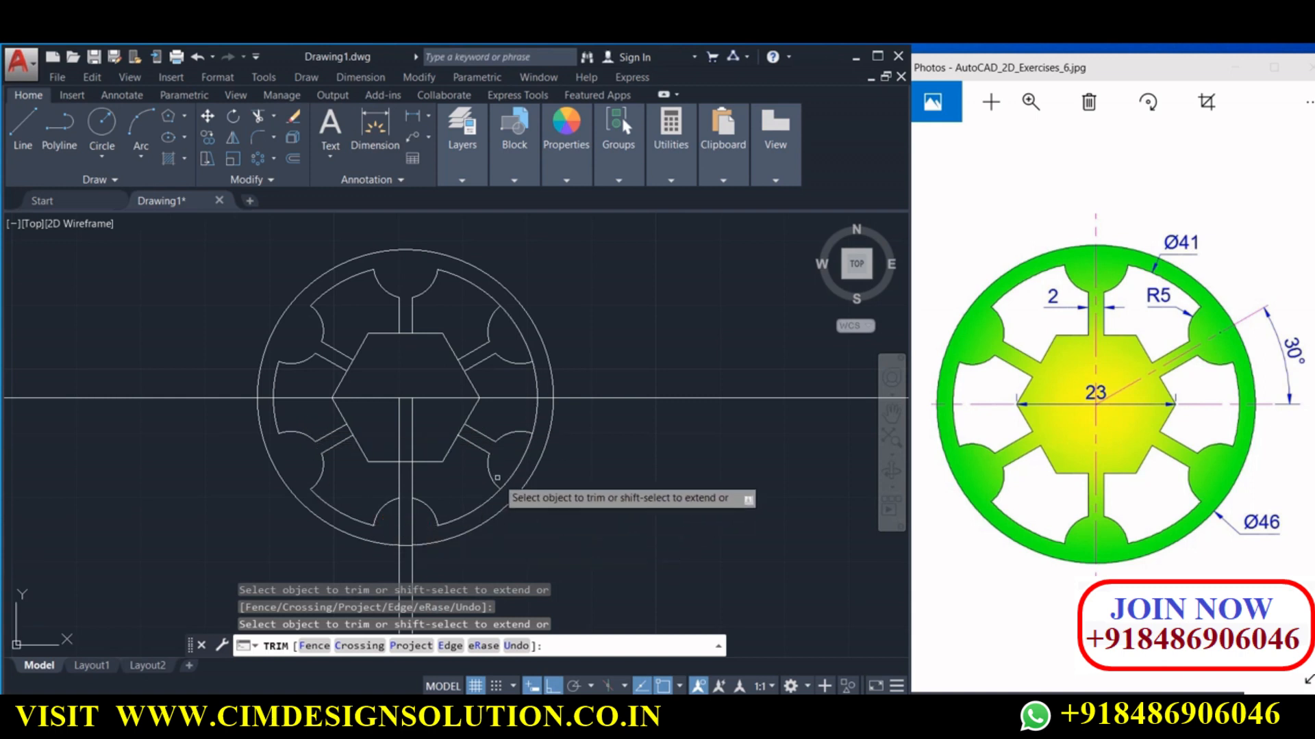
right_click(514, 326)
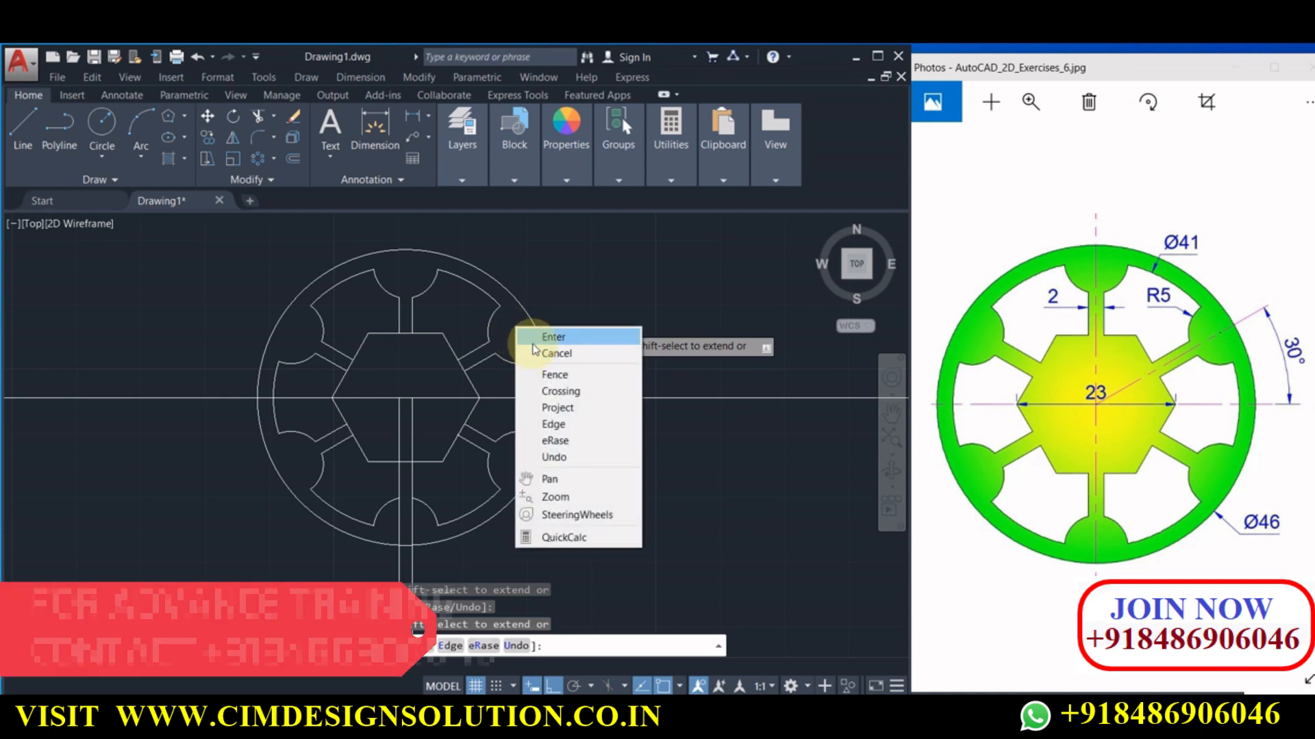
click(541, 352)
drag(424, 553, 361, 575)
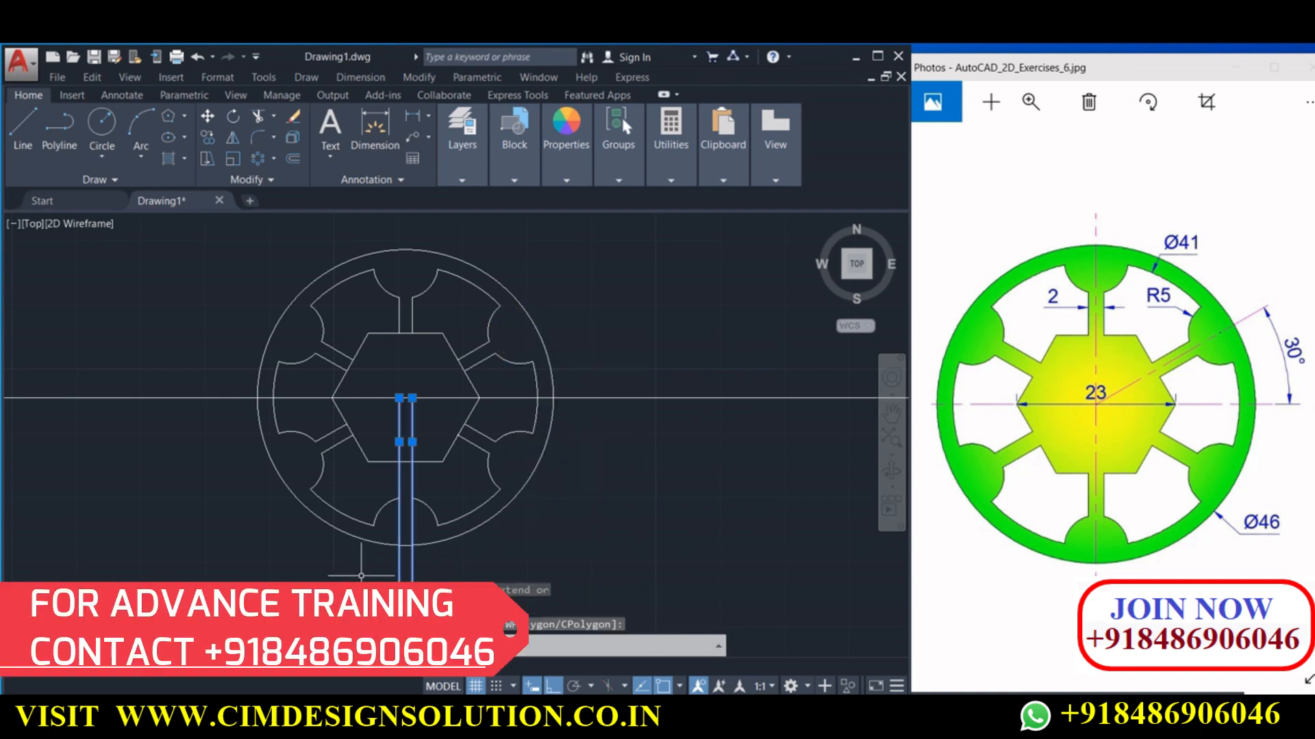
key(Delete)
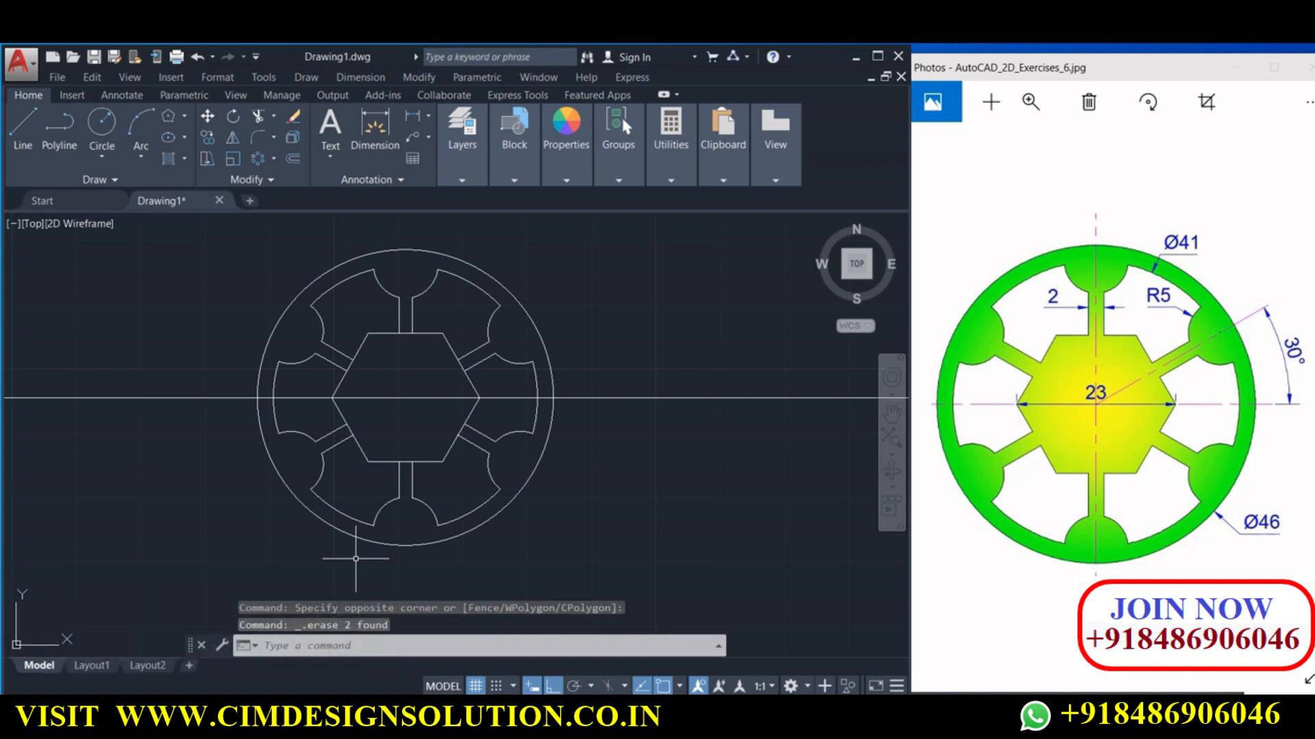
Trim the hexagon's sides between the edges of all six spokes to open the hub into them
click(258, 117)
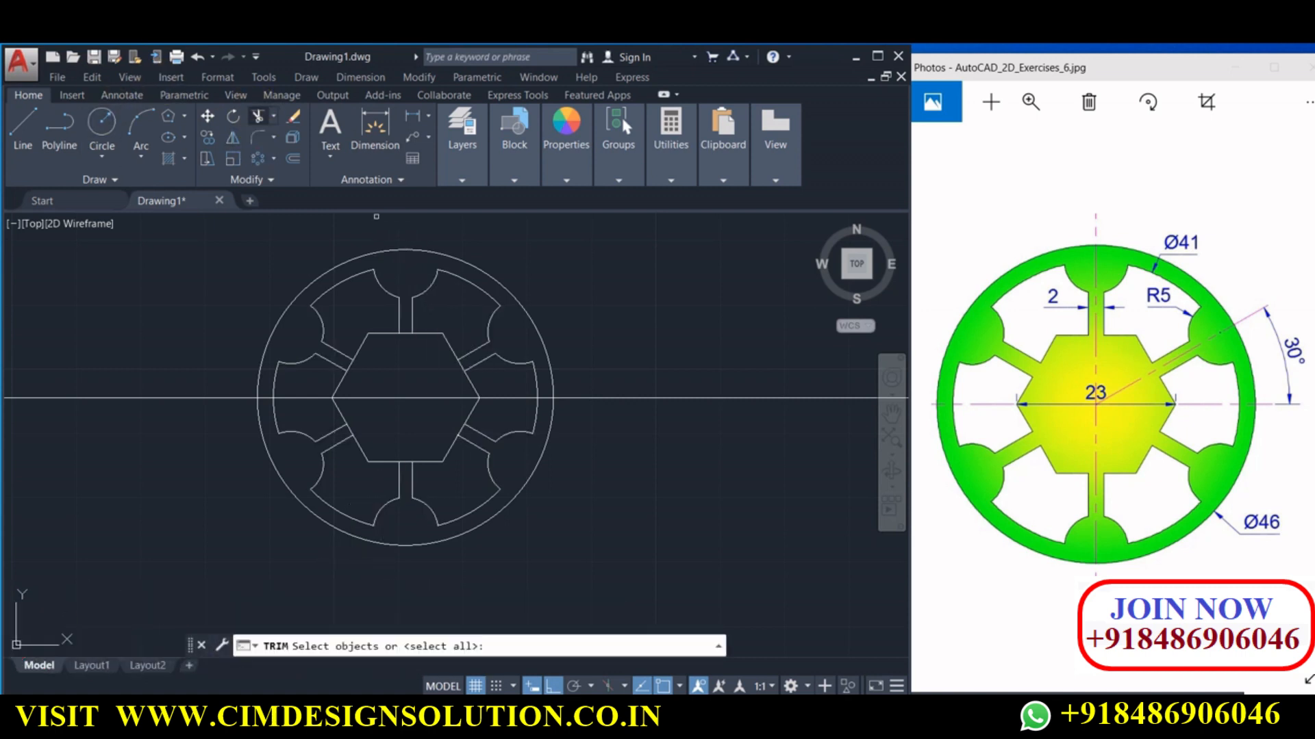
key(Return)
scroll(400, 343, up, 4)
click(414, 313)
click(418, 321)
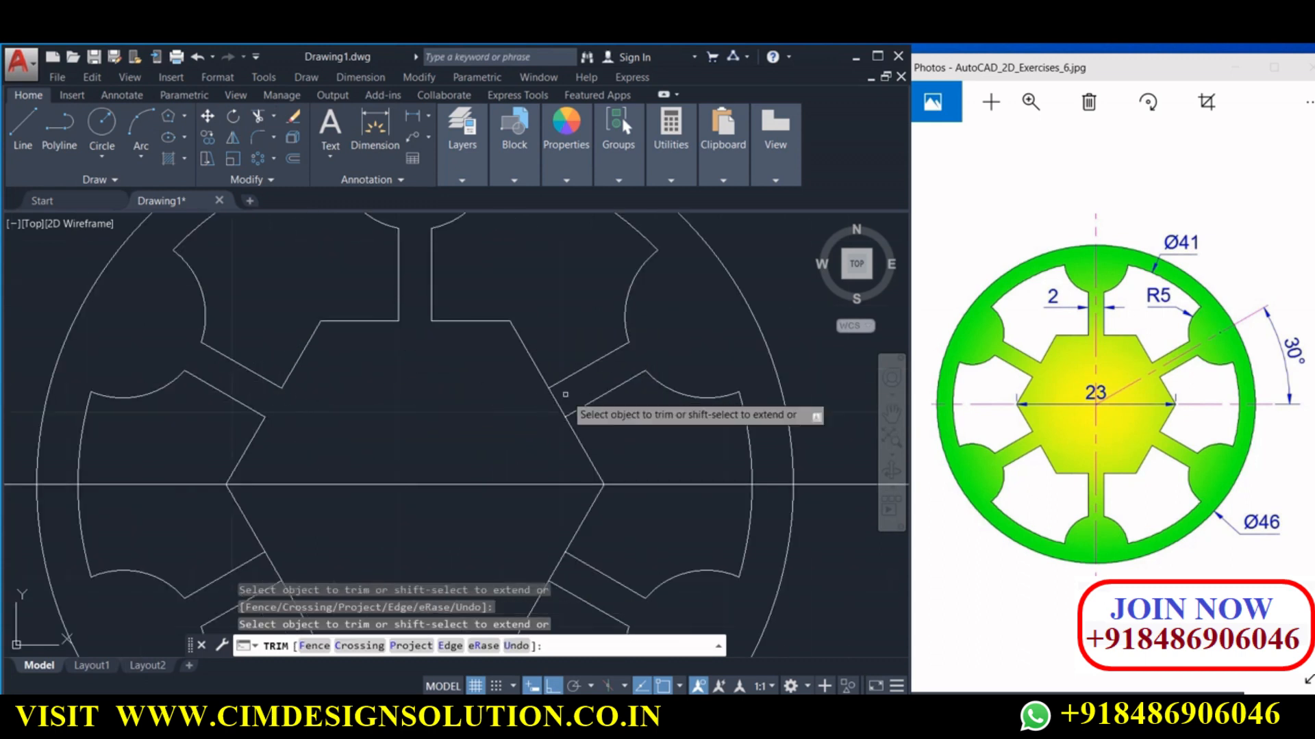
scroll(521, 381, down, 4)
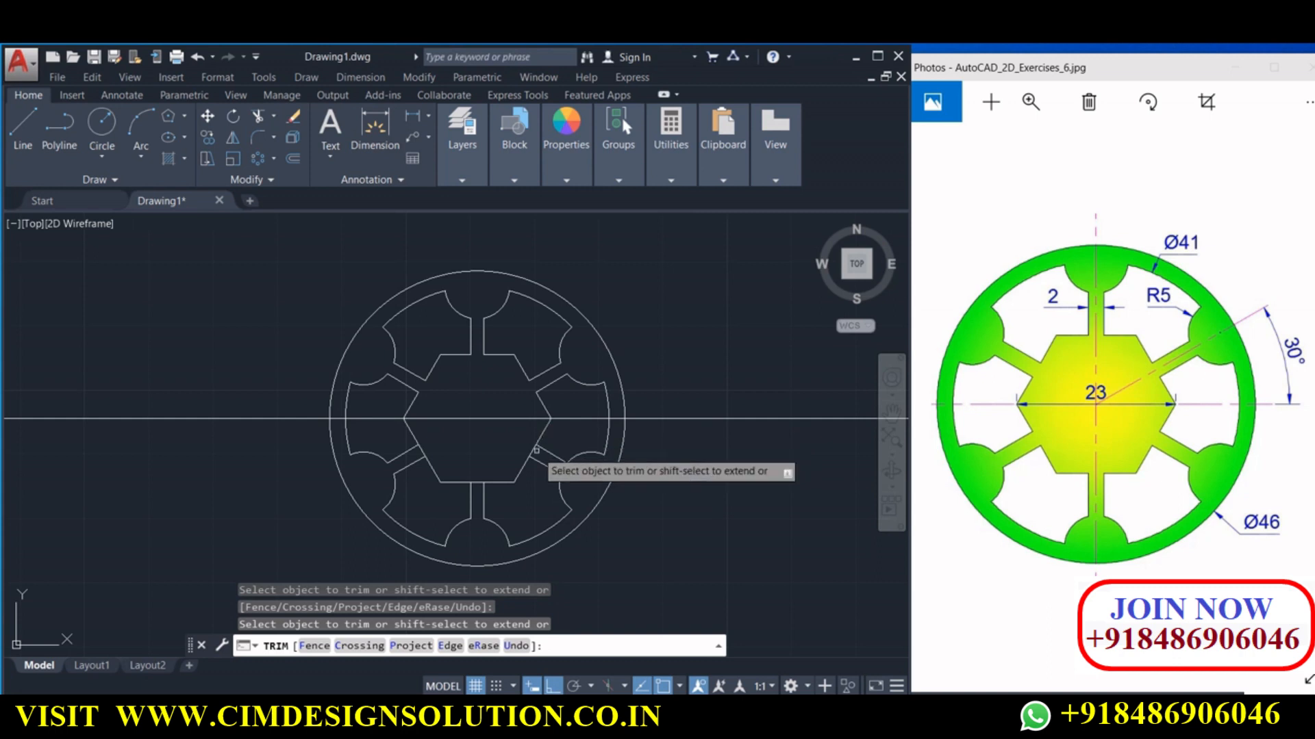
click(535, 450)
click(477, 483)
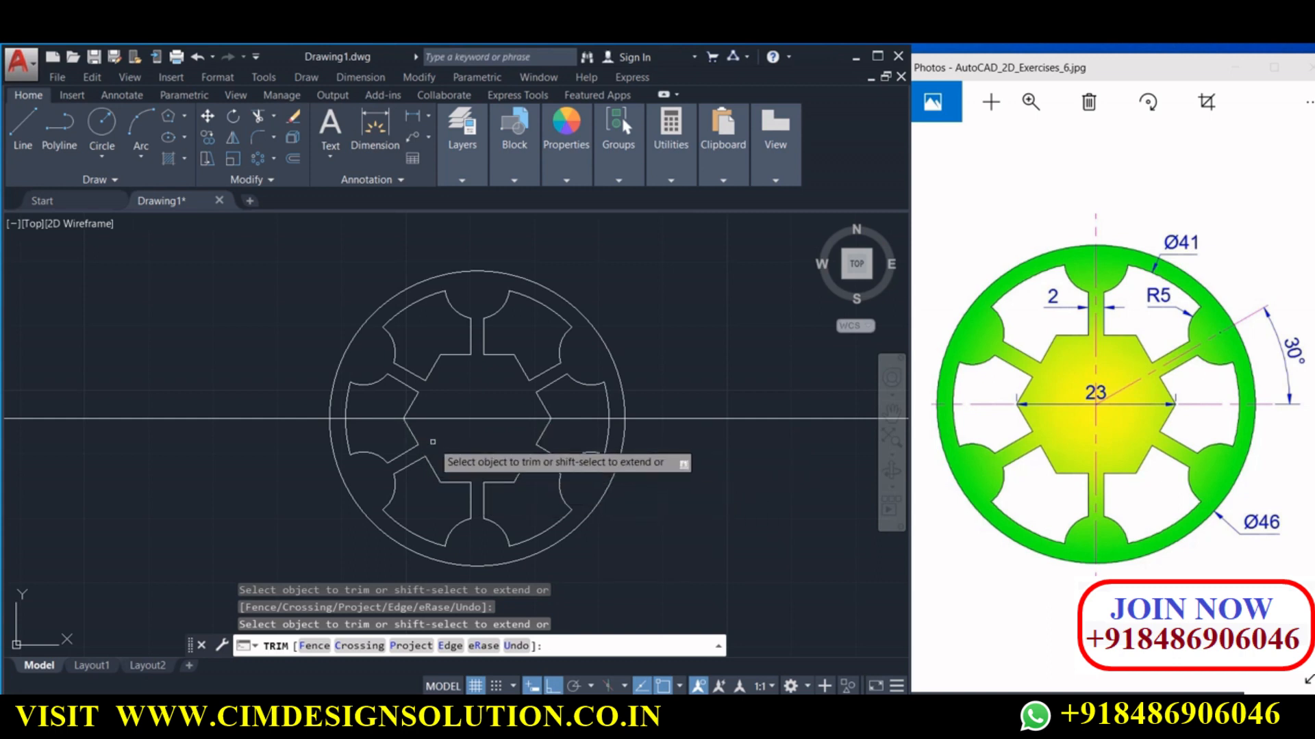
right_click(441, 447)
click(467, 449)
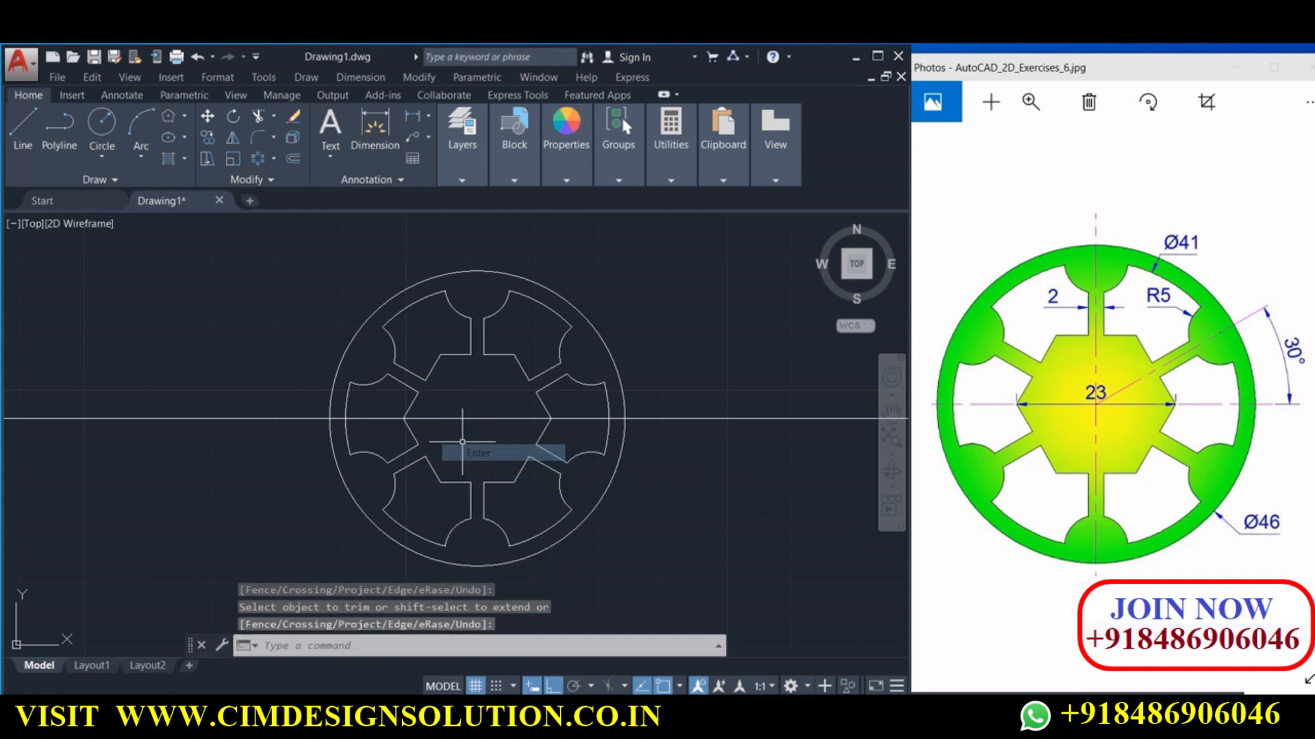
Switch to the piston drawing Capture.JPG in Photos and examine the dimensions of its top and front views
scroll(442, 425, down, 5)
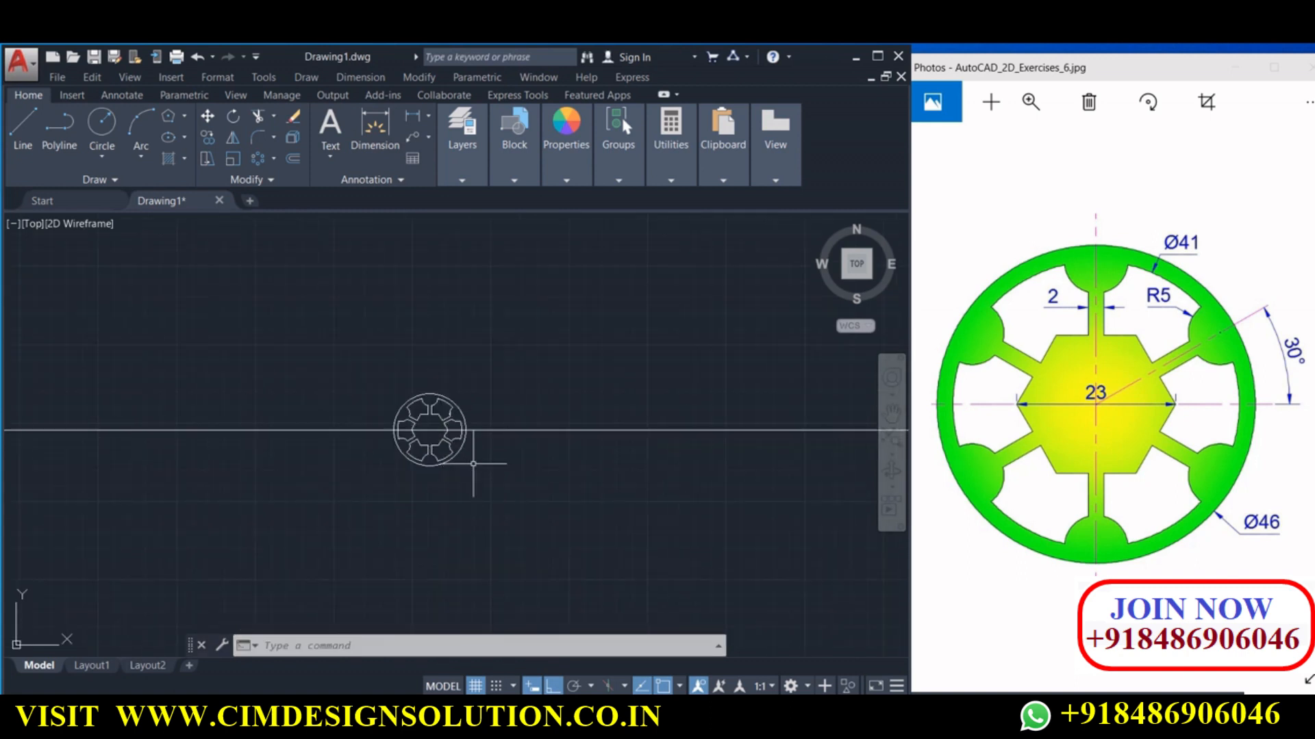
scroll(473, 463, up, 4)
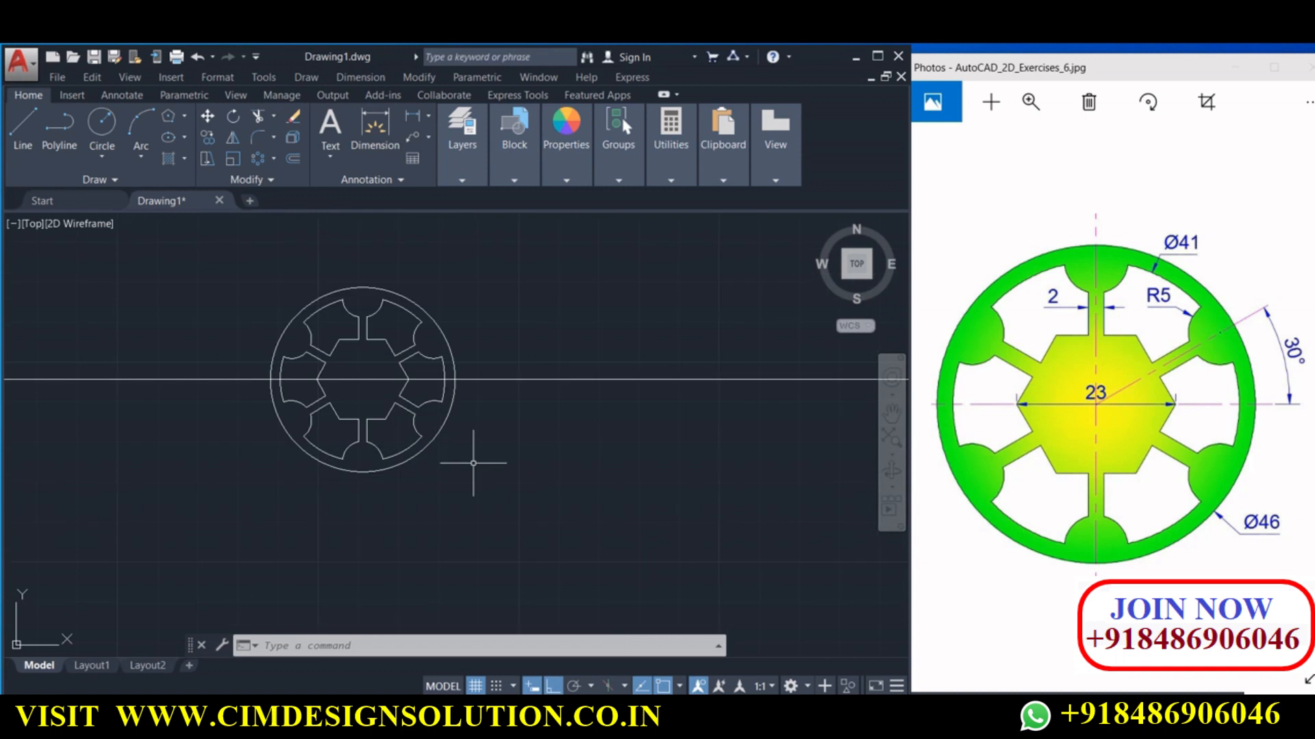
middle_drag(472, 463, 456, 521)
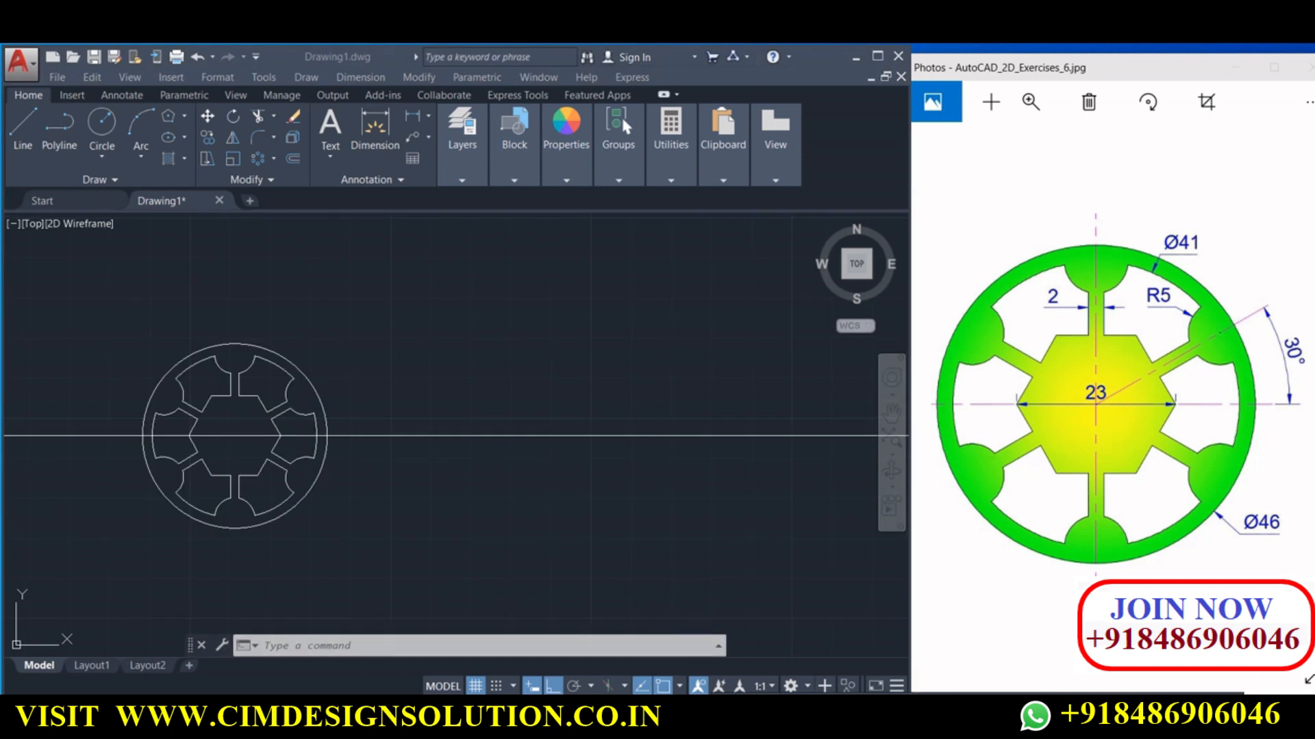
click(684, 643)
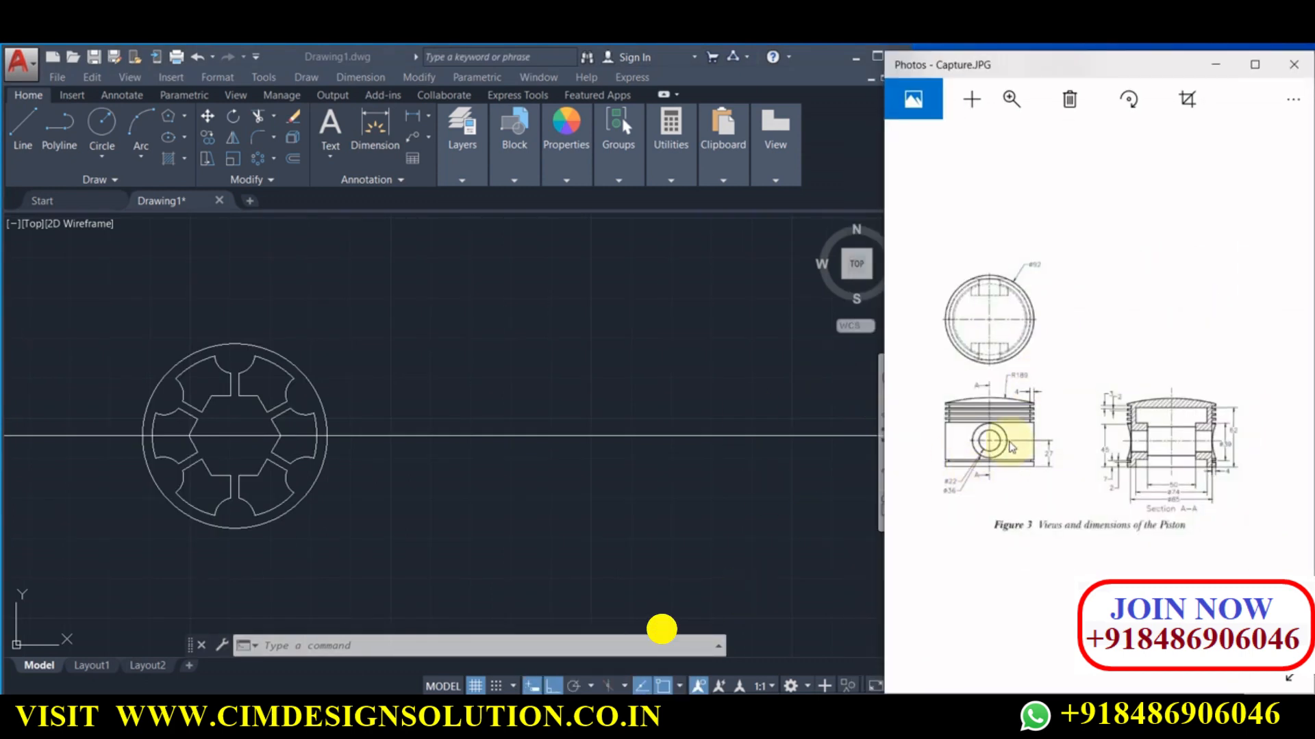
click(322, 380)
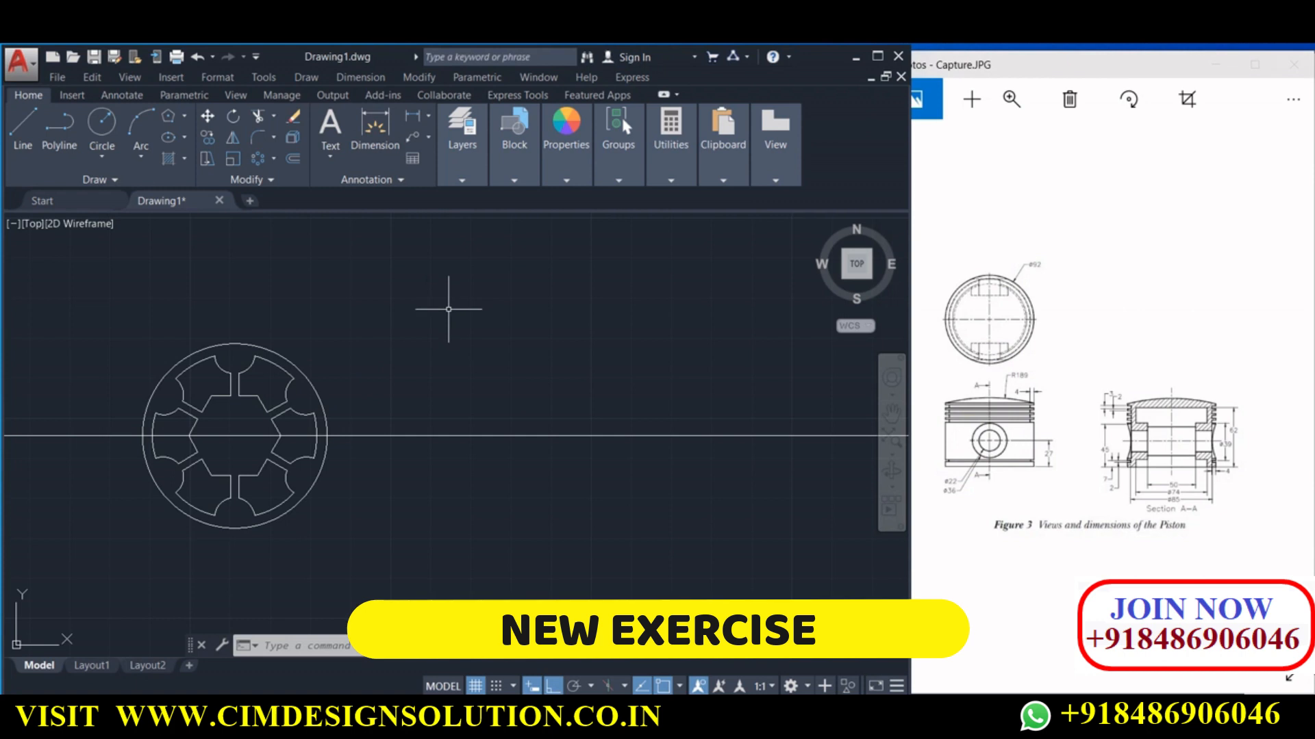
middle_drag(649, 436, 591, 418)
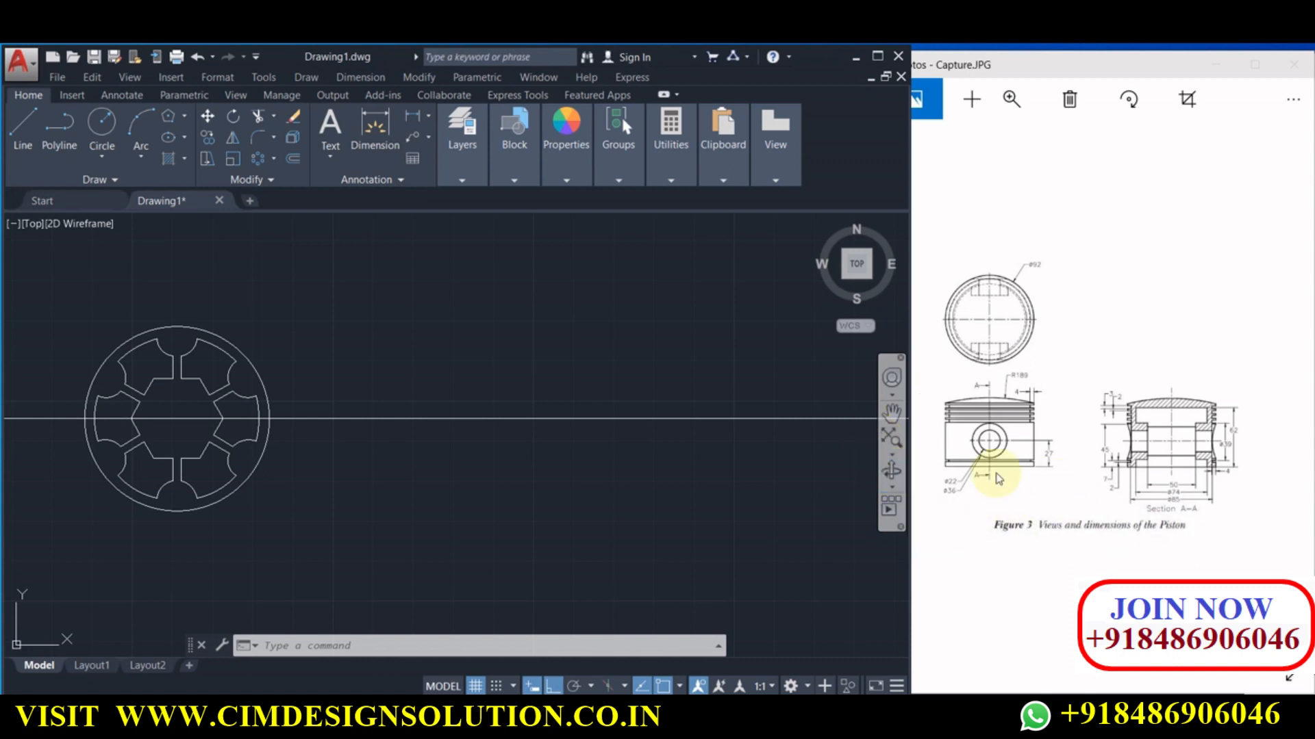
click(1022, 112)
drag(939, 155, 969, 168)
drag(936, 460, 1106, 456)
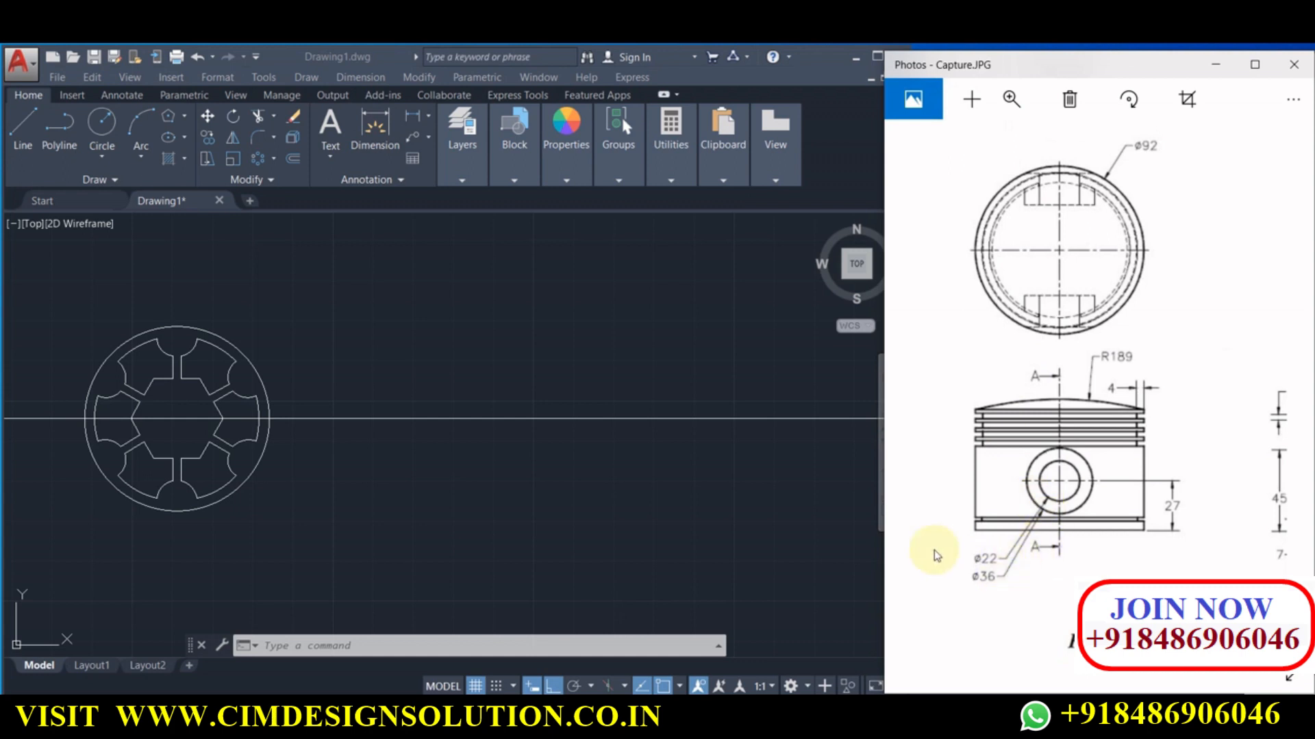
Draw two concentric circles of radius 11 and 18 centered on the horizontal construction line, to the right of the wheel
click(102, 134)
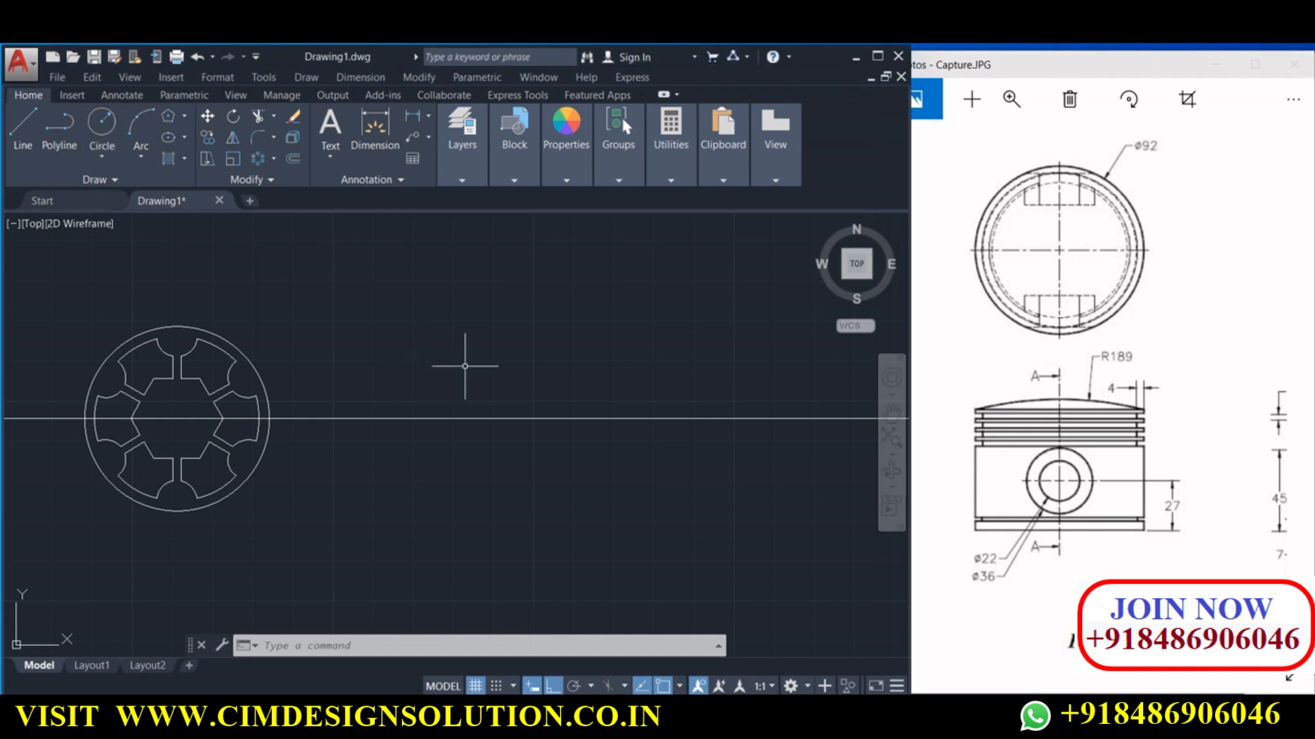
click(102, 127)
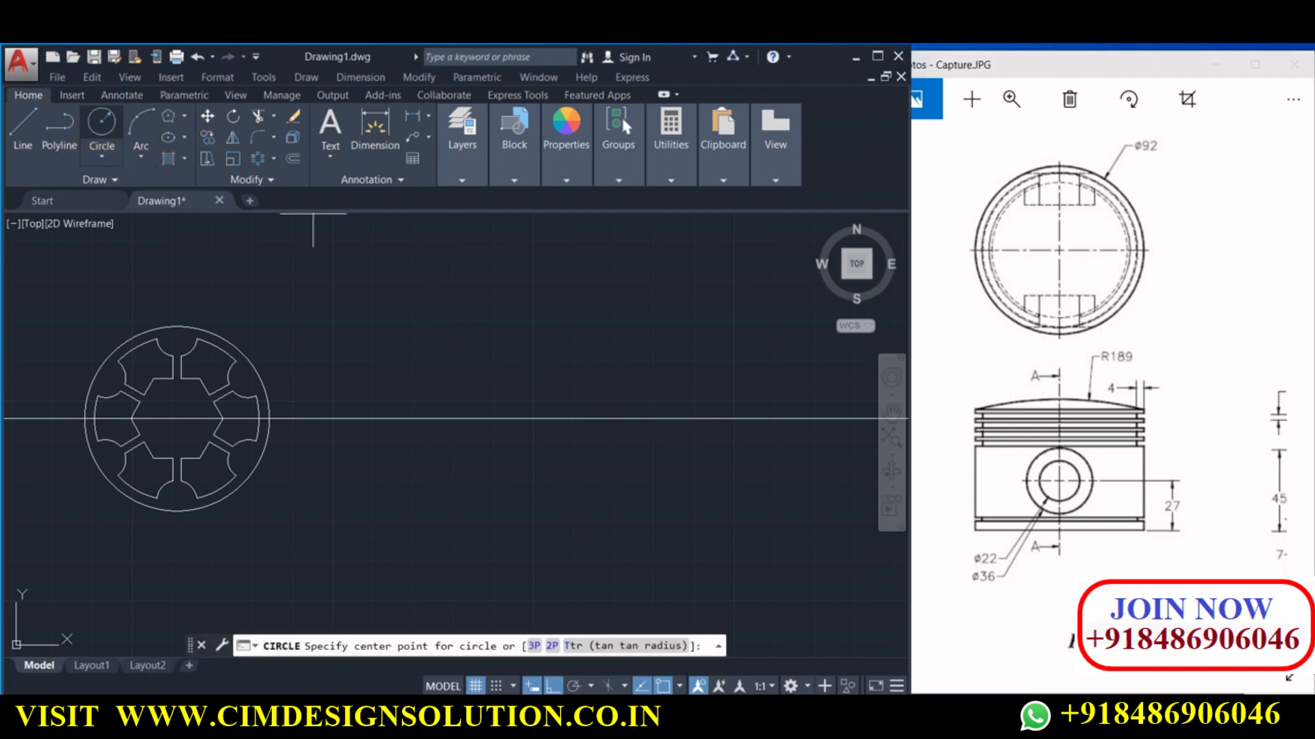
click(630, 419)
text(1)
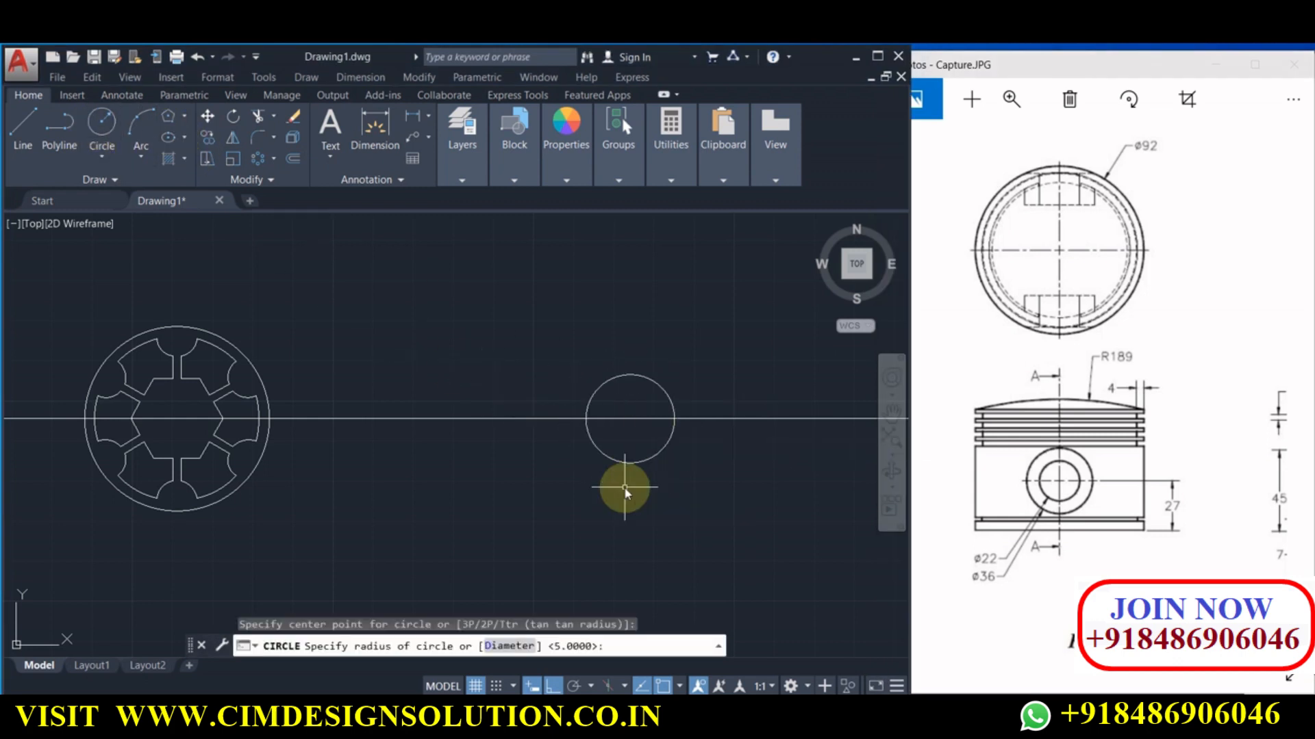
right_click(624, 487)
key(Return)
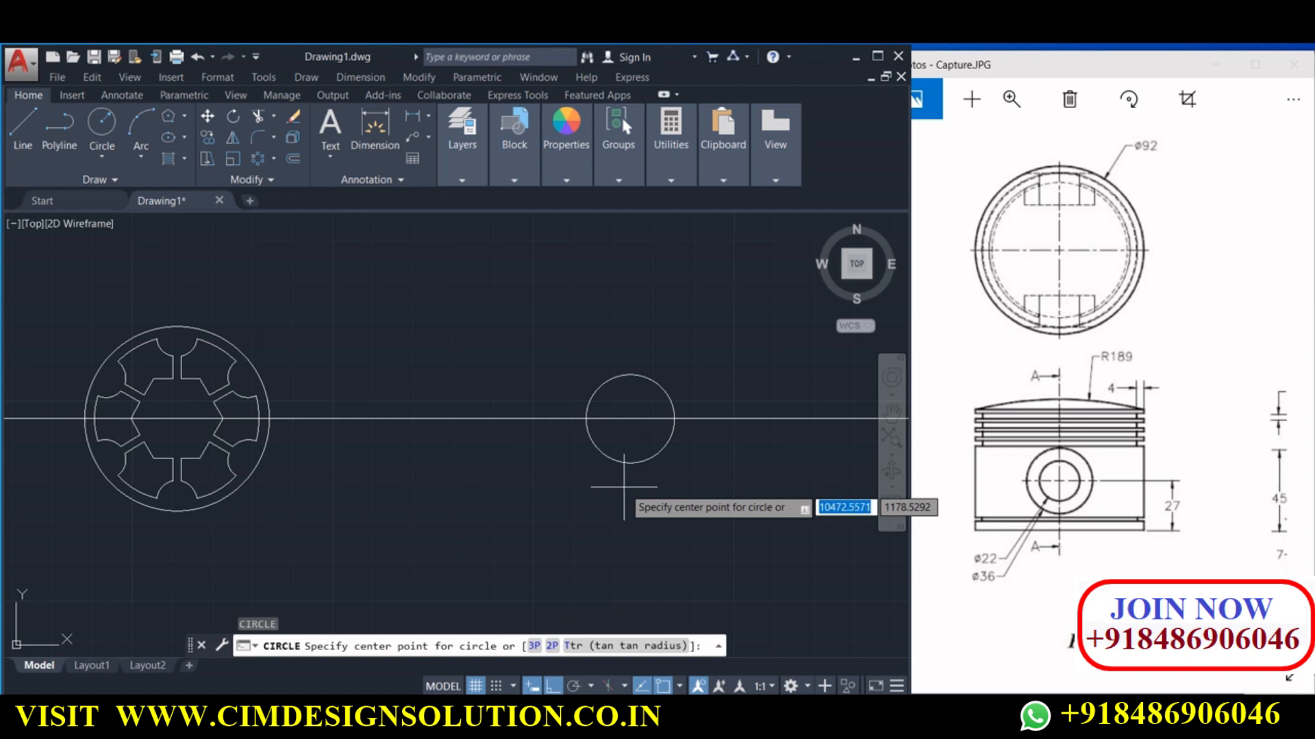
click(630, 418)
text(1)
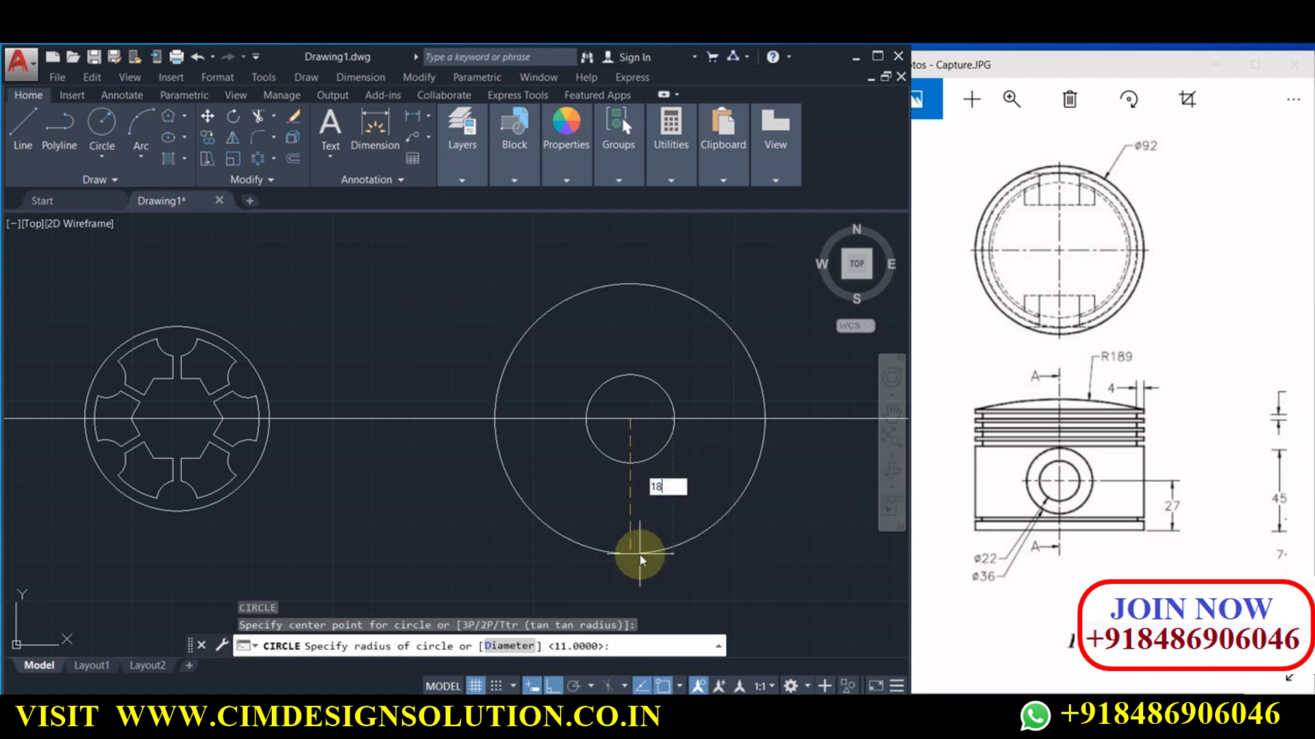
text(8)
key(Return)
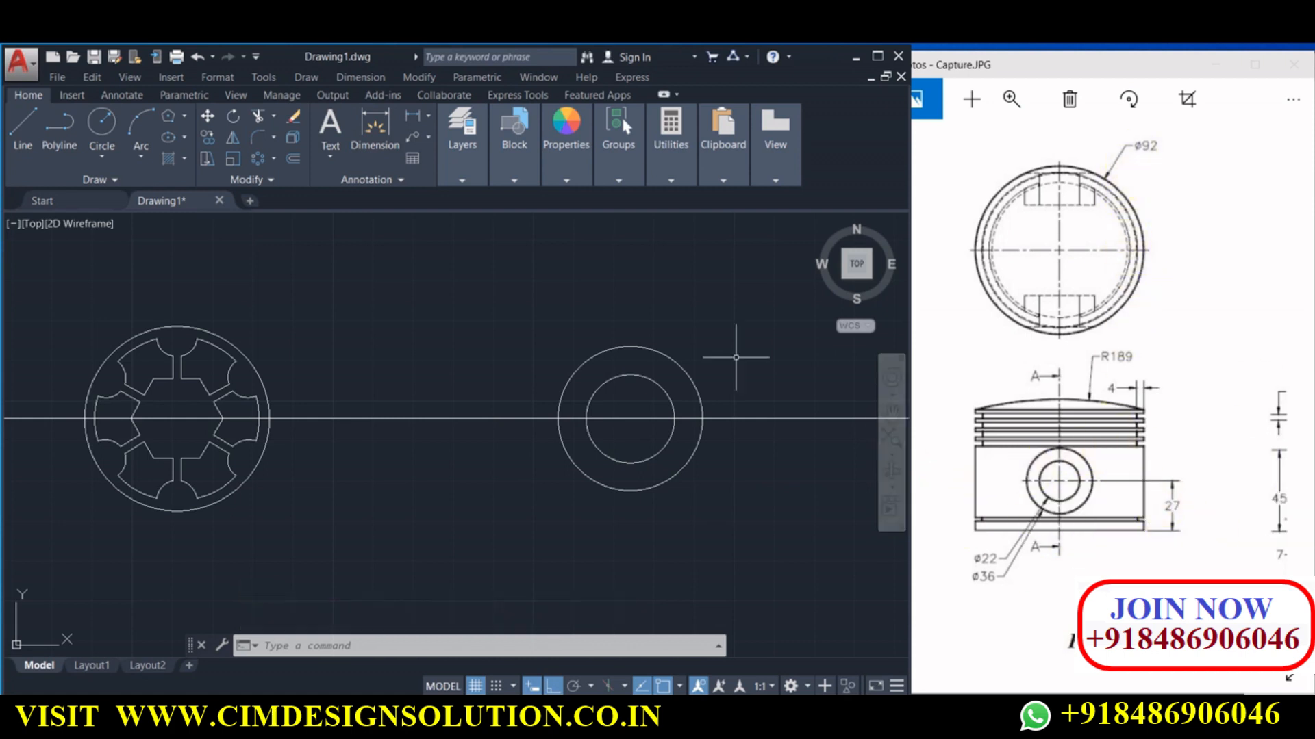
Draw a vertical construction line through the center of the two concentric circles
click(292, 158)
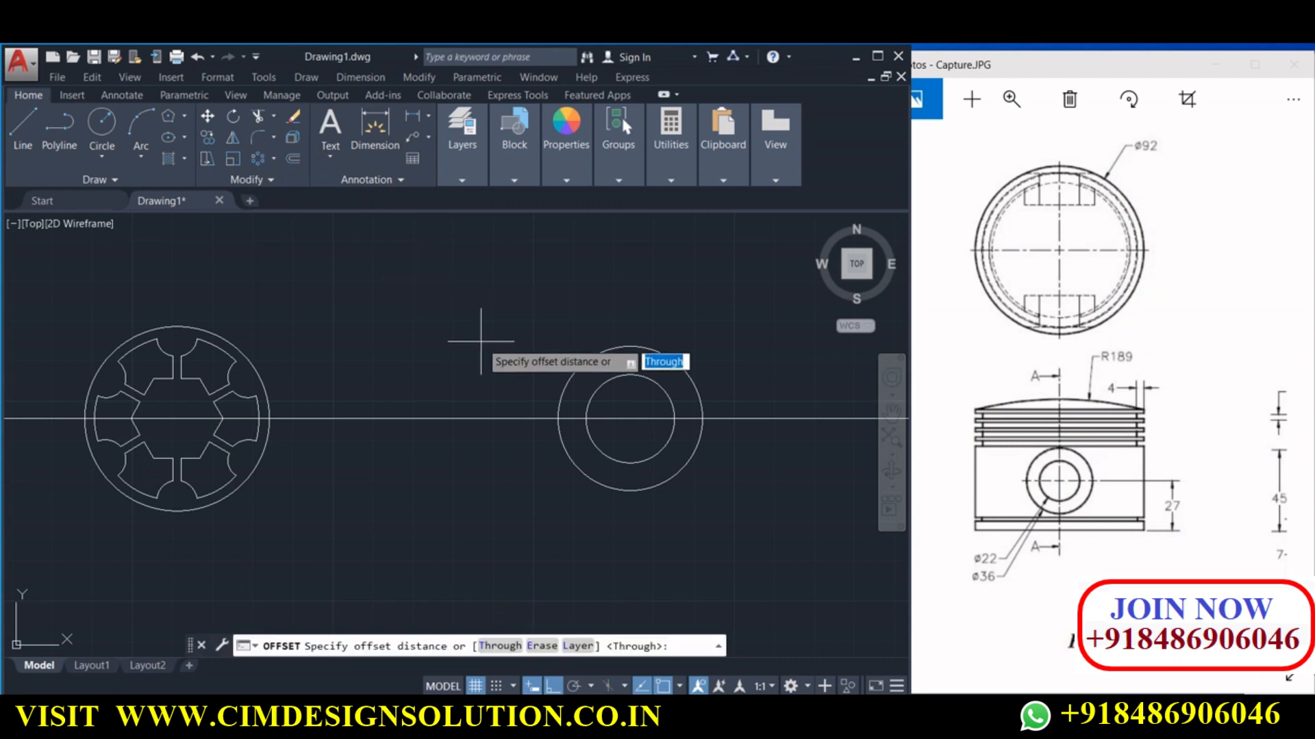
key(Return)
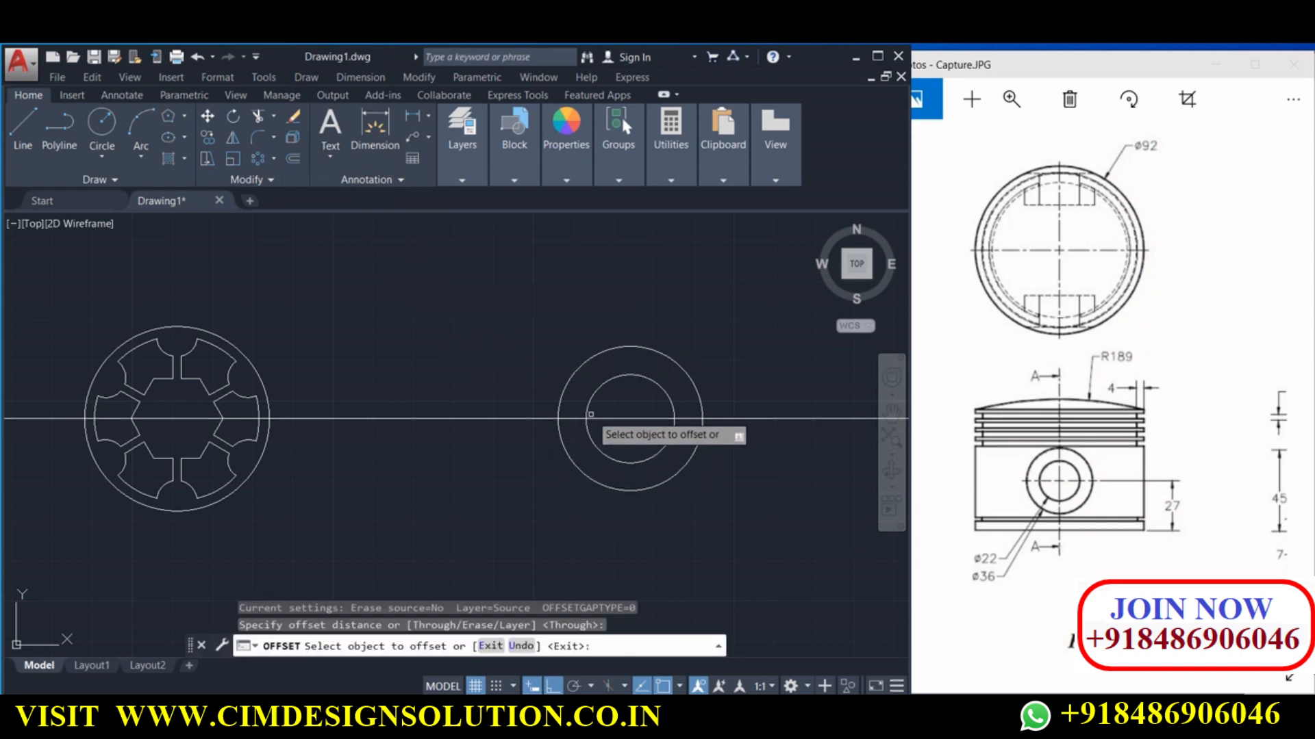
click(306, 76)
click(342, 154)
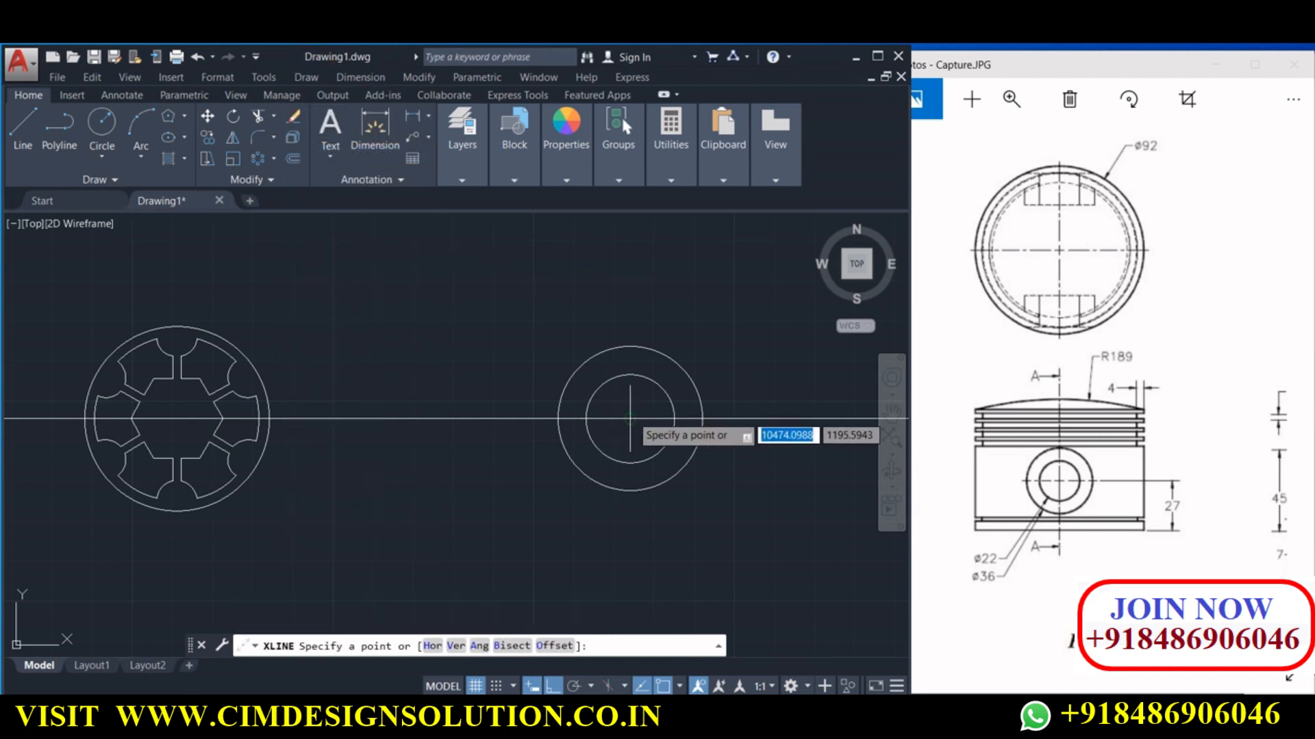
click(630, 418)
click(630, 554)
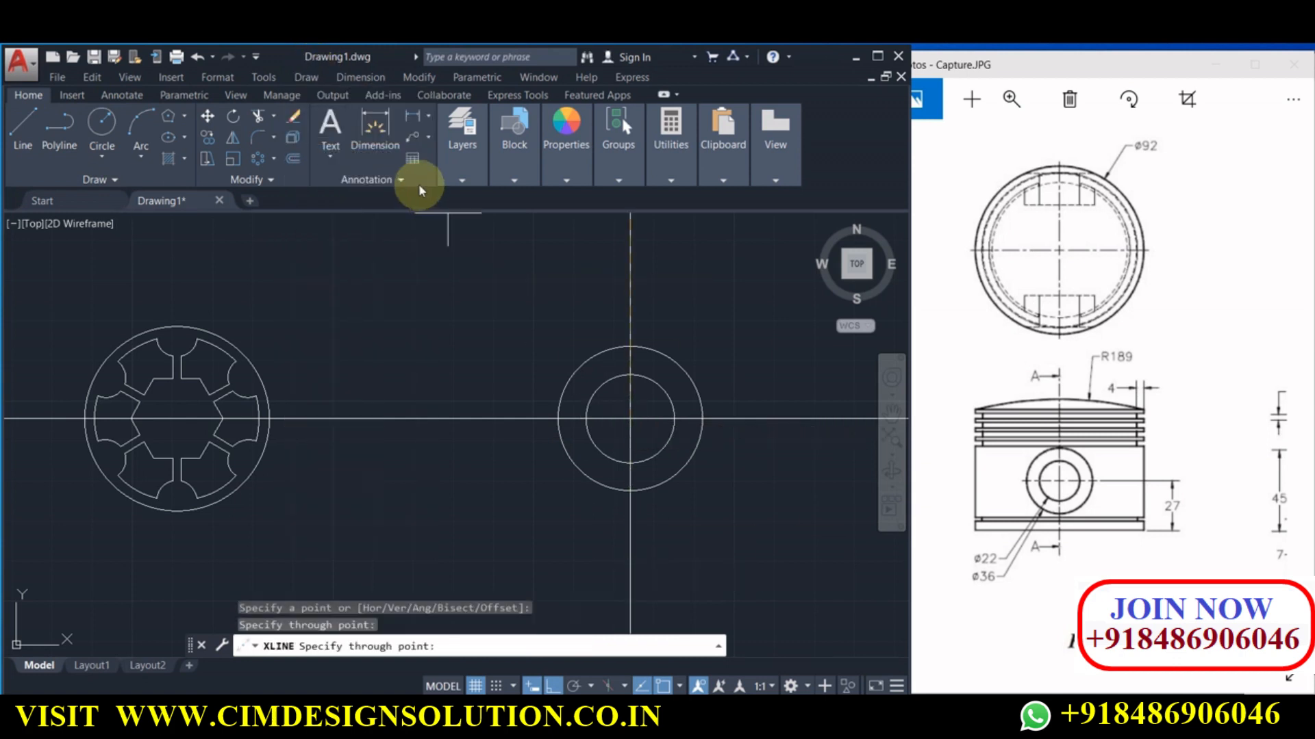
Offset the vertical construction line 46 to the right for the piston's side edge
click(296, 161)
right_click(462, 313)
click(520, 322)
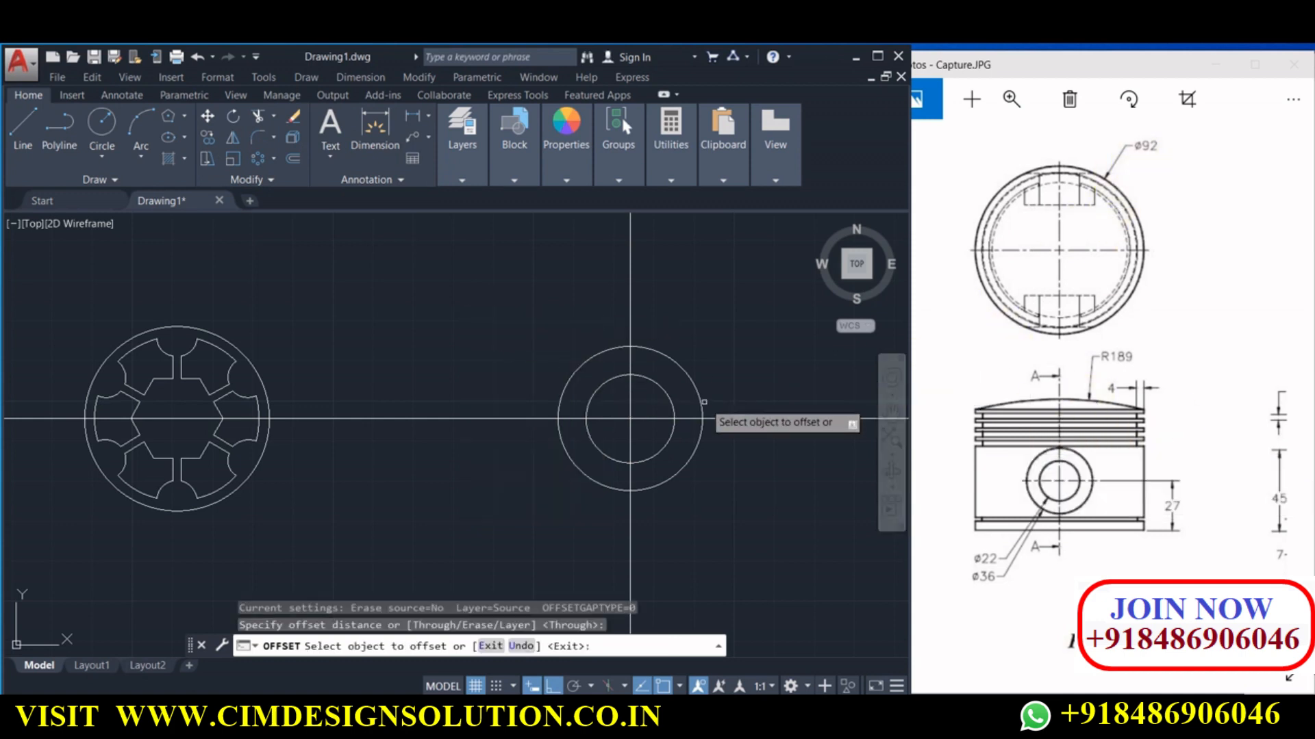
click(630, 368)
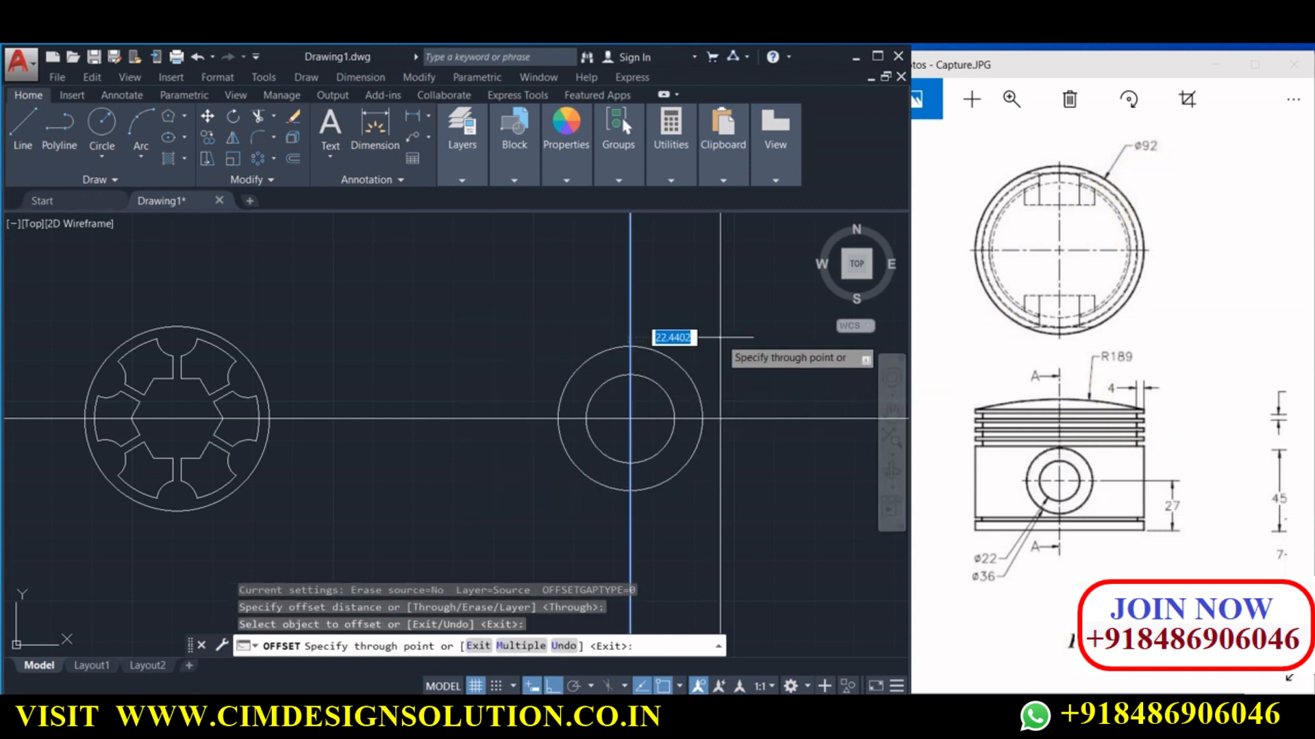
text(46)
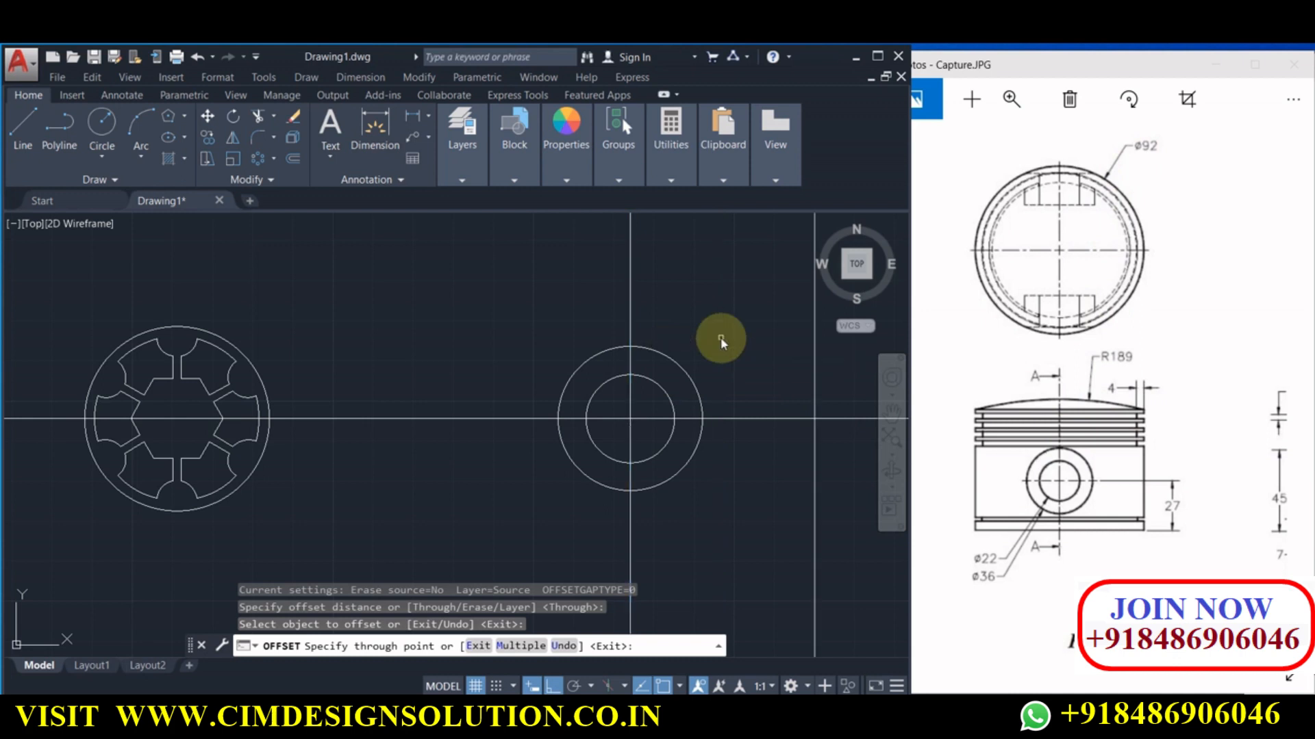
key(Return)
Offset the horizontal construction line 27 downward for the piston's bottom edge, following the reference drawing
scroll(734, 353, down, 4)
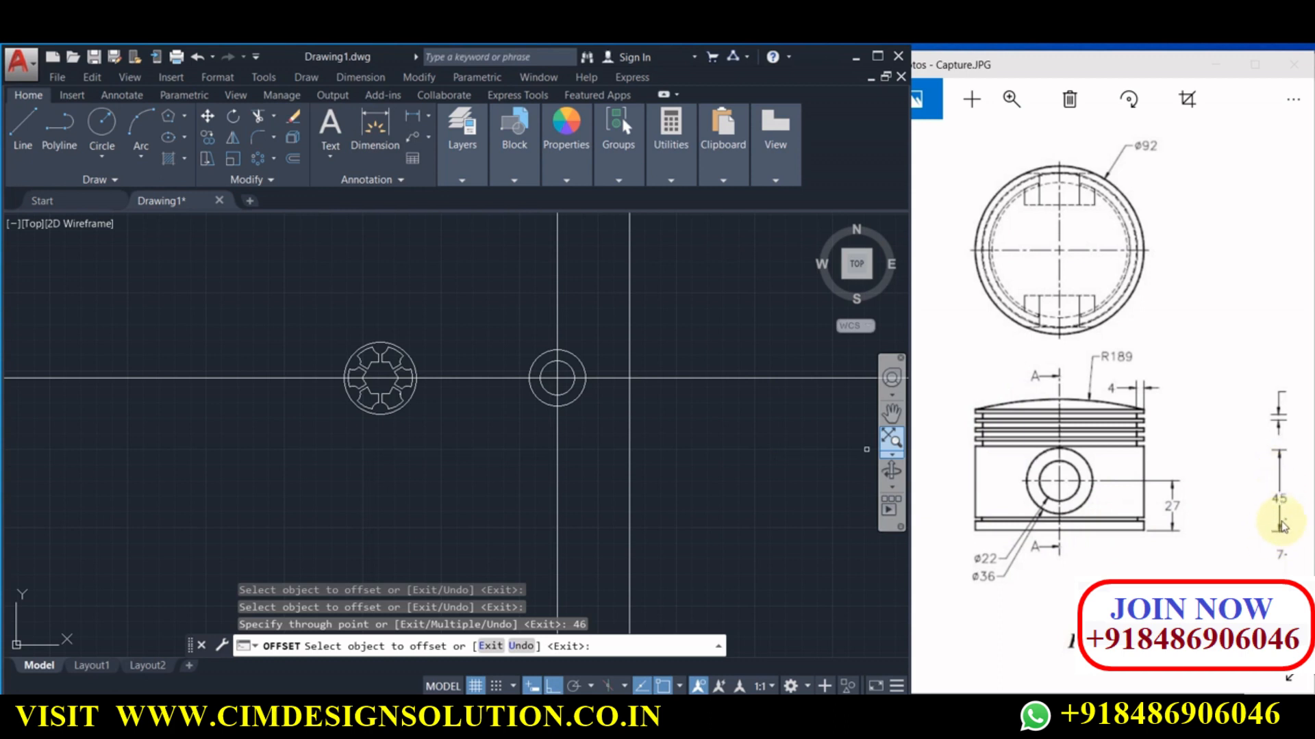
drag(1217, 464, 1087, 484)
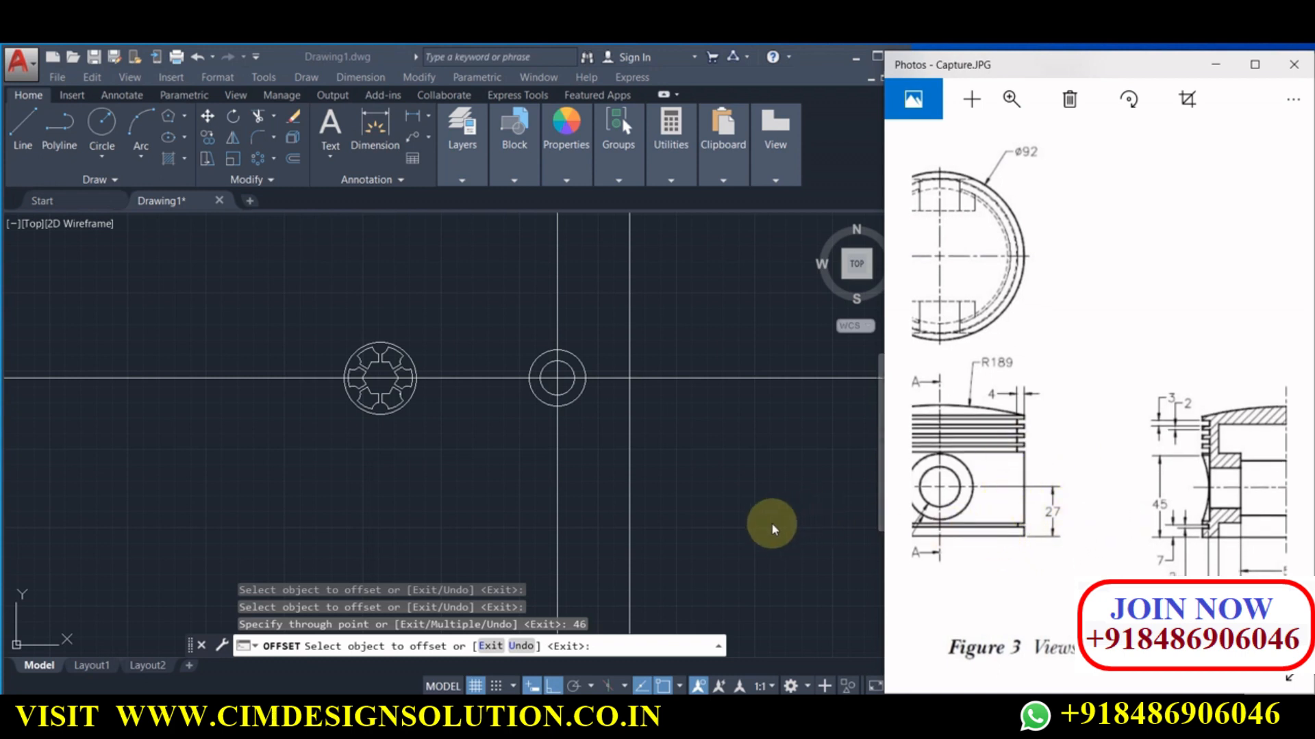
click(593, 380)
click(593, 379)
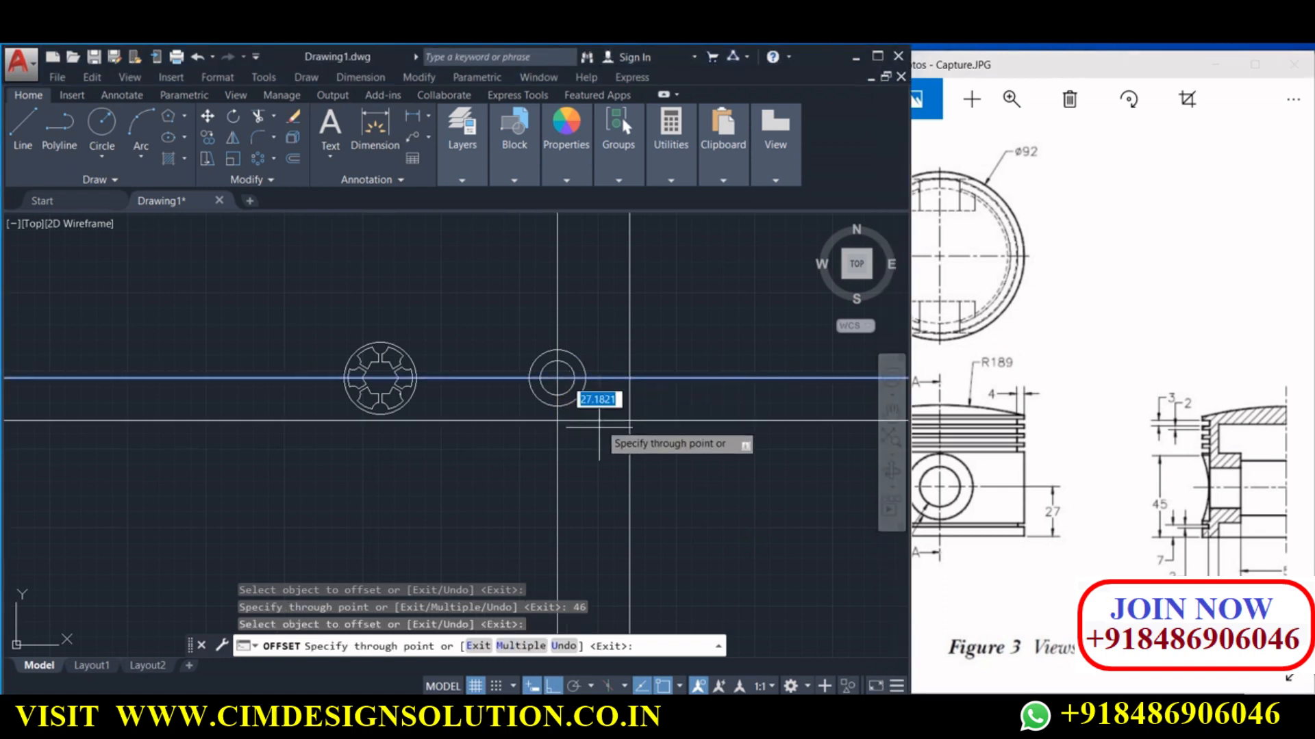
text(2)
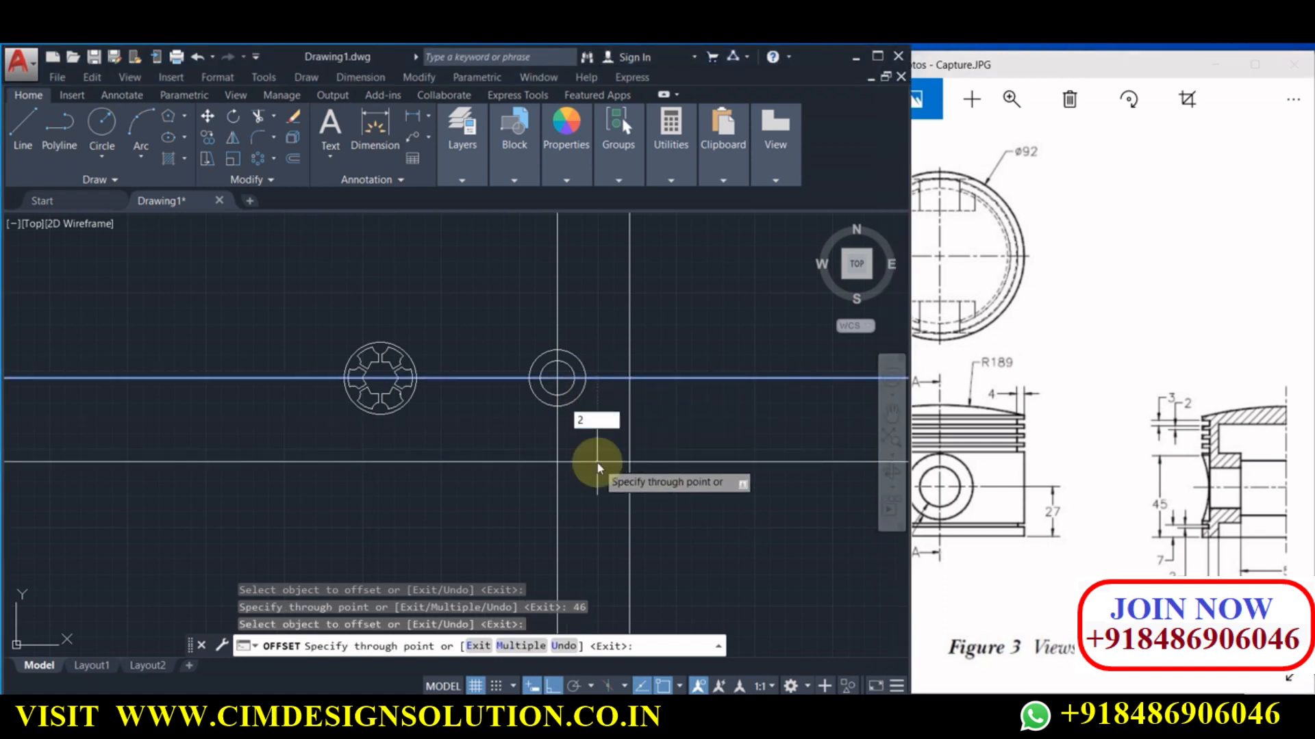
text(7)
key(Return)
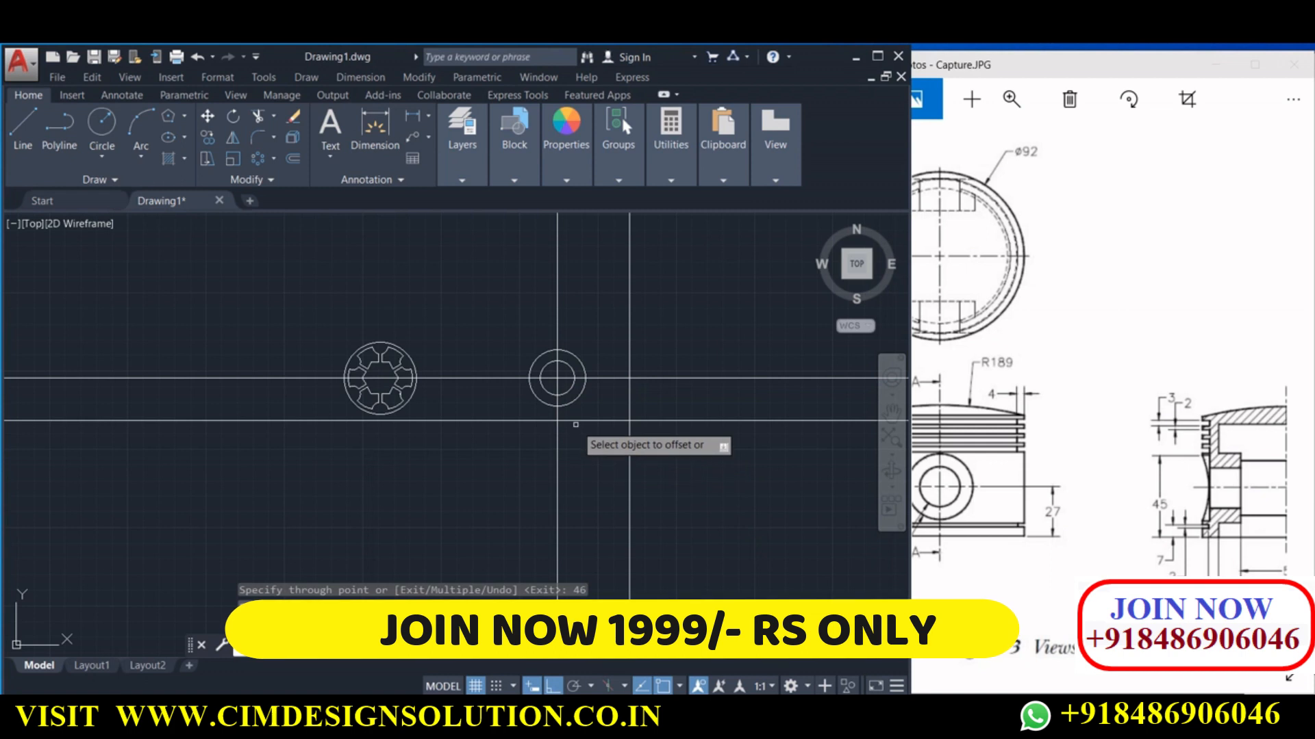
Offset the piston's bottom line 45 upward to mark the top of the skirt
scroll(575, 424, up, 2)
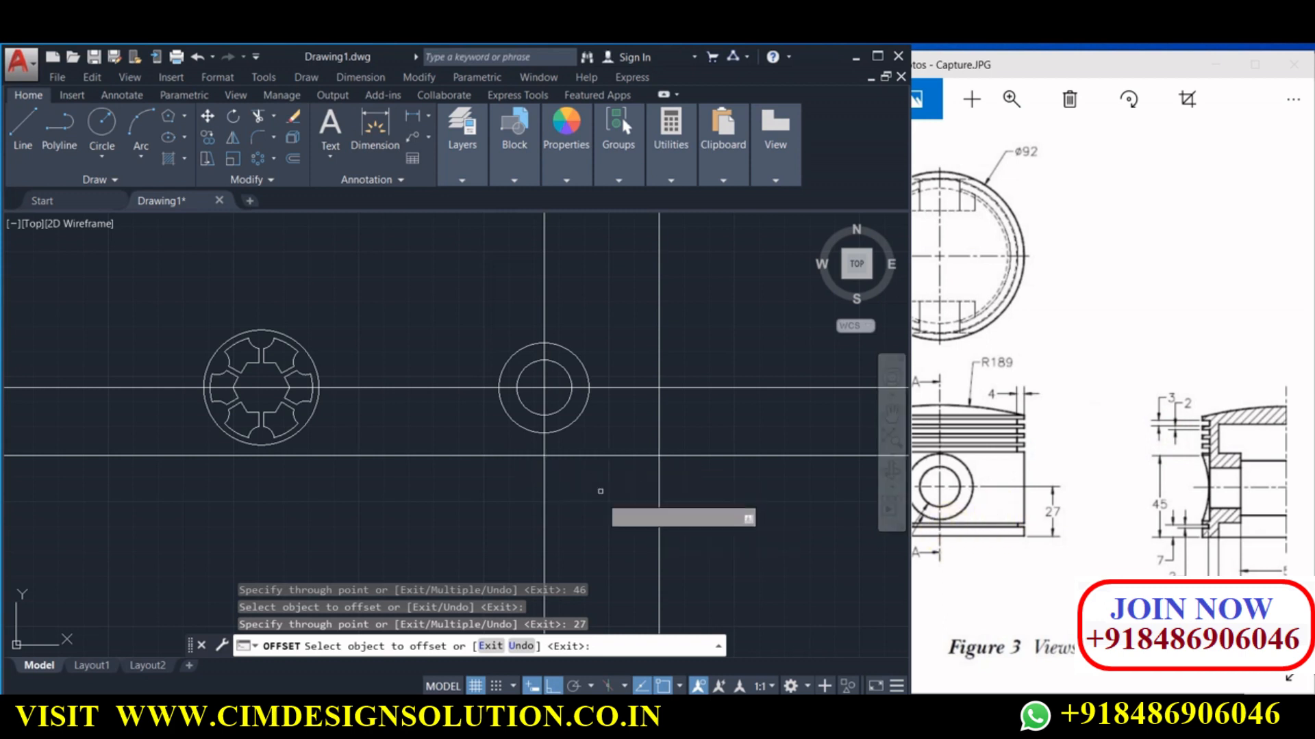
click(587, 456)
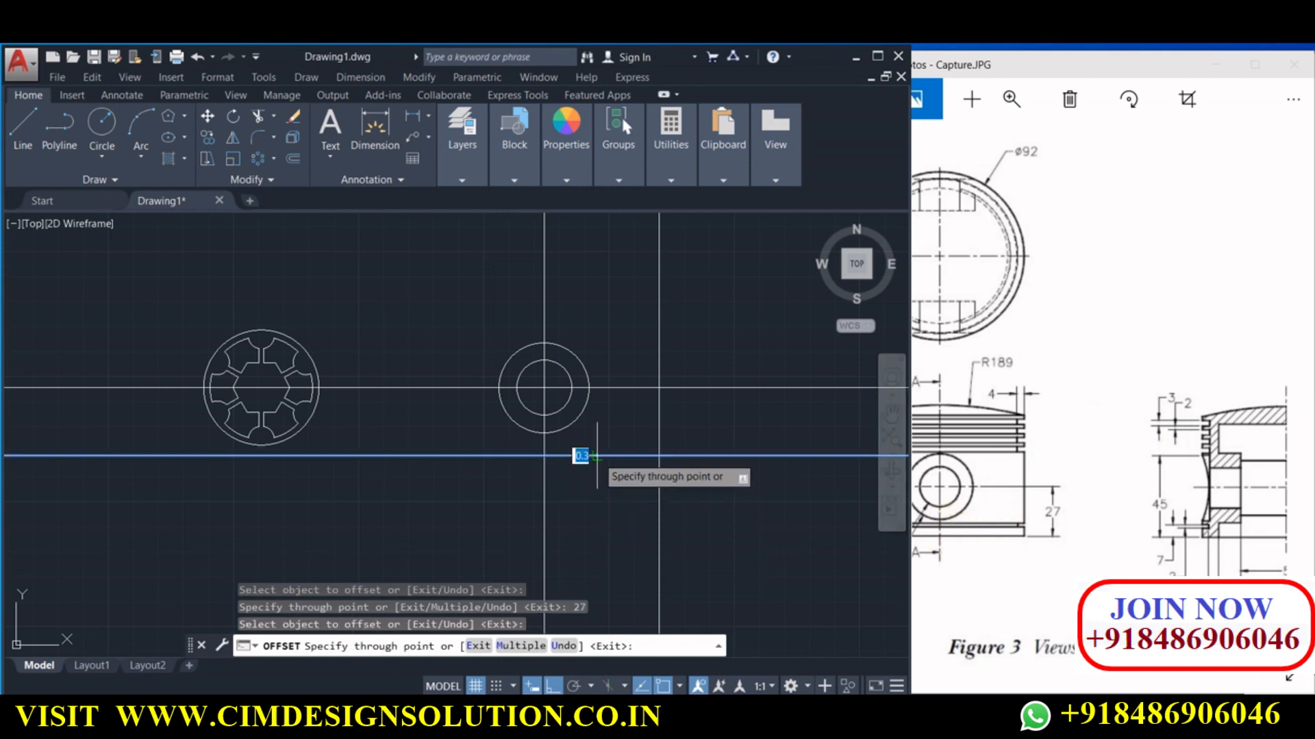
text(45)
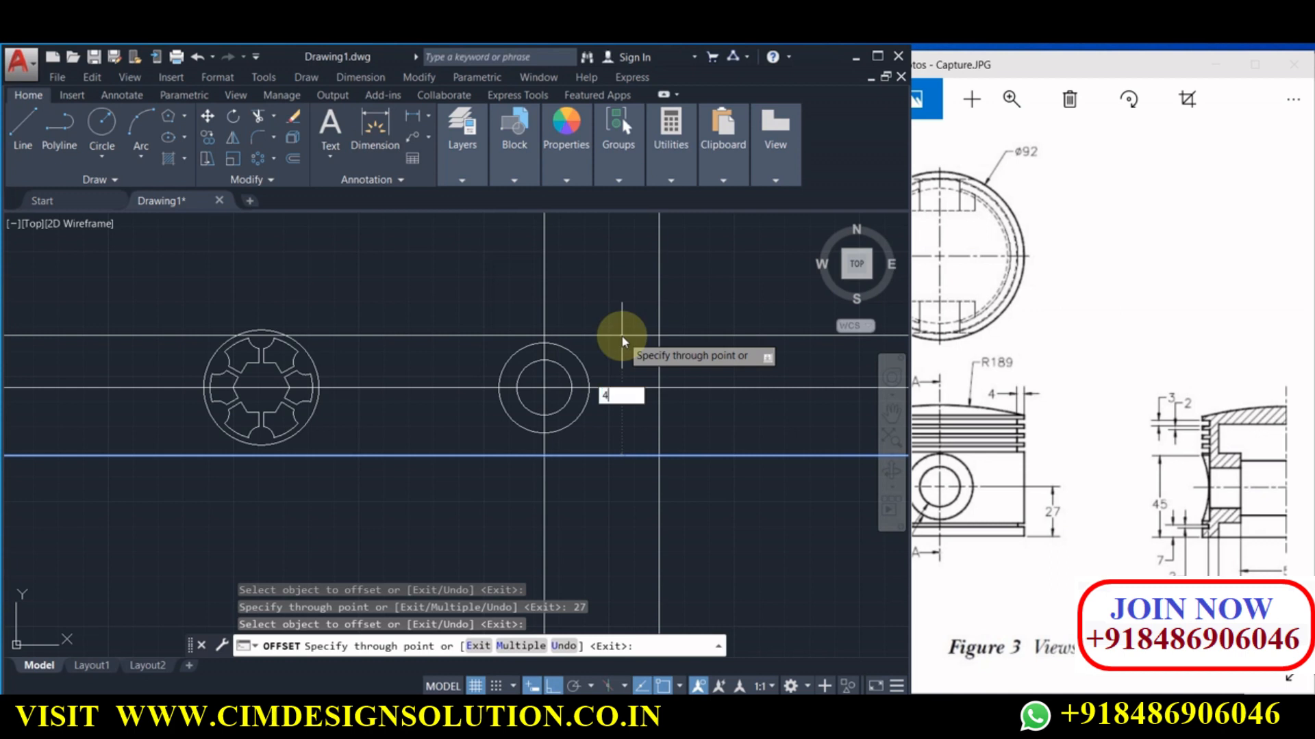
key(Return)
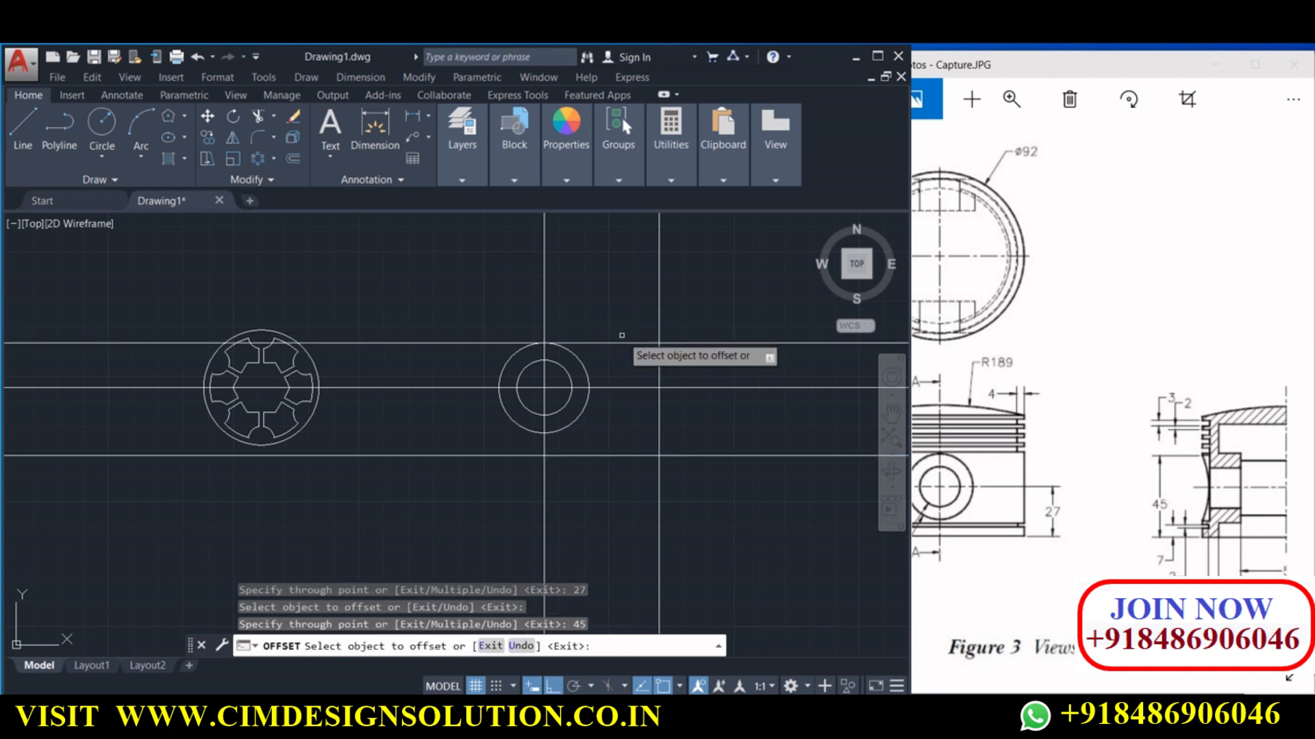
Trim the lines beyond the piston's right, top and bottom edges, and the top and bottom lines left of the vertical centerline
click(258, 116)
key(Return)
click(702, 301)
click(640, 309)
click(750, 332)
click(750, 438)
click(645, 529)
click(532, 527)
click(677, 499)
click(619, 538)
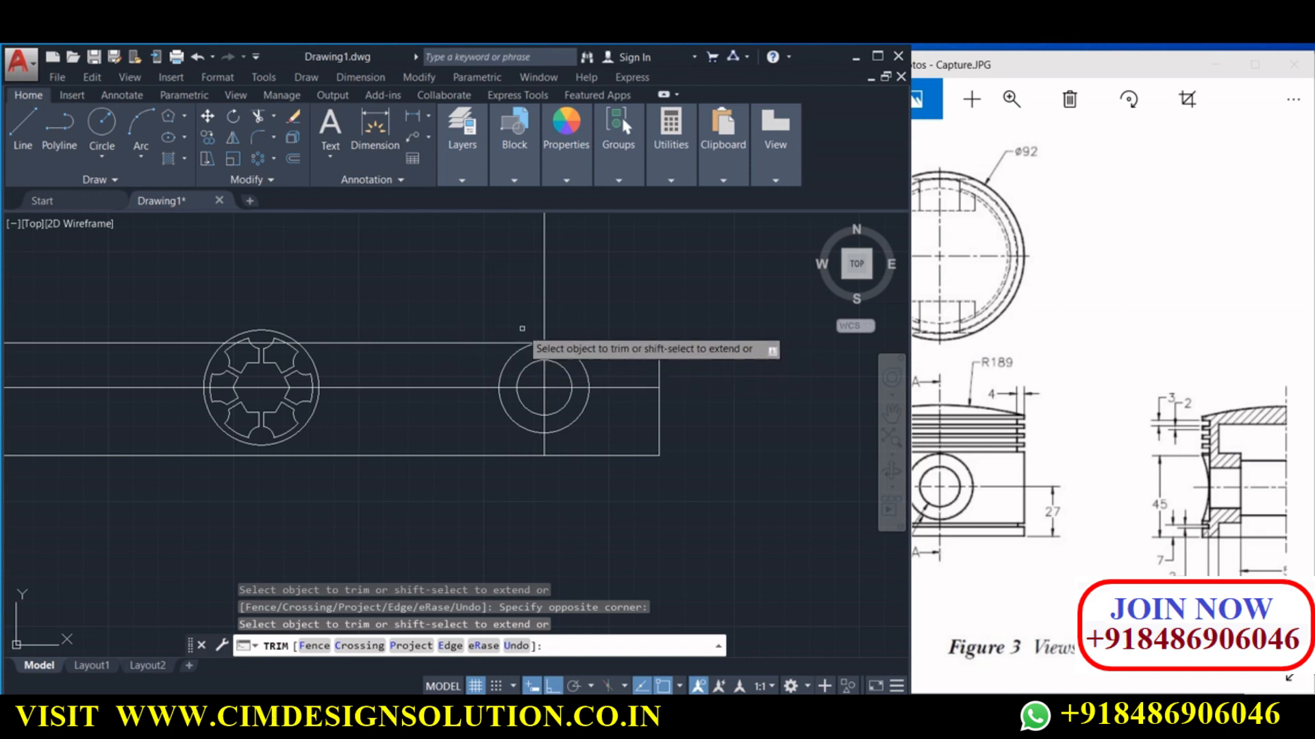
click(510, 340)
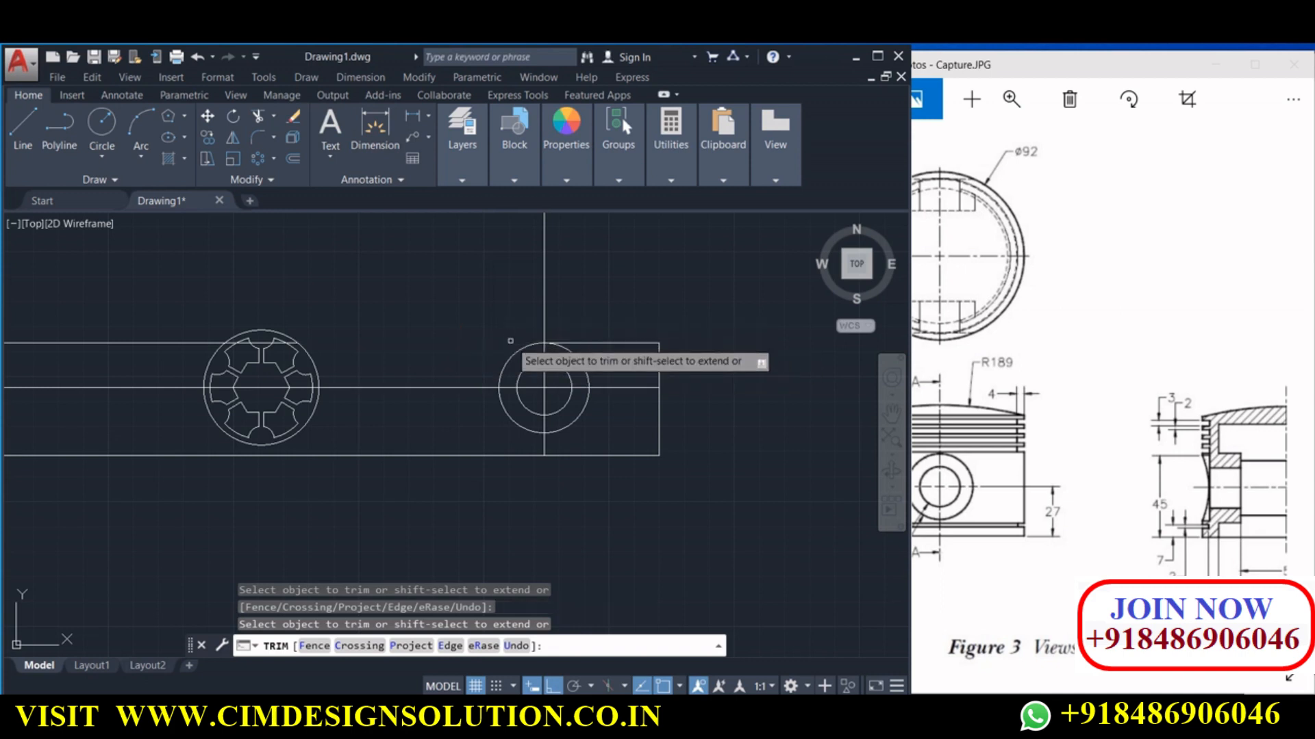
click(483, 455)
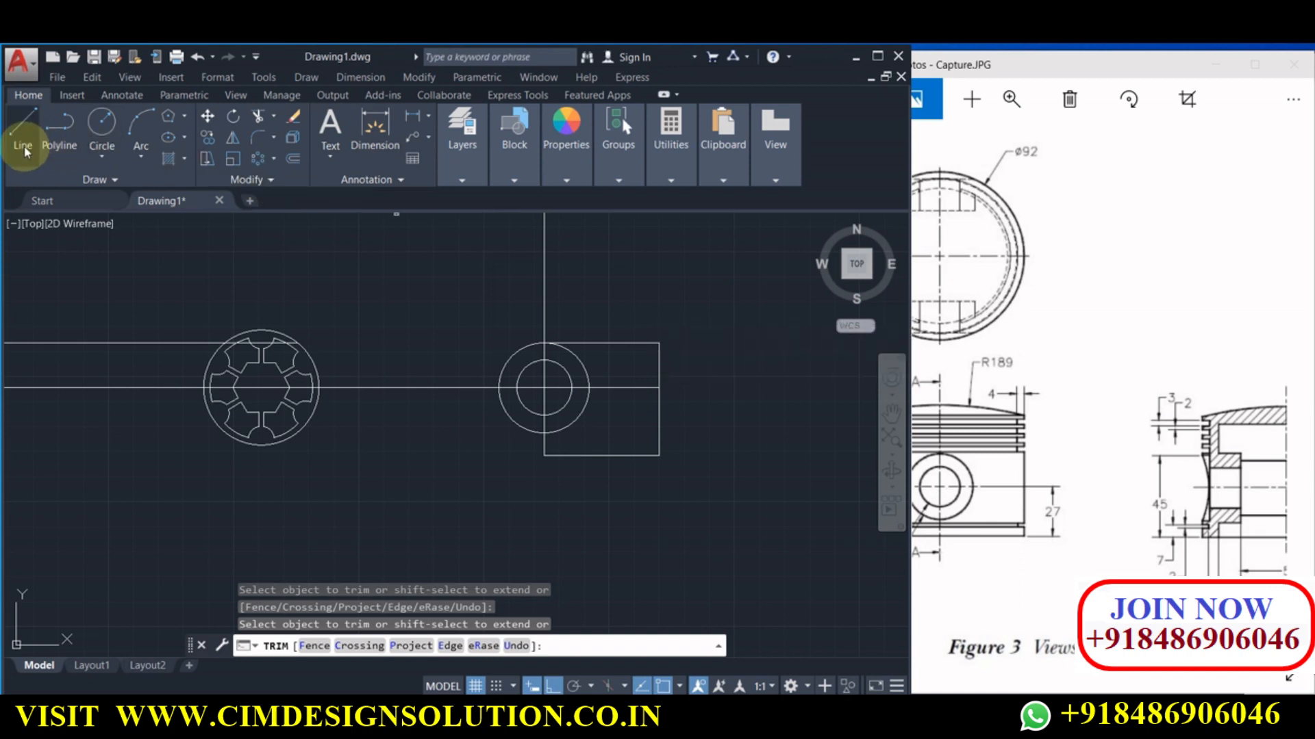
Draw the first ring-groove profile as a polyline from the skirt's upper right corner: 4 left, 3 up, 4 right and 2 up
click(60, 127)
scroll(630, 304, up, 4)
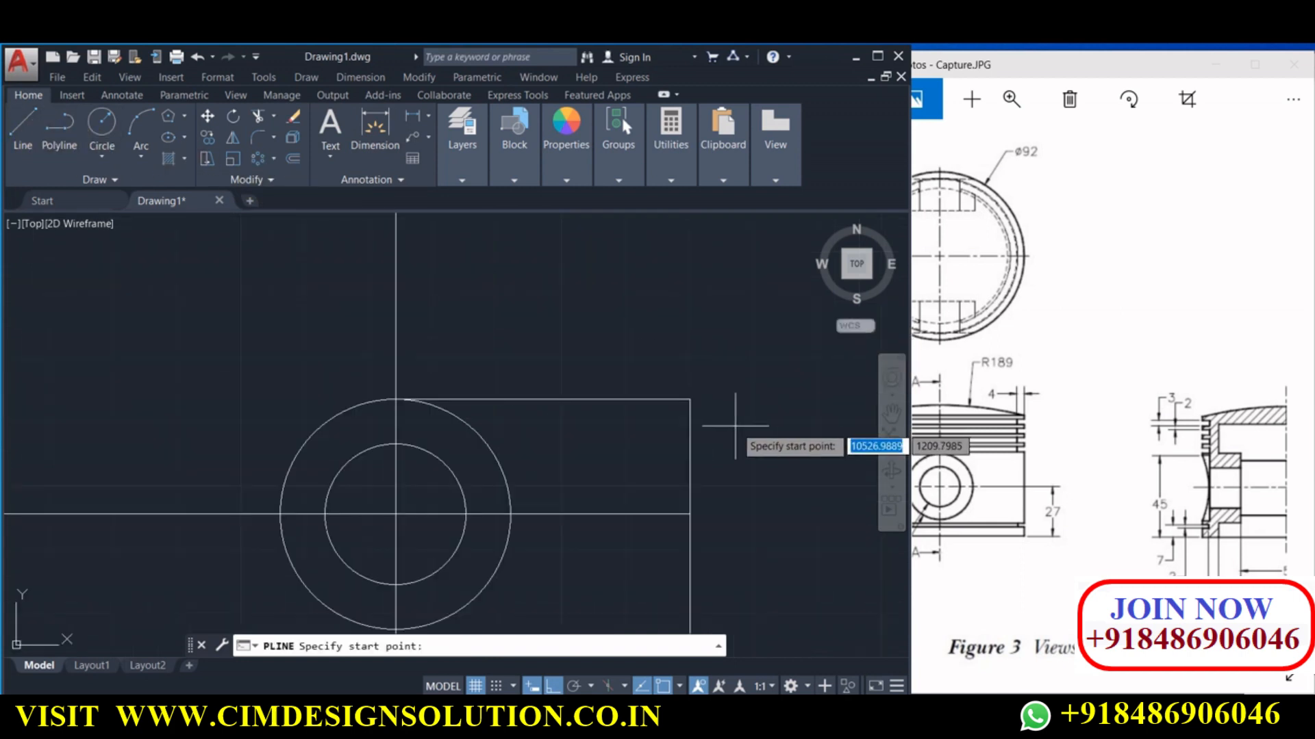
click(689, 399)
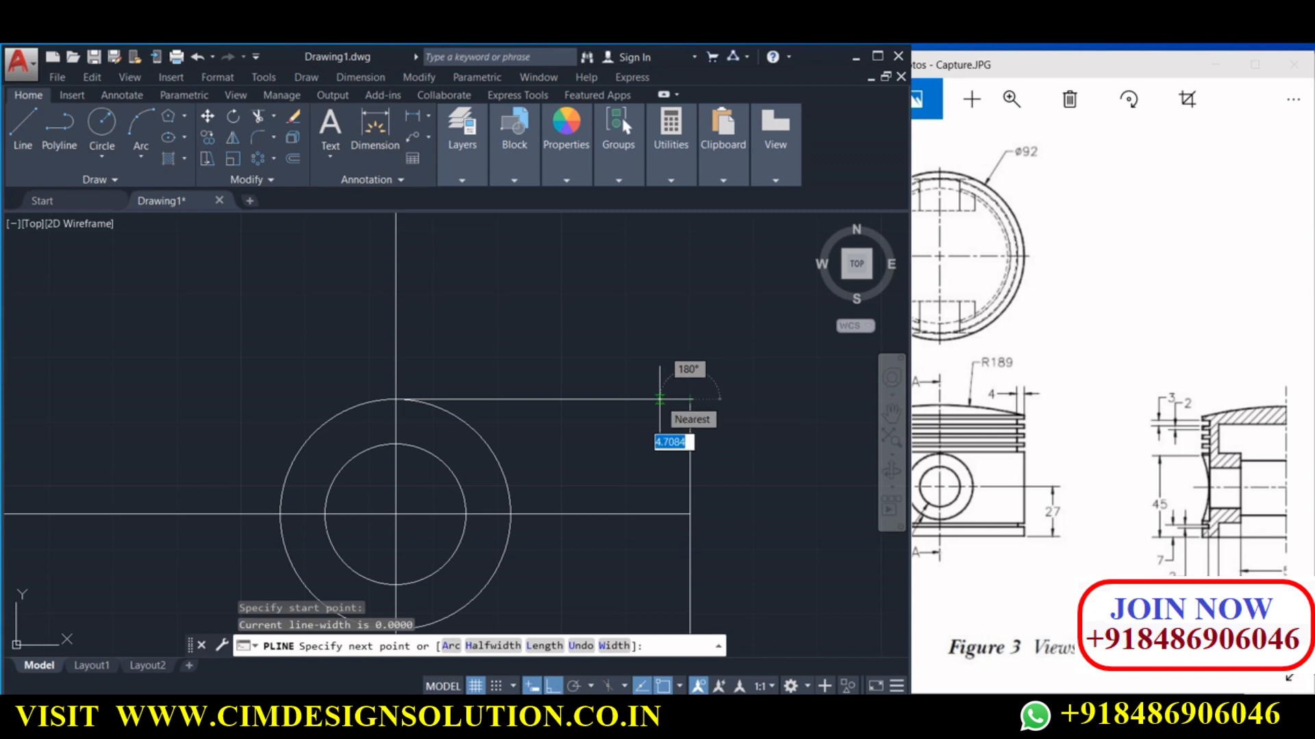
text(4)
key(Return)
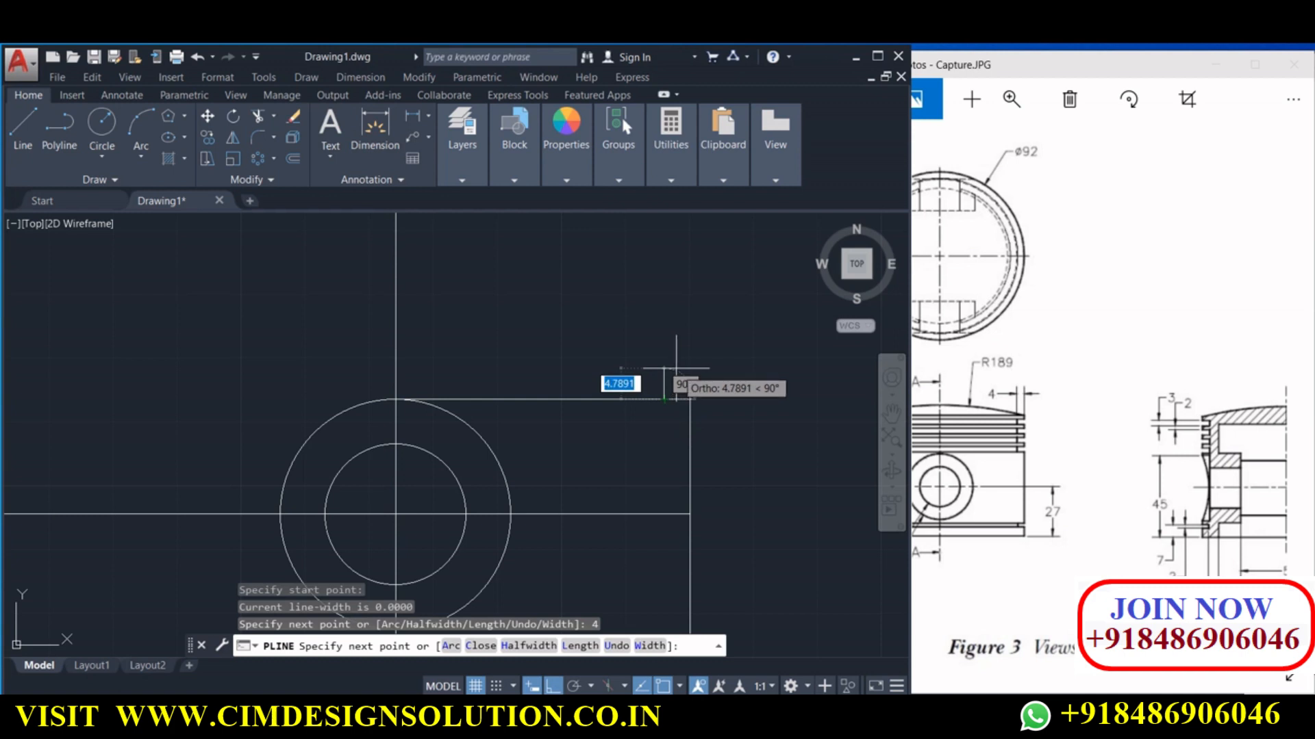
text(3)
key(Return)
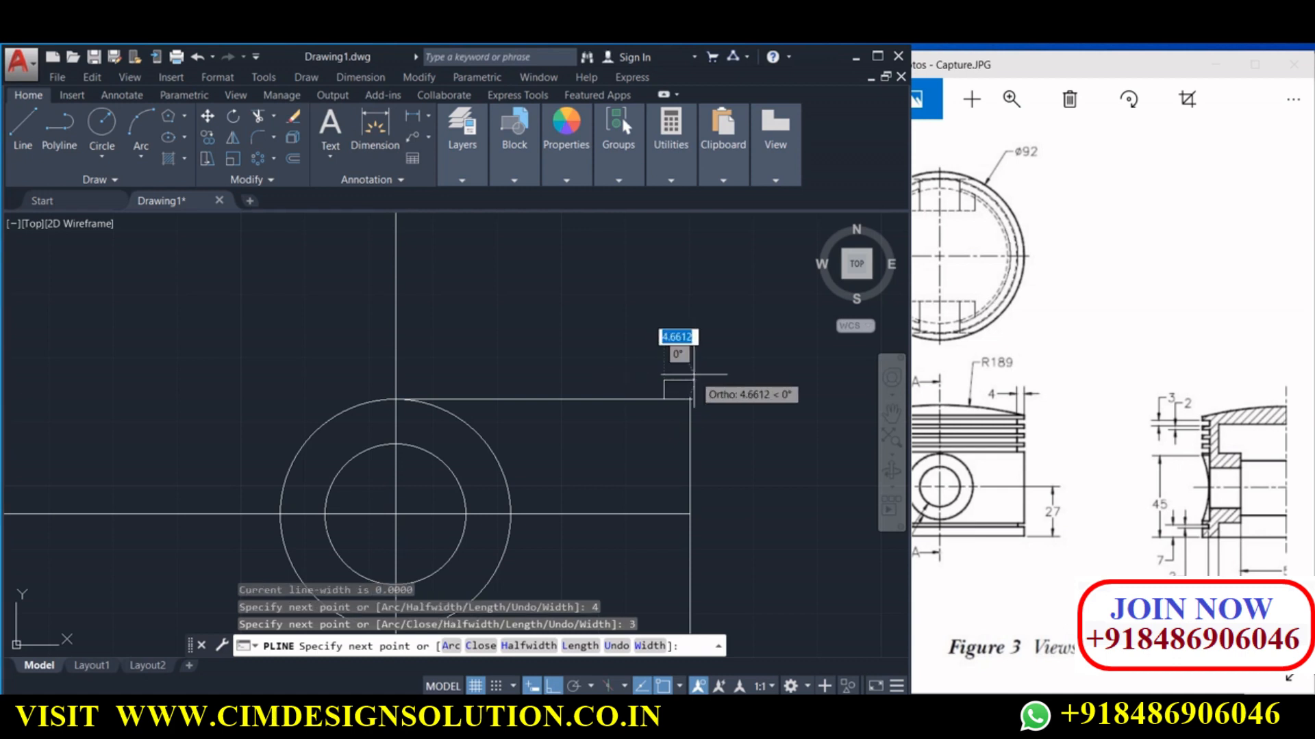
text(4)
key(Return)
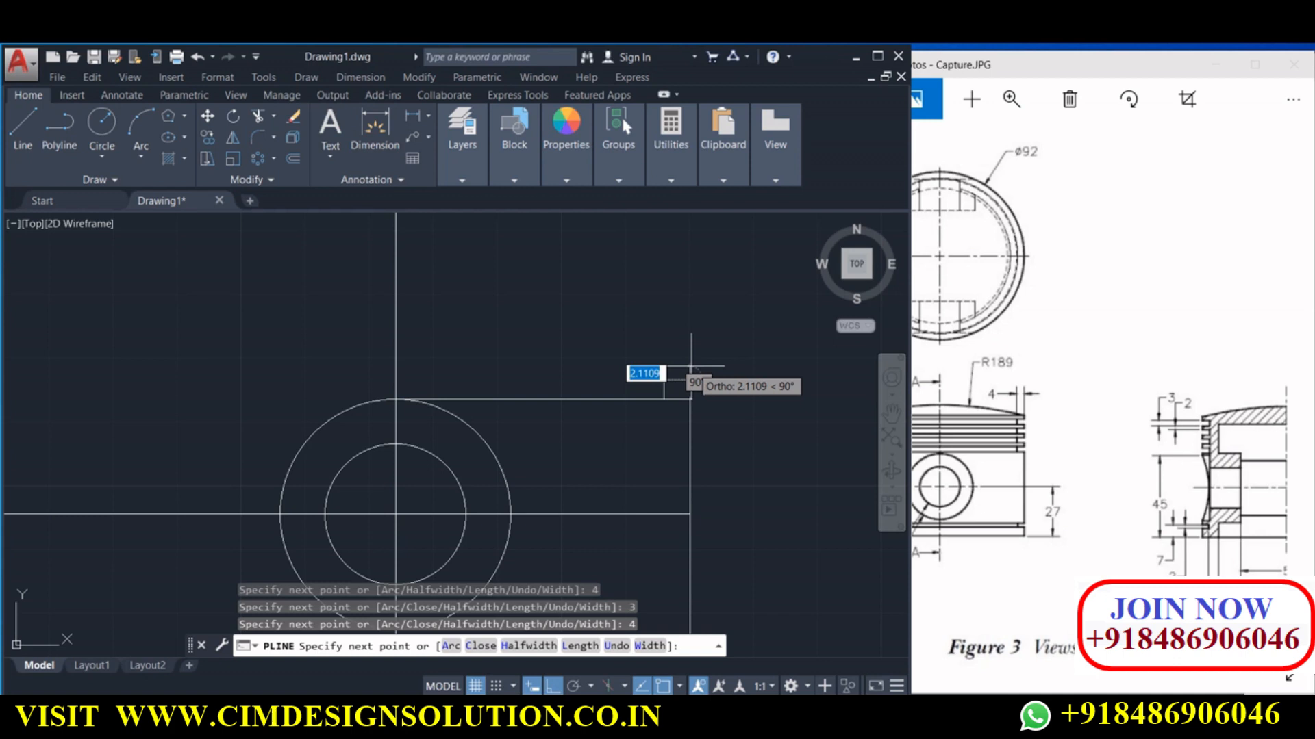
text(2)
key(Return)
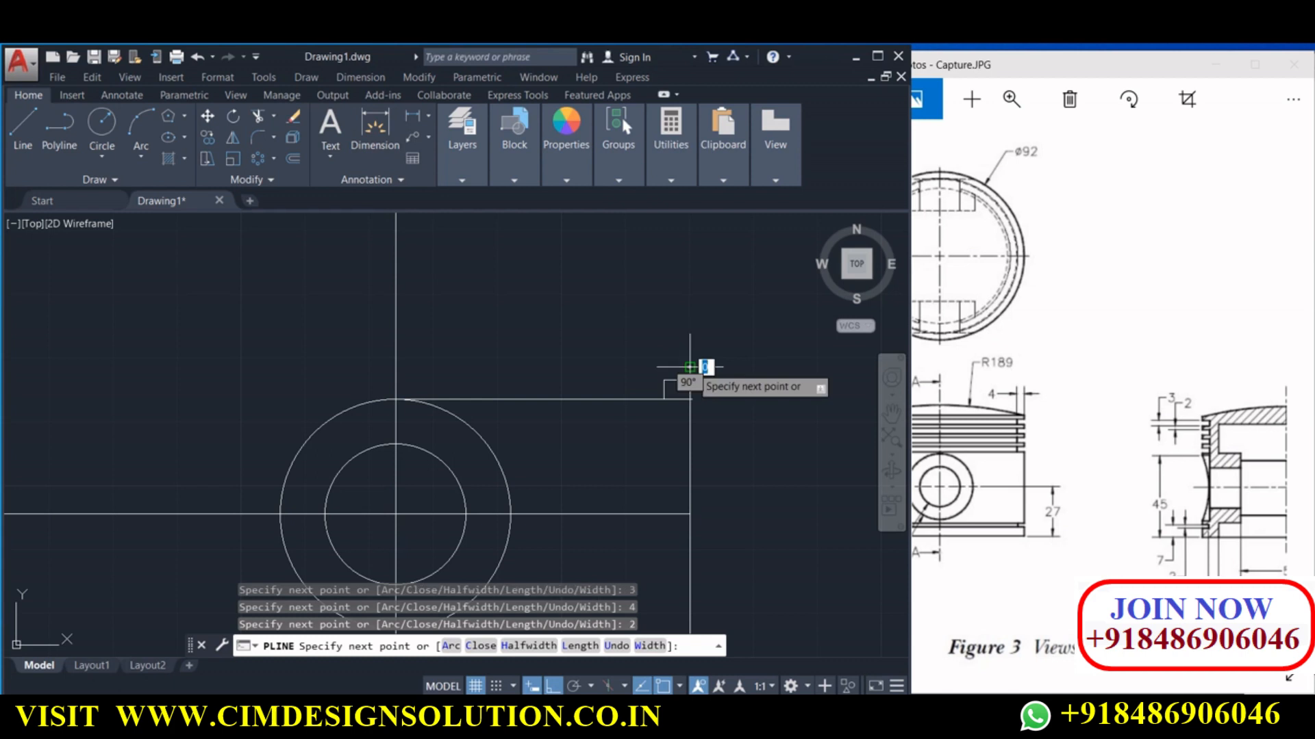
key(Return)
Explode the ring-groove polyline at the skirt's upper right corner into separate lines
middle_drag(667, 381, 582, 401)
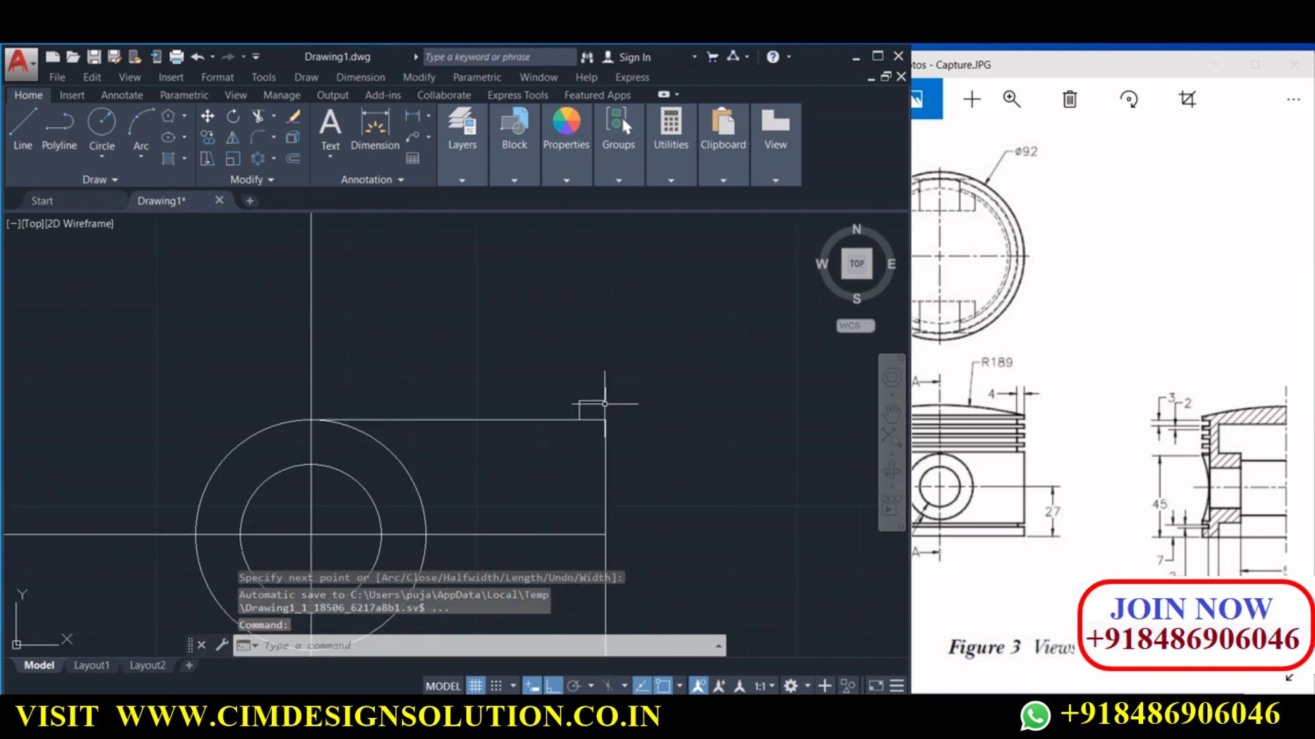
scroll(604, 404, up, 2)
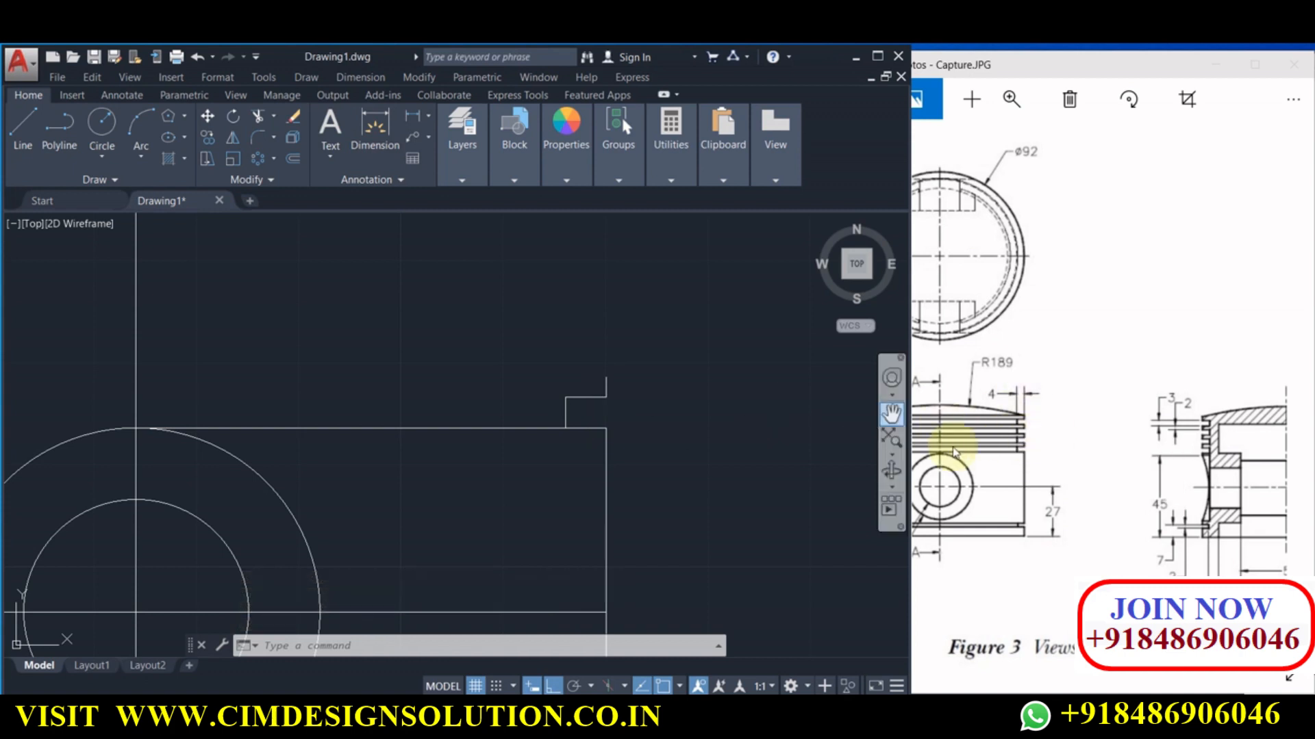
click(591, 400)
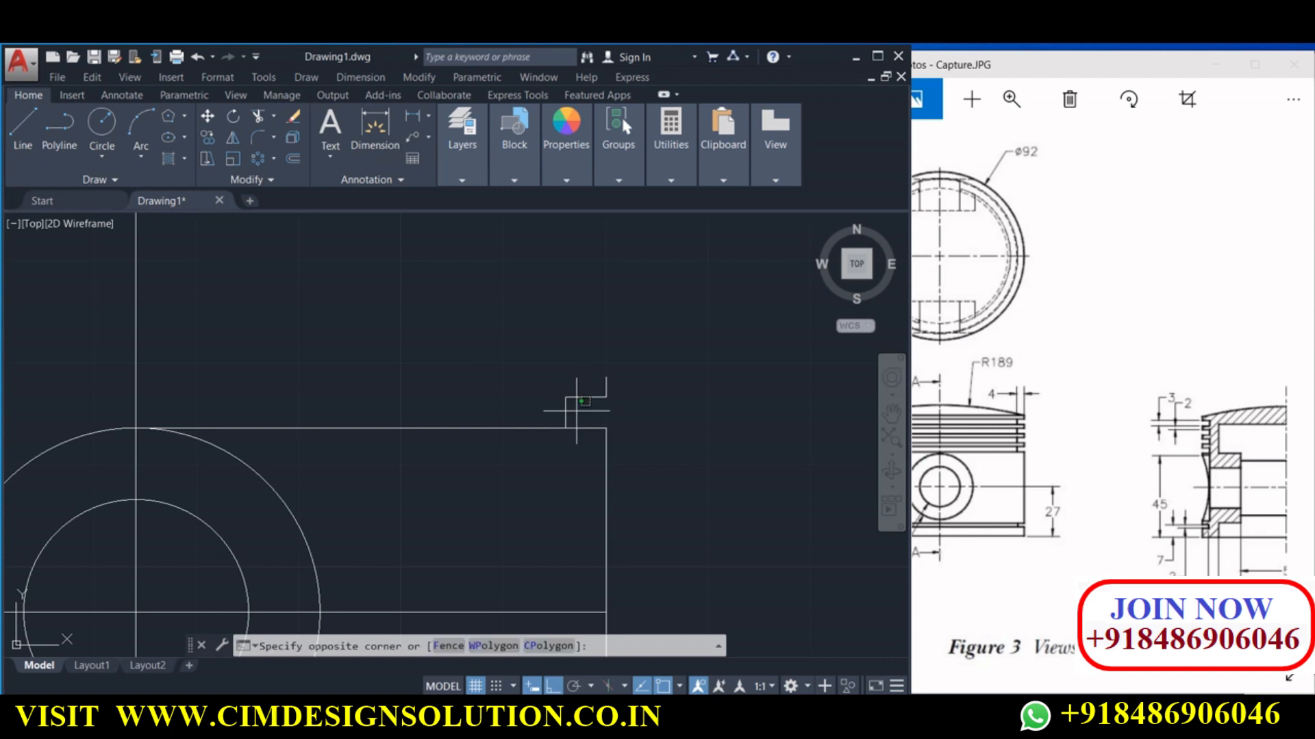
click(534, 452)
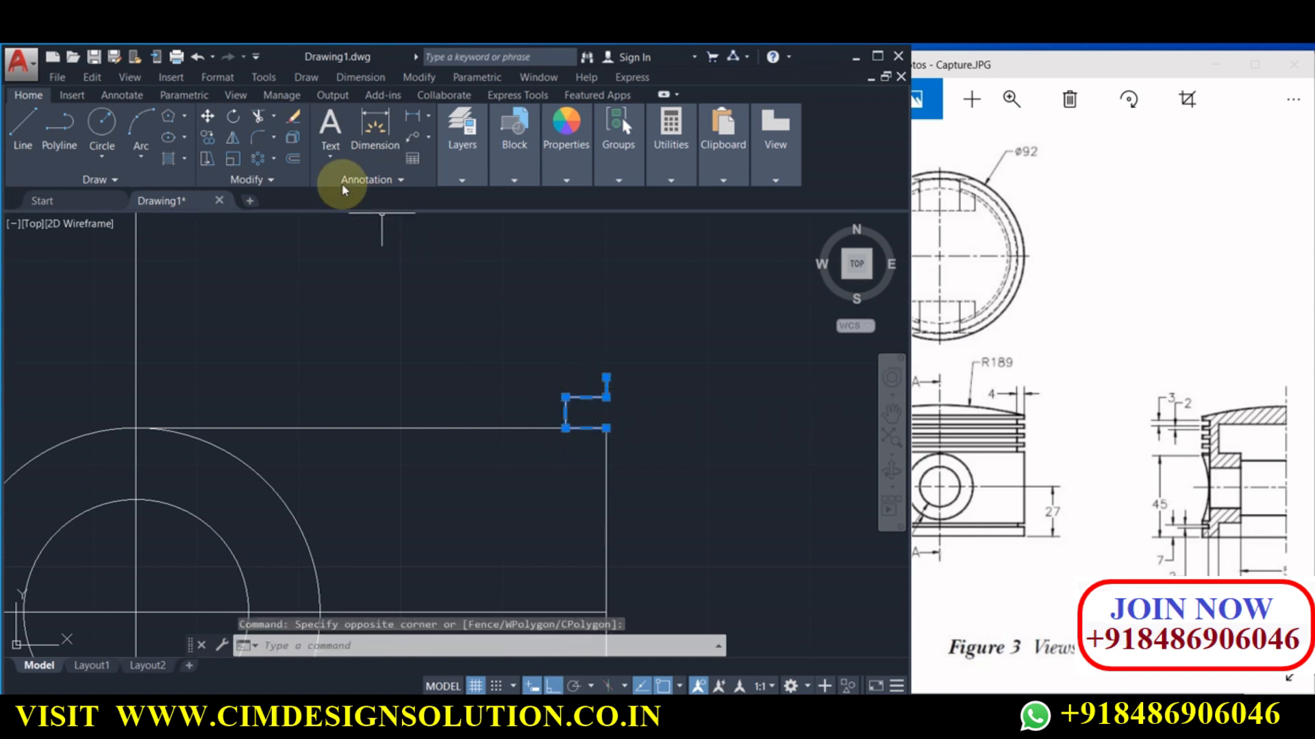
click(293, 137)
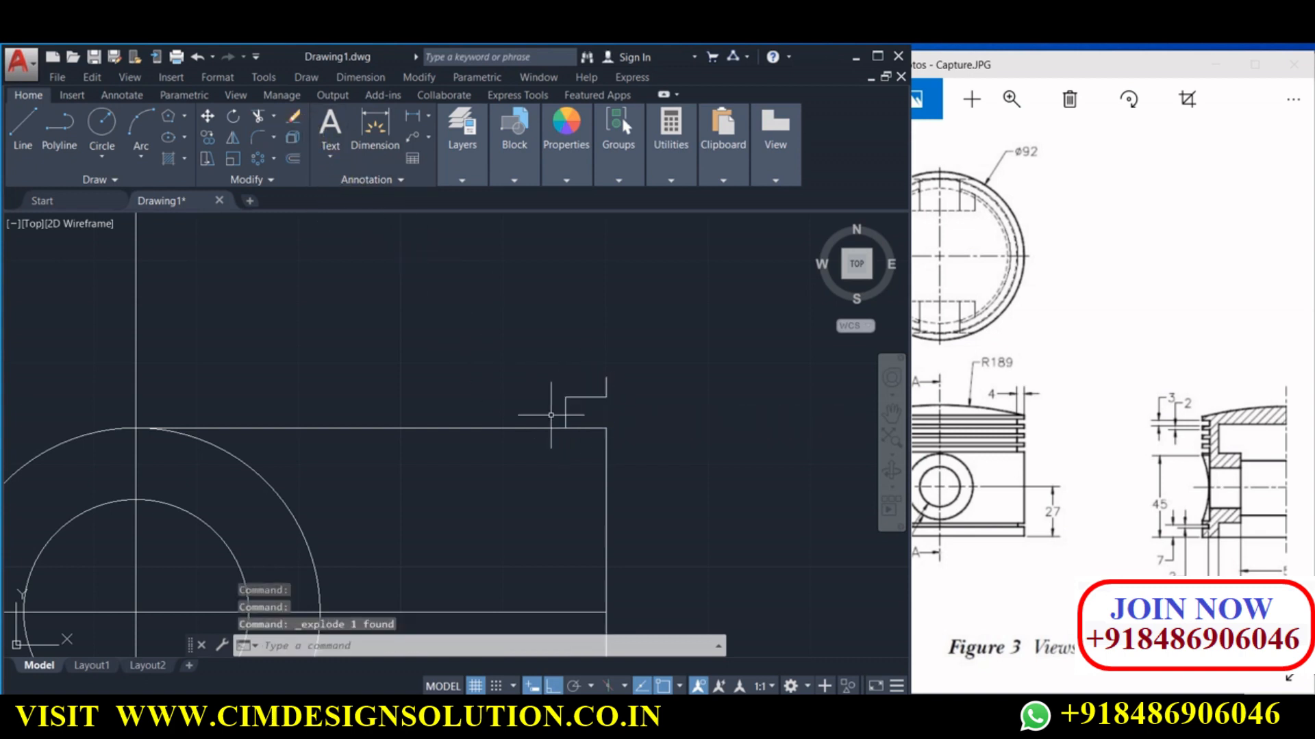
Create a rectangular array of the groove's three lines, with its base point at the skirt's upper right corner and a row spacing of 5
click(589, 428)
click(565, 411)
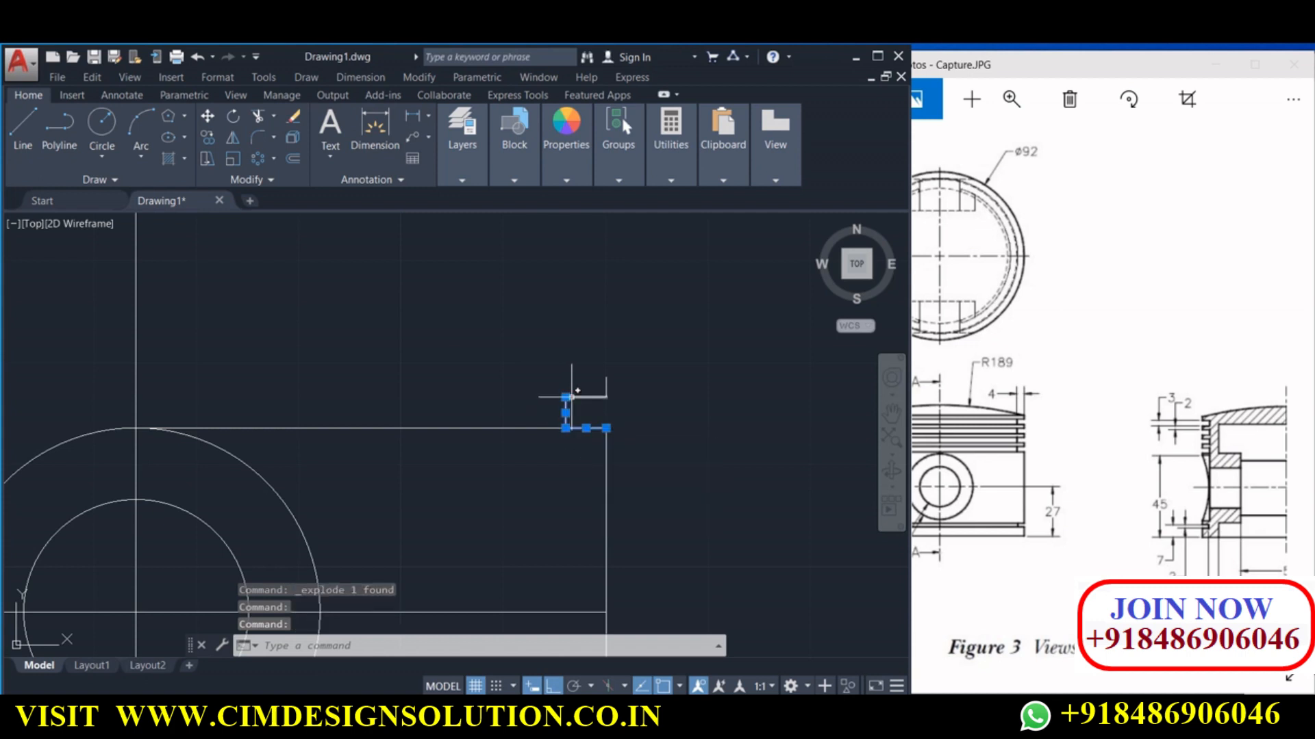
click(274, 159)
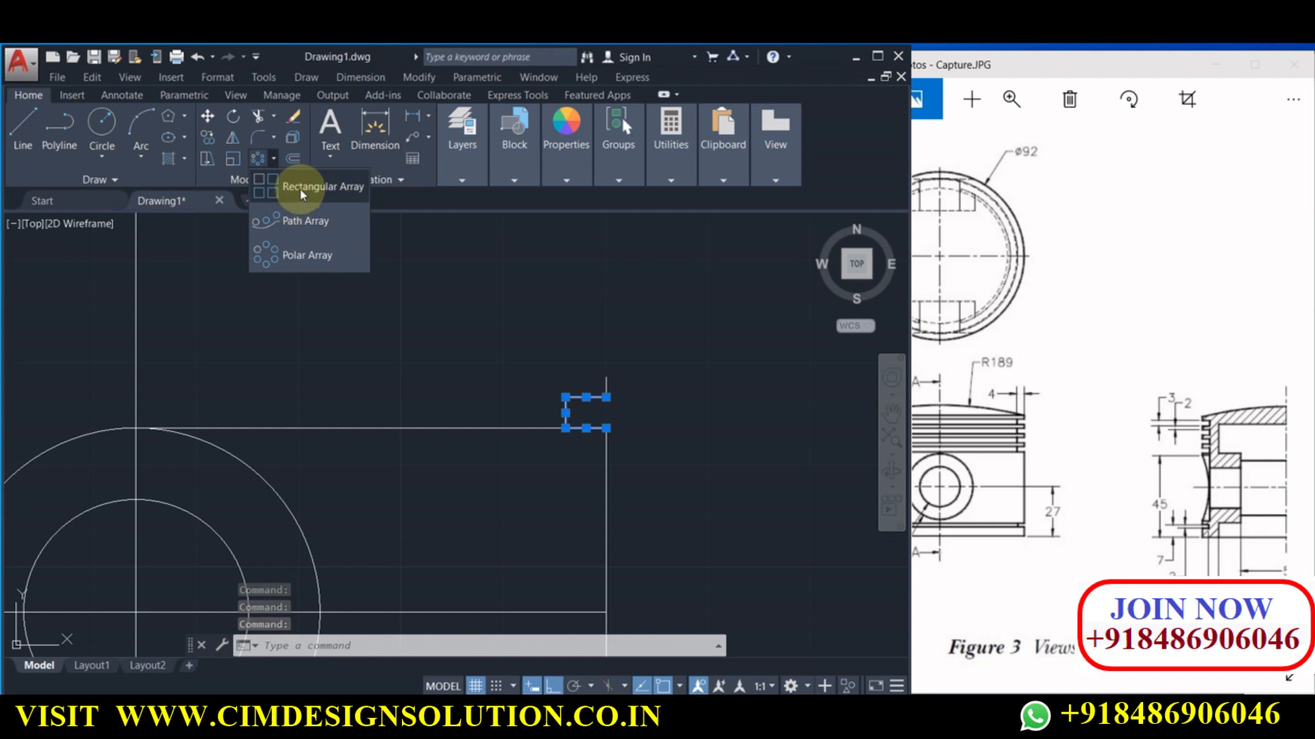
click(301, 194)
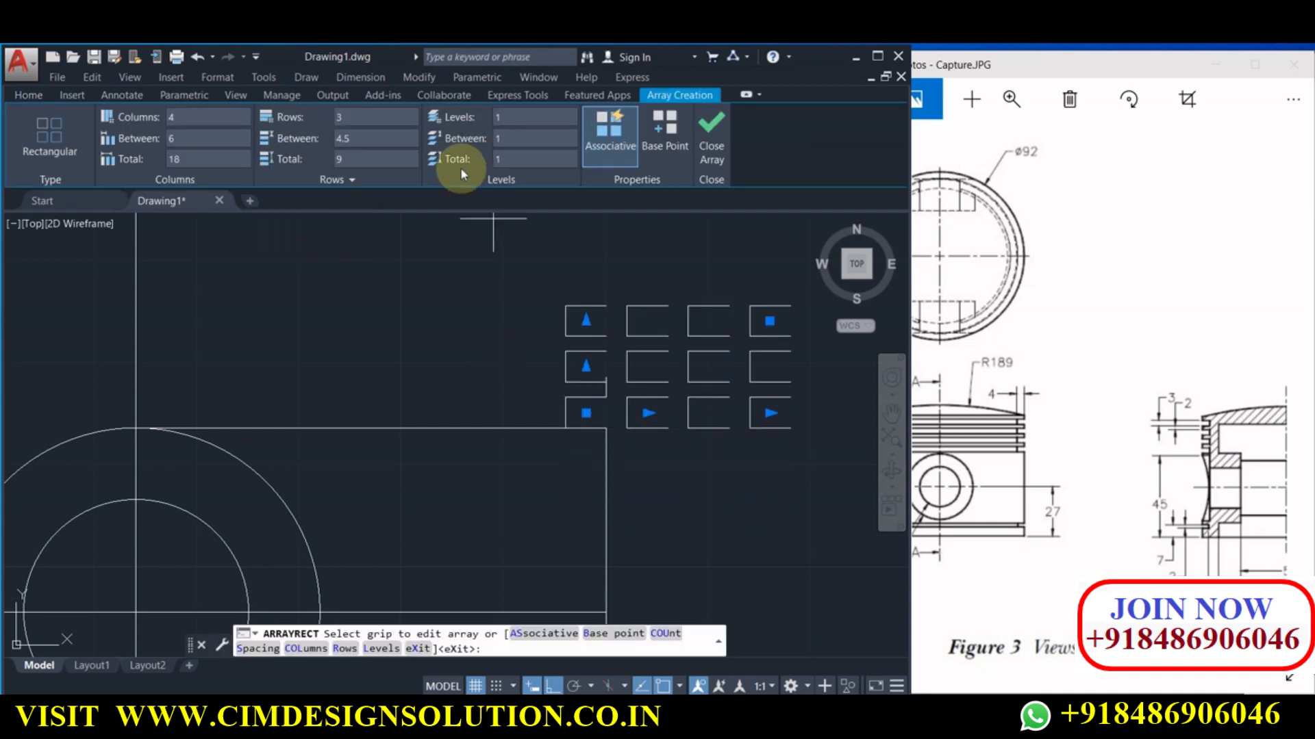
click(667, 150)
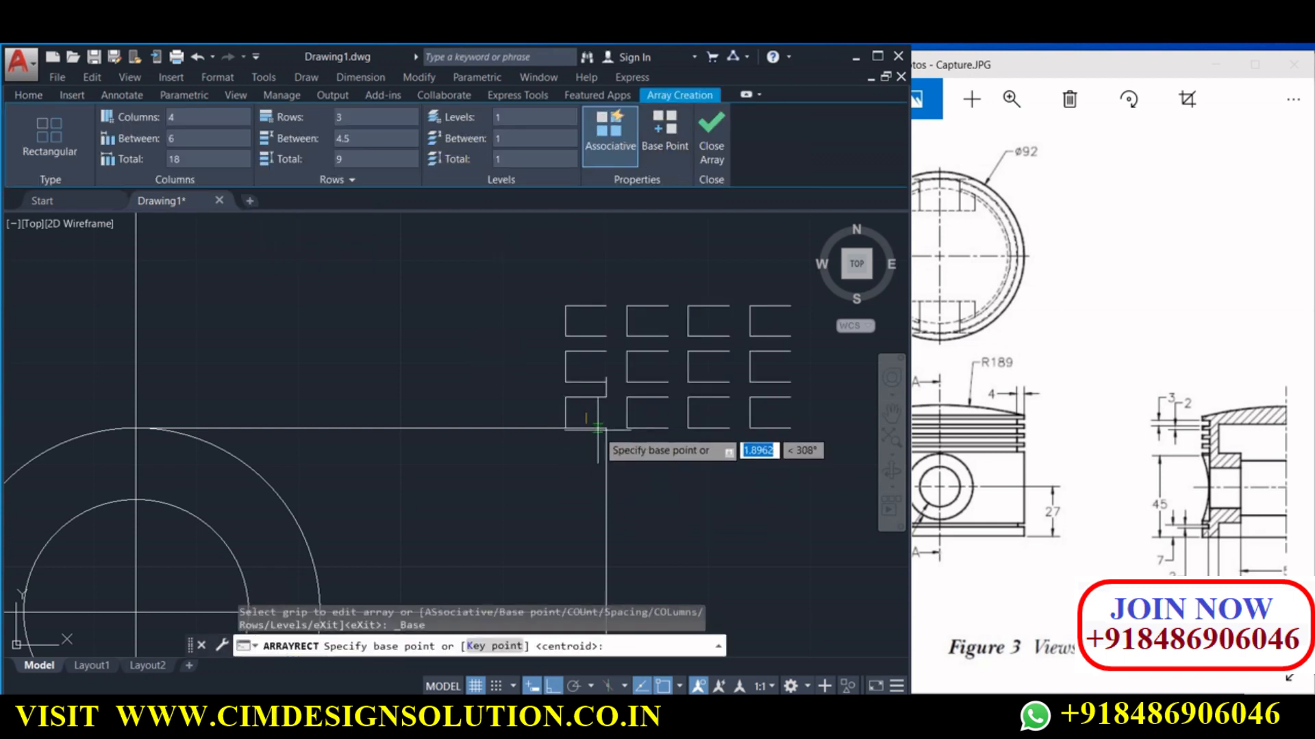
click(606, 429)
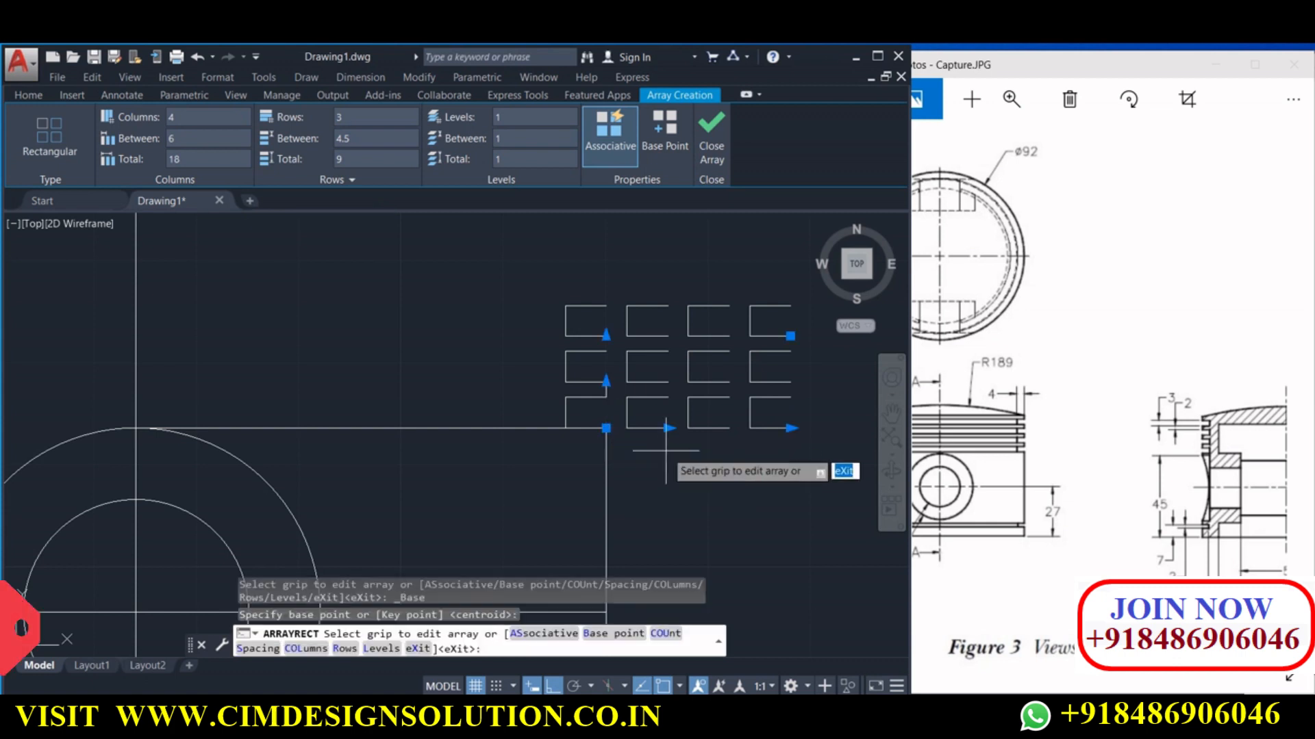
click(606, 381)
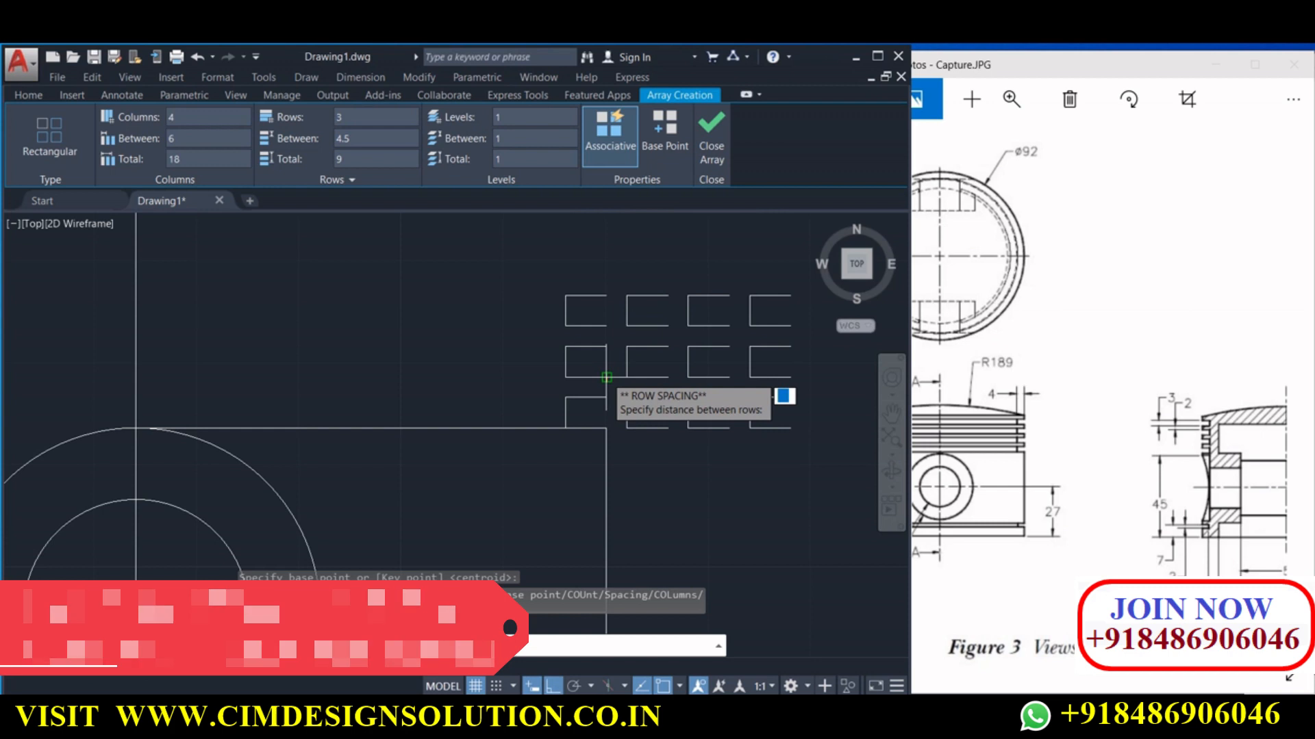
click(607, 377)
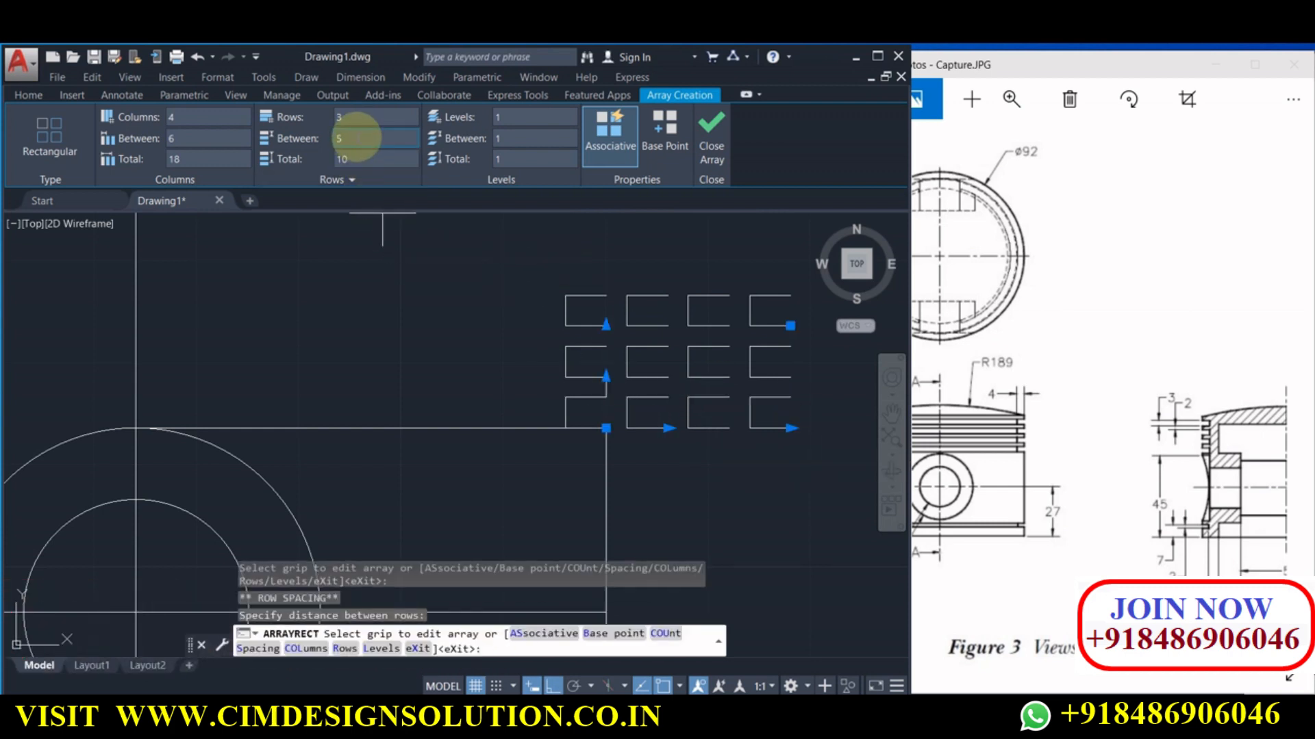
Set the groove array to 5 rows and 1 column, make it non-associative, and finish it
click(355, 138)
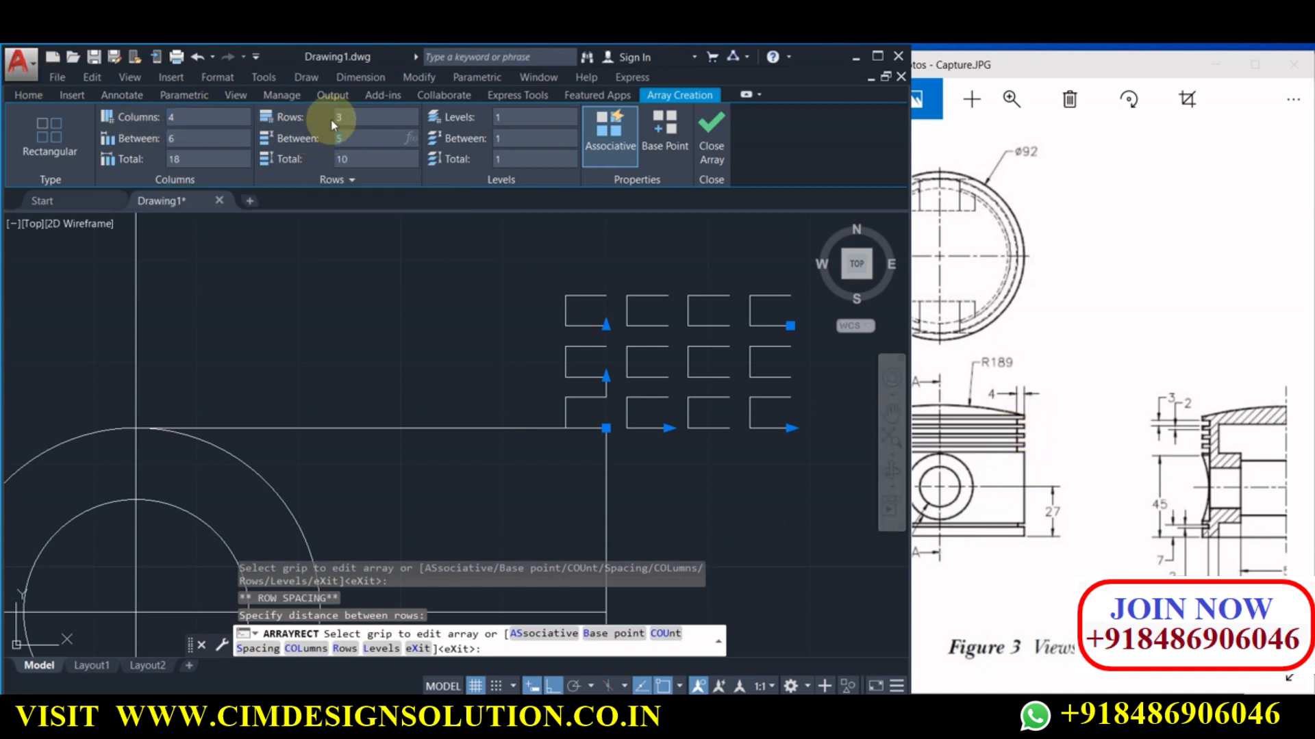
text(4)
key(Return)
click(182, 117)
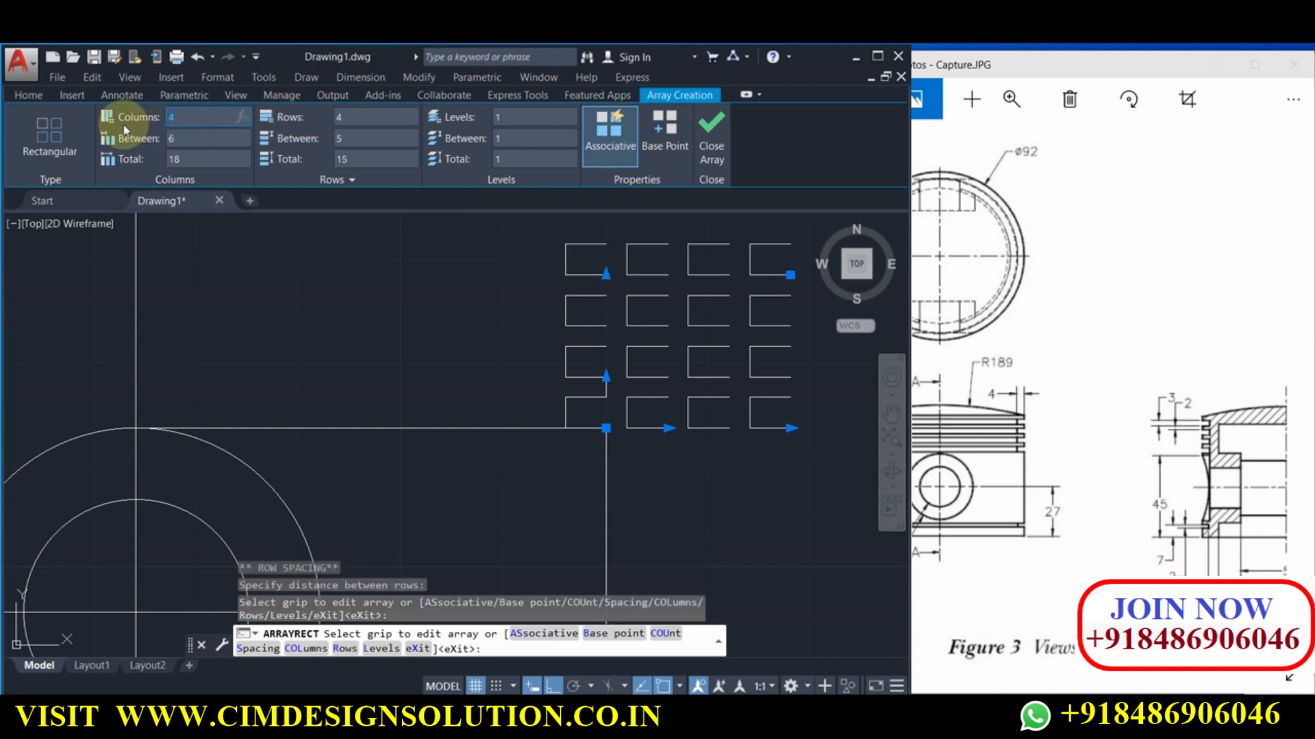
key(Return)
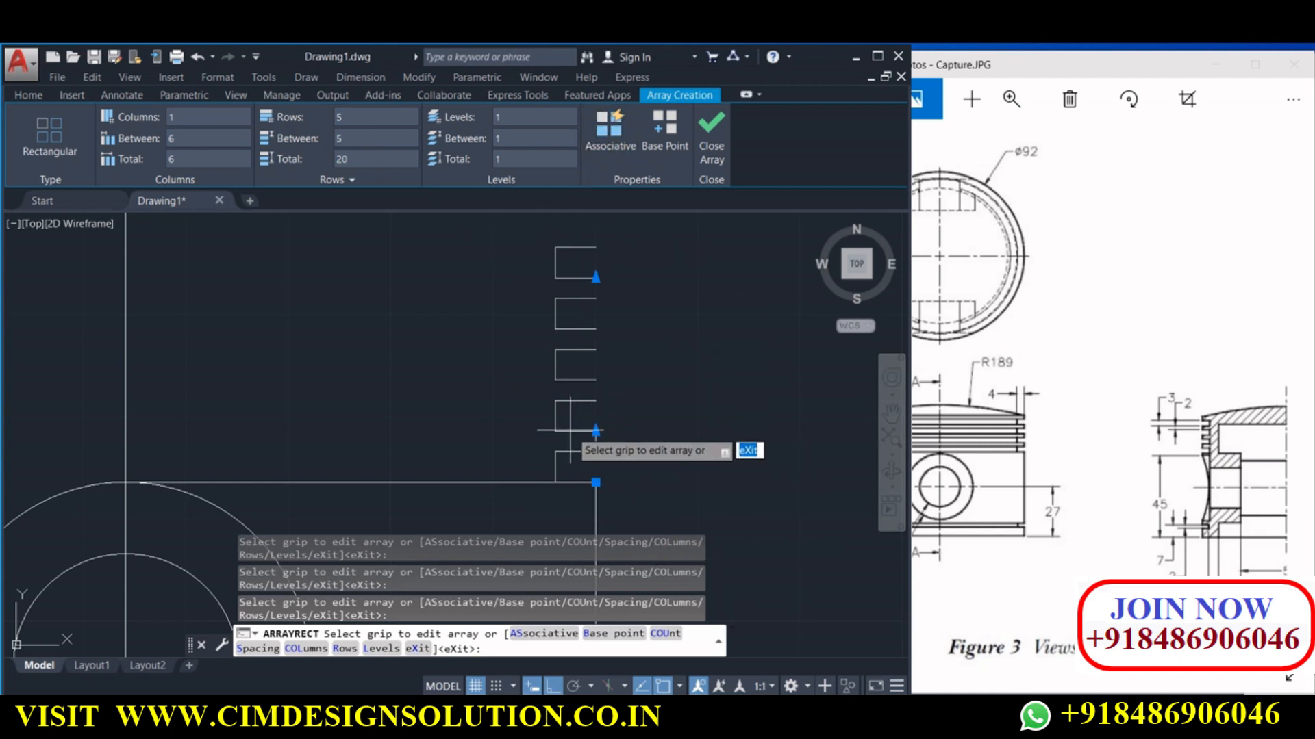
key(Return)
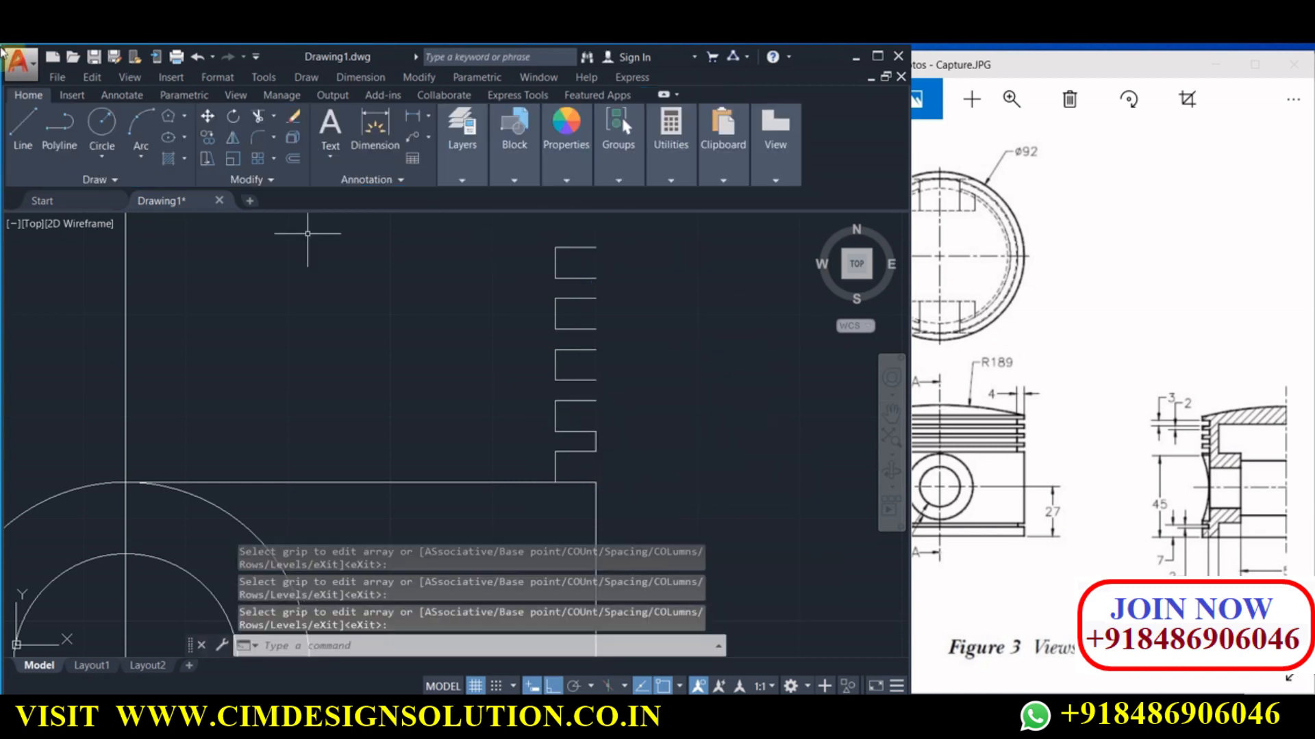
Draw a vertical line closing the outer gap between the second and third grooves from the skirt
click(24, 129)
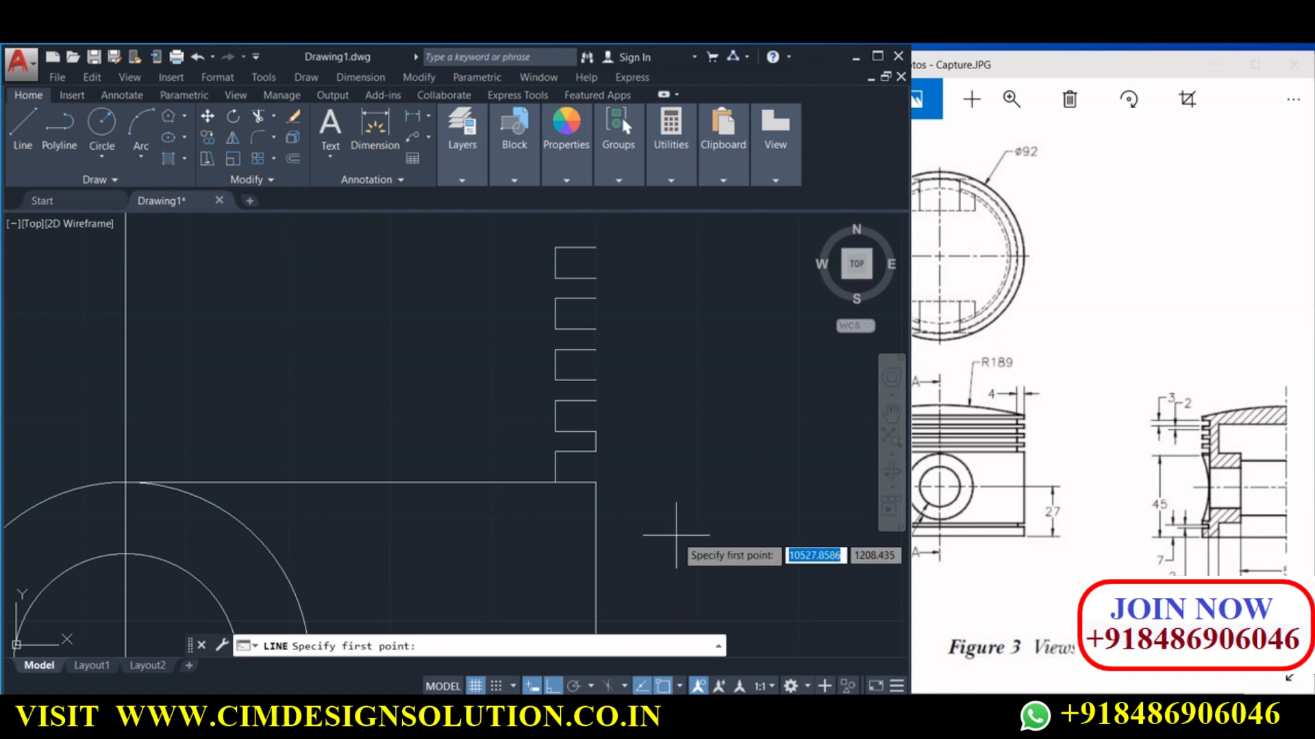
click(594, 402)
click(597, 380)
right_click(606, 380)
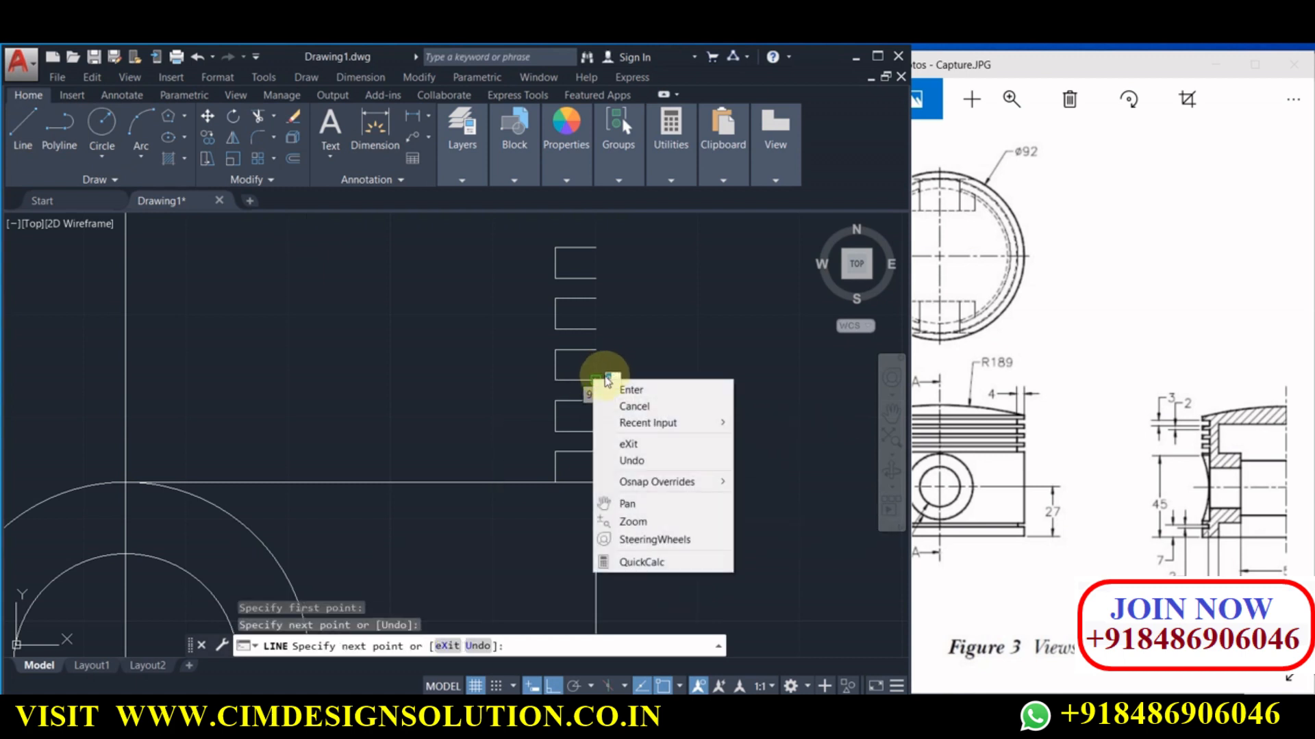
click(626, 390)
Draw vertical lines closing the outer gaps between the third and fourth grooves and between the fourth and fifth grooves
right_click(609, 353)
click(618, 337)
click(605, 348)
key(Return)
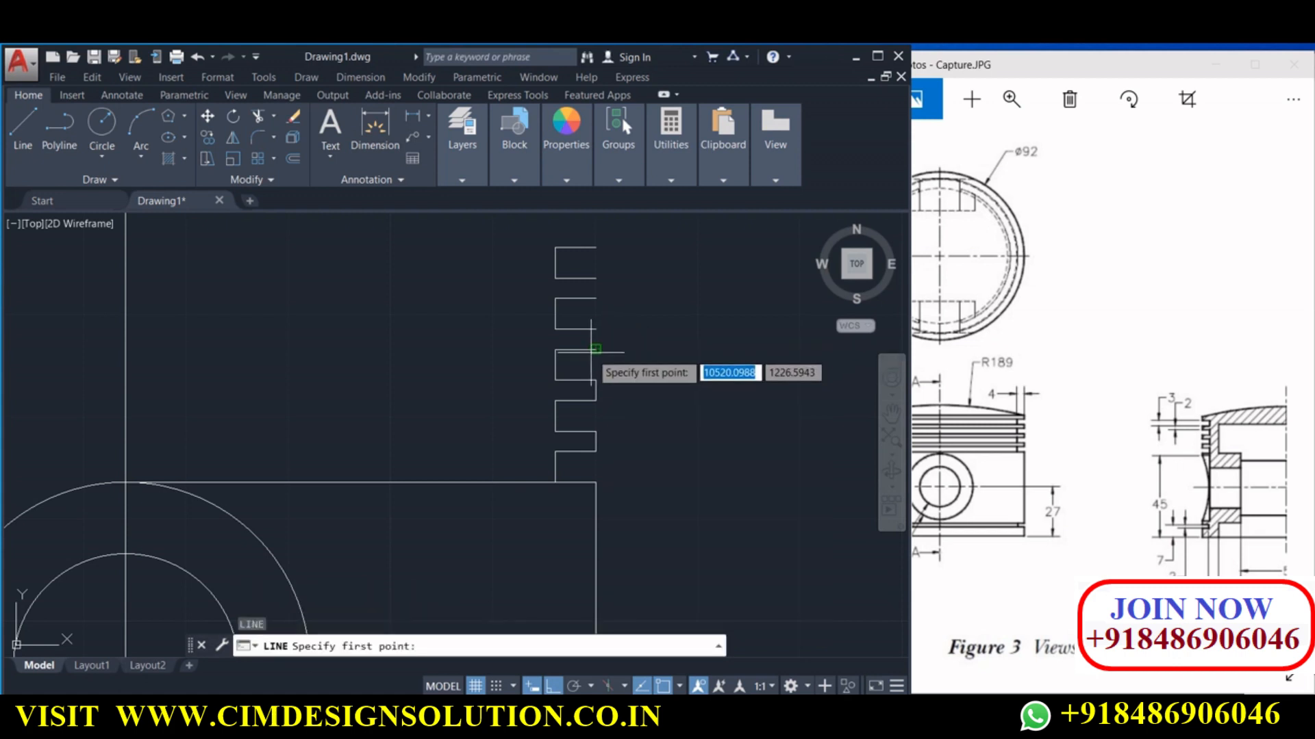
click(592, 349)
key(Return)
key(Return)
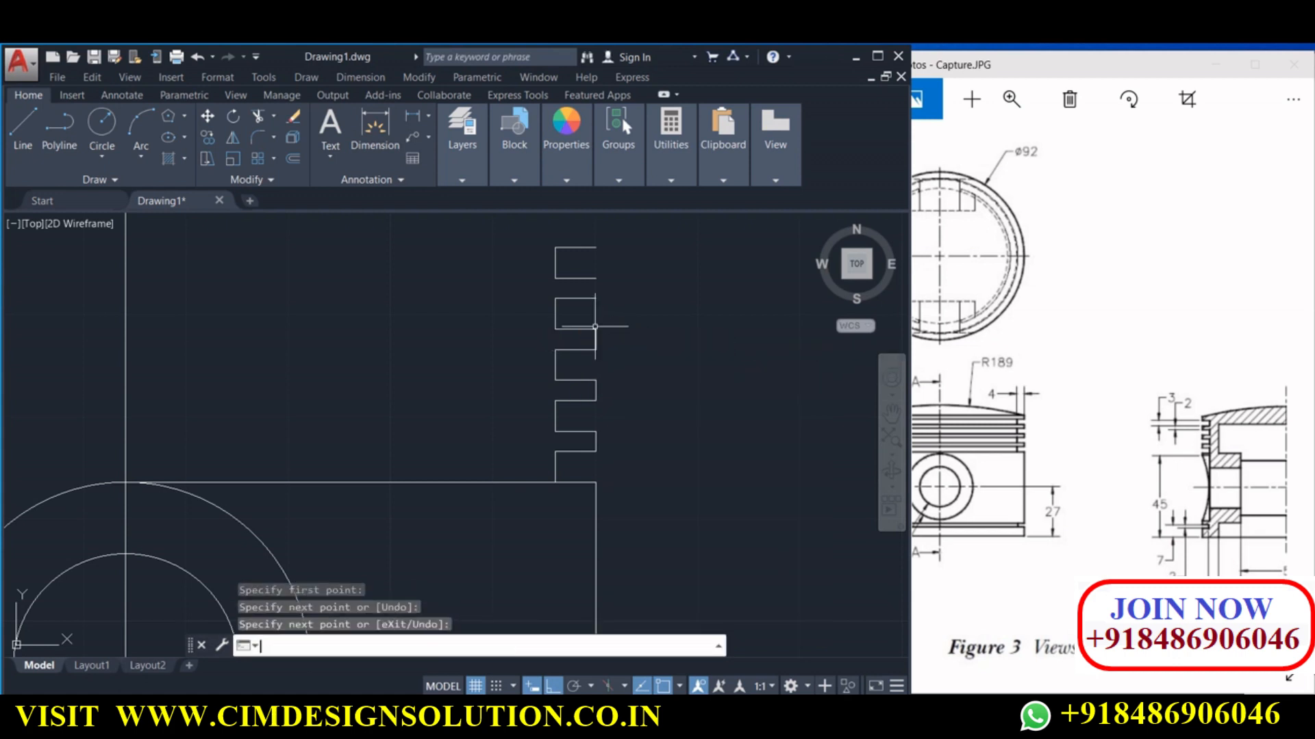
click(595, 282)
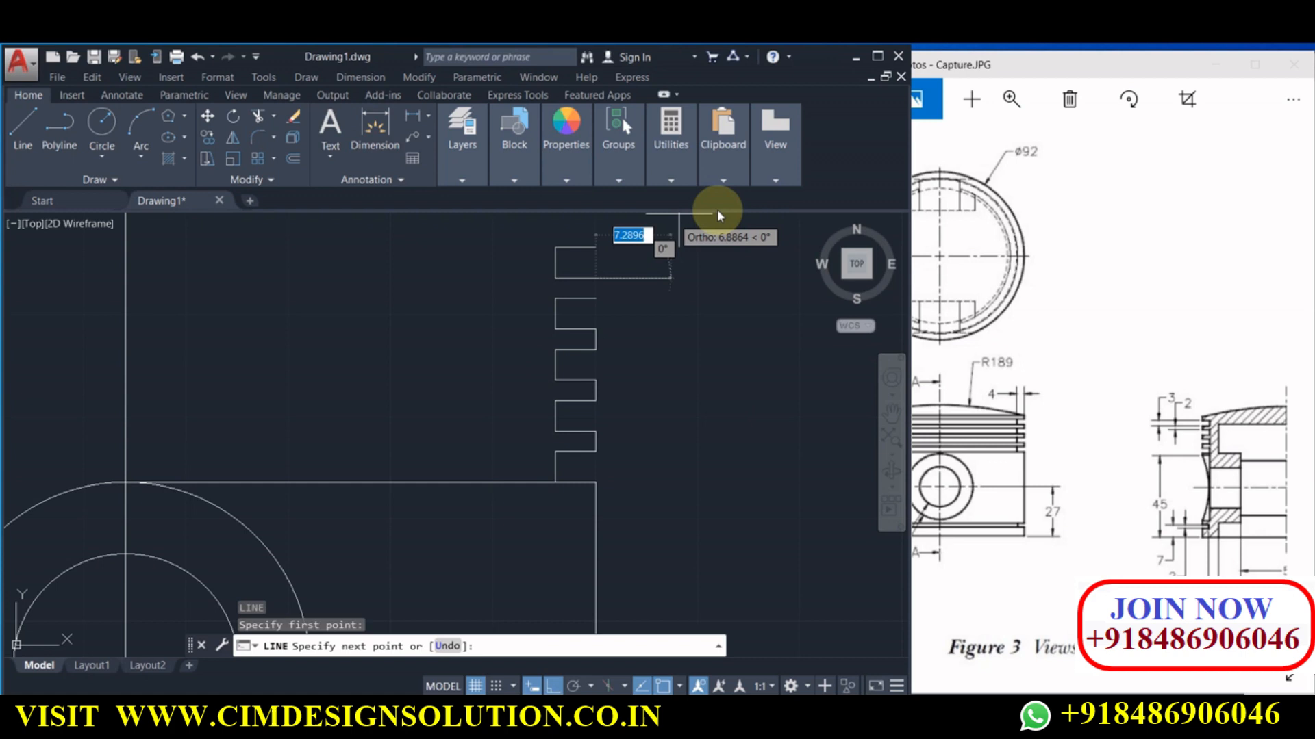
click(596, 299)
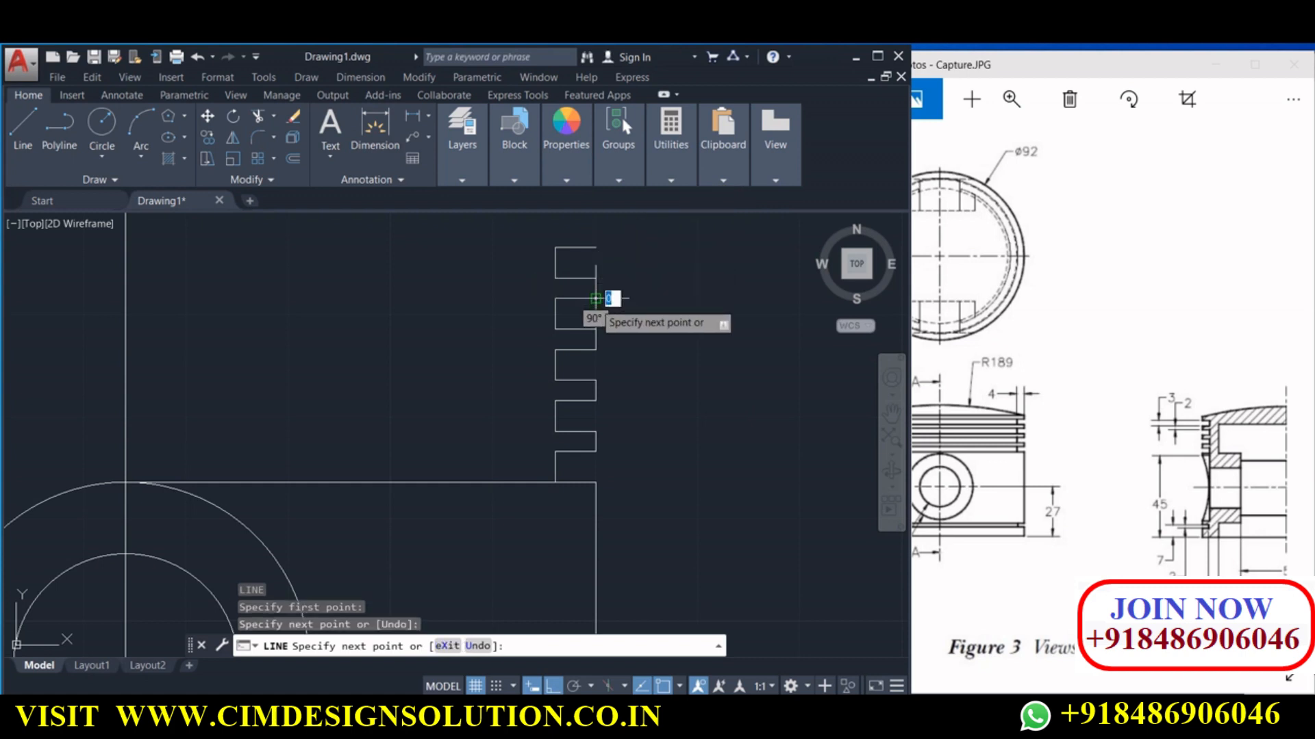
key(Return)
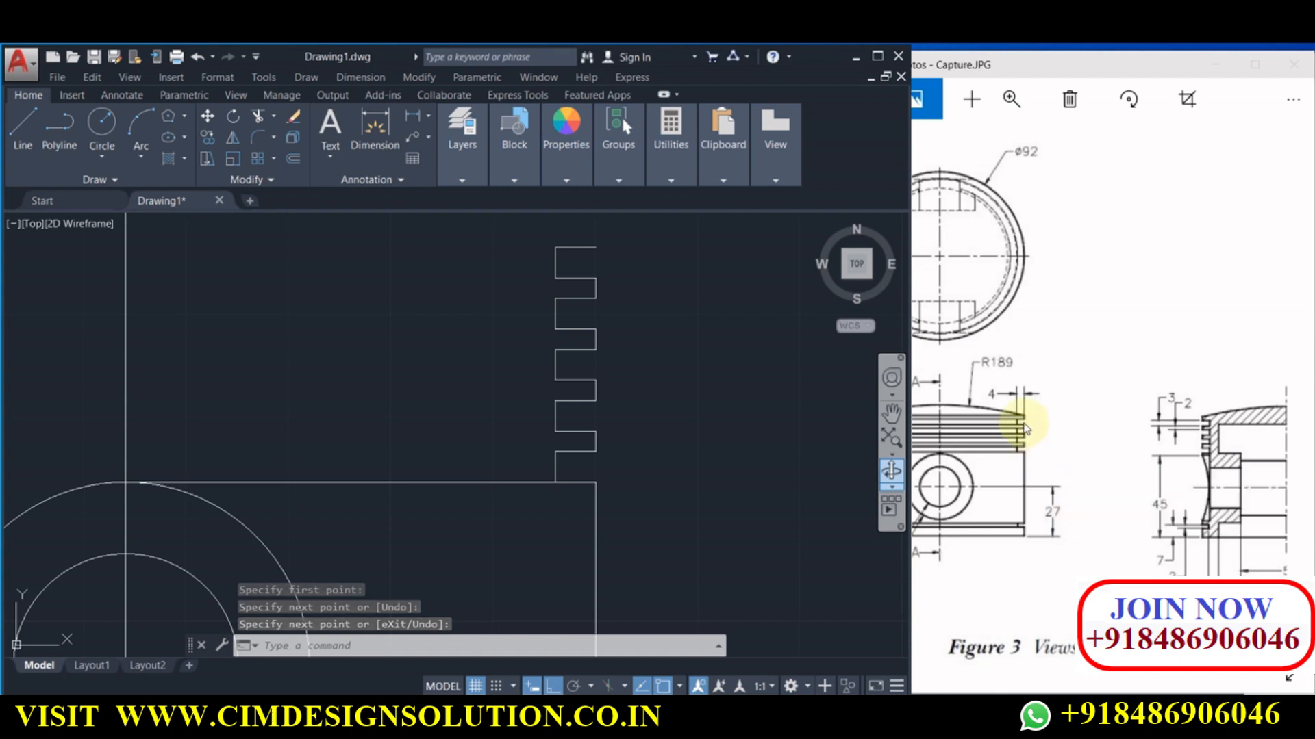
Erase the upper horizontal line and the vertical line of the uppermost groove
click(575, 247)
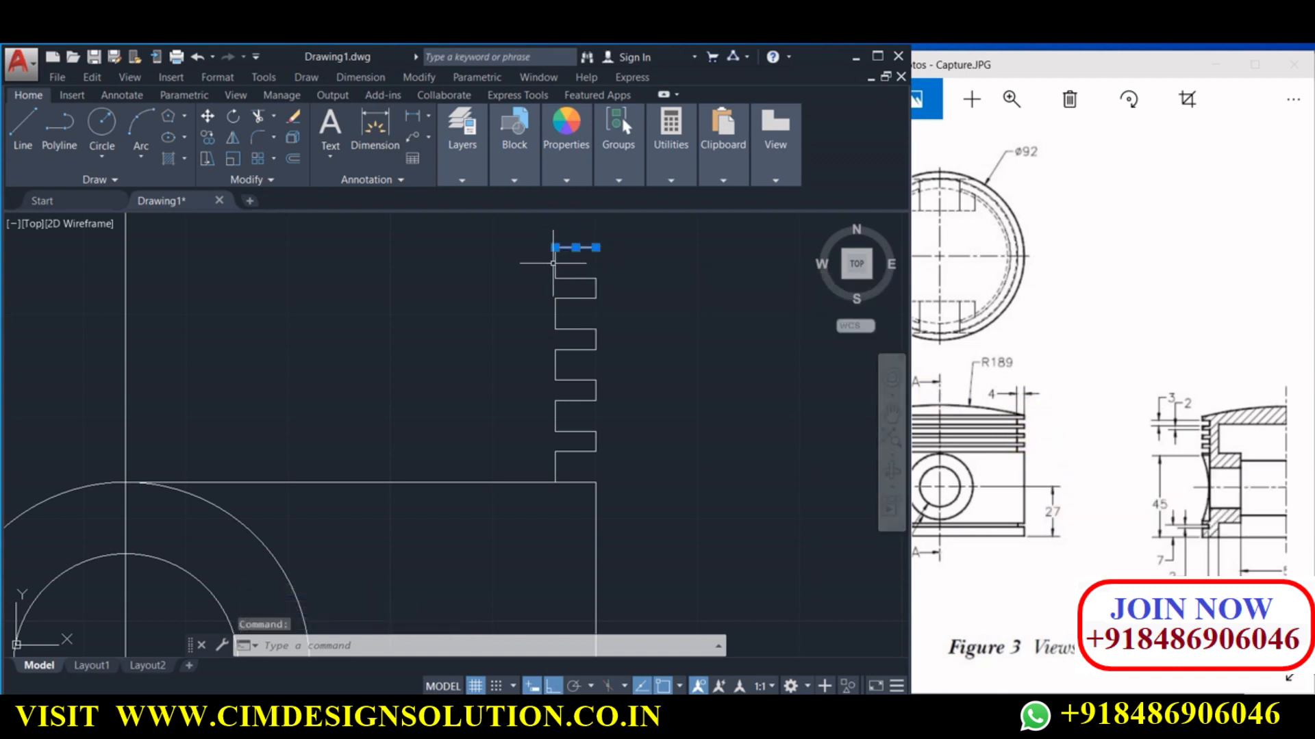
click(555, 262)
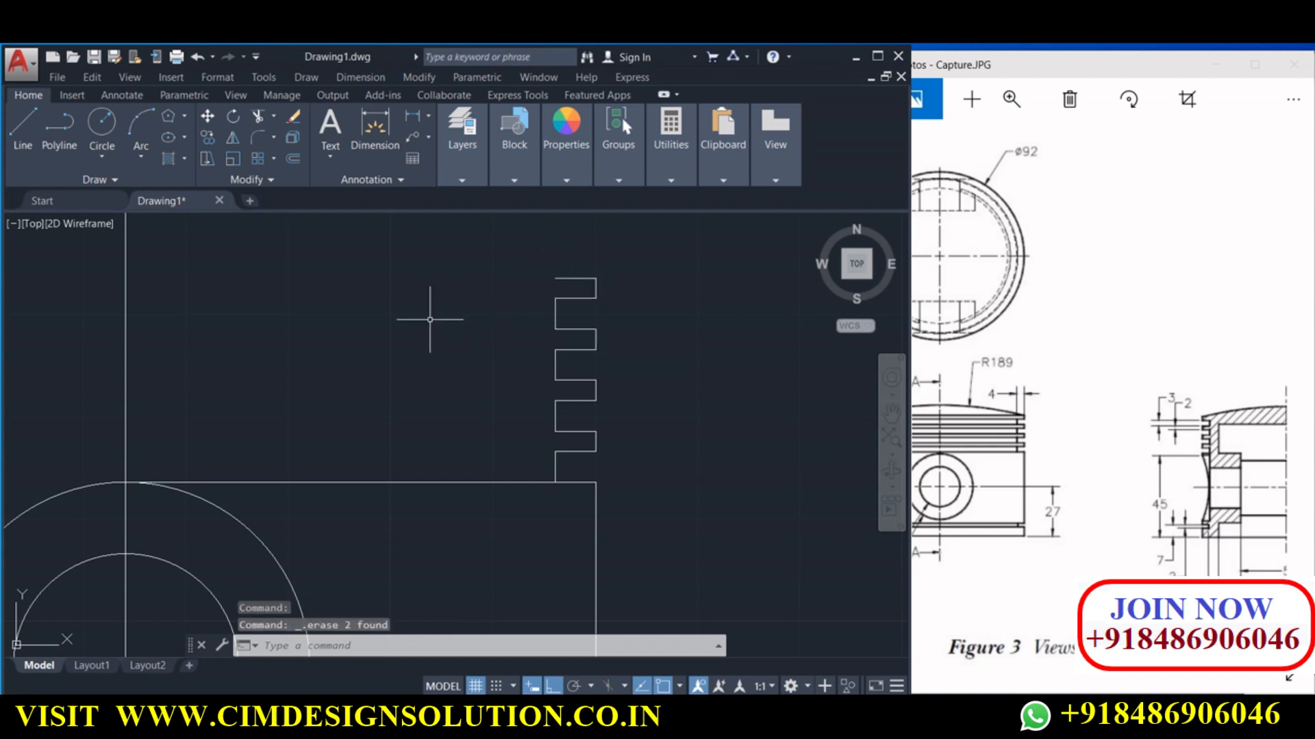
Extend the eight horizontal lines of the ring grooves to the vertical centerline
scroll(512, 295, down, 2)
middle_drag(499, 367, 557, 421)
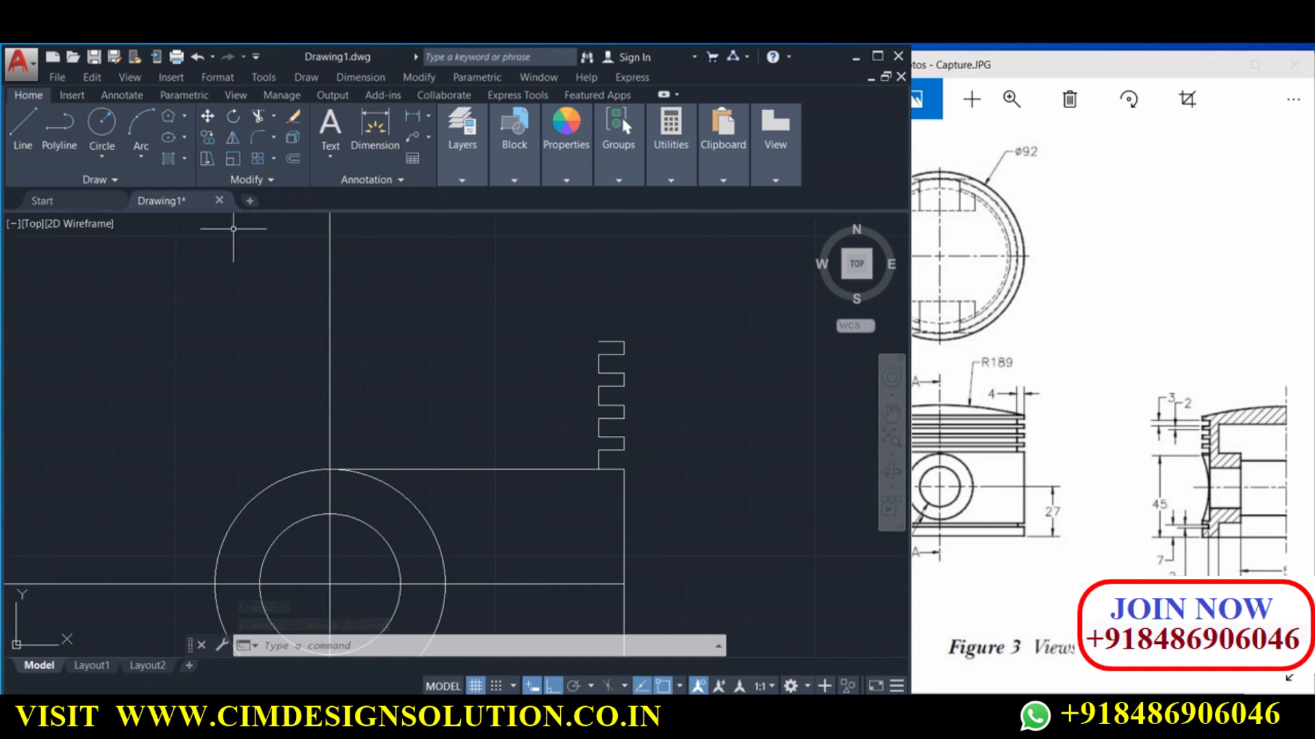
click(274, 117)
click(277, 166)
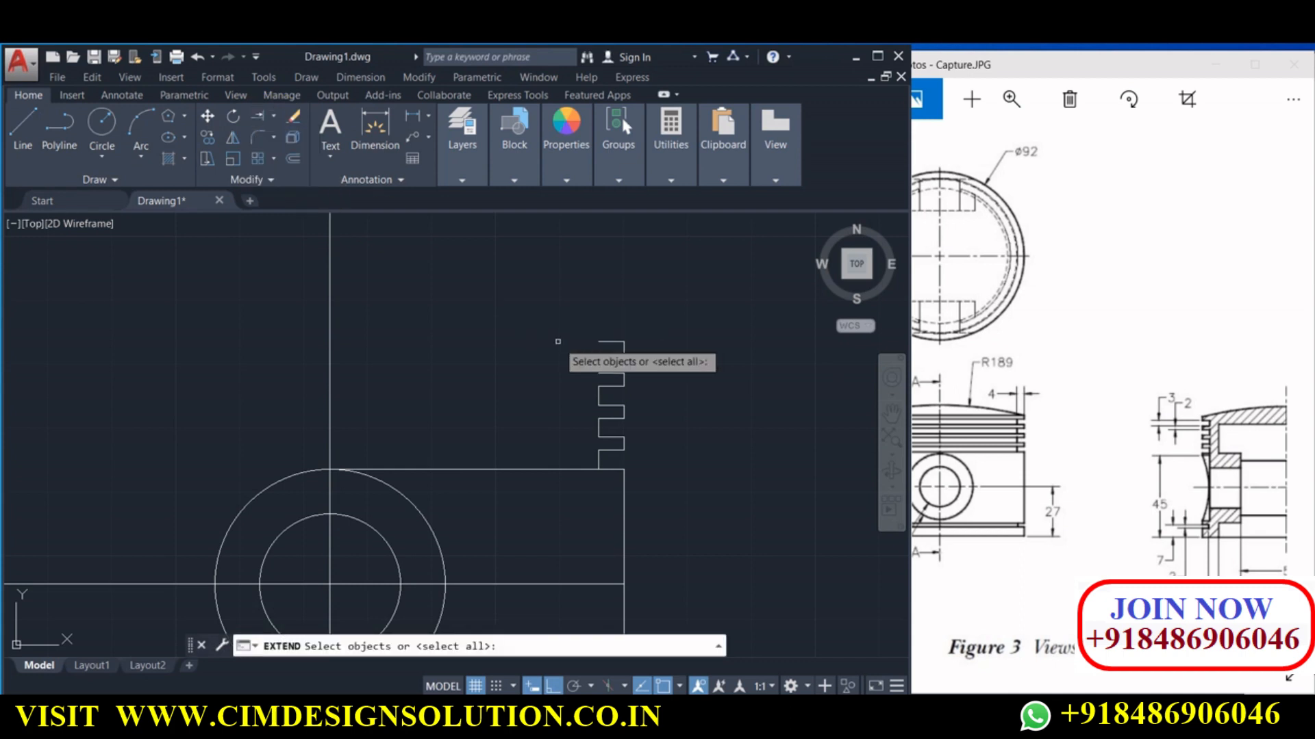
key(Return)
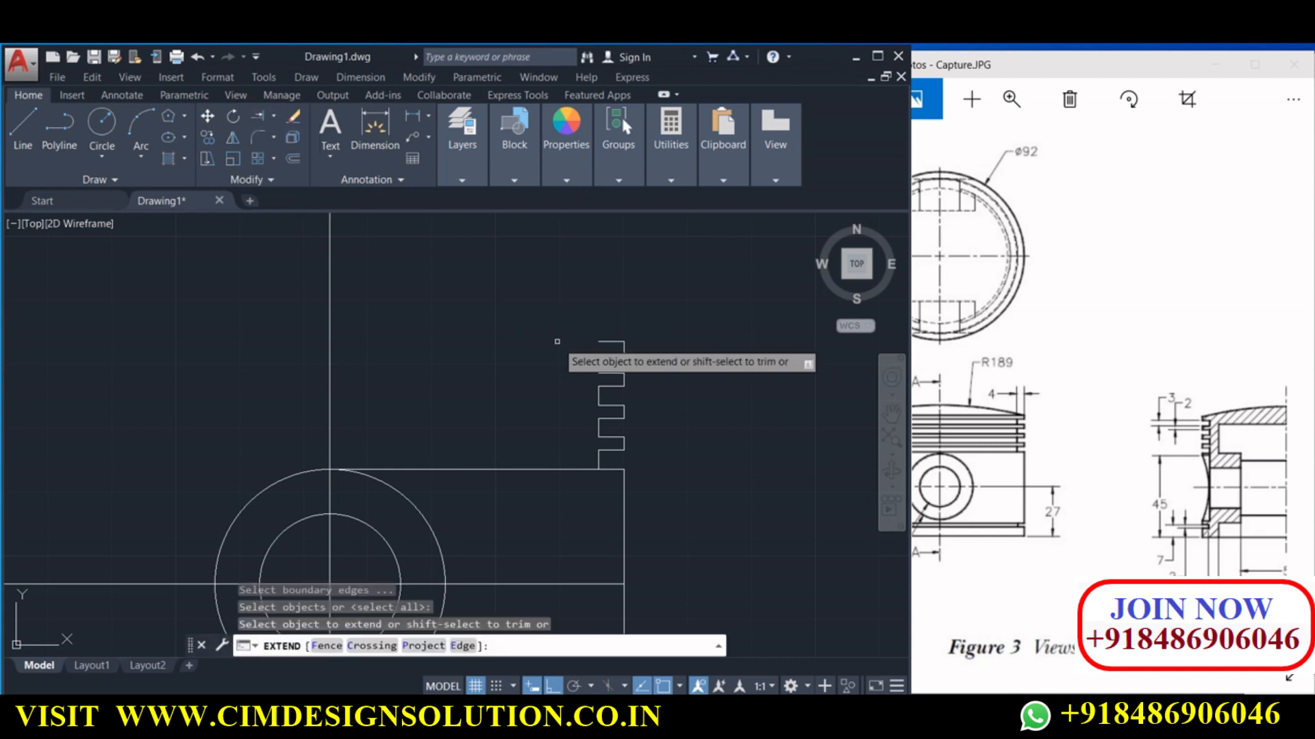
click(610, 450)
click(609, 434)
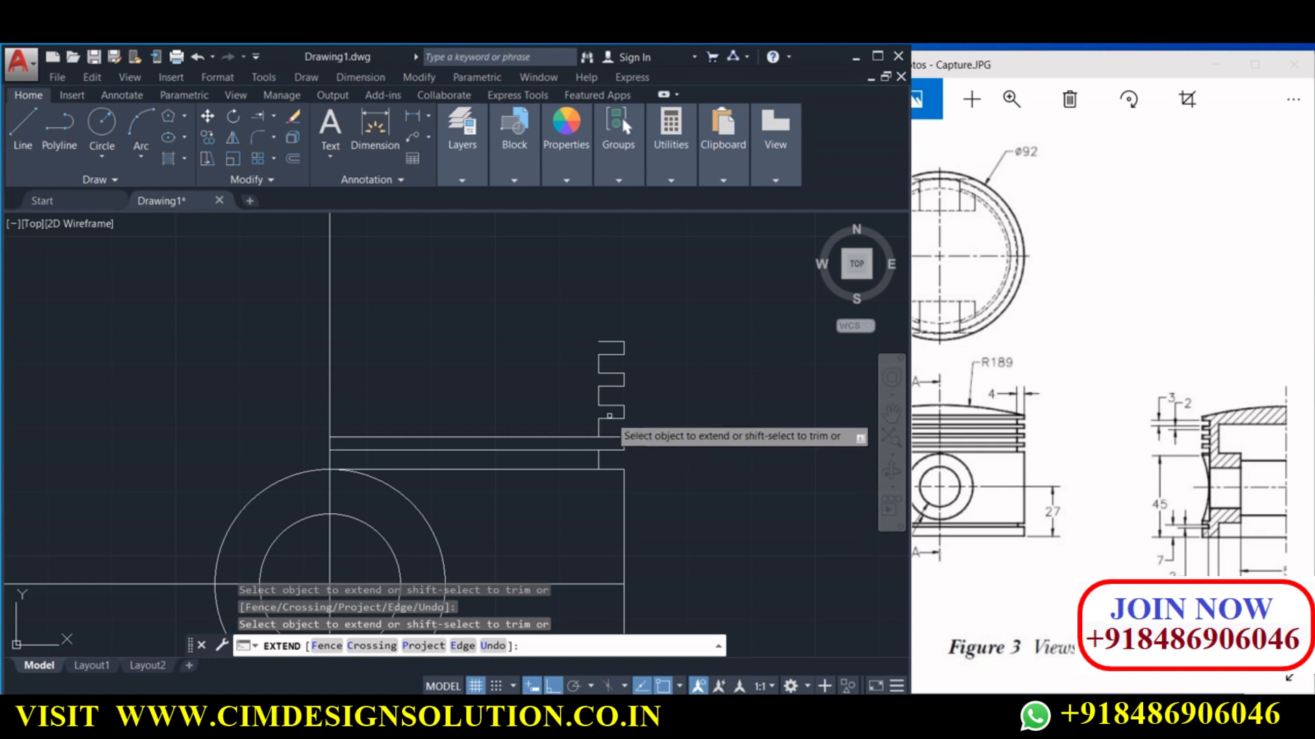
click(609, 418)
click(607, 405)
click(613, 383)
click(612, 384)
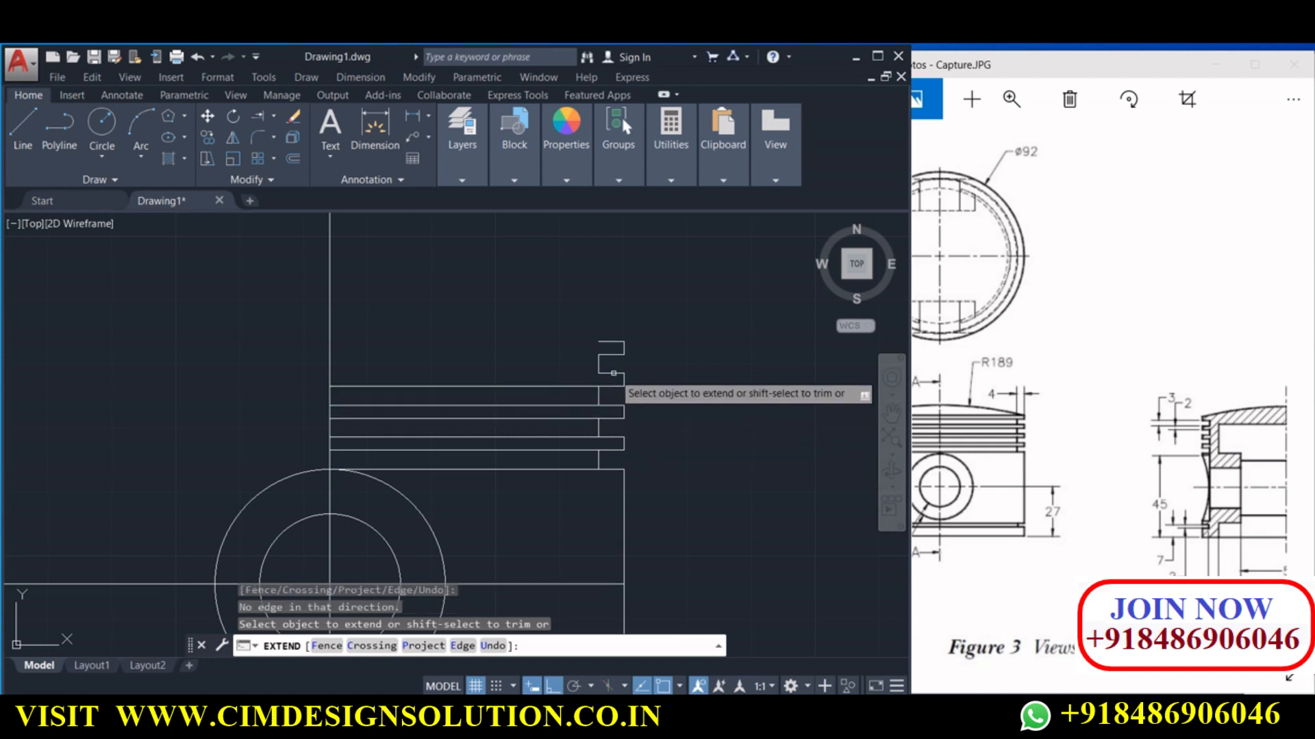
click(611, 373)
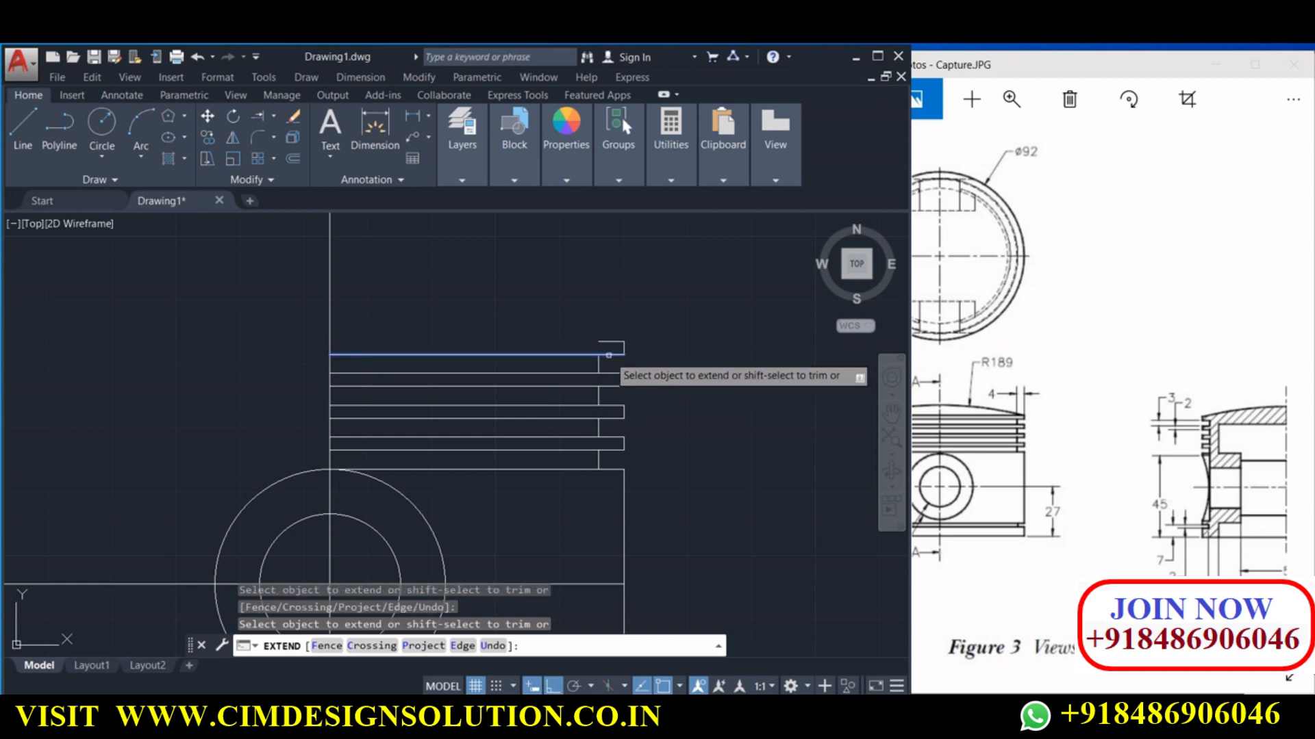
click(609, 354)
click(608, 342)
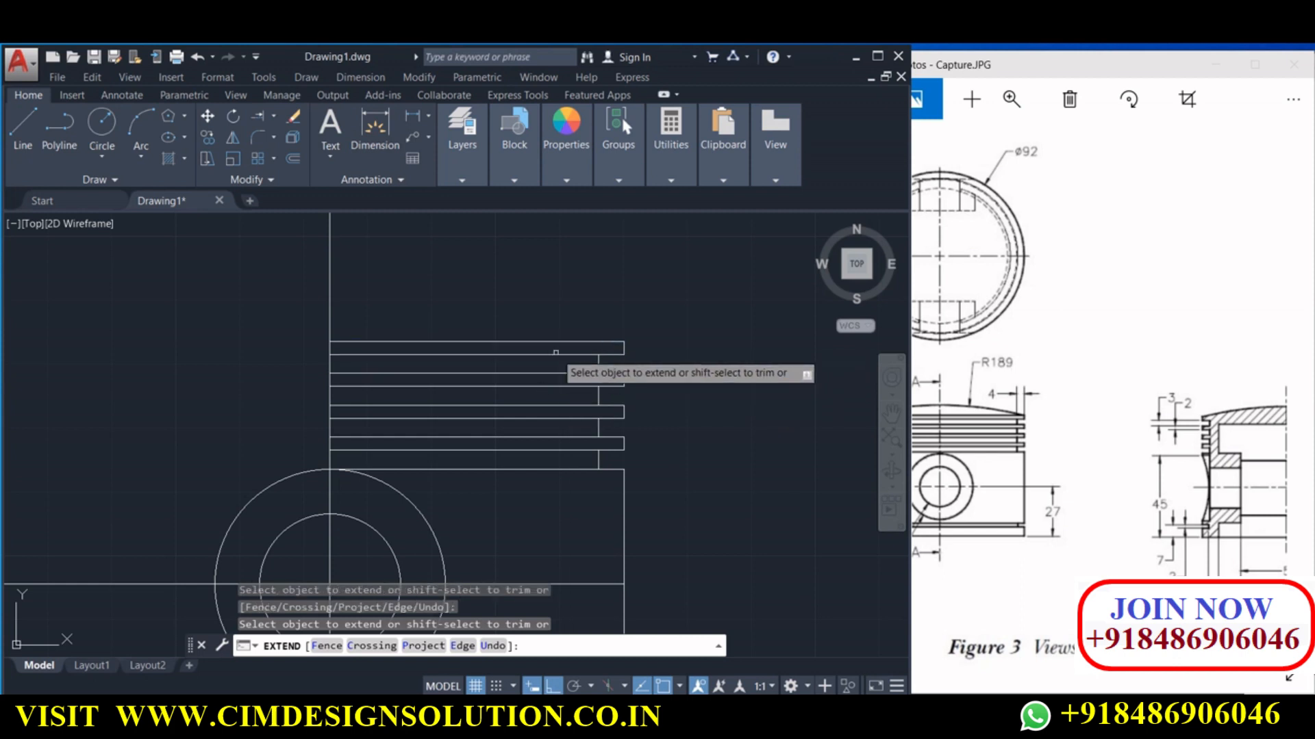
scroll(556, 356, down, 2)
key(Return)
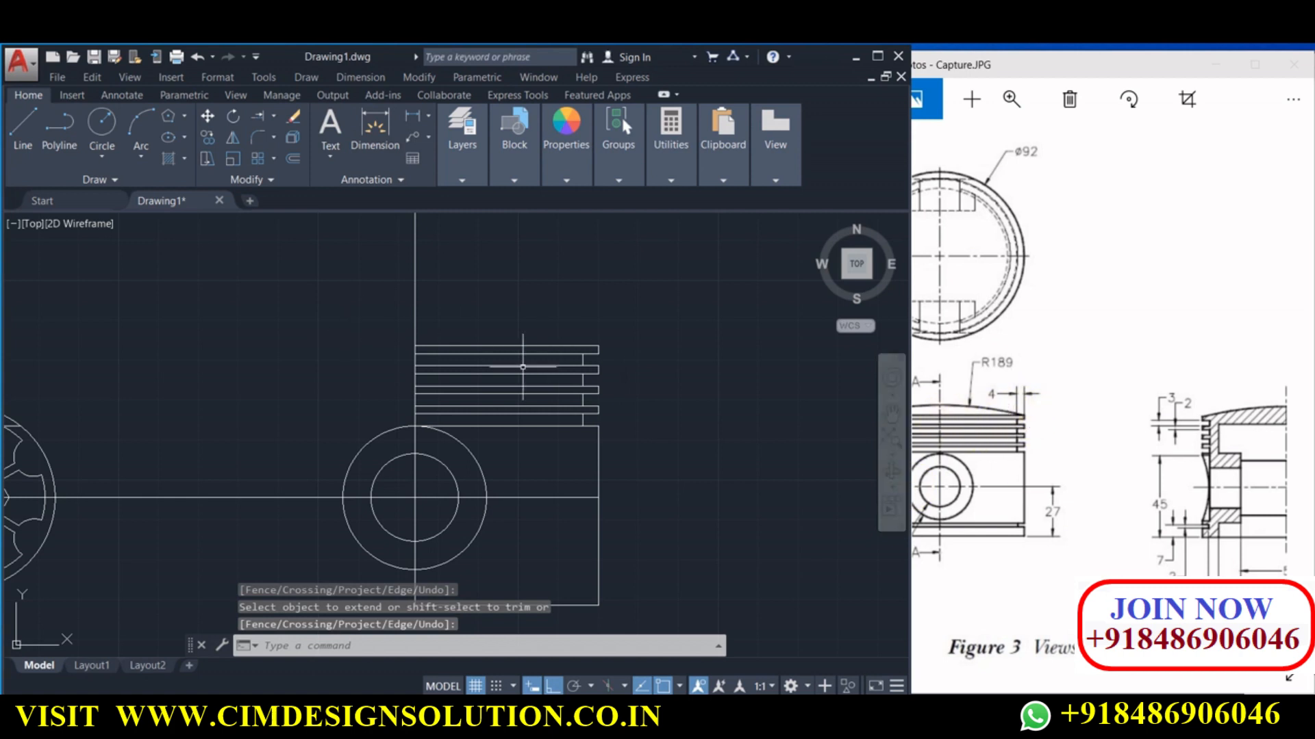
Mirror the ring groove profile about the vertical centerline, keeping the source objects
click(629, 414)
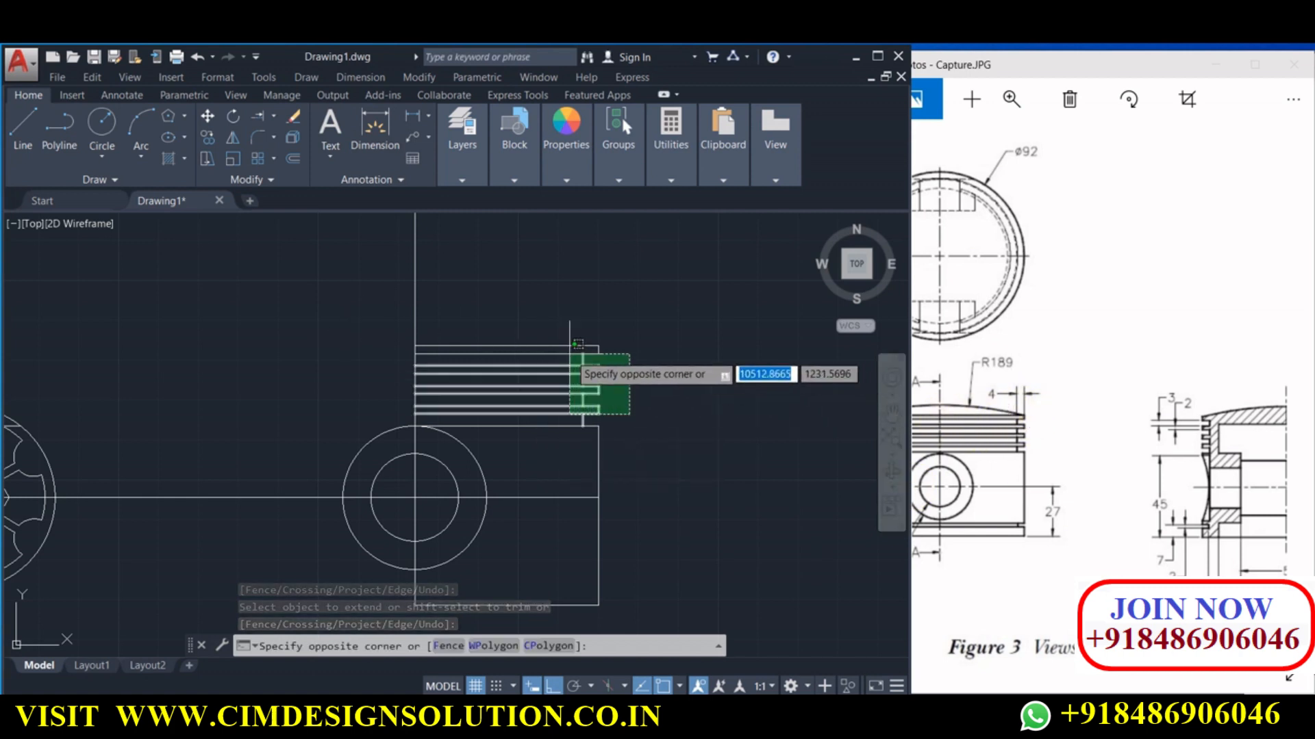
click(547, 333)
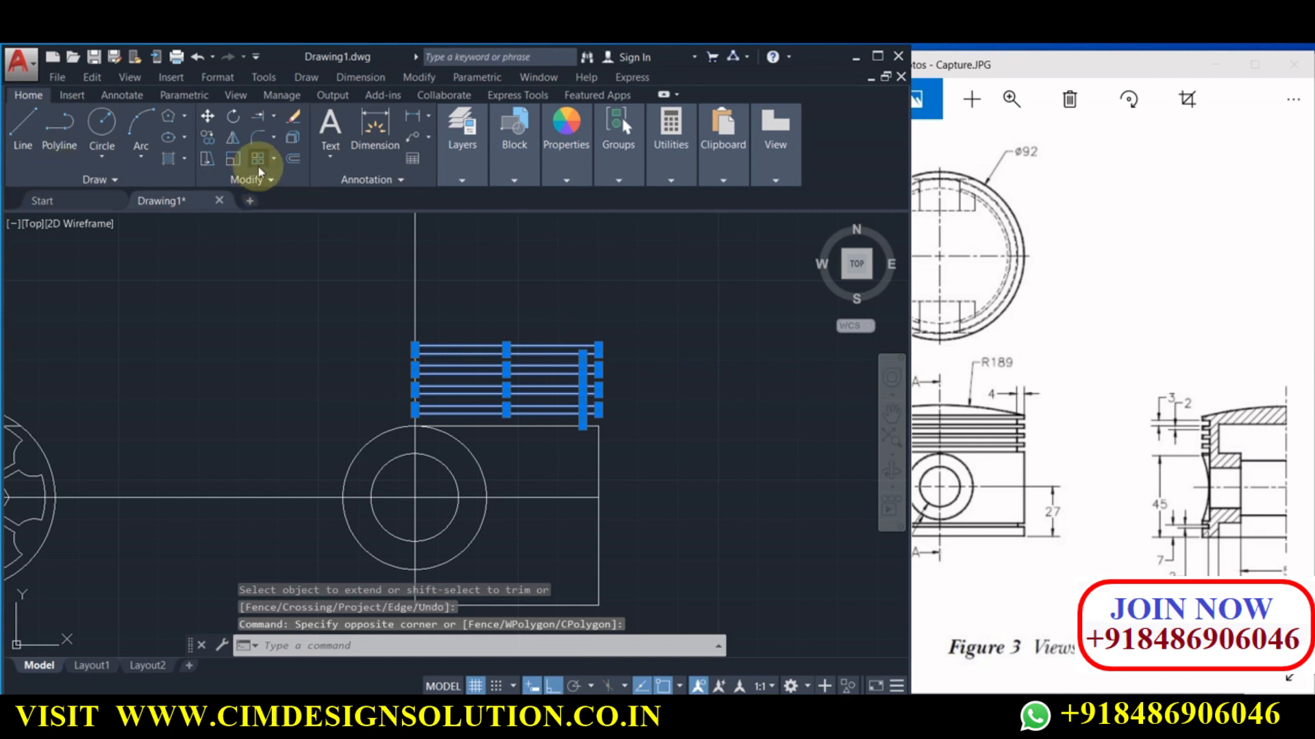
click(232, 138)
click(415, 426)
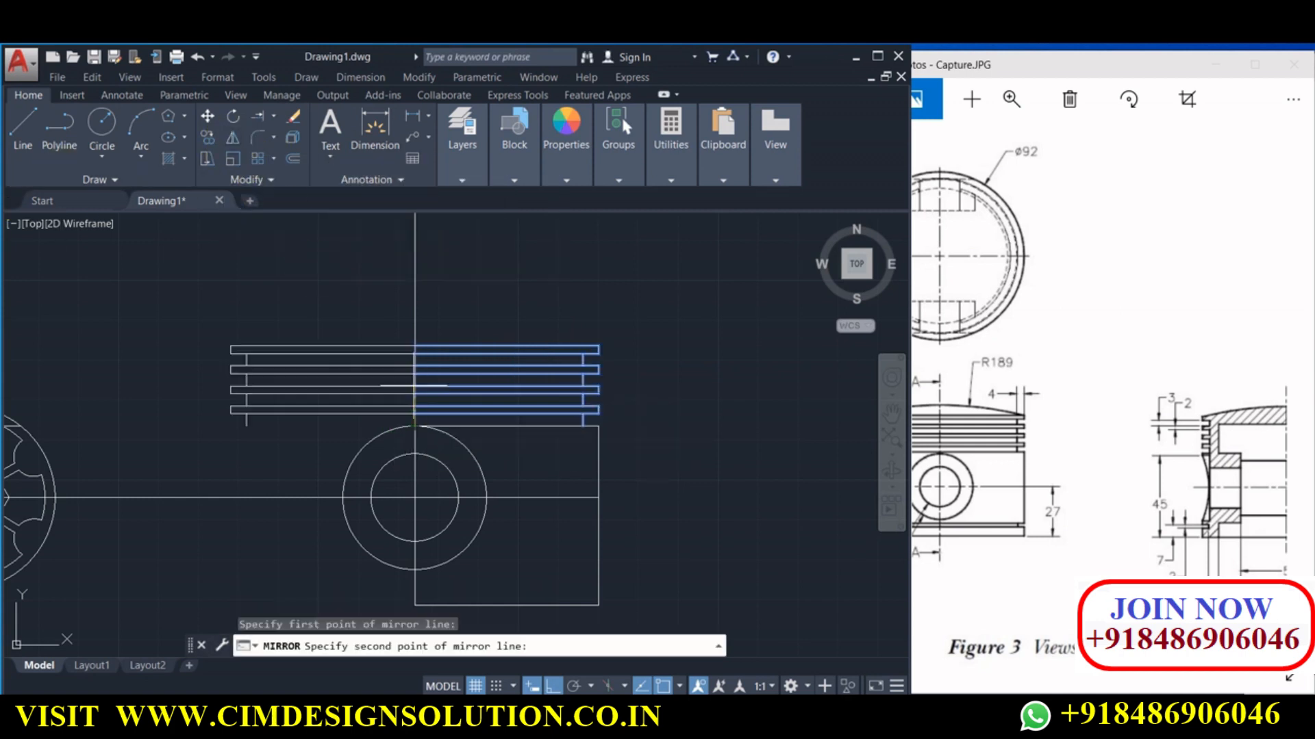
click(415, 295)
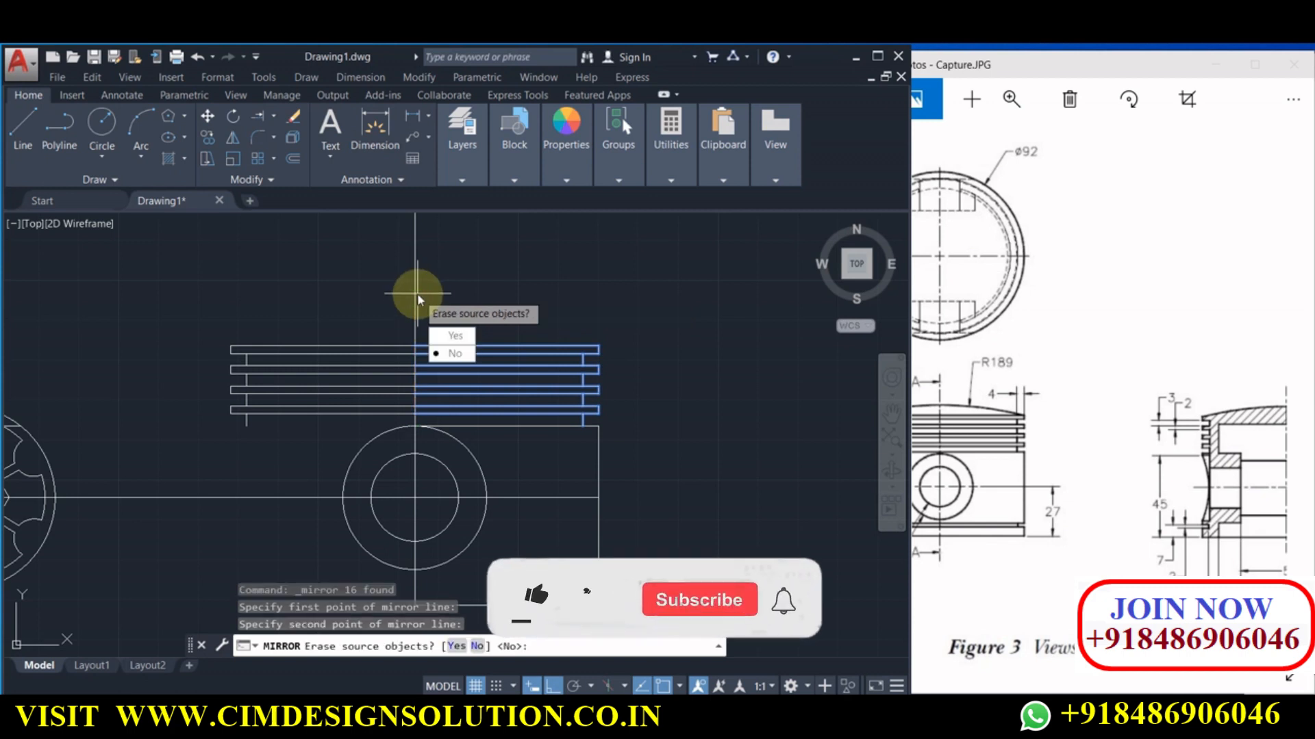
key(Return)
Draw a horizontal line from the lower end of the mirrored lowest groove to the vertical centerline
click(23, 127)
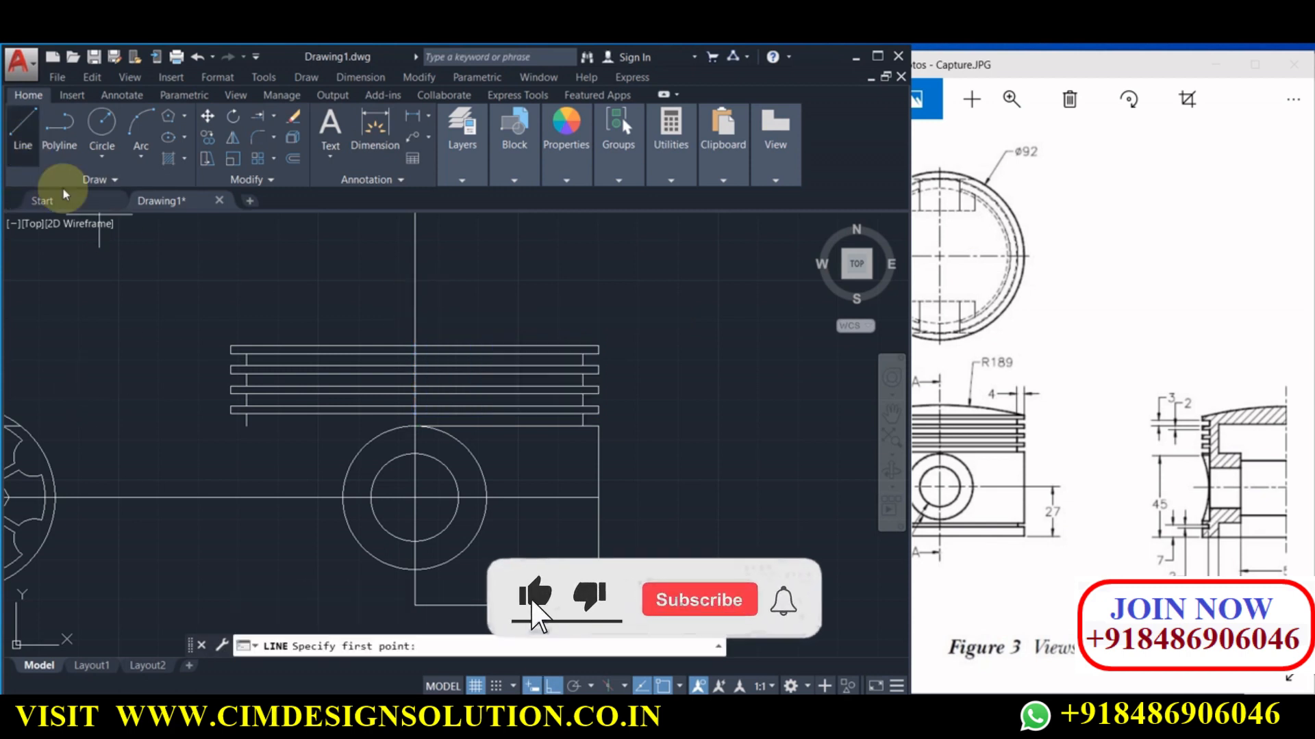
click(247, 426)
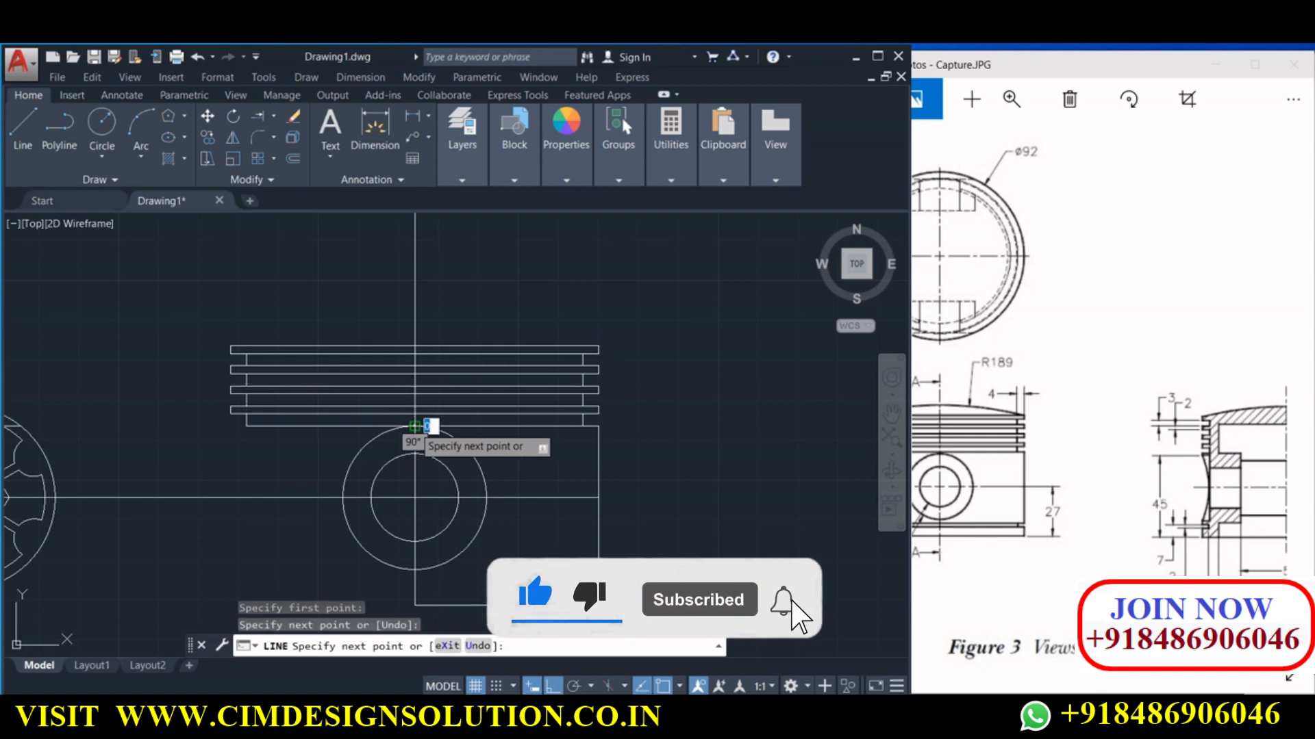
click(415, 424)
key(Return)
Mirror the skirt's side and bottom lines about the vertical centerline, keeping the source objects
scroll(532, 429, down, 2)
click(579, 582)
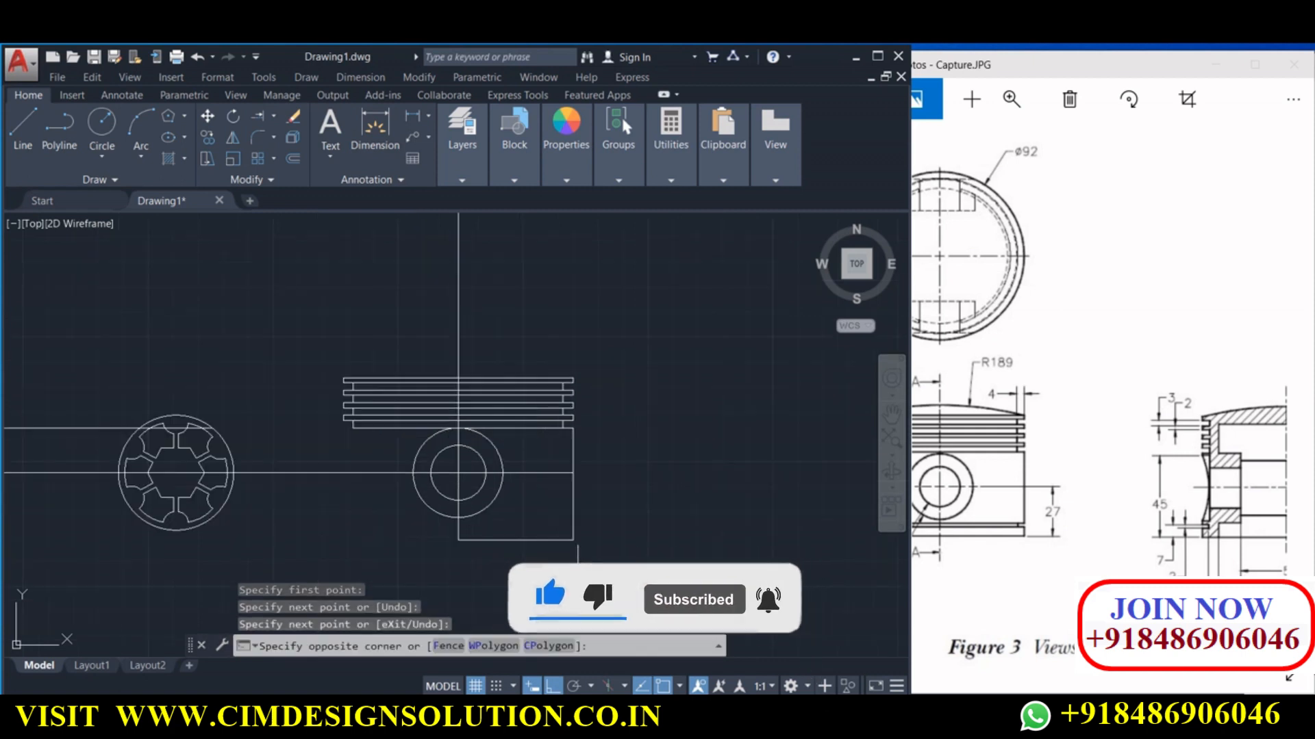
click(537, 508)
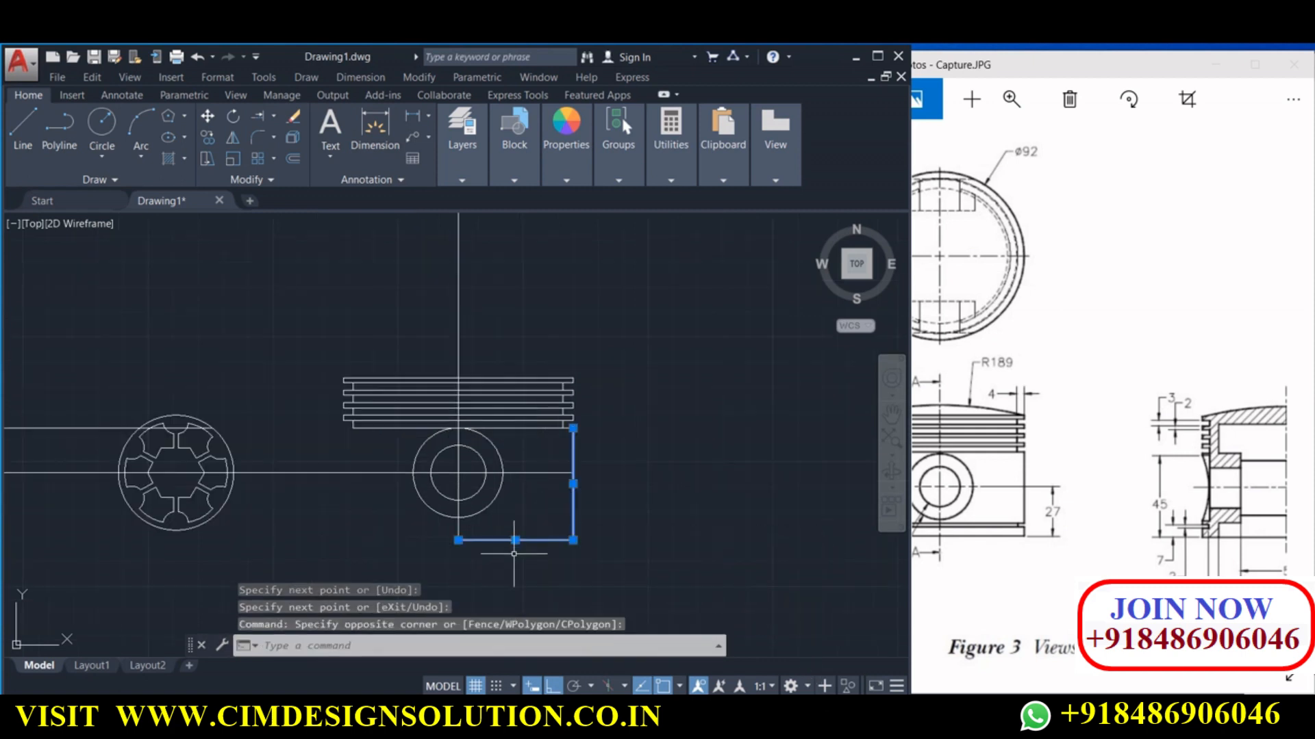
click(233, 137)
click(458, 540)
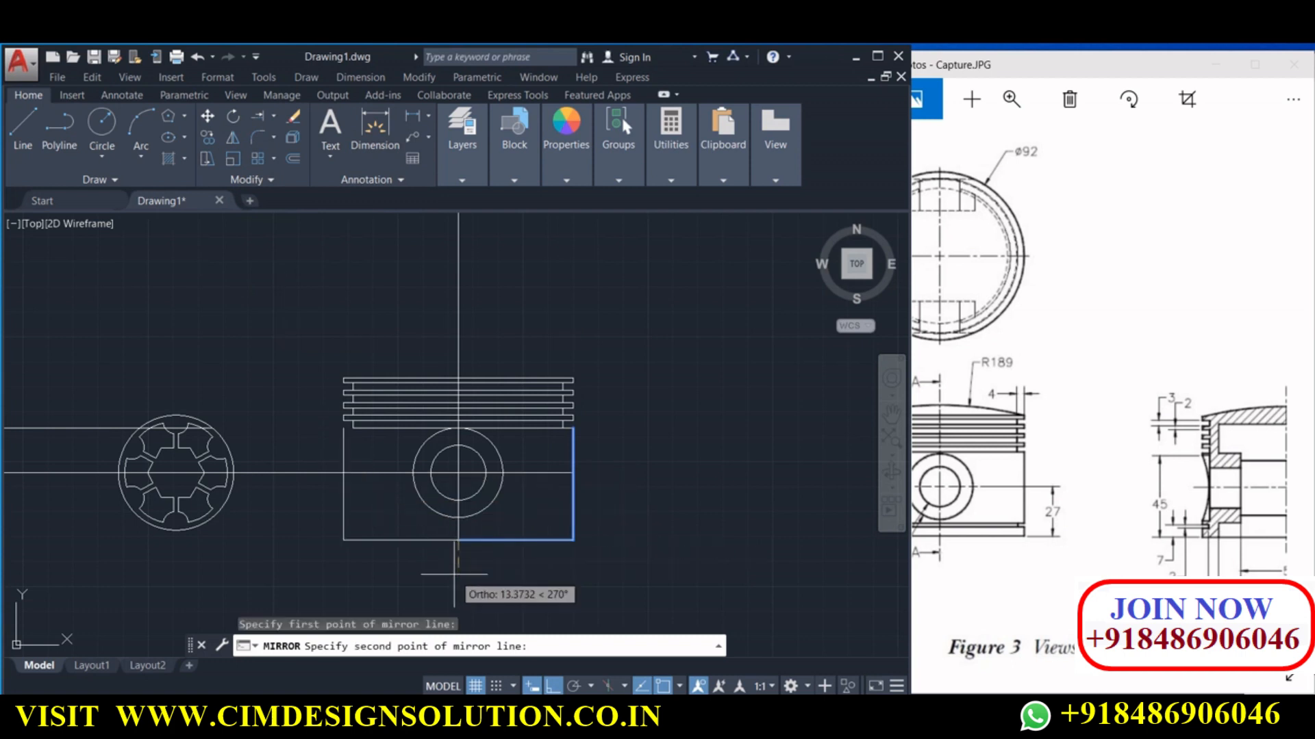
click(454, 577)
key(Return)
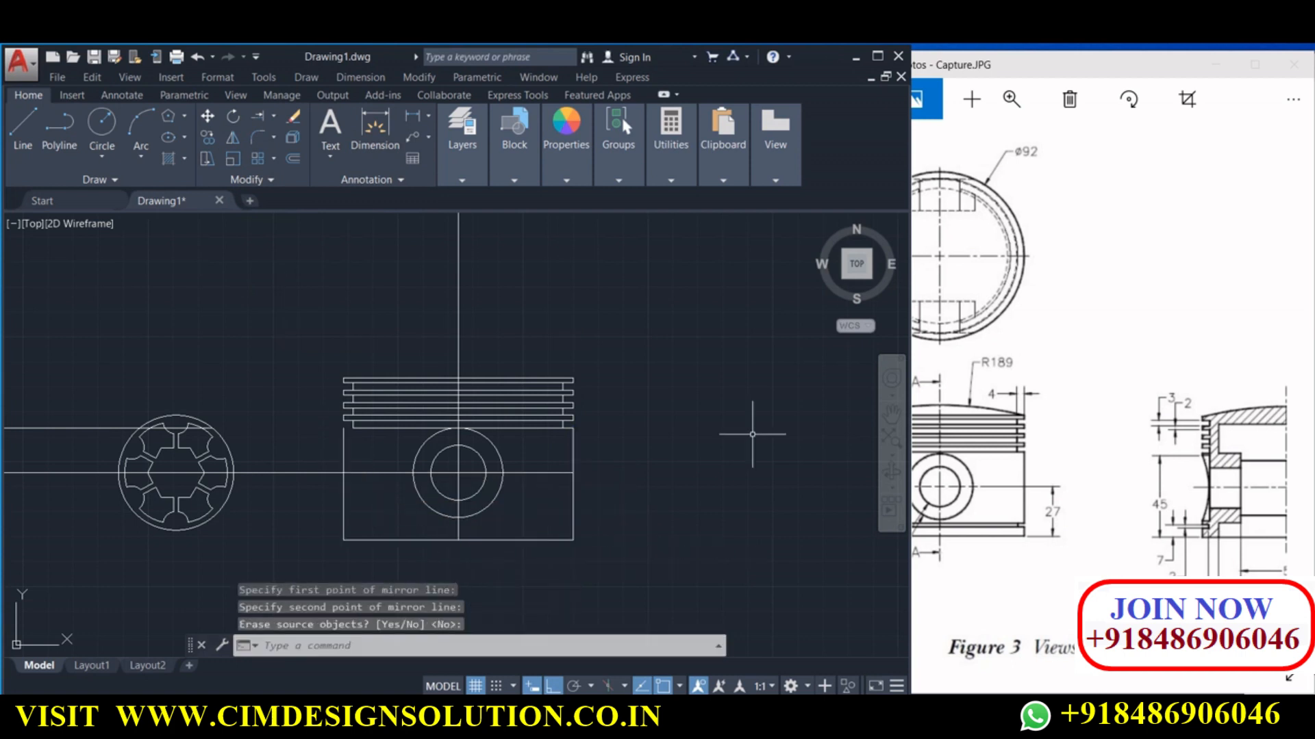
click(966, 448)
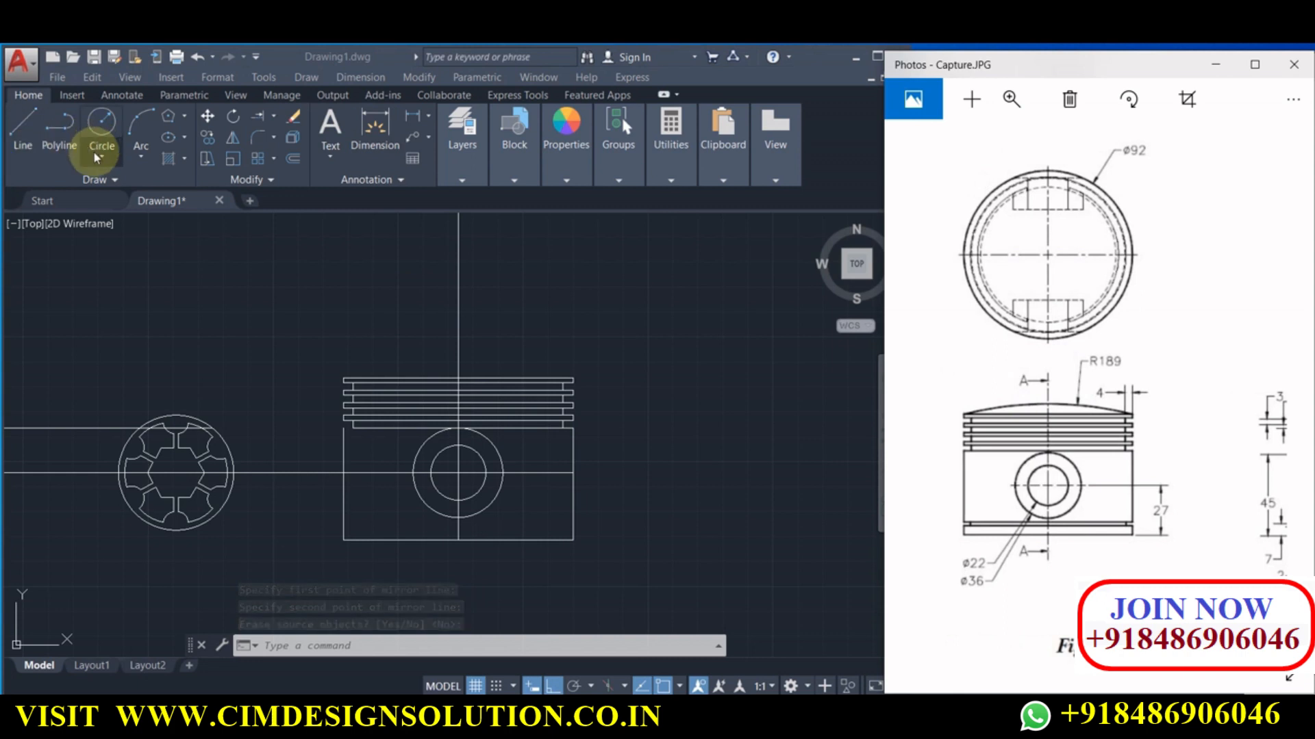
click(137, 154)
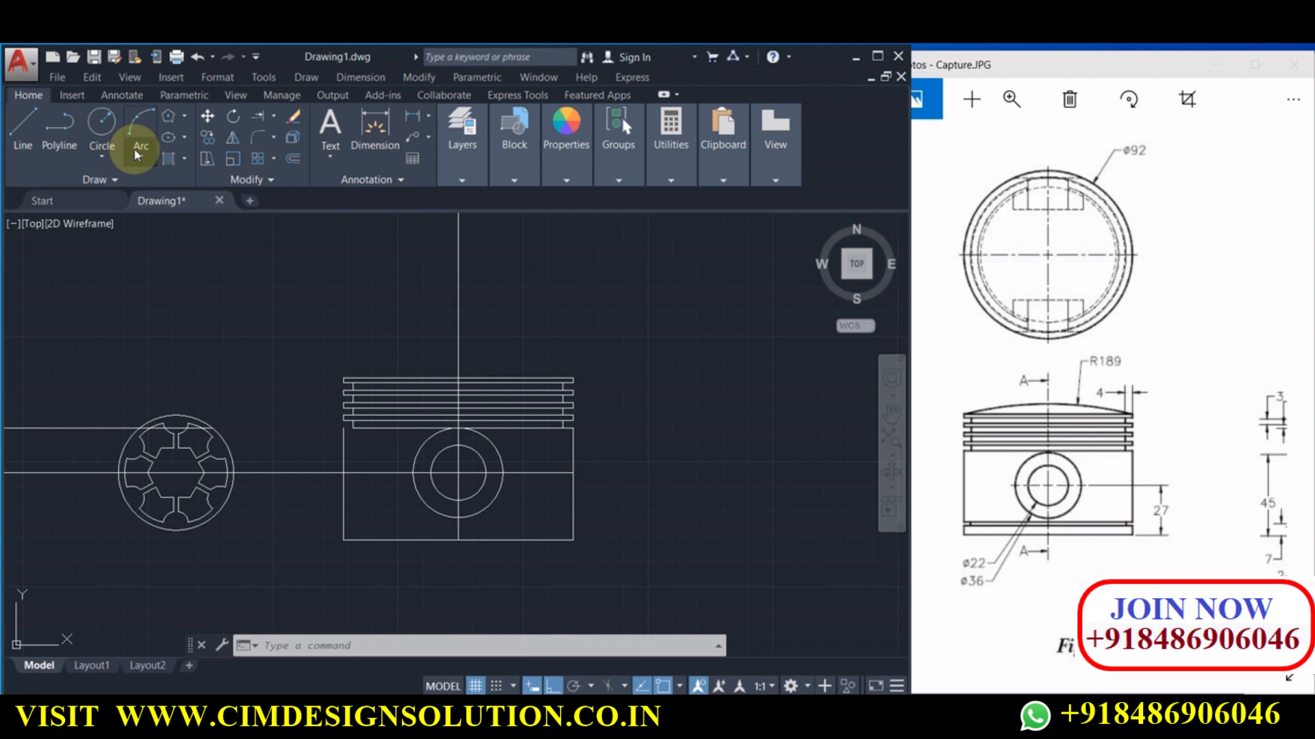
click(137, 154)
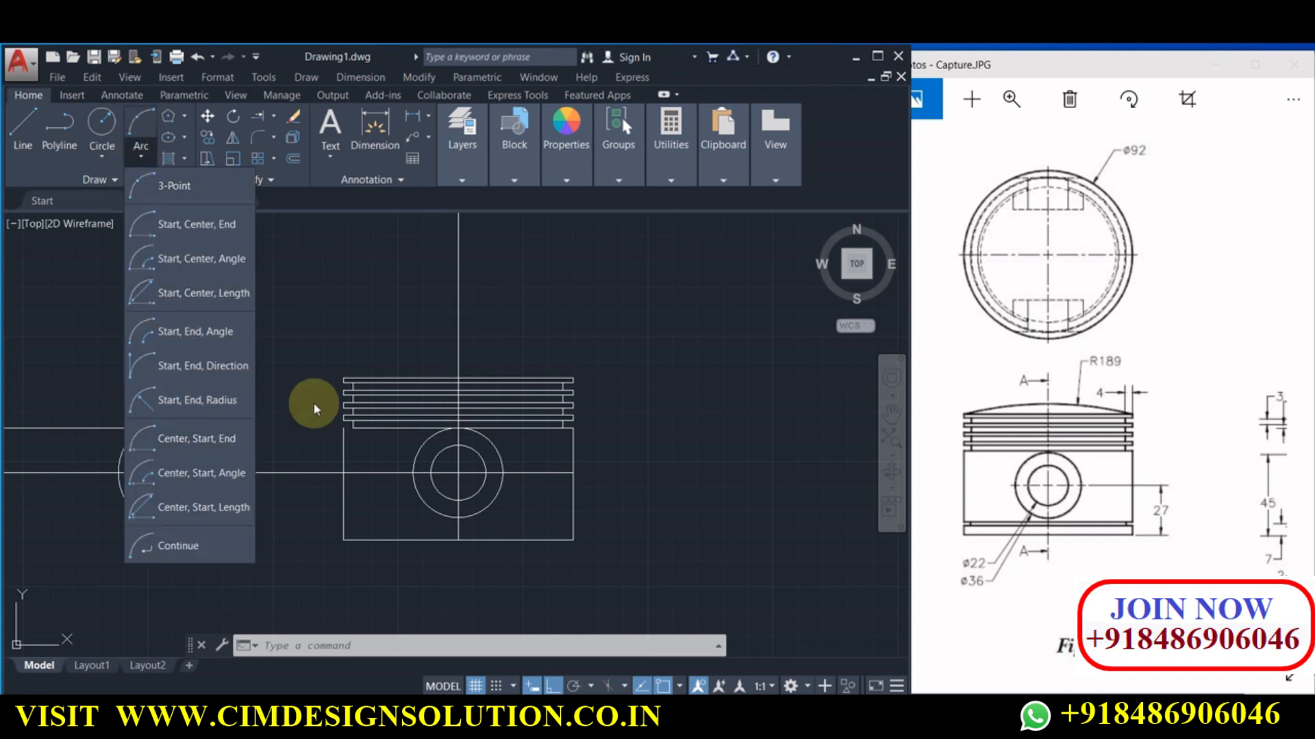
click(204, 409)
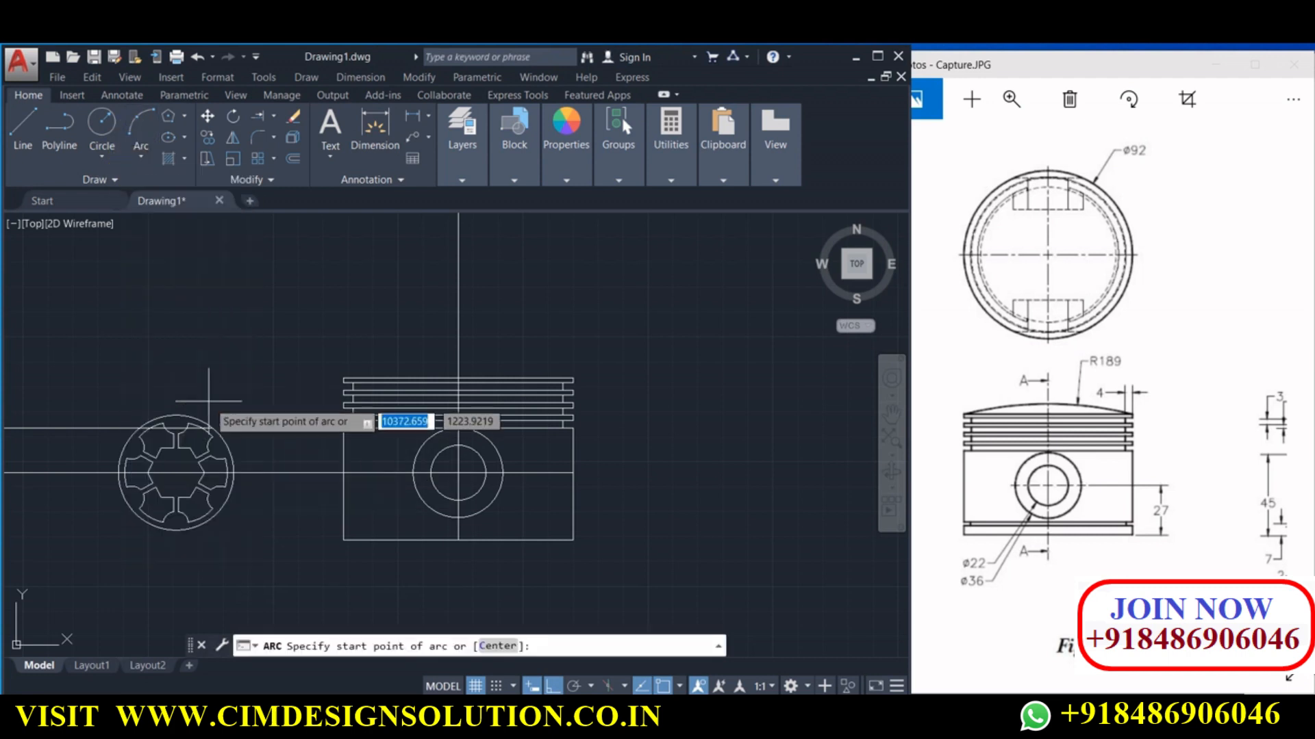
click(344, 378)
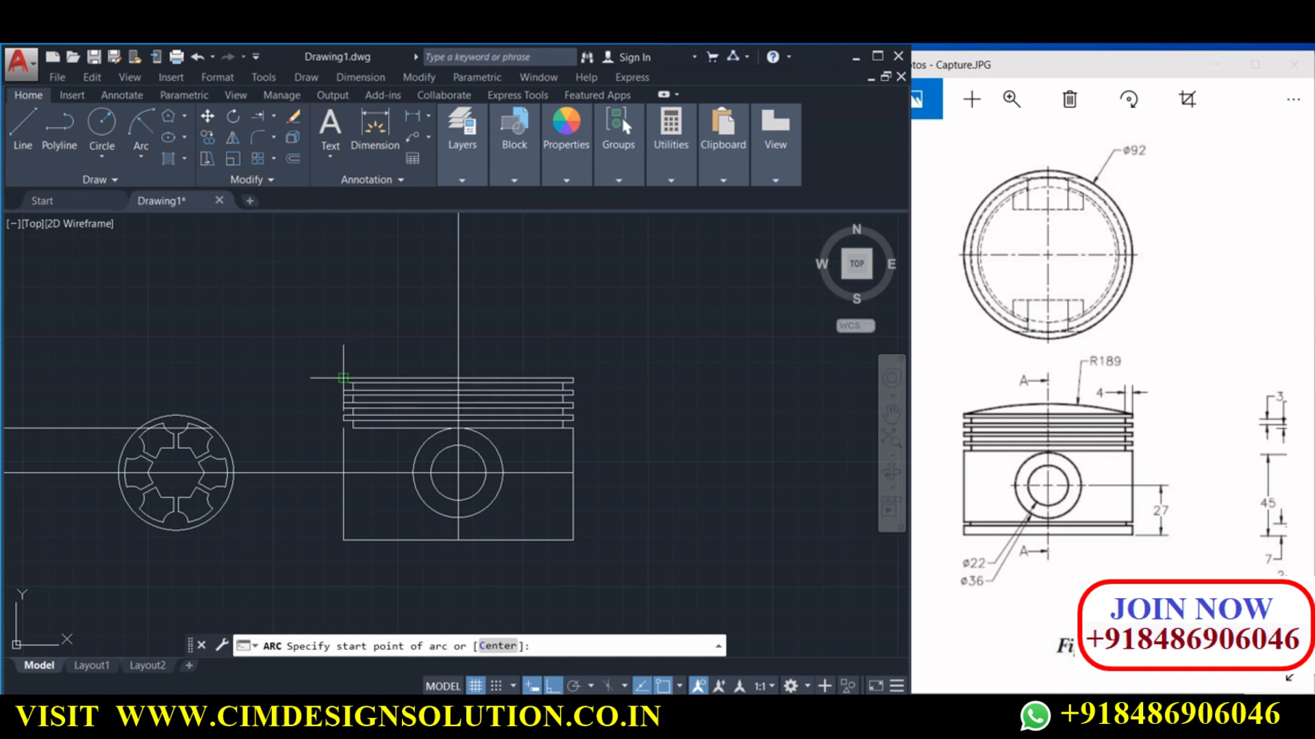
click(573, 378)
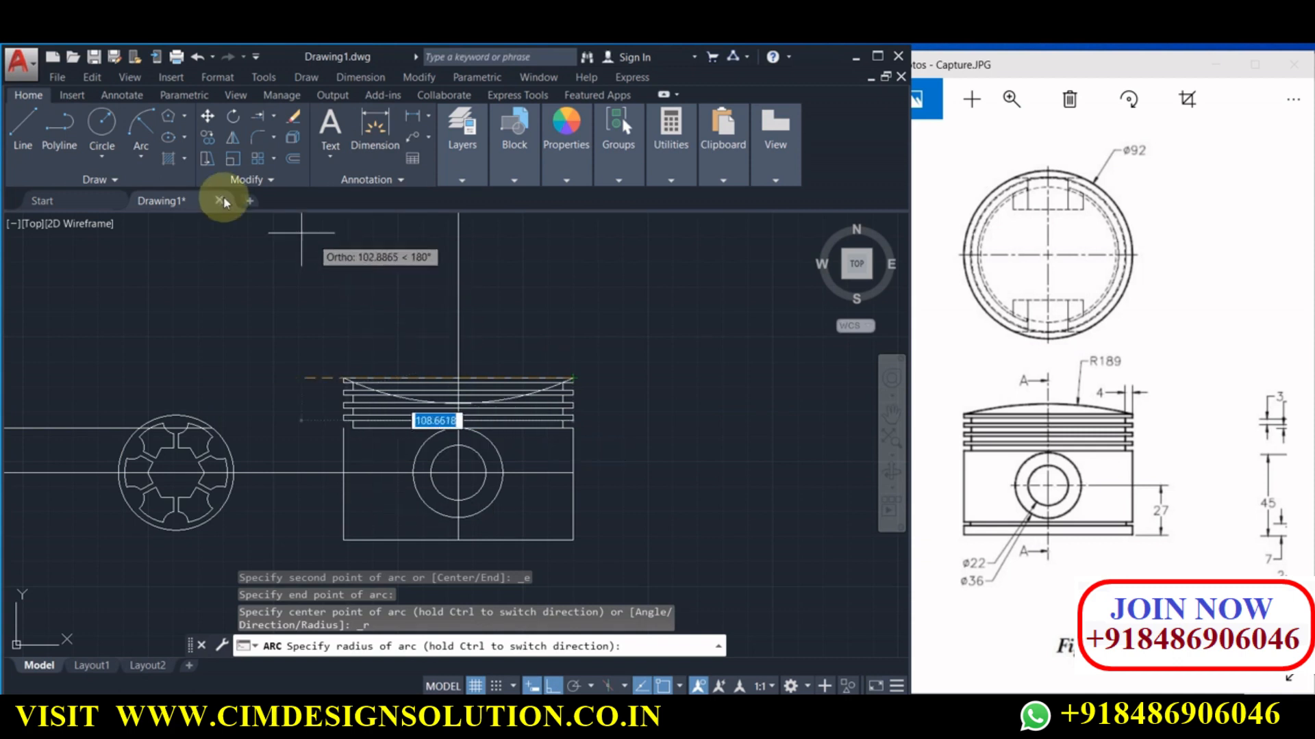
Draw a start-end-radius arc of radius 189 from the right to the left upper corner of the piston
click(141, 127)
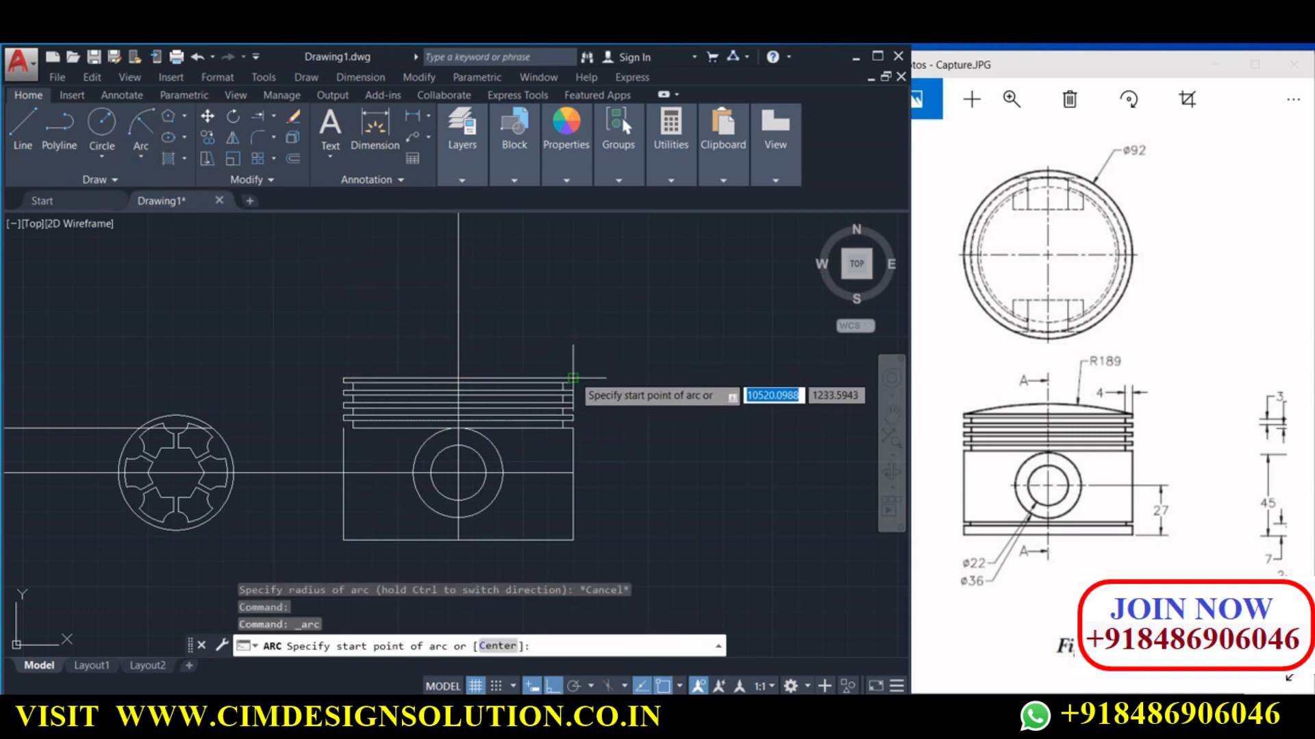
click(344, 377)
click(344, 377)
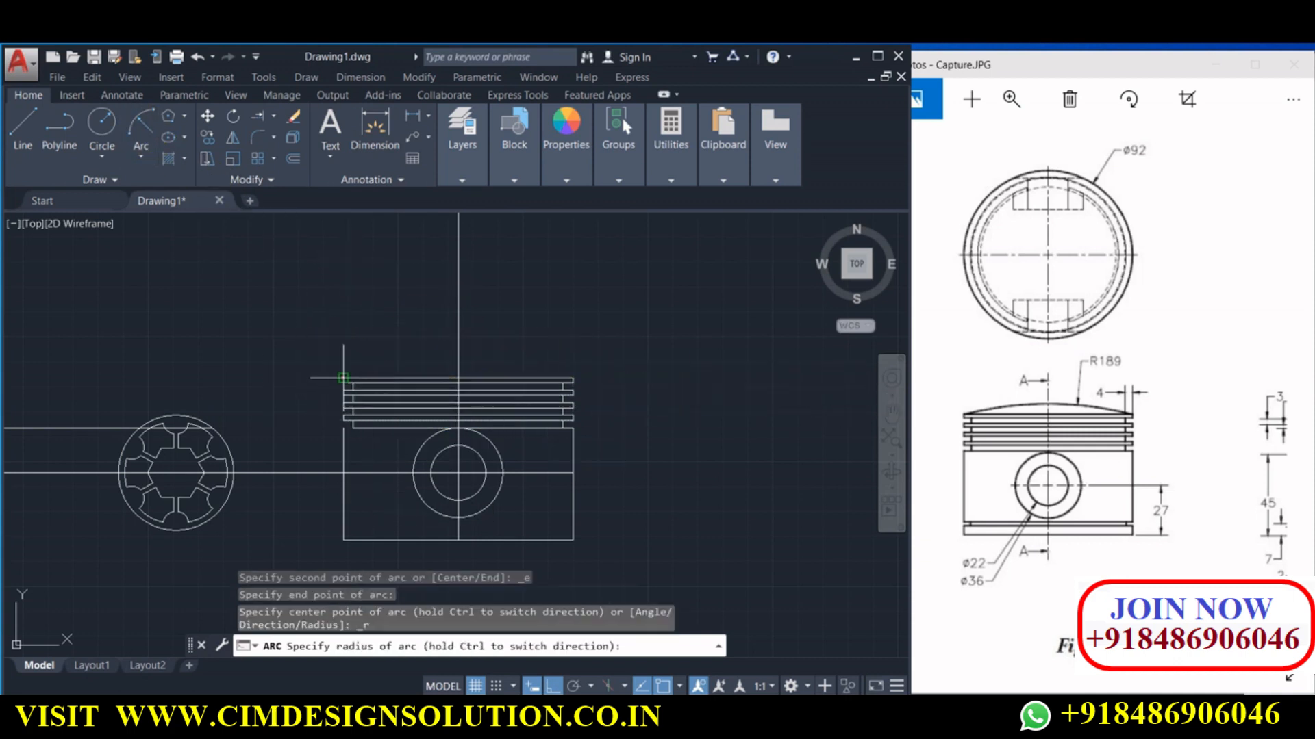
click(695, 366)
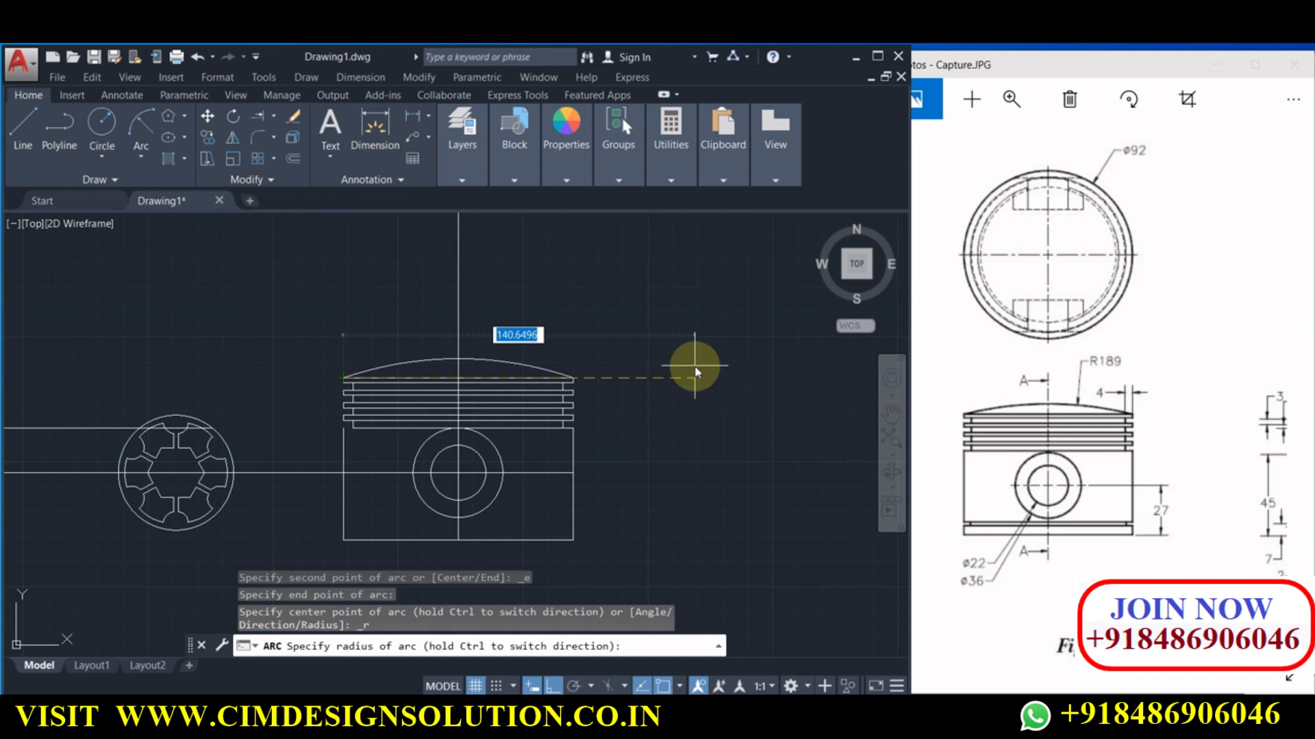
text(189)
key(Return)
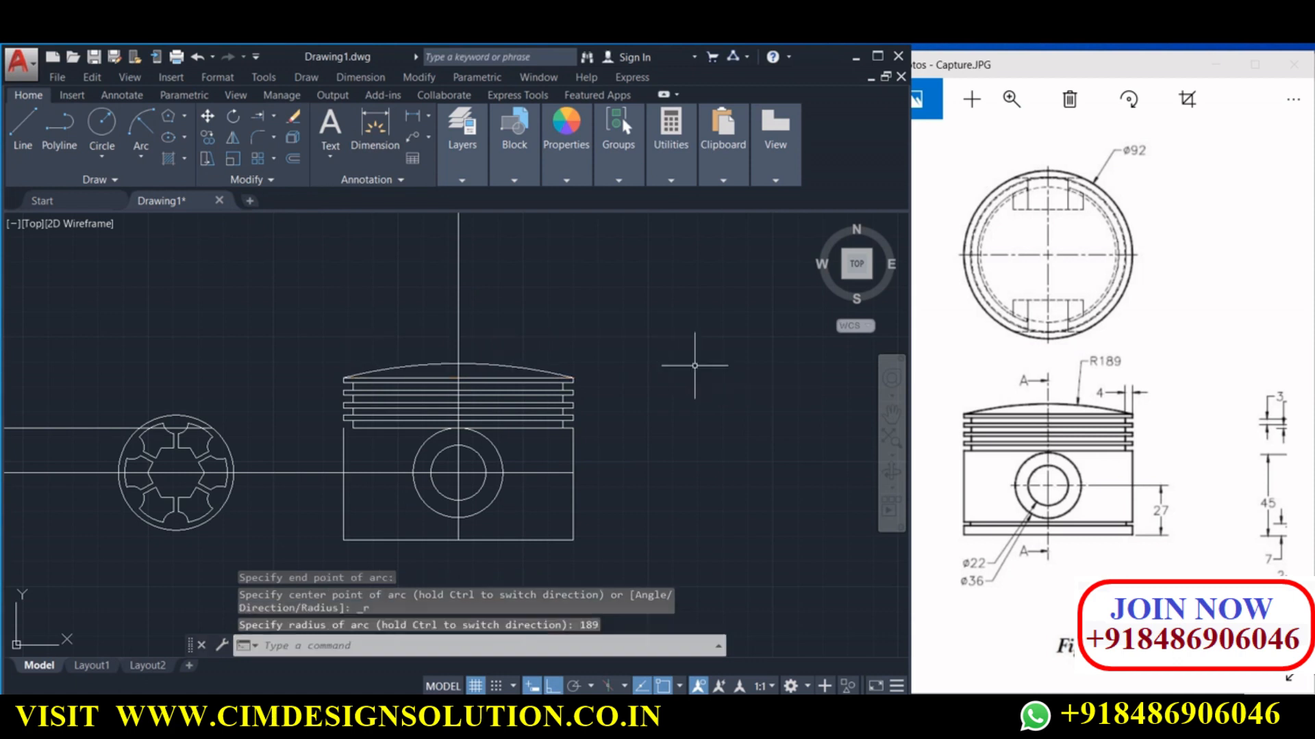
Offset the right half of the skirt's bottom line upward by 7
scroll(642, 371, down, 5)
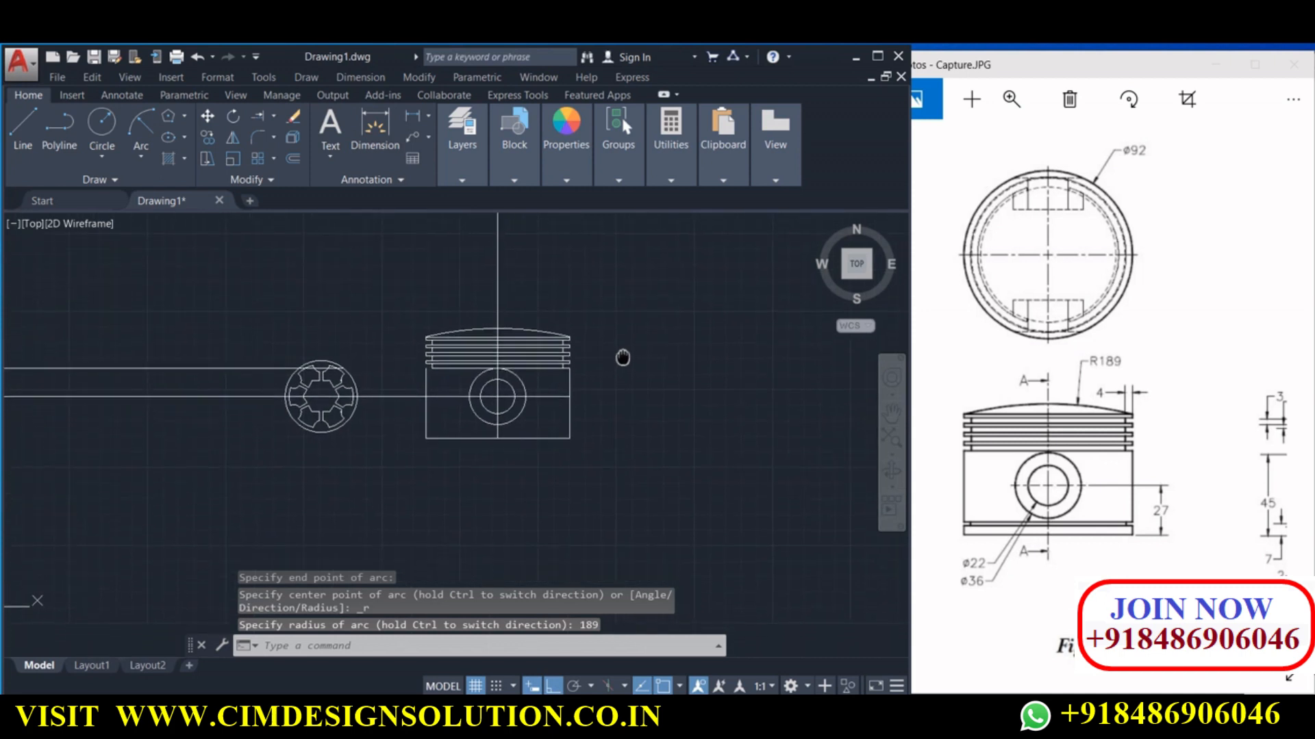
scroll(521, 397, up, 4)
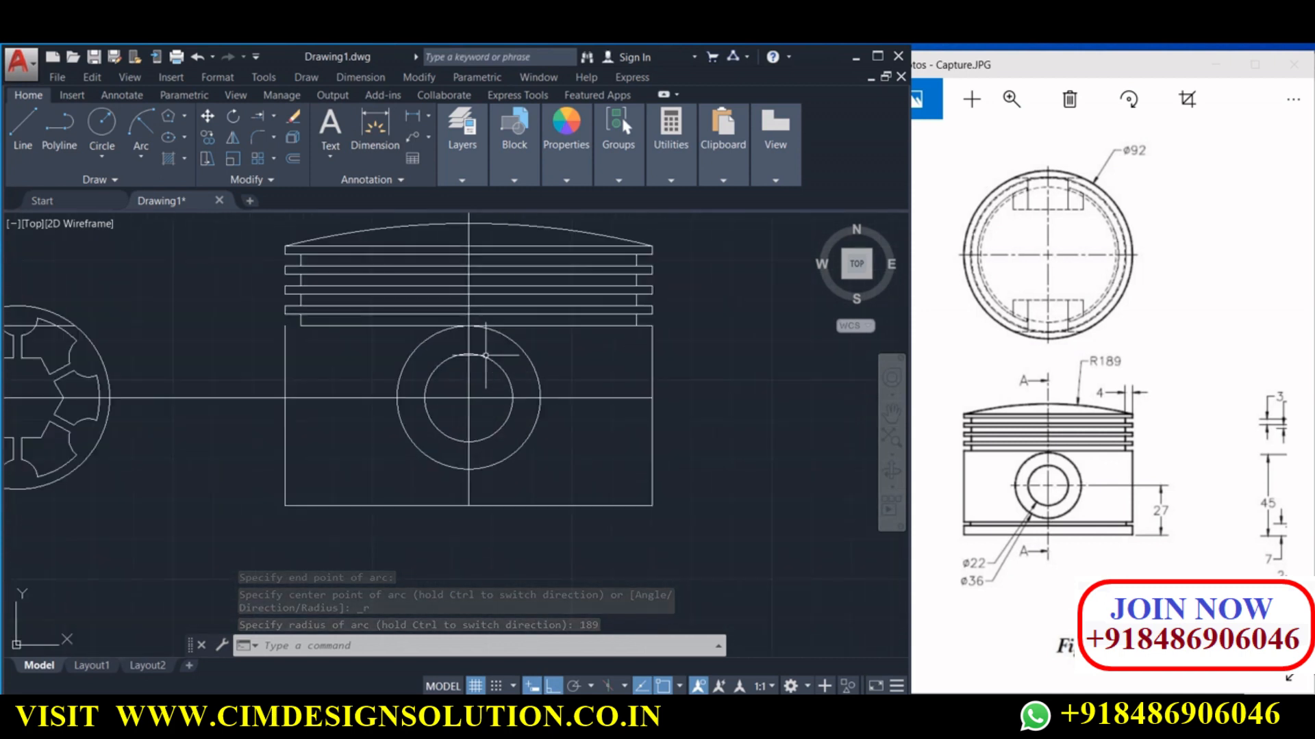
click(1142, 522)
scroll(1164, 542, up, 4)
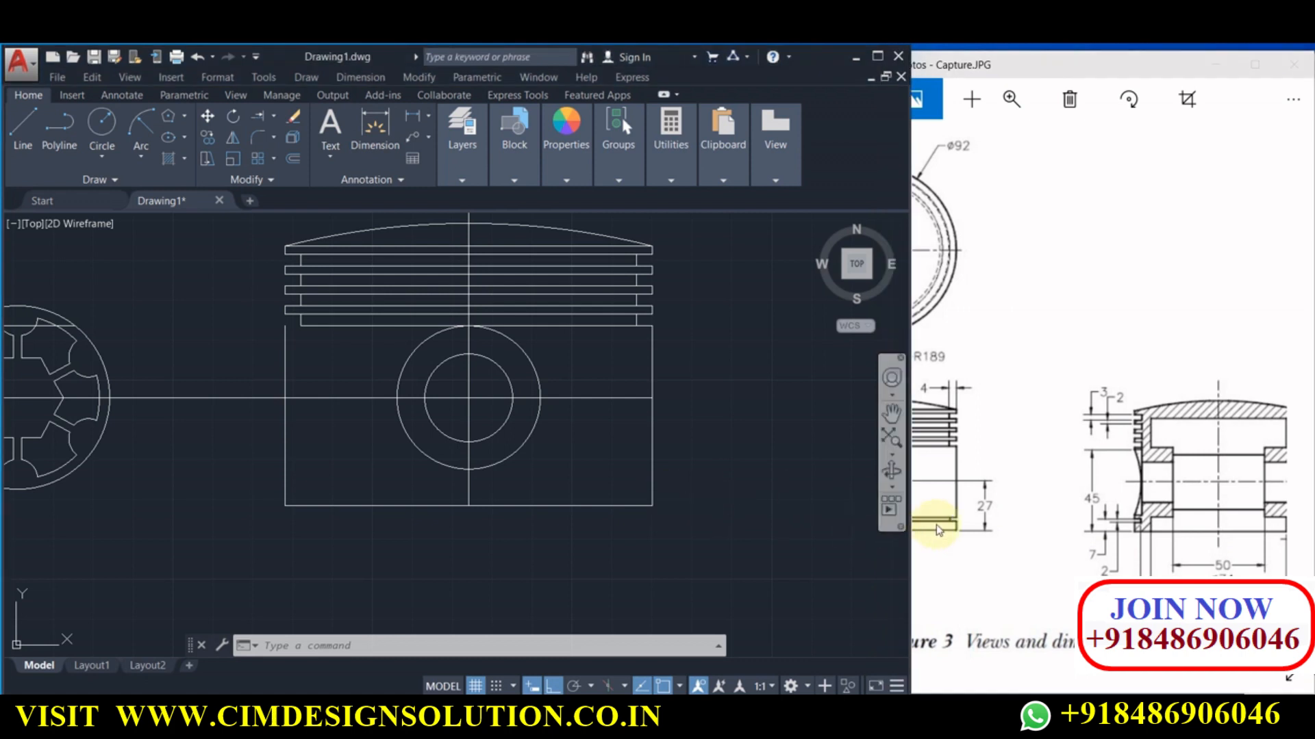
drag(956, 533, 981, 536)
click(693, 596)
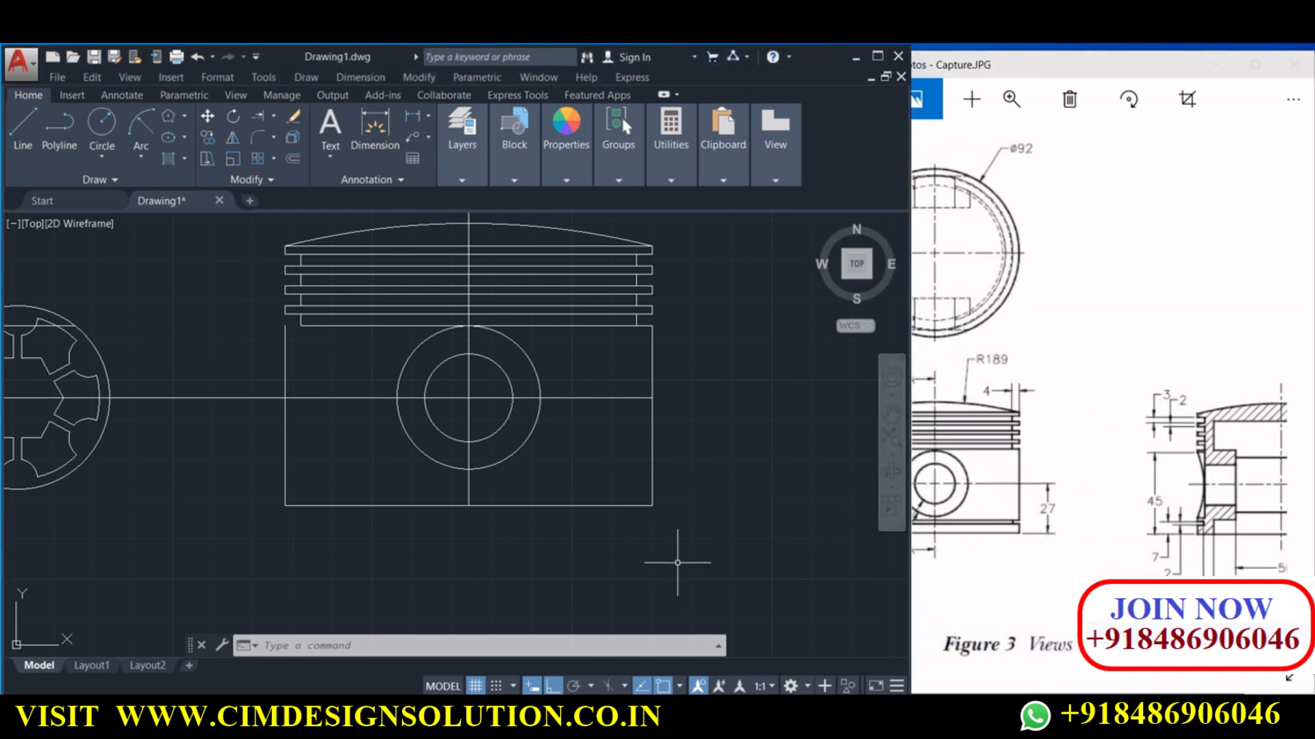
click(292, 158)
key(Return)
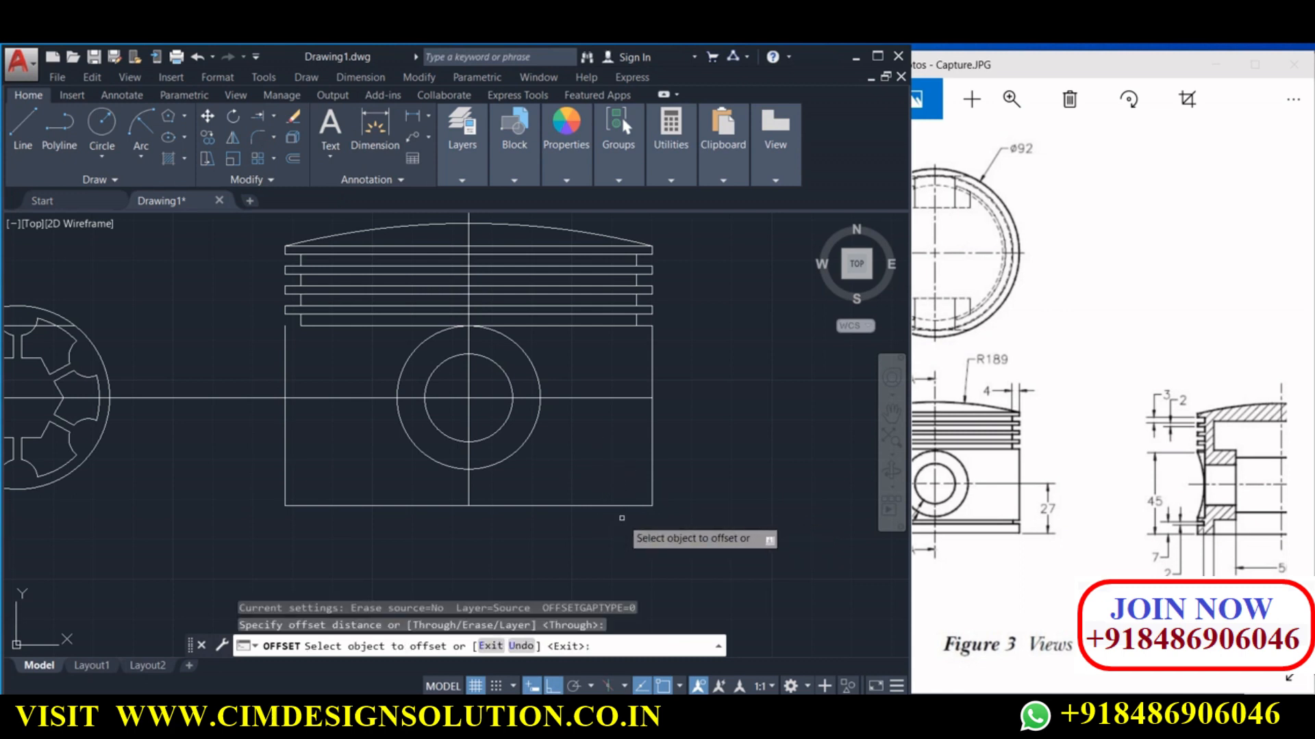
click(622, 506)
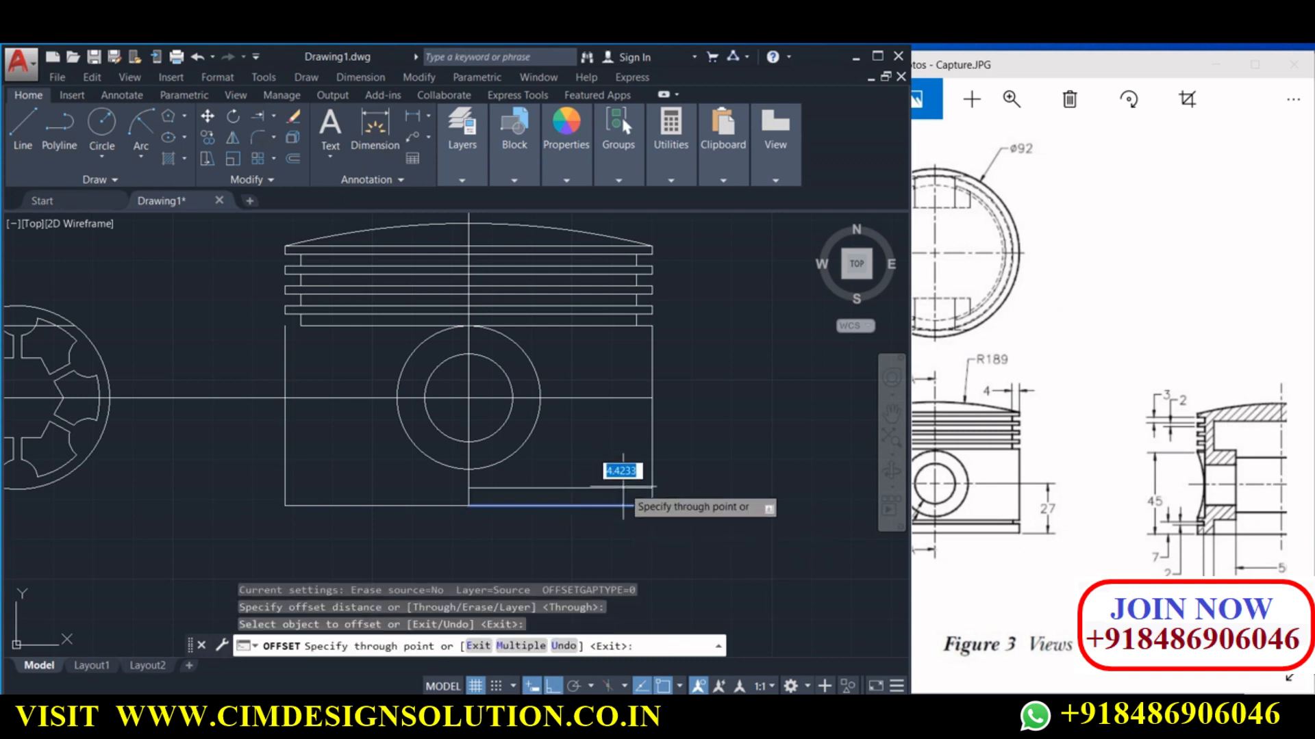
text(7)
key(Return)
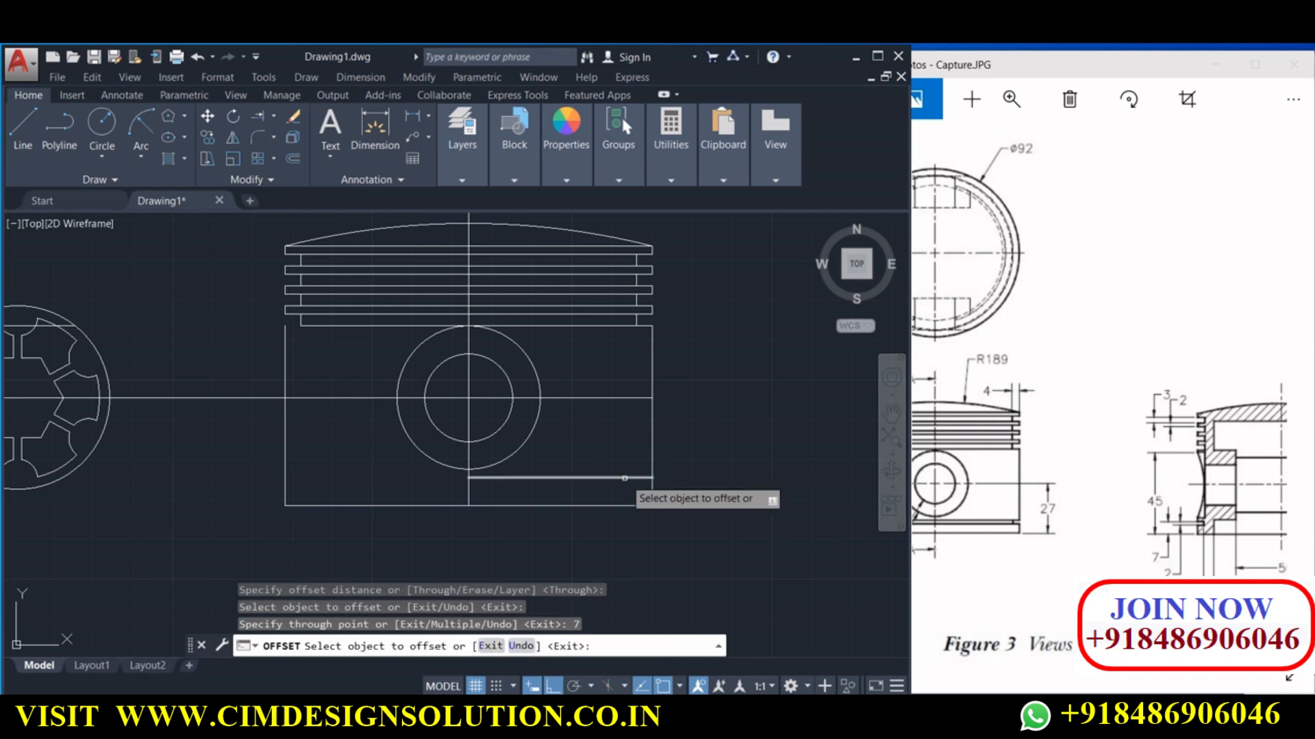
Offset the lower groove's horizontal line downward by 2 and the skirt's right side line inward by 4
click(625, 478)
text(2)
key(Return)
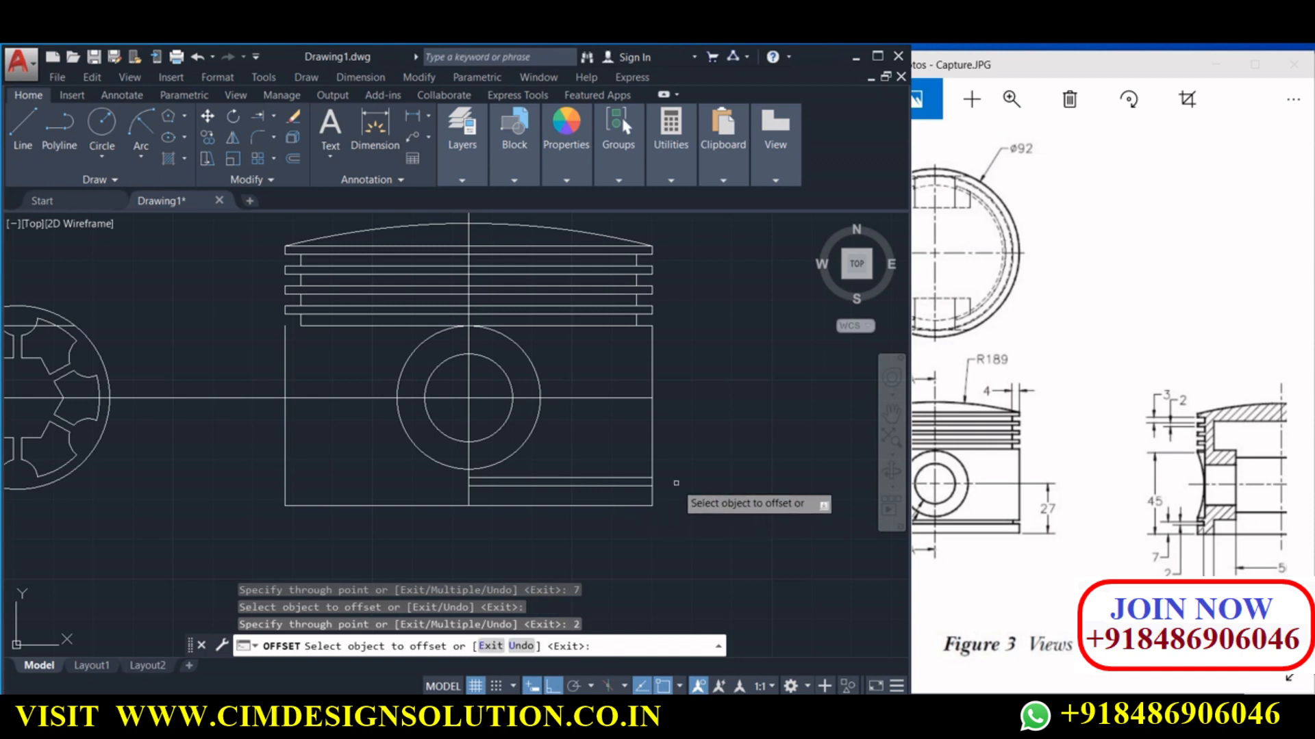
click(652, 498)
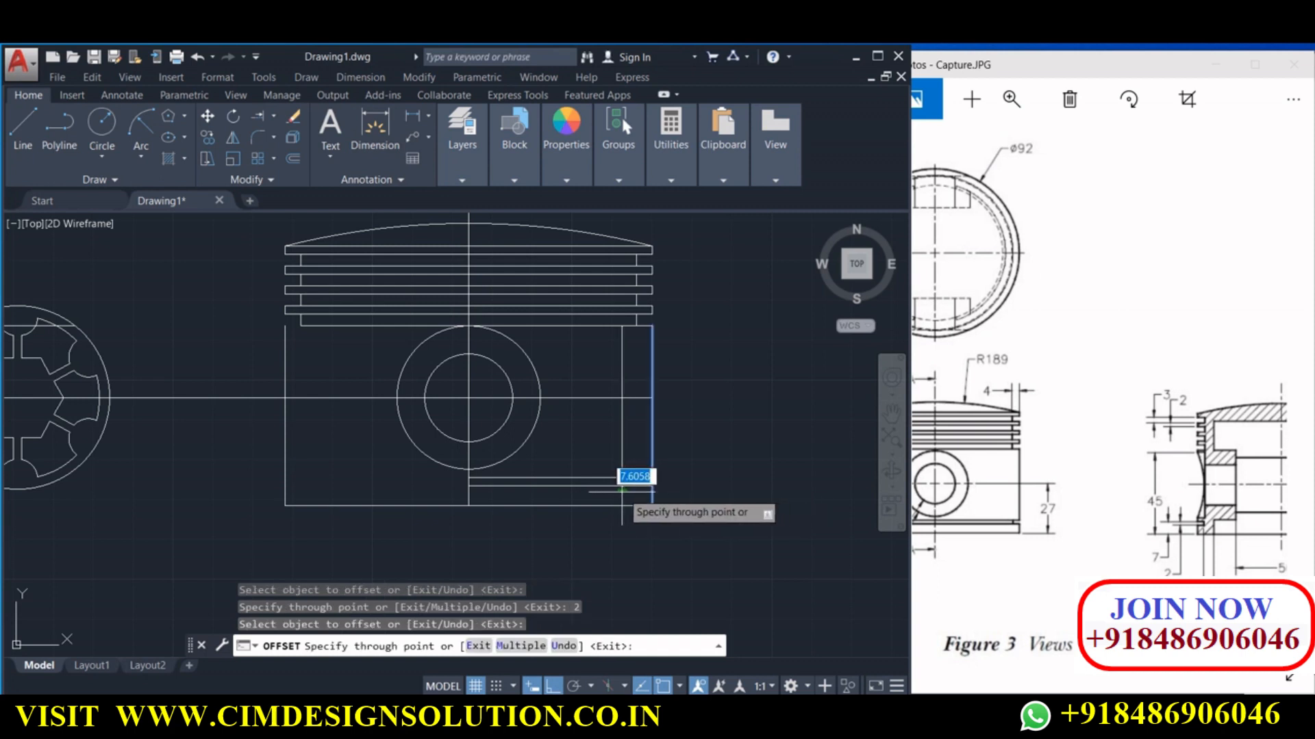
text(4)
key(Return)
key(Return)
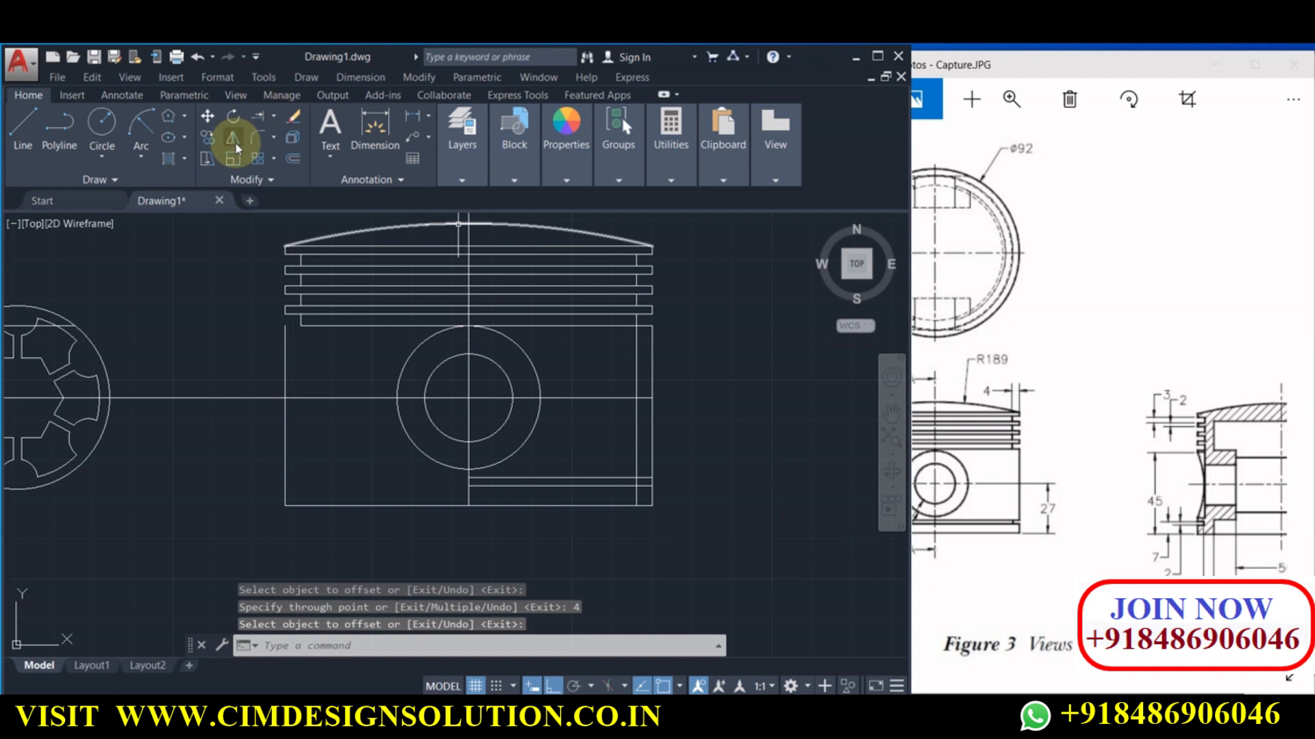
Trim the inner offset line above and below the lower groove, and cut the skirt's right side line across the groove opening
click(275, 118)
click(266, 141)
key(Return)
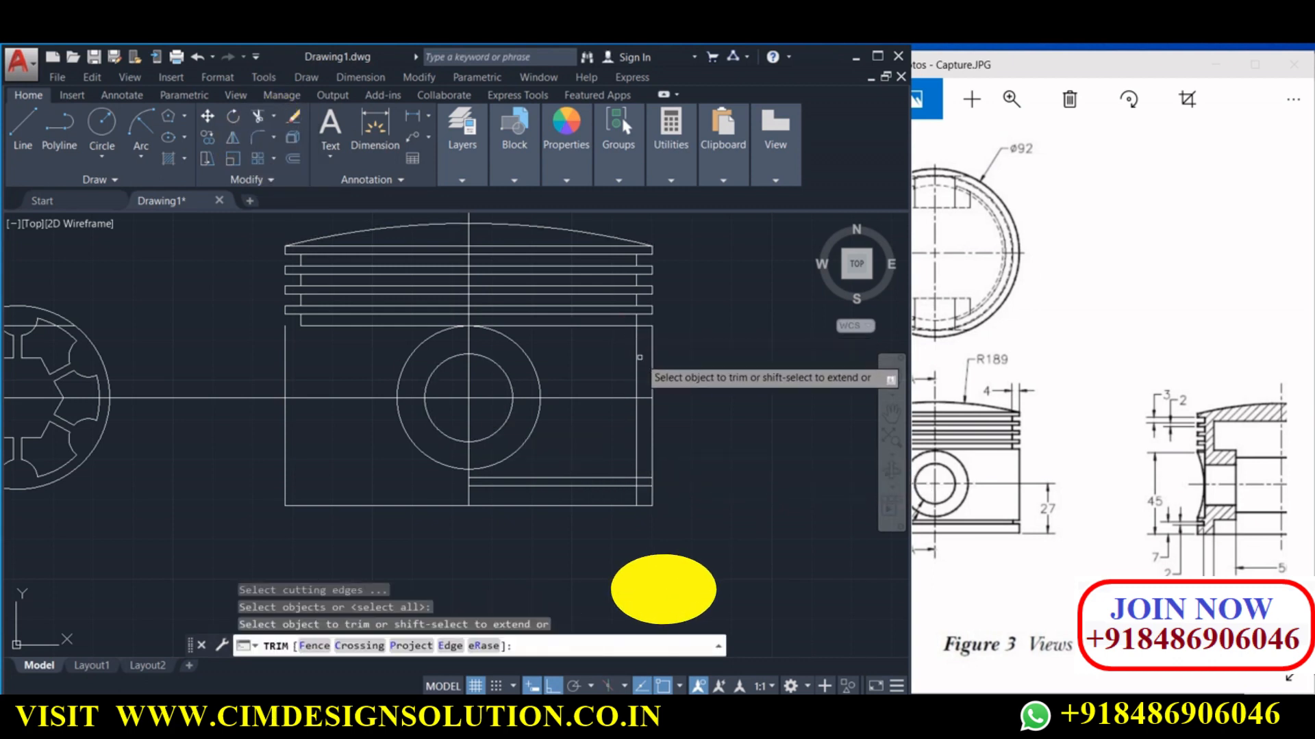
click(640, 414)
click(618, 445)
scroll(653, 479, up, 4)
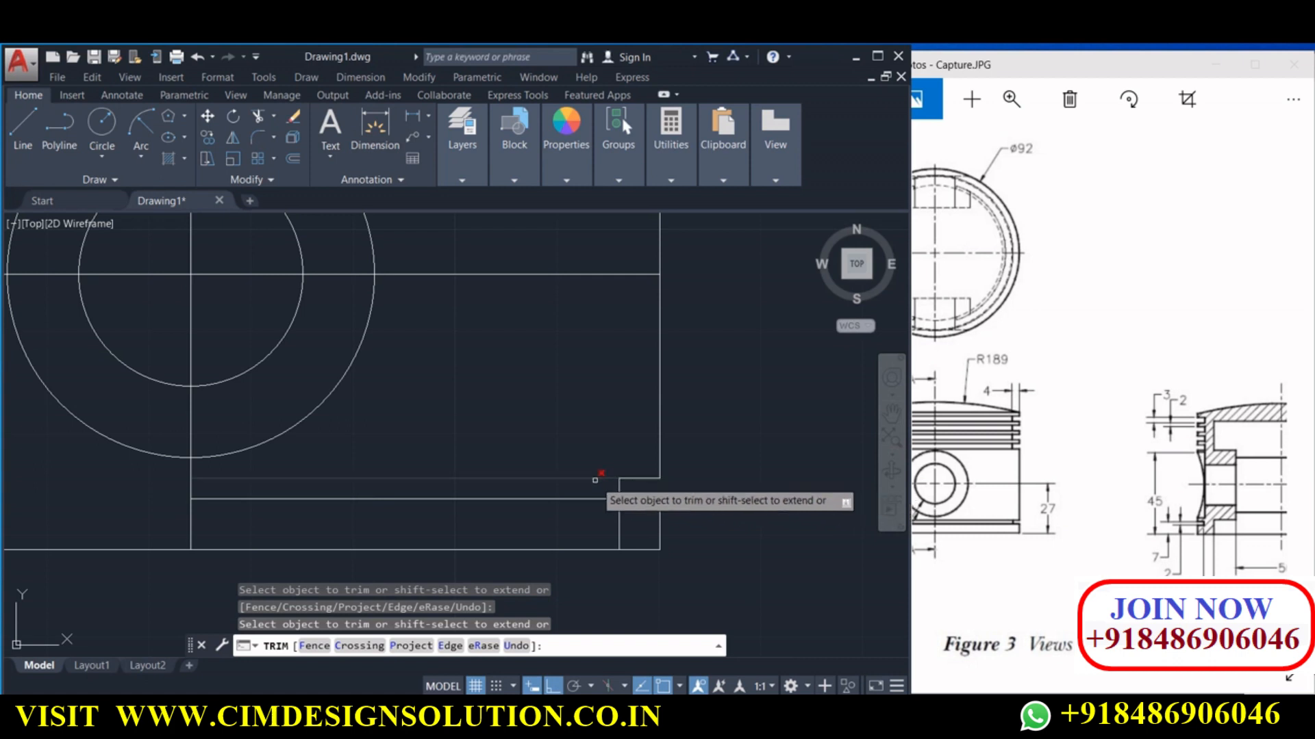
right_click(668, 476)
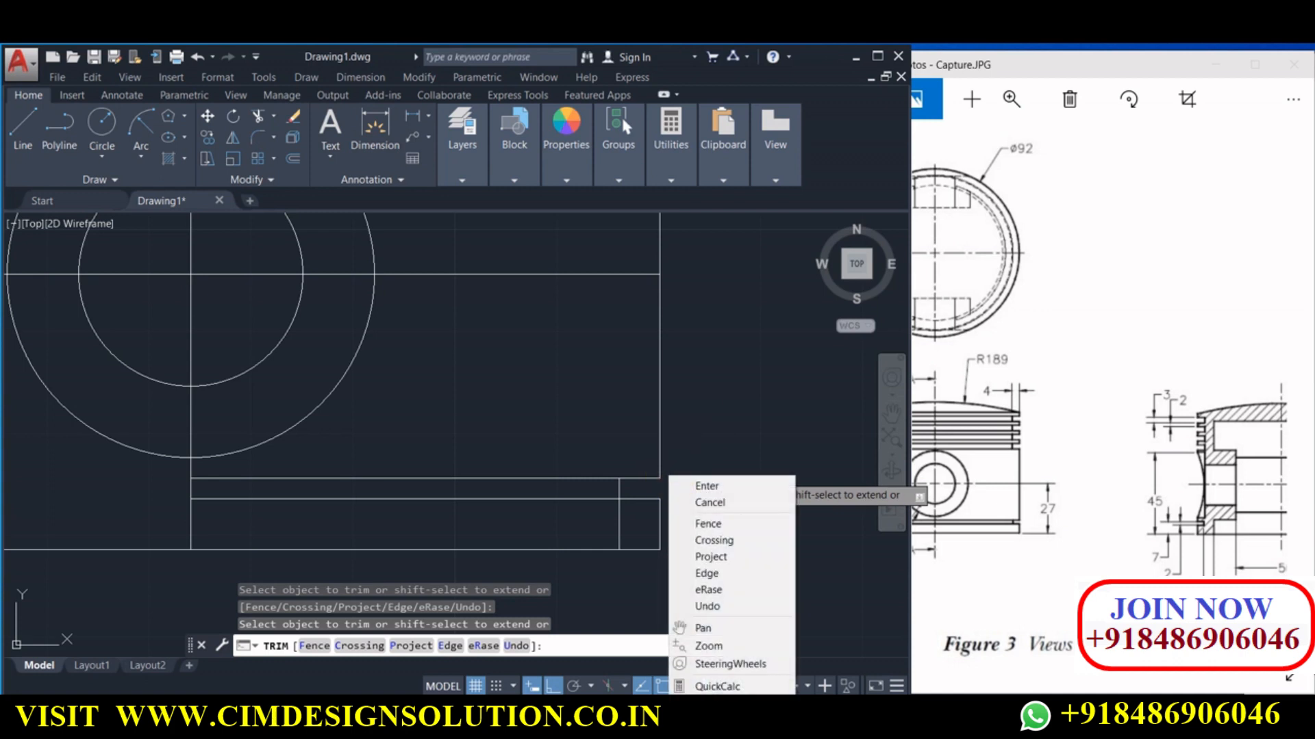
click(704, 423)
click(677, 478)
click(620, 527)
right_click(667, 479)
click(685, 490)
scroll(665, 405, down, 3)
scroll(630, 440, up, 2)
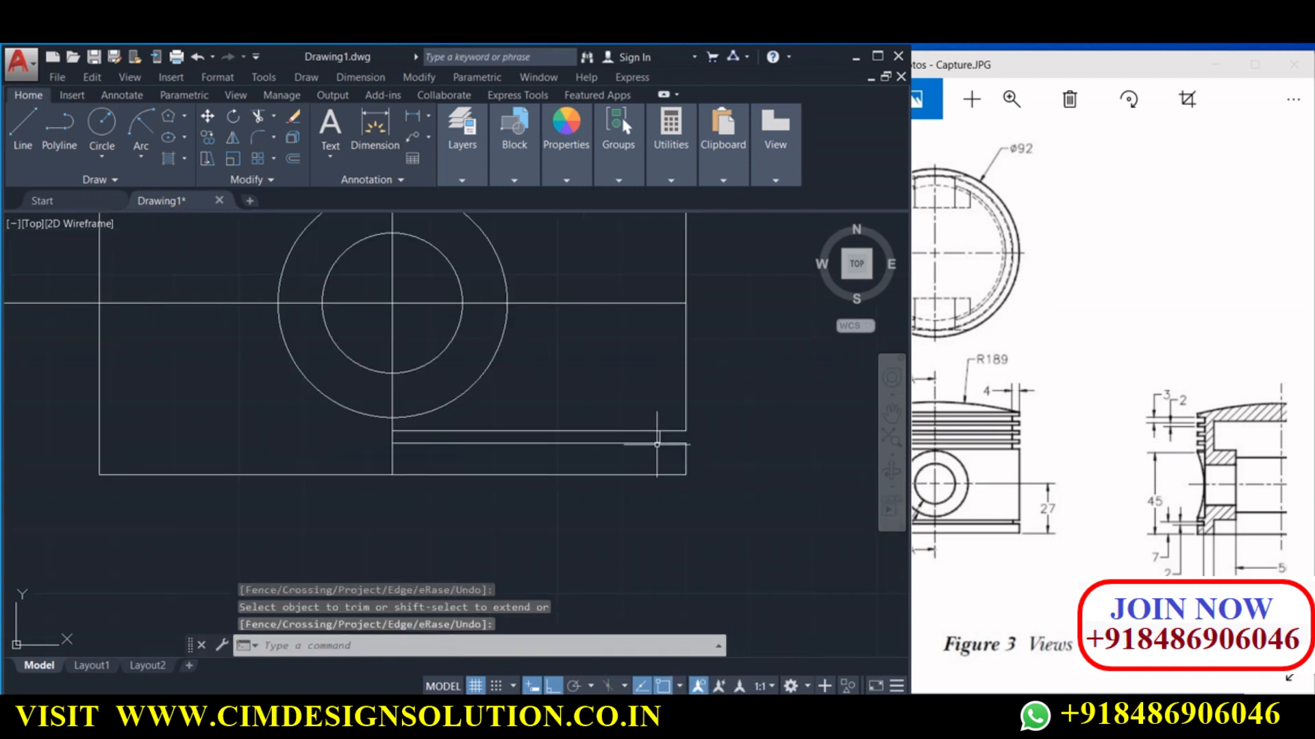
Mirror the lower groove's two horizontal lines and short vertical line about the vertical centerline, keeping the source objects
click(666, 437)
click(648, 435)
click(625, 417)
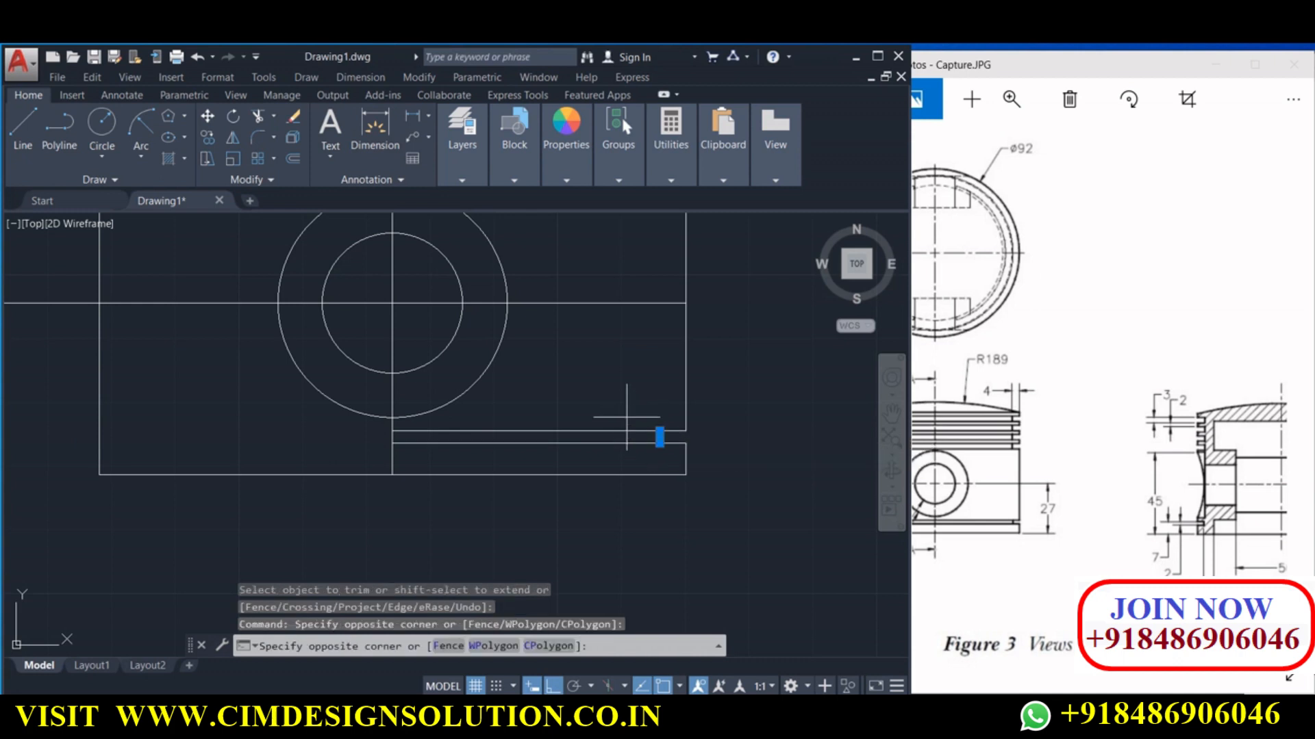
click(601, 450)
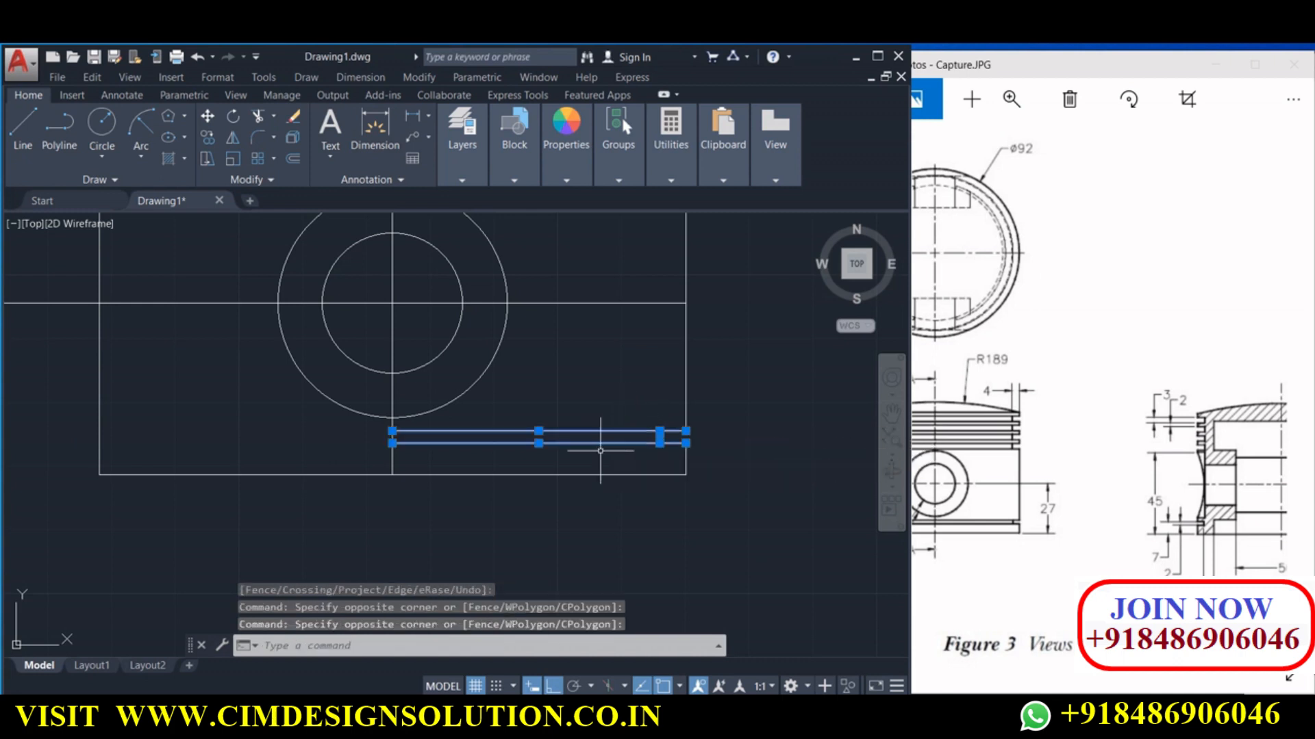
click(234, 137)
click(392, 475)
click(397, 515)
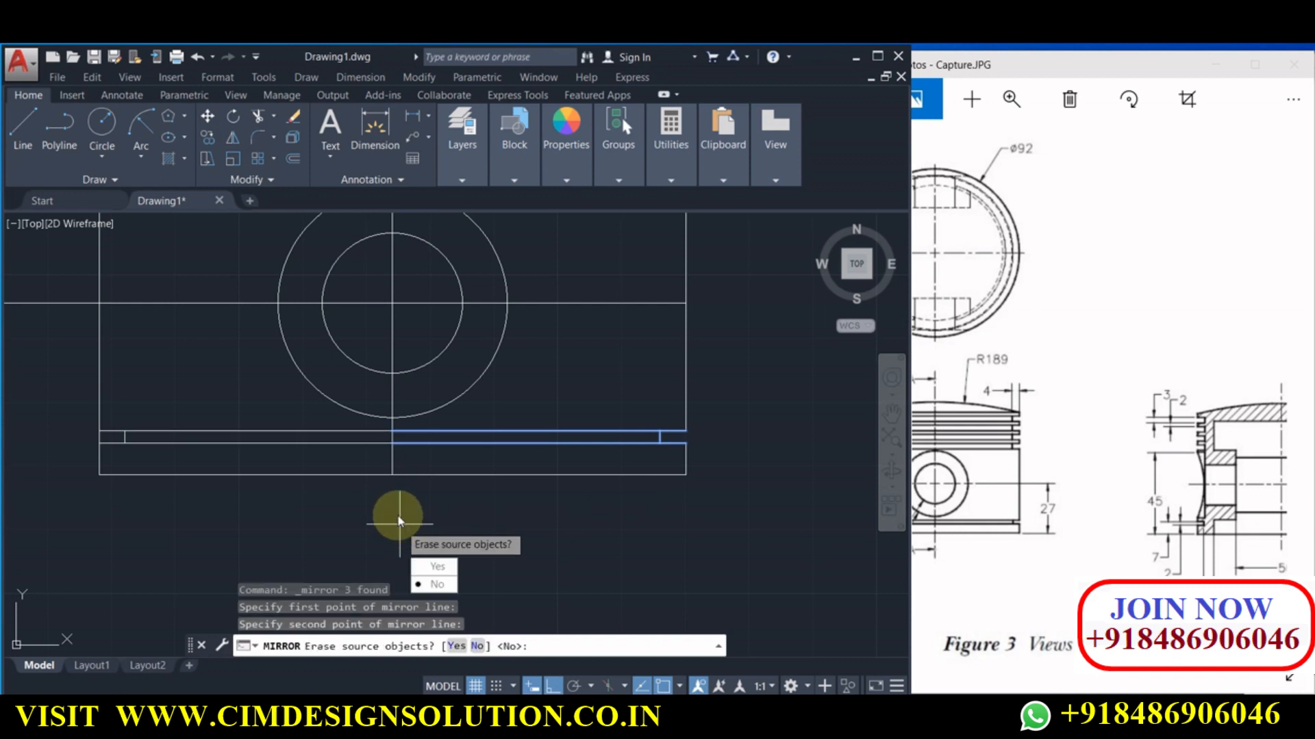
key(Return)
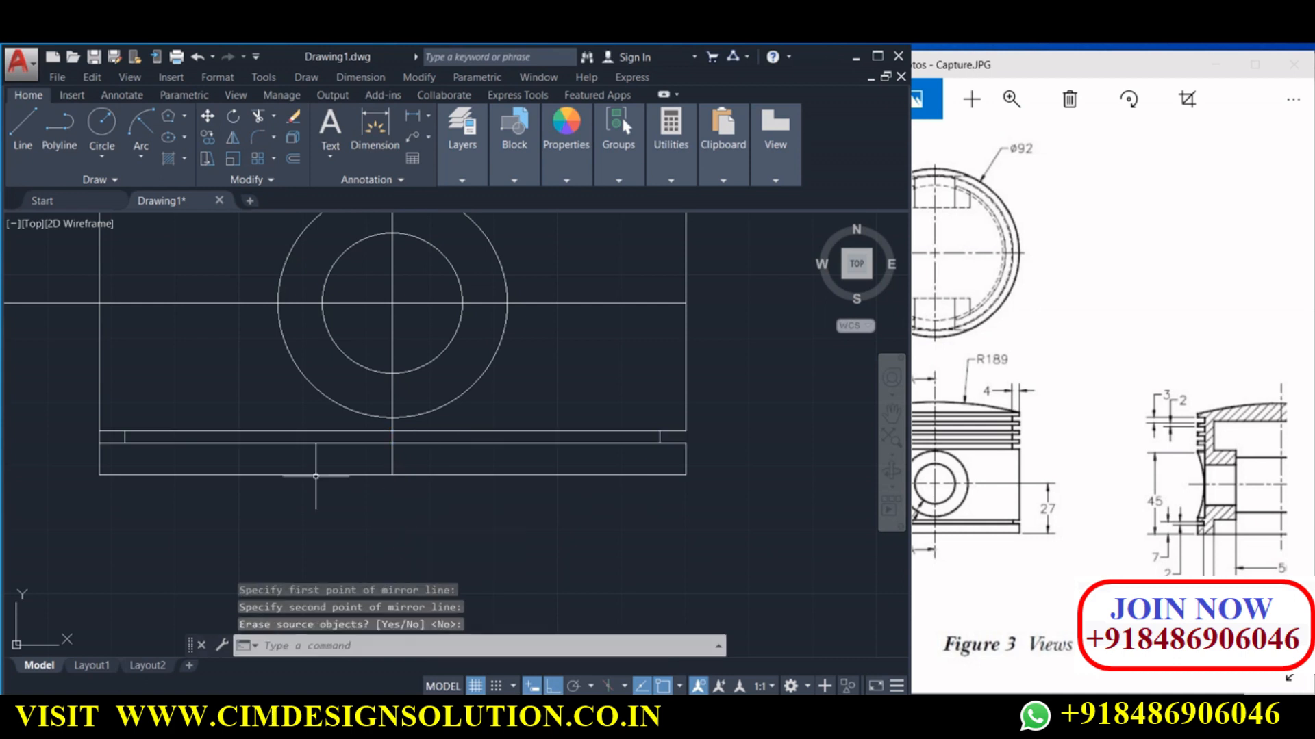
Trim the skirt's left side line between the two lines of the mirrored lower groove
click(259, 117)
key(Return)
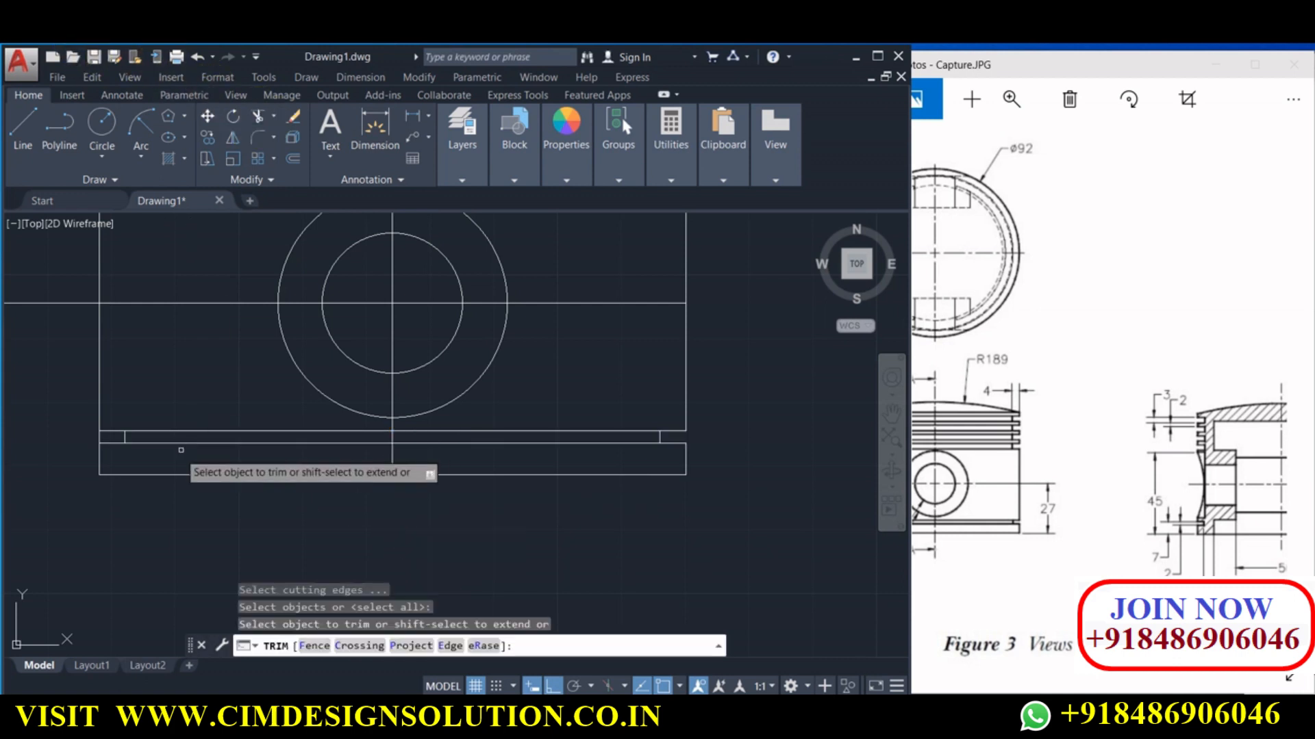
click(98, 436)
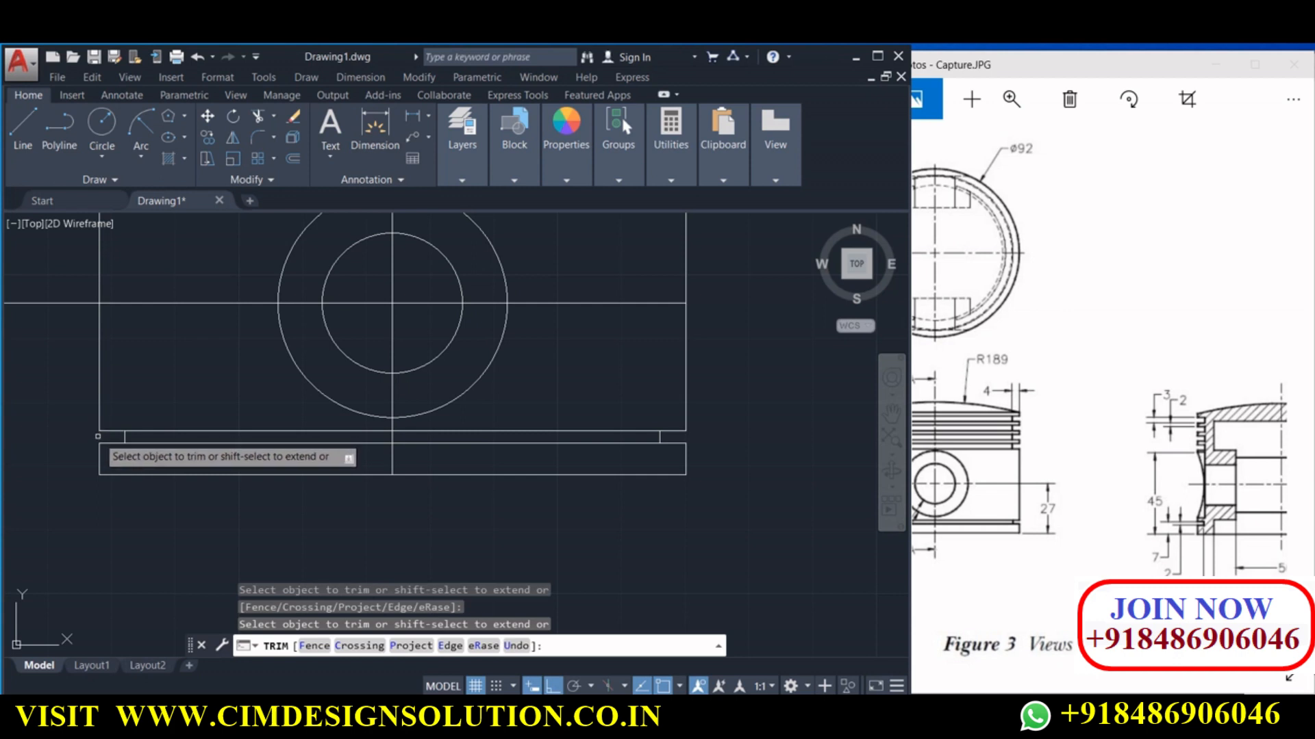
scroll(209, 445, down, 3)
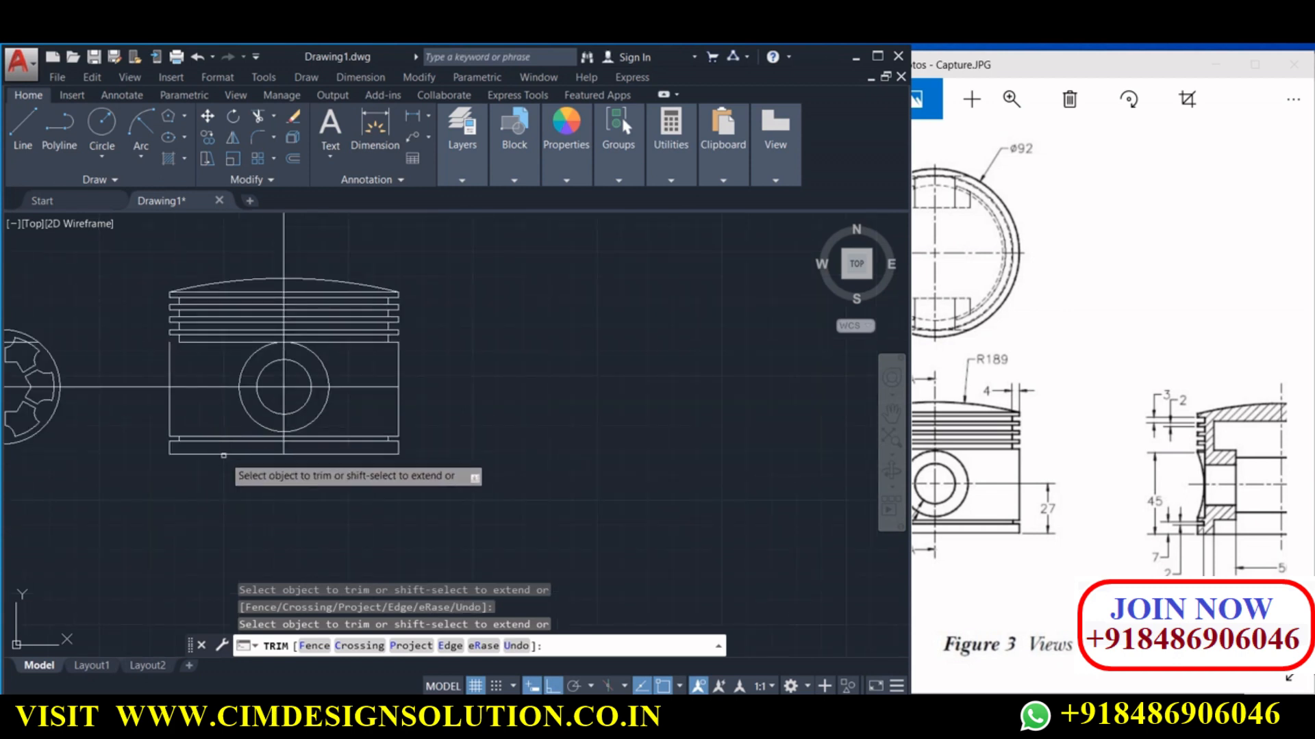
middle_drag(365, 346, 496, 402)
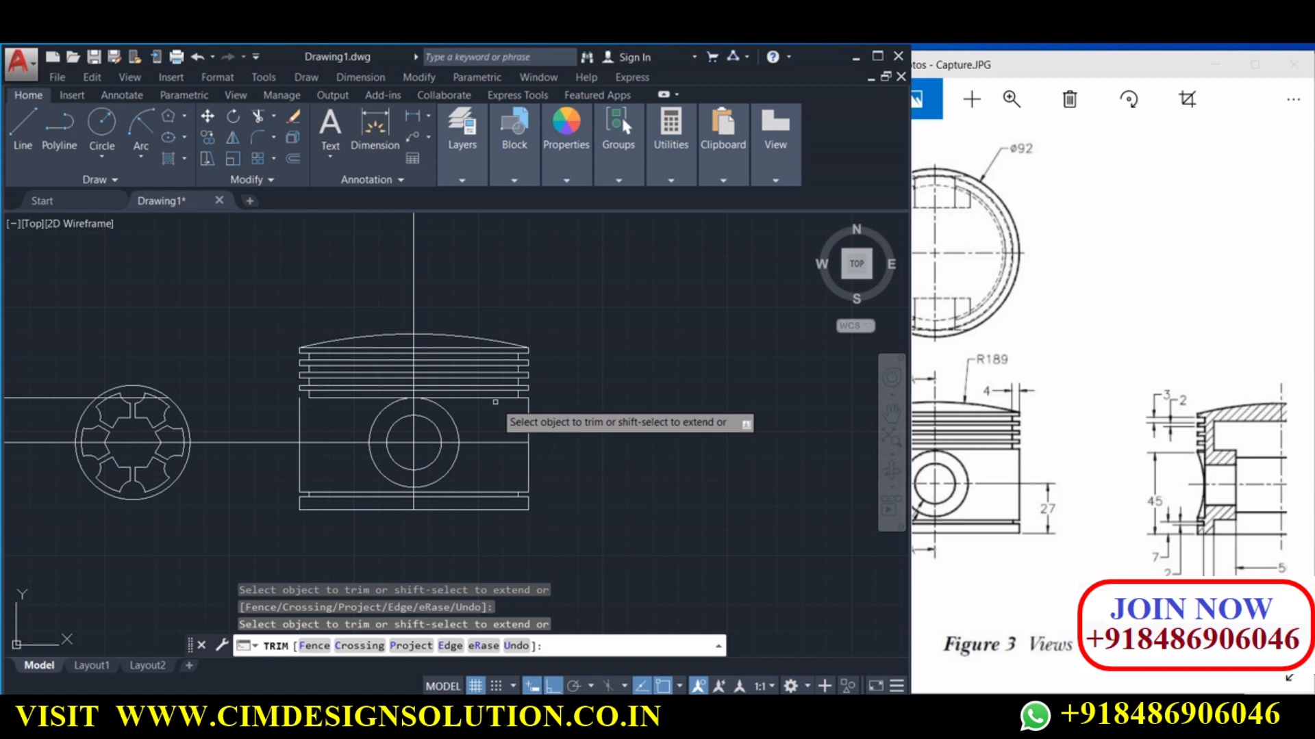
Switch to Photos and examine the piston's top and front views in Capture.JPG
click(636, 442)
click(634, 463)
click(623, 512)
click(765, 489)
click(1069, 561)
drag(1028, 570, 1147, 557)
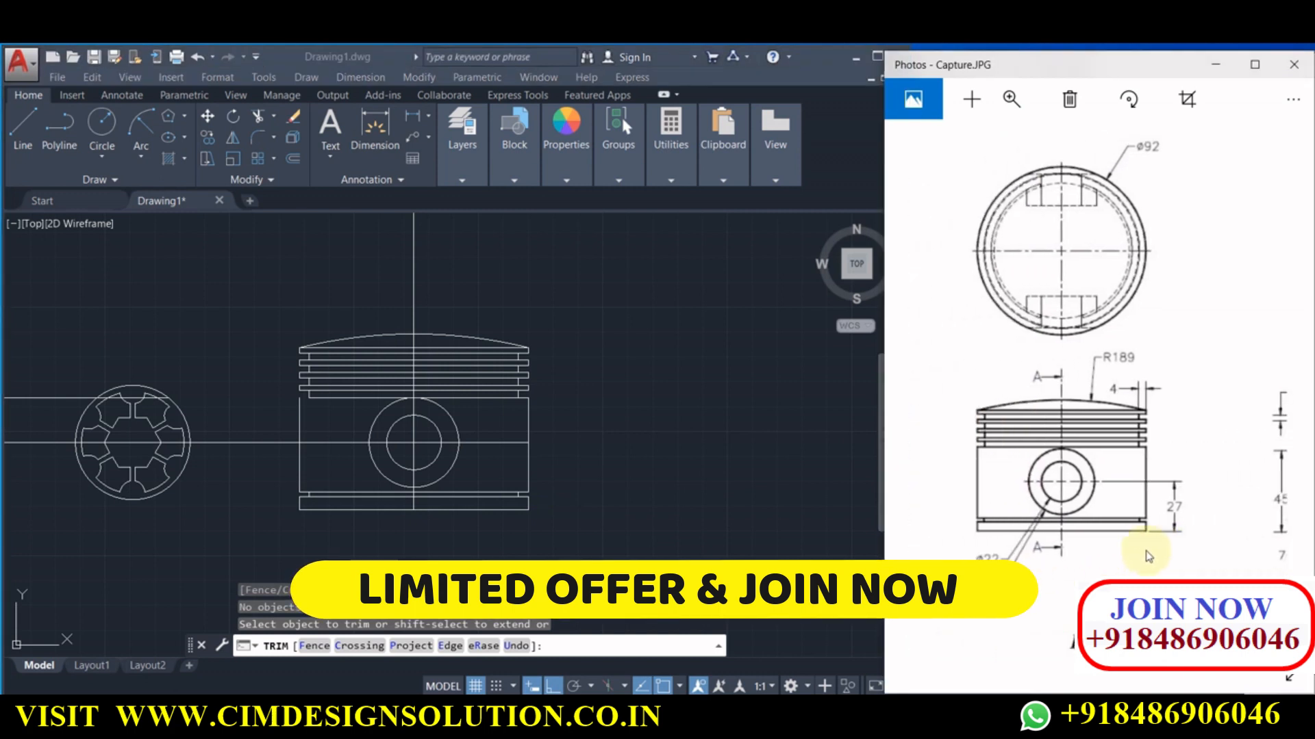